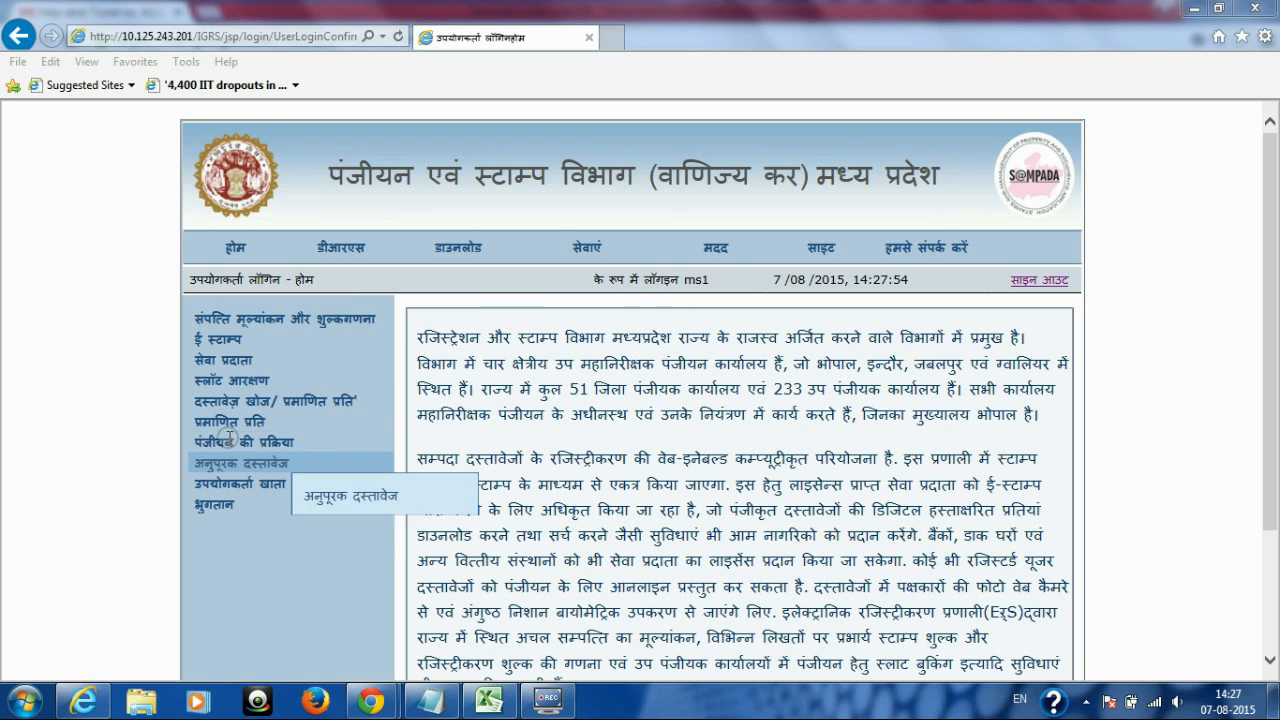
Step: Begin a new registration application from the पंजीयन प्रारंभ menu to reach the duty calculation form
{"action": "mouse_move", "coordinate": [230, 441]}
{"action": "mouse_move", "coordinate": [318, 474]}
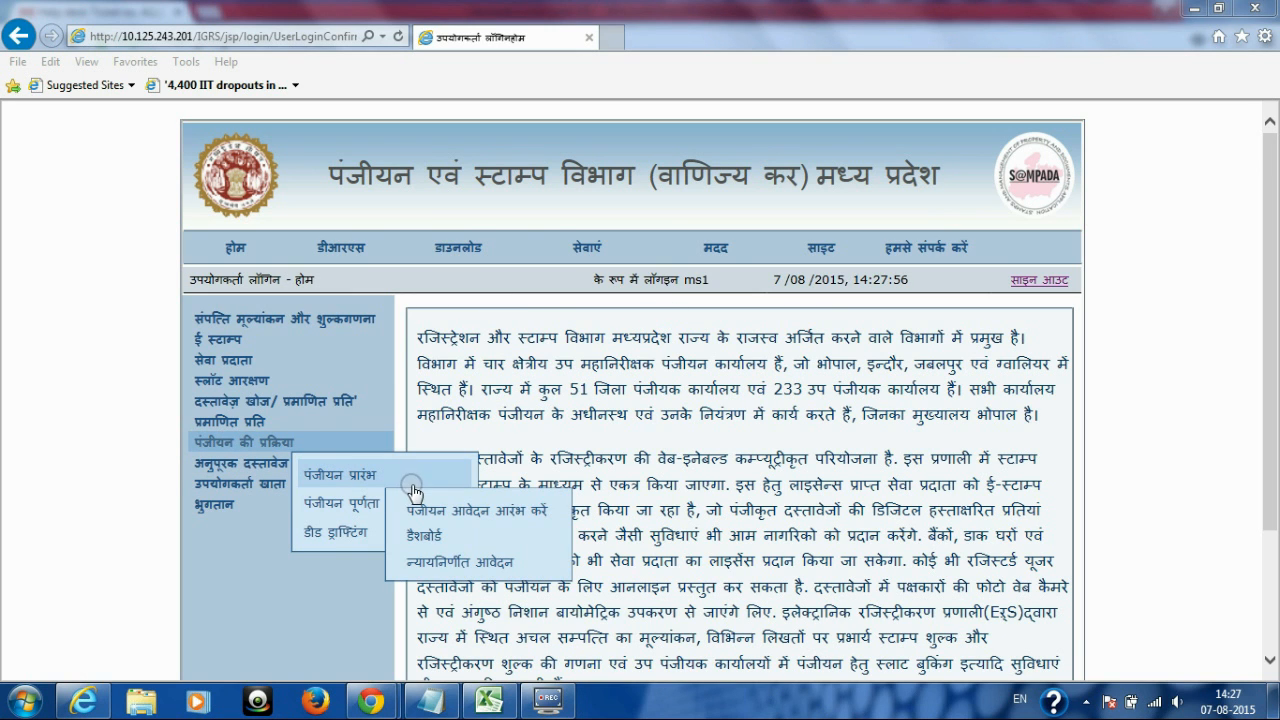
{"action": "left_click", "coordinate": [541, 512]}
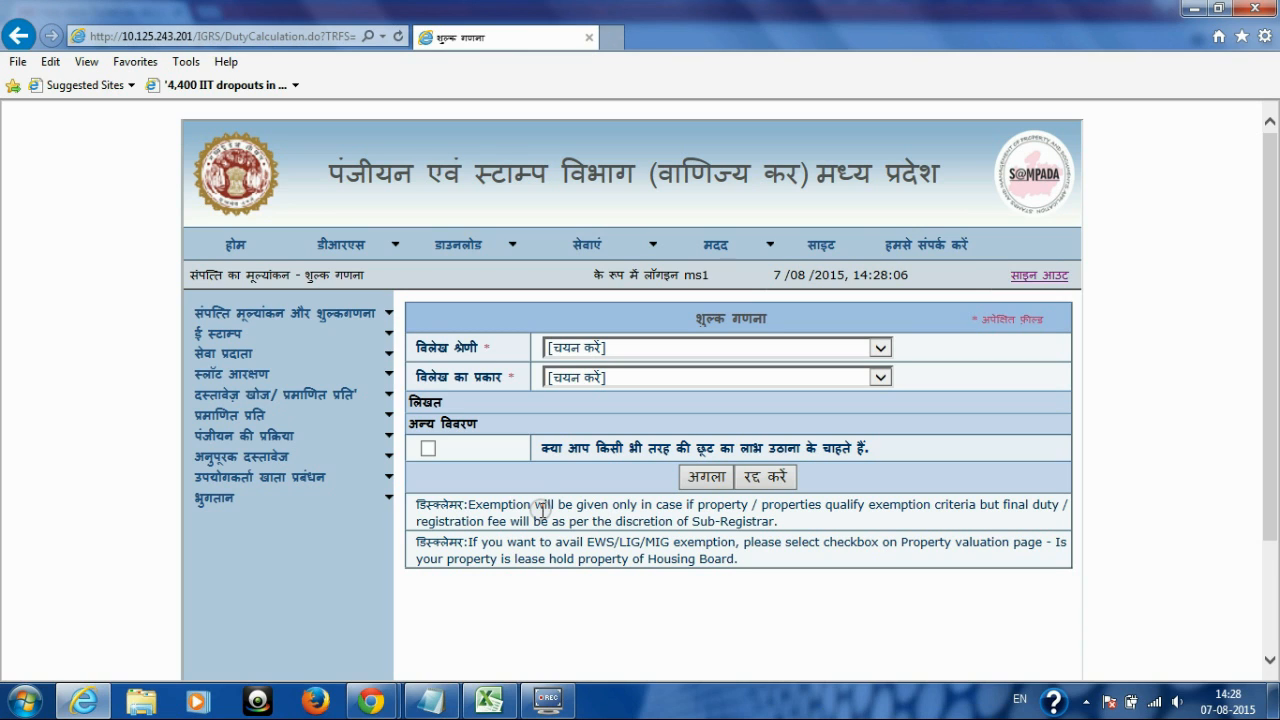
Step: Set the deed category (विलेख श्रेणी) to अचल संपत्ति से संबंधित
{"action": "left_click_drag", "start_coordinate": [419, 345], "coordinate": [548, 355]}
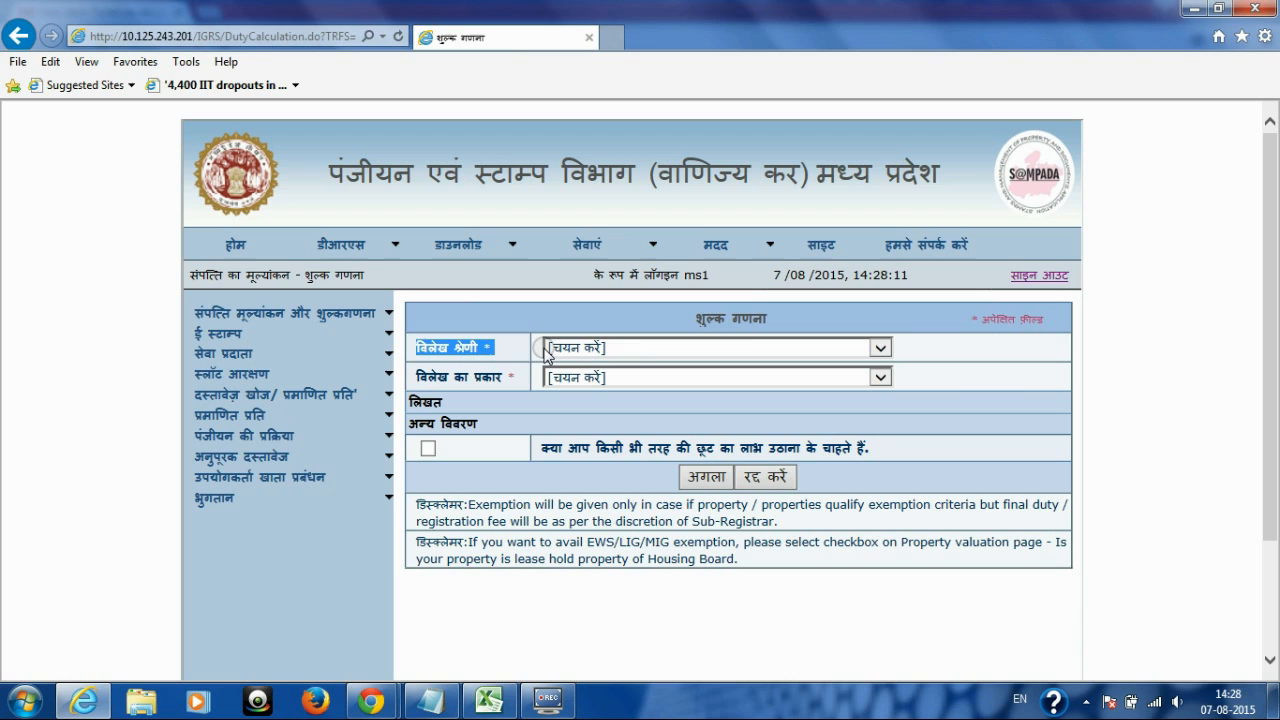
{"action": "left_click", "coordinate": [881, 348]}
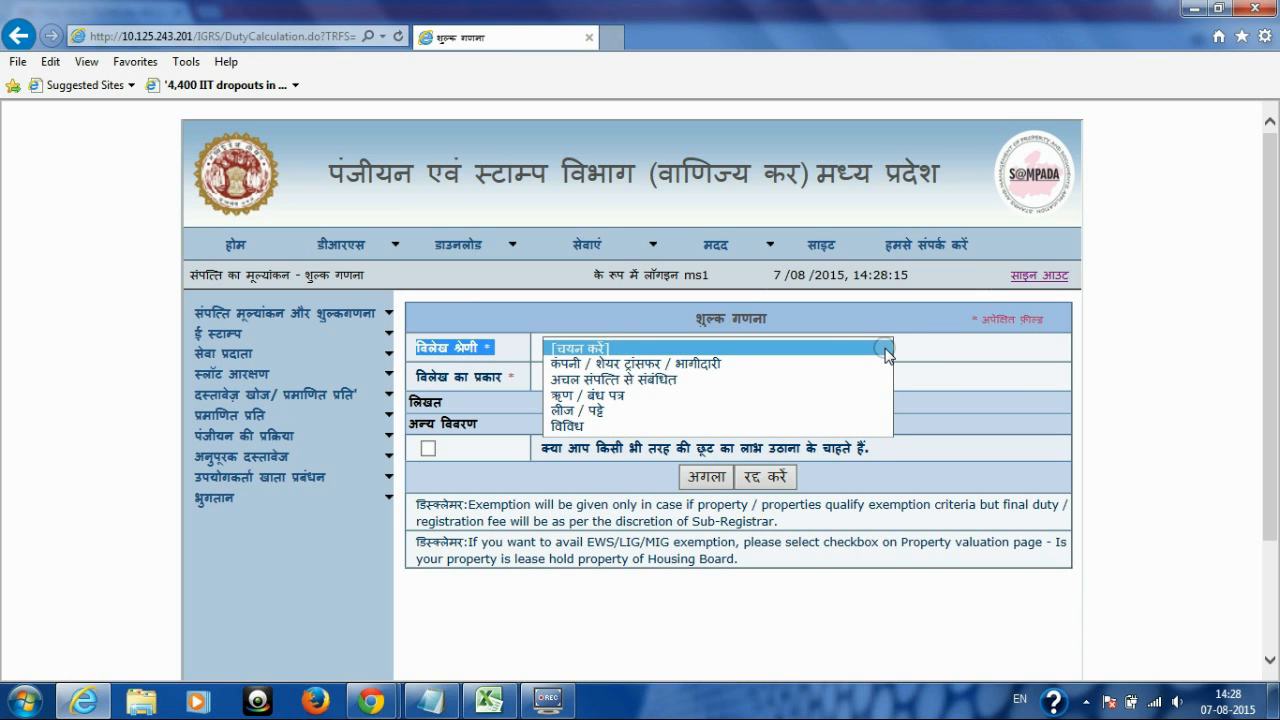
{"action": "key", "text": "Down"}
{"action": "key", "text": "Down"}
{"action": "key", "text": "Down"}
{"action": "key", "text": "Down"}
{"action": "key", "text": "Down"}
{"action": "key", "text": "Up"}
{"action": "key", "text": "Up"}
{"action": "key", "text": "Up"}
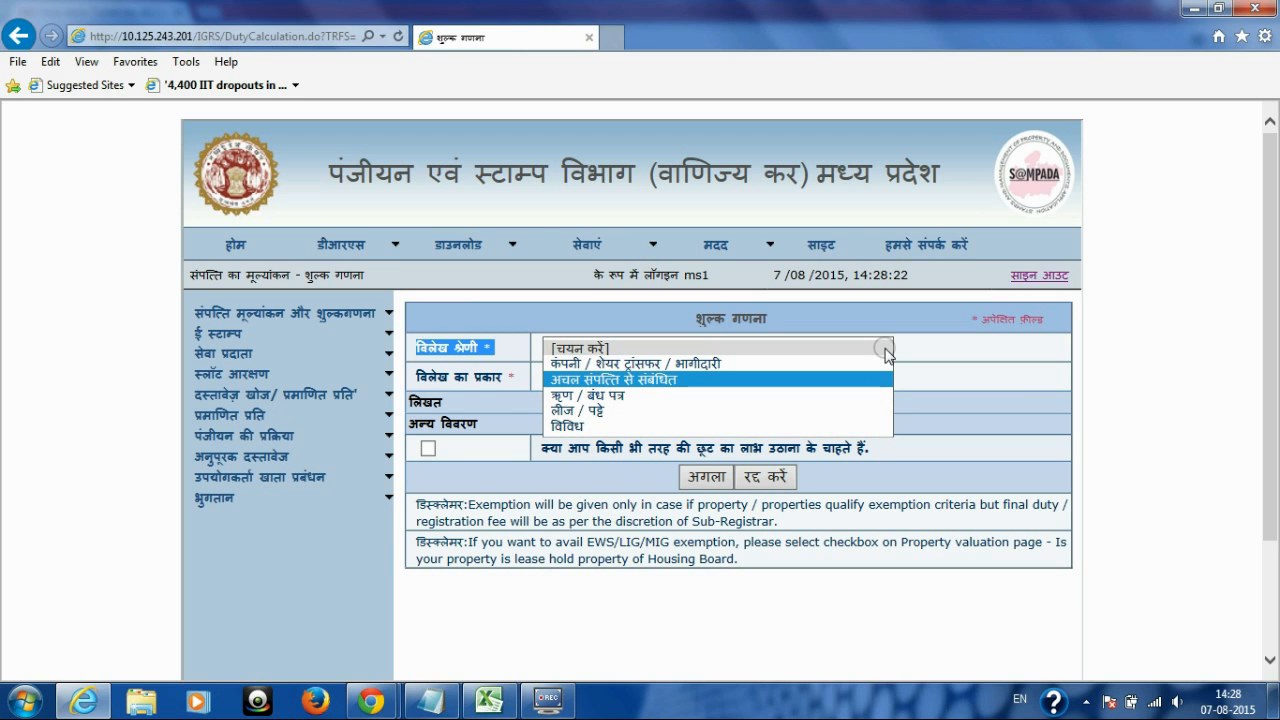
{"action": "key", "text": "Return"}
Step: Set the deed type (विलेख का प्रकार) to हस्तांतरण-पत्र
{"action": "left_click_drag", "start_coordinate": [417, 372], "coordinate": [512, 378]}
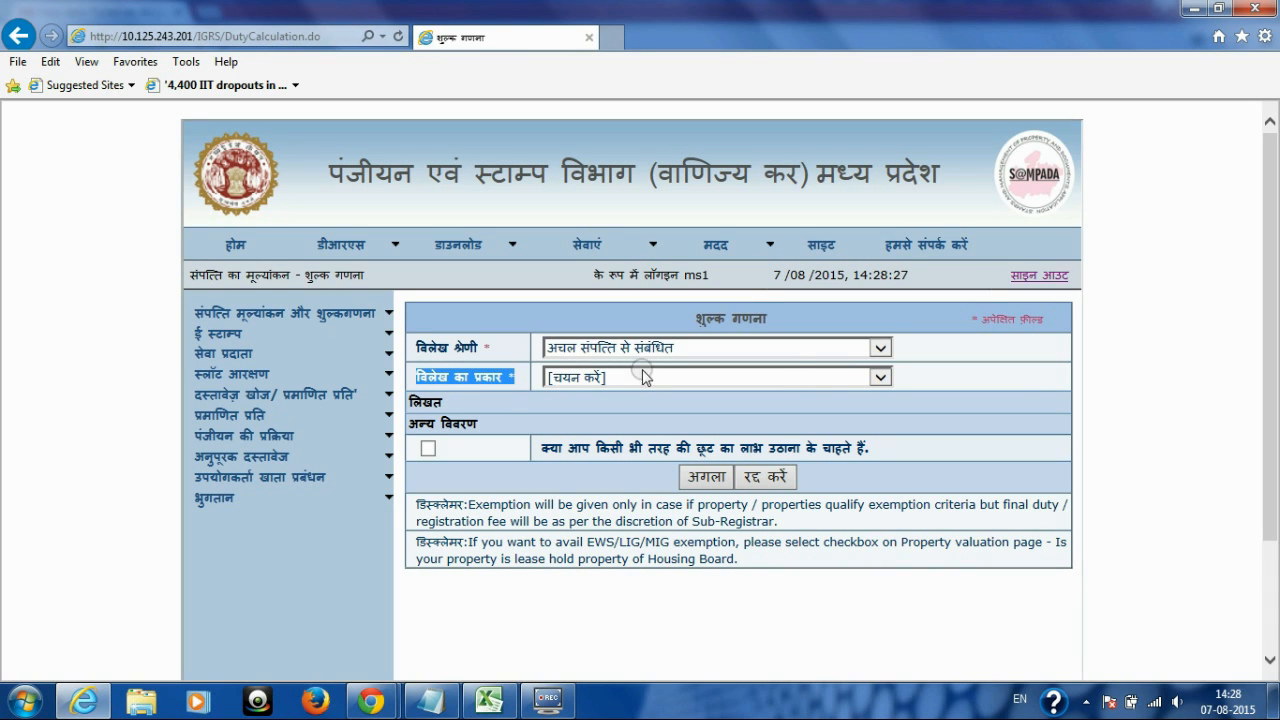
{"action": "left_click", "coordinate": [876, 377]}
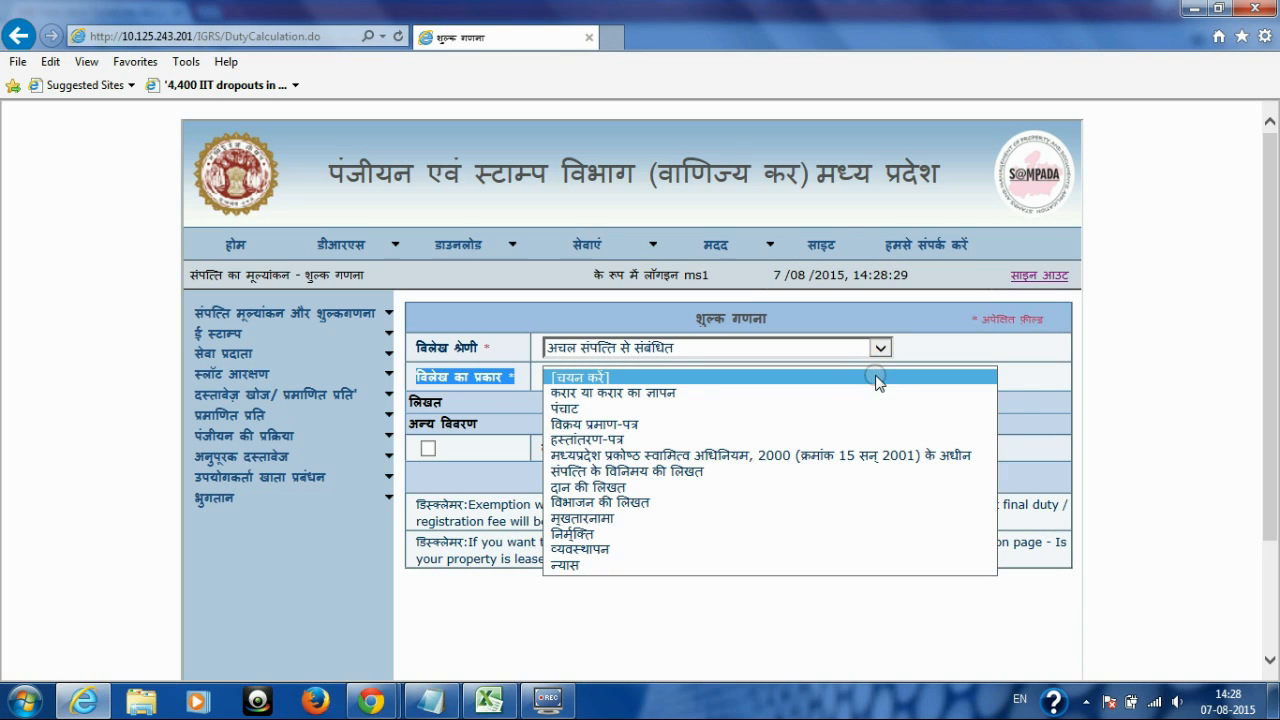
{"action": "key", "text": "Down"}
{"action": "key", "text": "Down"}
{"action": "key", "text": "Down"}
{"action": "key", "text": "Down"}
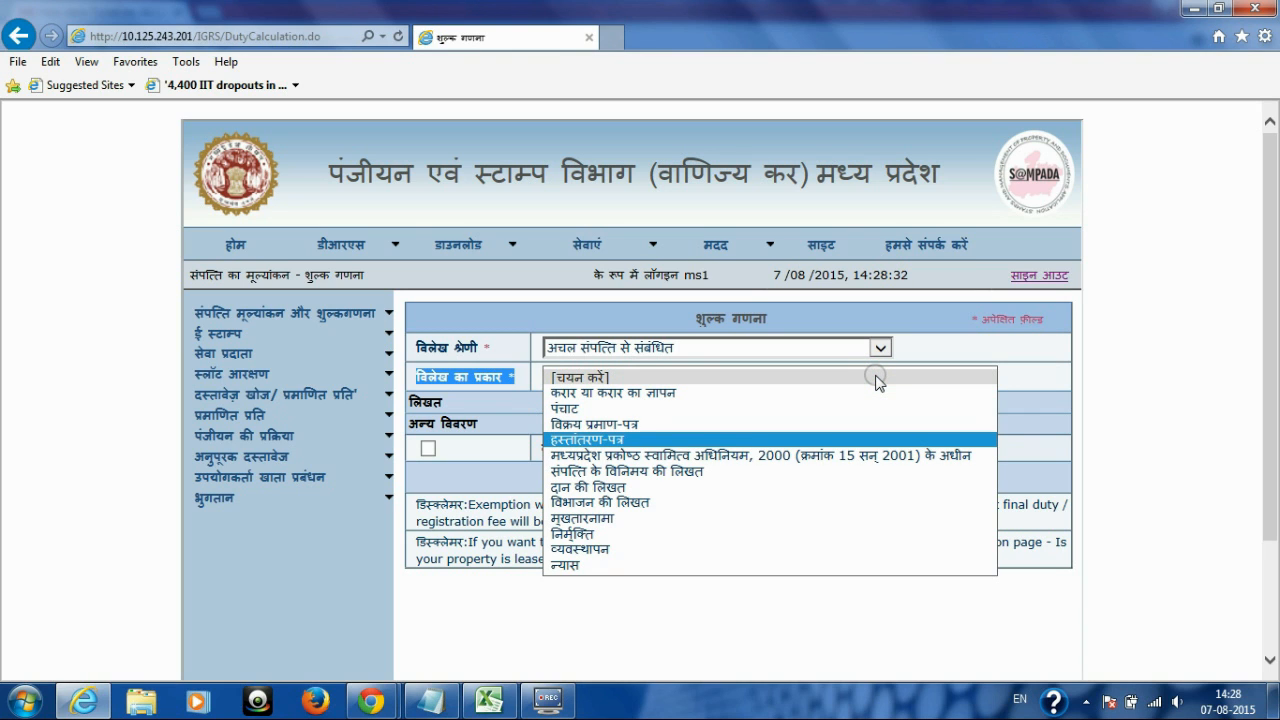
{"action": "key", "text": "Down"}
{"action": "key", "text": "Down"}
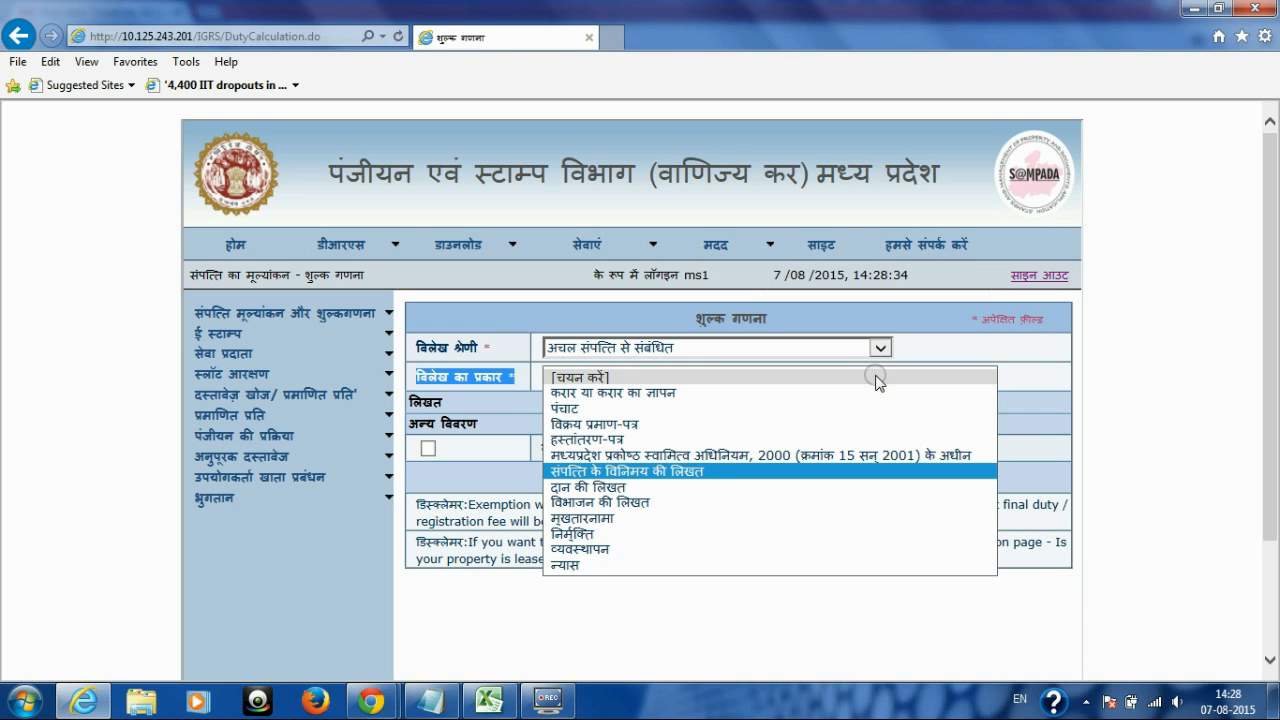
{"action": "key", "text": "Down"}
{"action": "key", "text": "Down"}
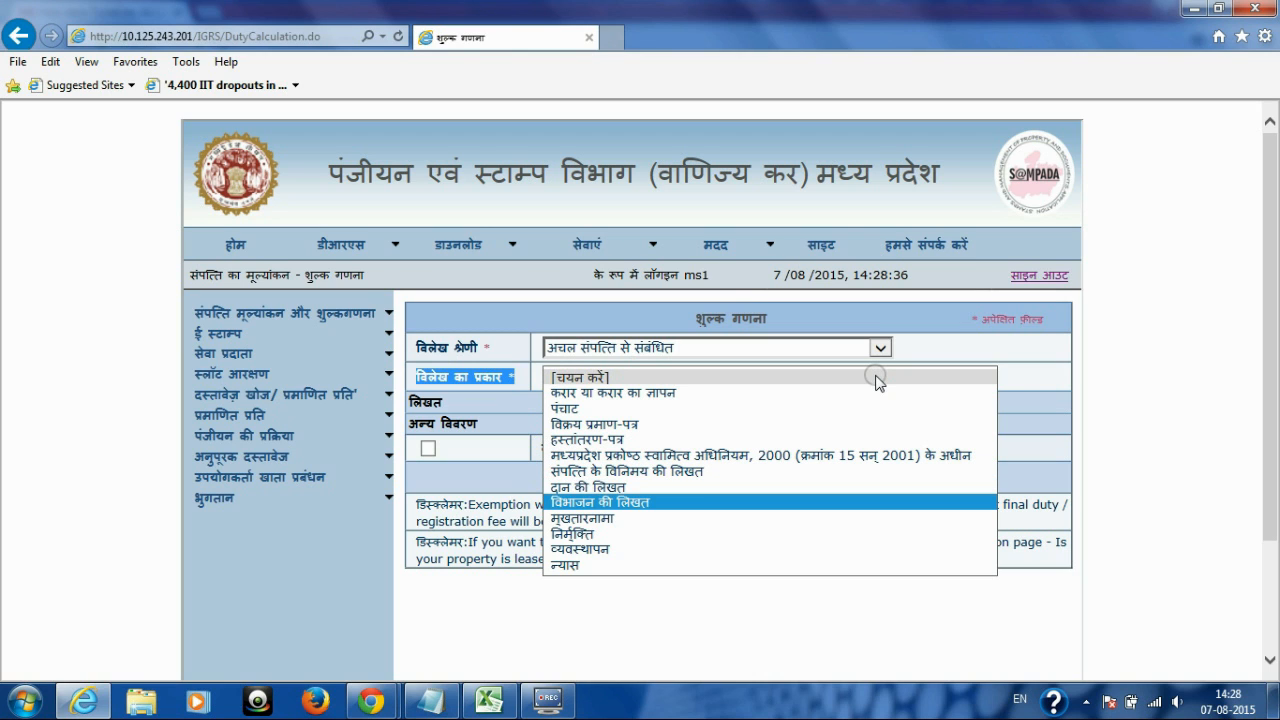
{"action": "key", "text": "Down"}
{"action": "key", "text": "Down"}
{"action": "key", "text": "Down"}
{"action": "key", "text": "Down"}
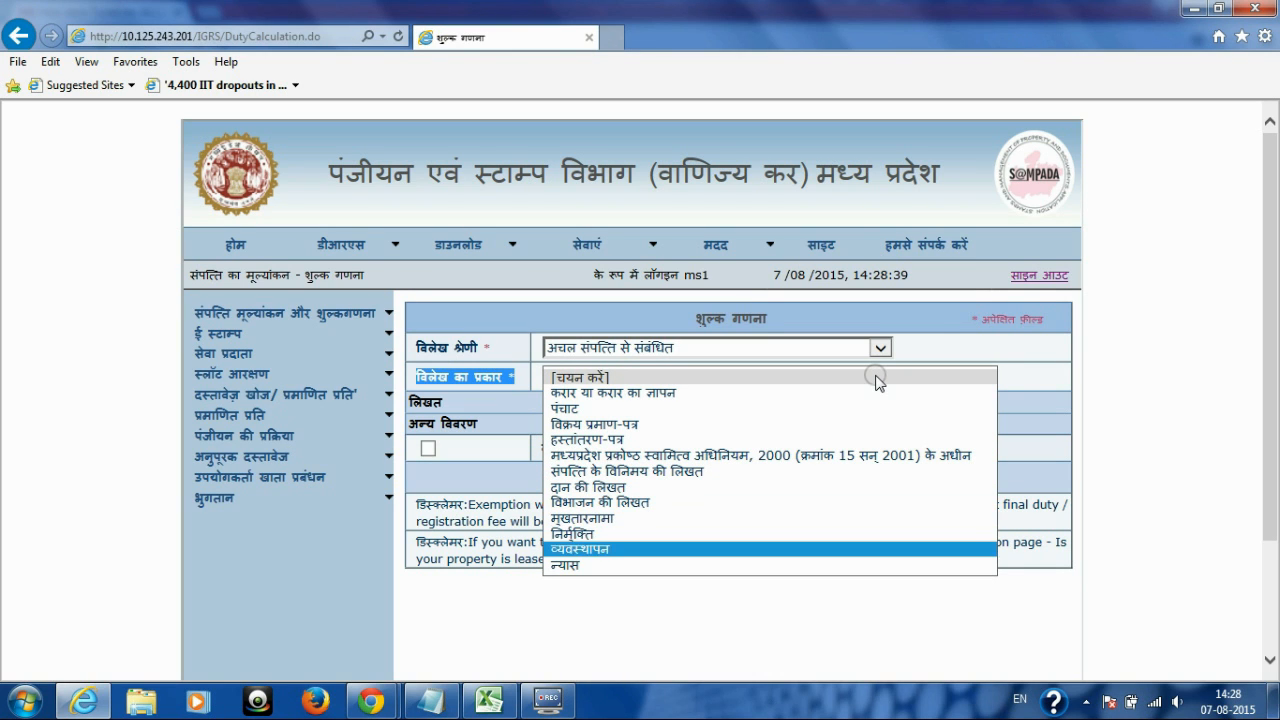
{"action": "key", "text": "Up"}
{"action": "key", "text": "Up"}
{"action": "key", "text": "Up"}
{"action": "key", "text": "Up"}
{"action": "key", "text": "Up"}
{"action": "key", "text": "Up"}
{"action": "key", "text": "Up"}
{"action": "key", "text": "Up"}
{"action": "key", "text": "Up"}
{"action": "key", "text": "Up"}
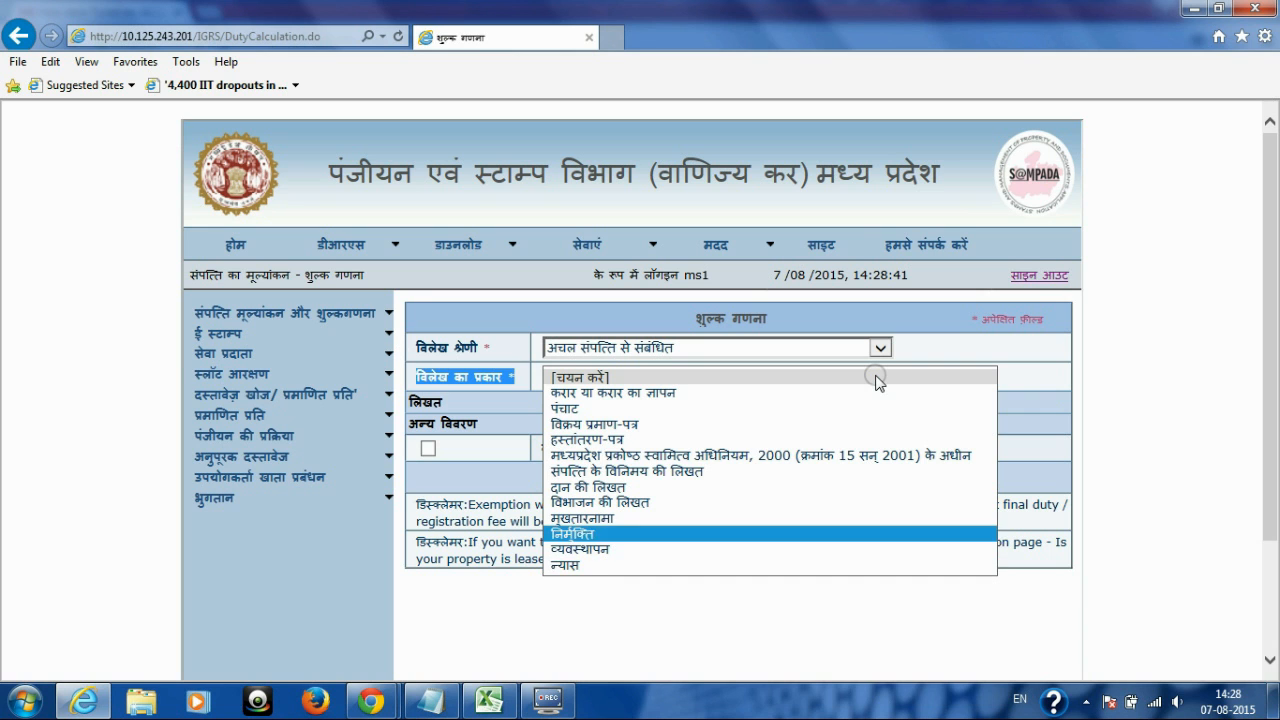
{"action": "key", "text": "Down"}
{"action": "key", "text": "Down"}
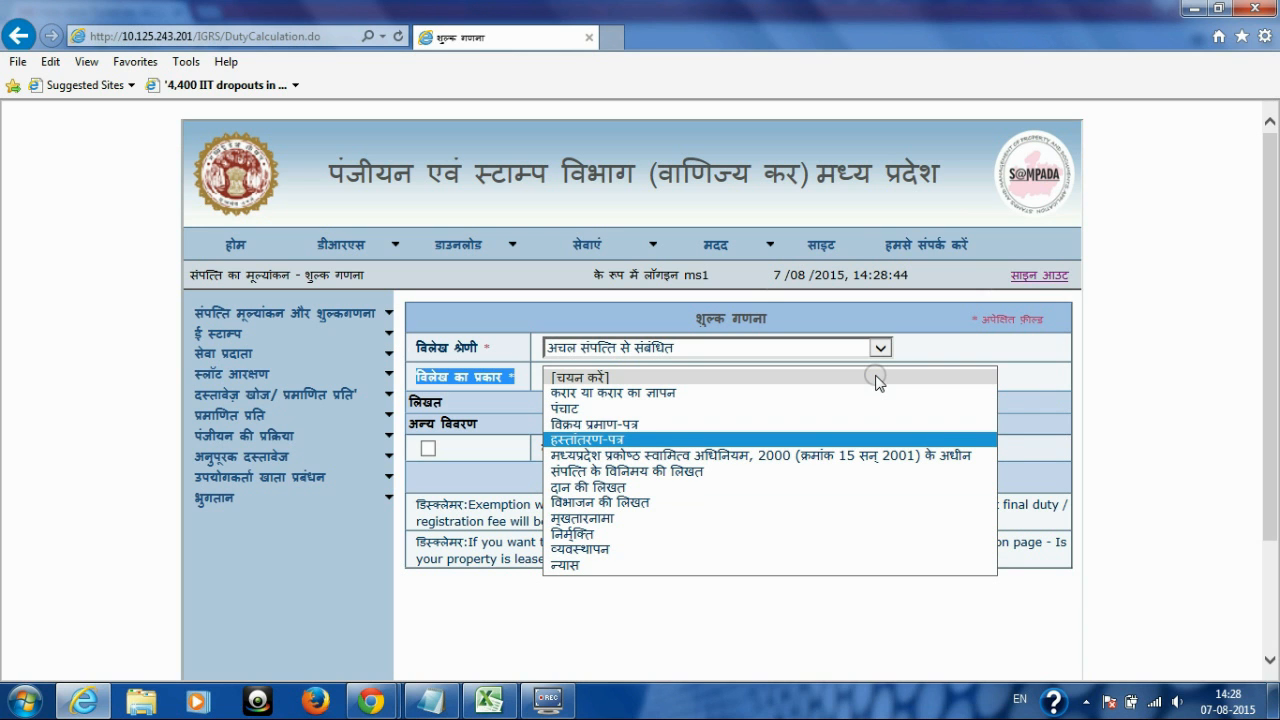
{"action": "key", "text": "Return"}
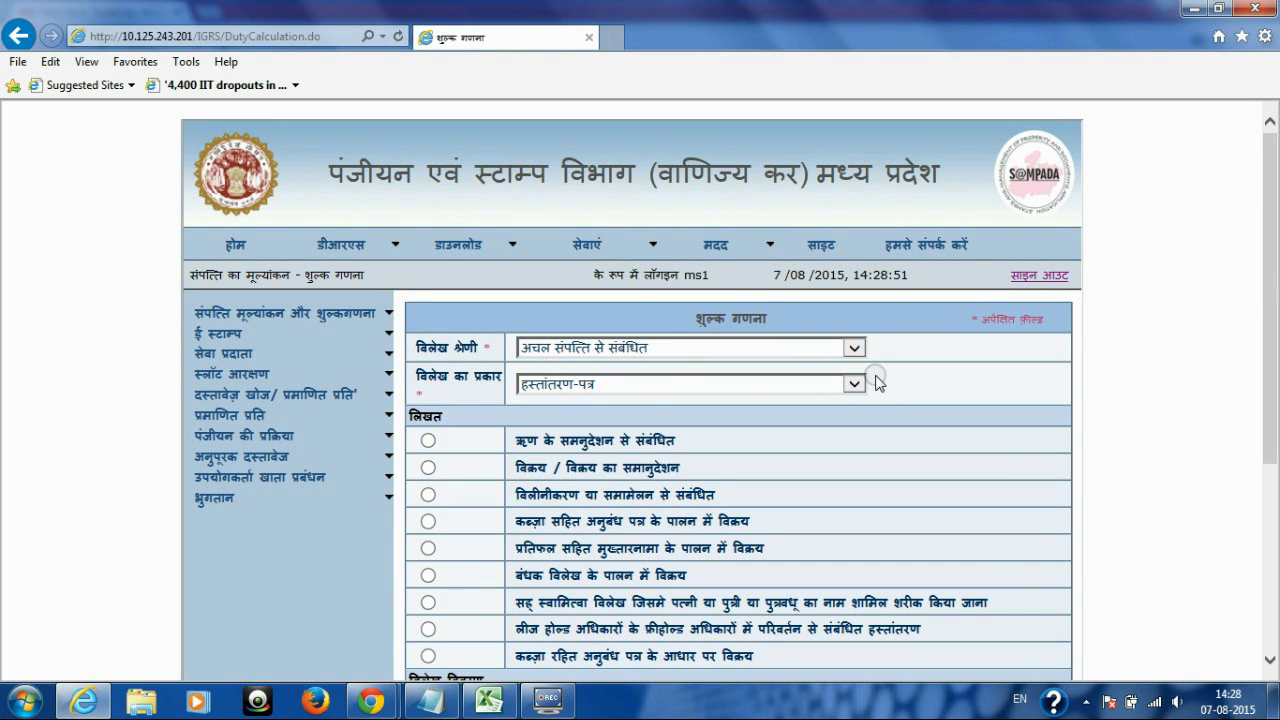
Step: Choose the विक्रय / विक्रय का समानुदेशन subtype and enter consideration amount 150000
{"action": "left_click_drag", "start_coordinate": [1268, 257], "coordinate": [1266, 363]}
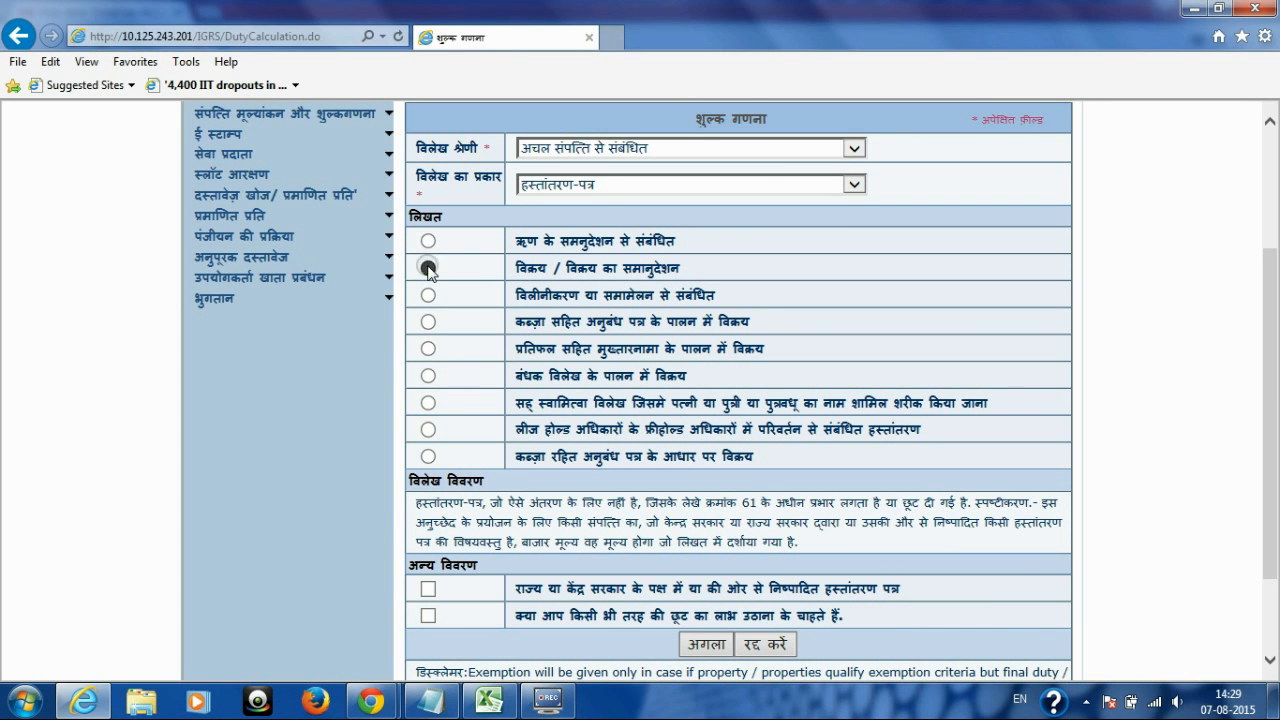
{"action": "left_click", "coordinate": [428, 268]}
{"action": "left_click_drag", "start_coordinate": [1268, 164], "coordinate": [1272, 395]}
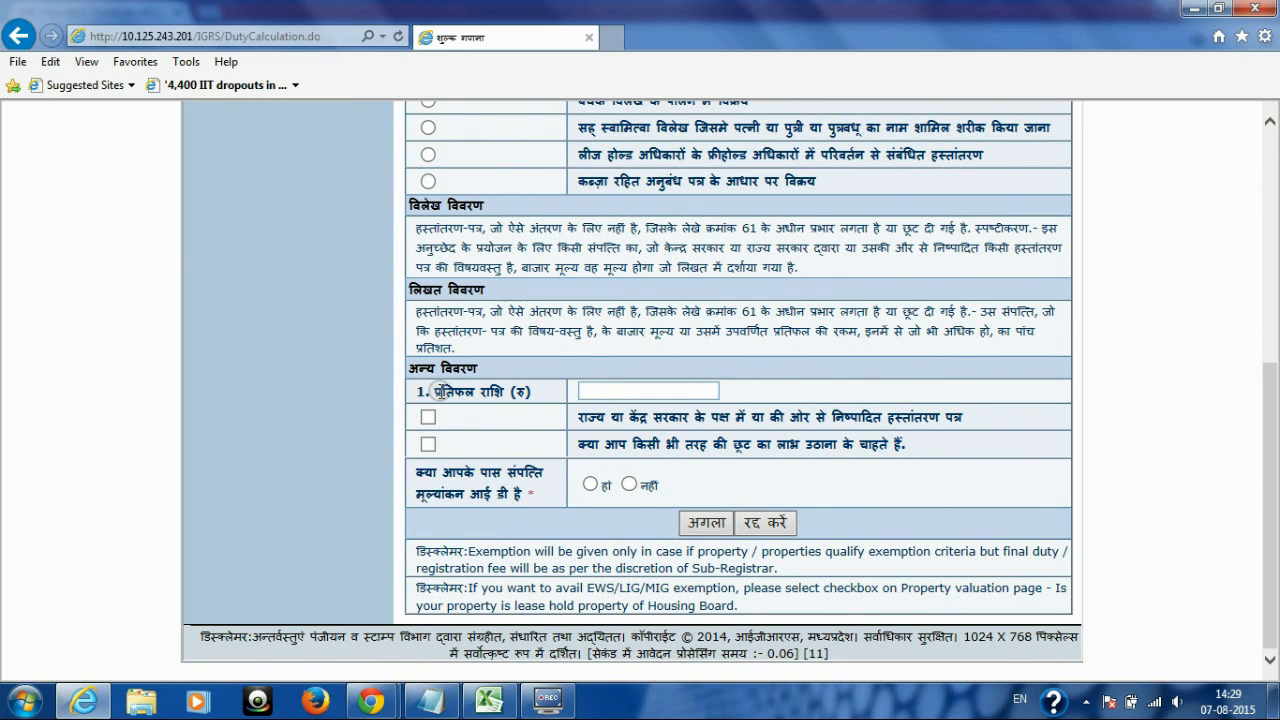
{"action": "left_click_drag", "start_coordinate": [437, 391], "coordinate": [597, 390]}
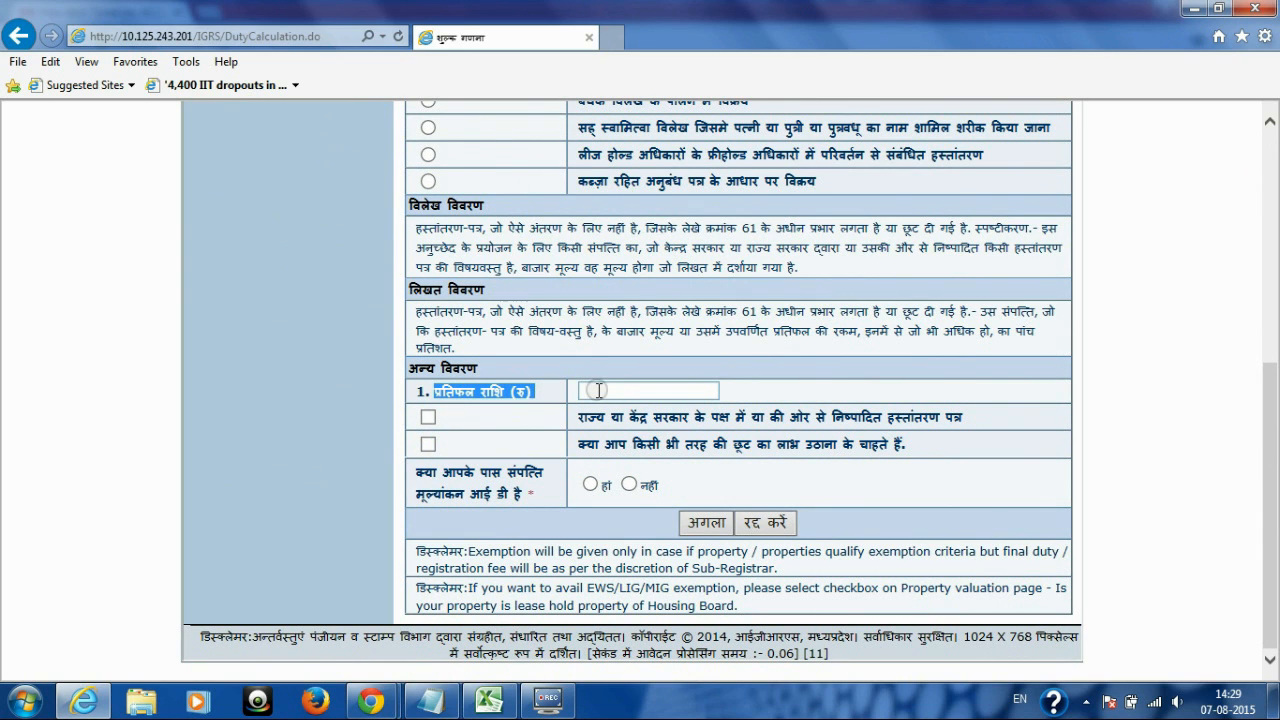
{"action": "left_click", "coordinate": [597, 390]}
{"action": "type", "text": "150000"}
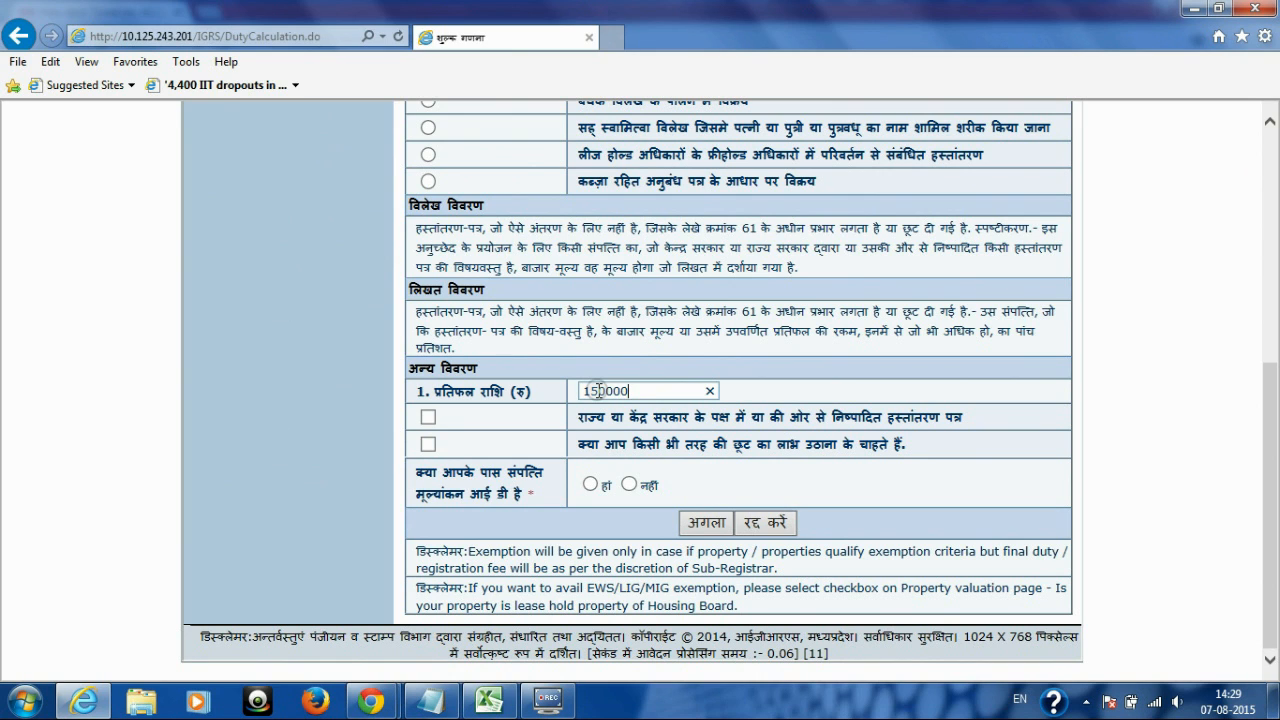
Step: Answer नहीं for property valuation ID and continue to the district map
{"action": "left_click_drag", "start_coordinate": [418, 472], "coordinate": [546, 502]}
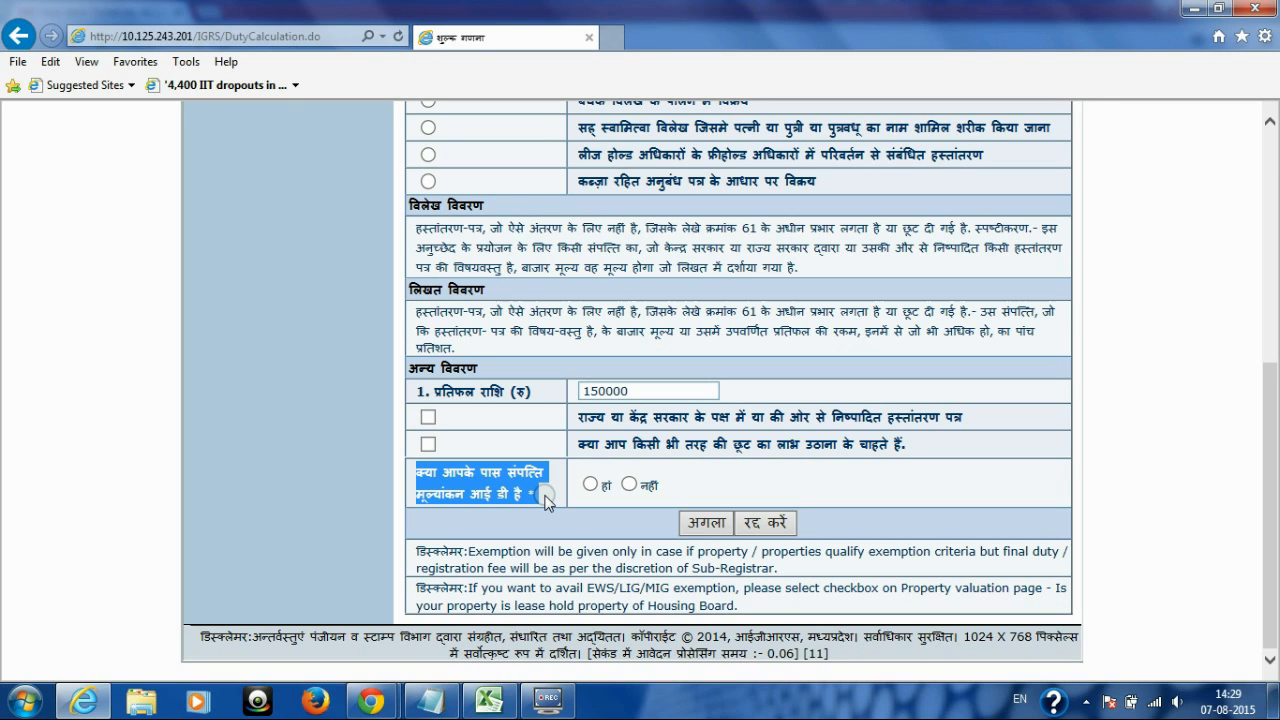
{"action": "left_click", "coordinate": [628, 486]}
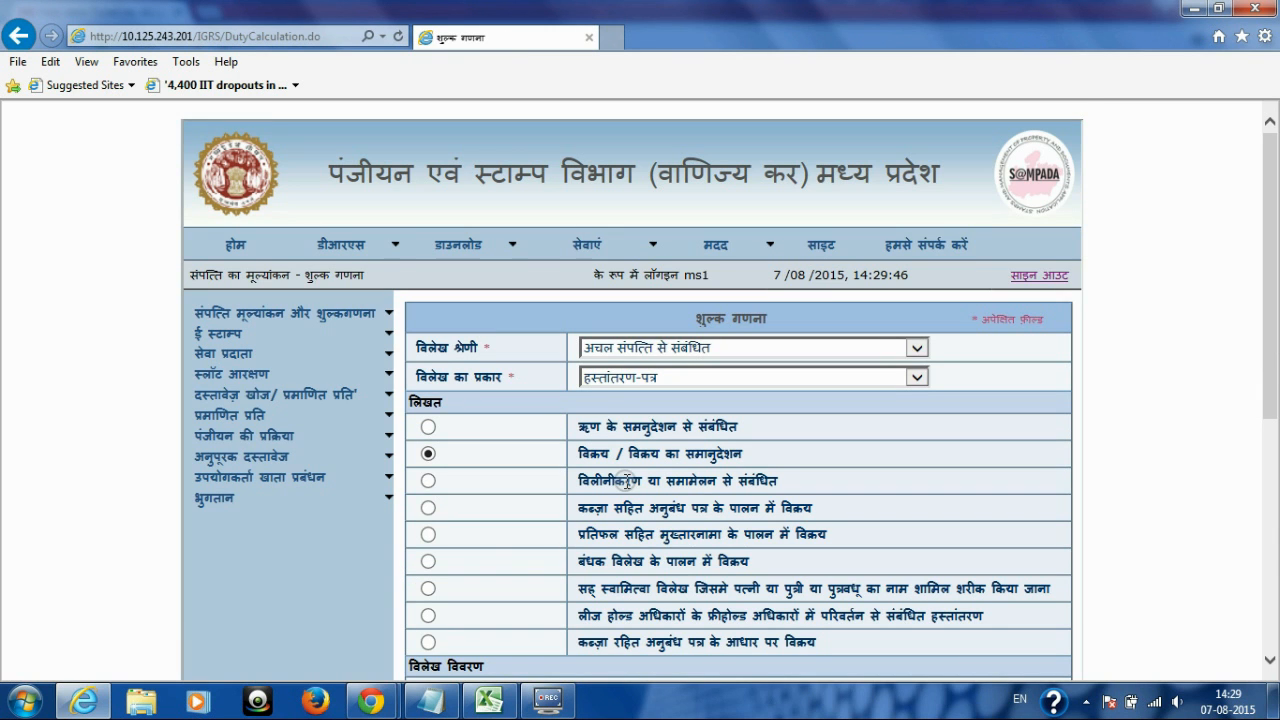
{"action": "left_click_drag", "start_coordinate": [1270, 180], "coordinate": [1275, 432]}
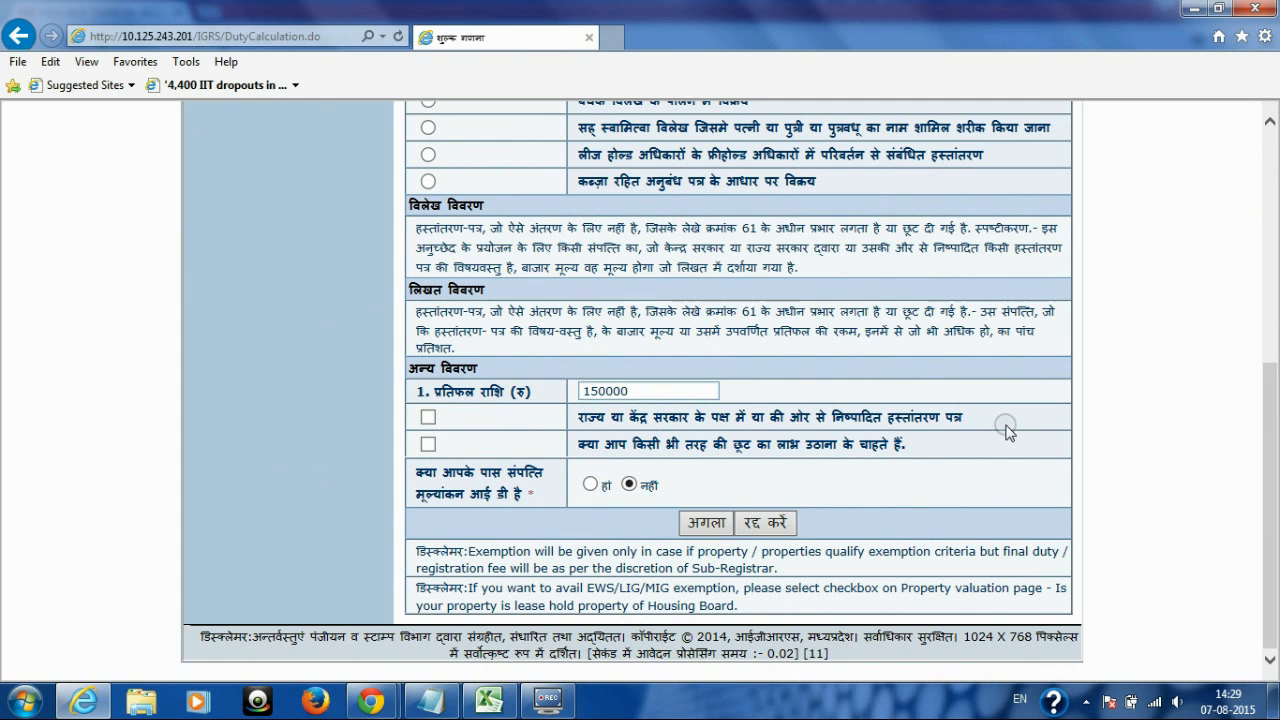
{"action": "left_click", "coordinate": [708, 524]}
{"action": "left_click_drag", "start_coordinate": [1266, 260], "coordinate": [1275, 357]}
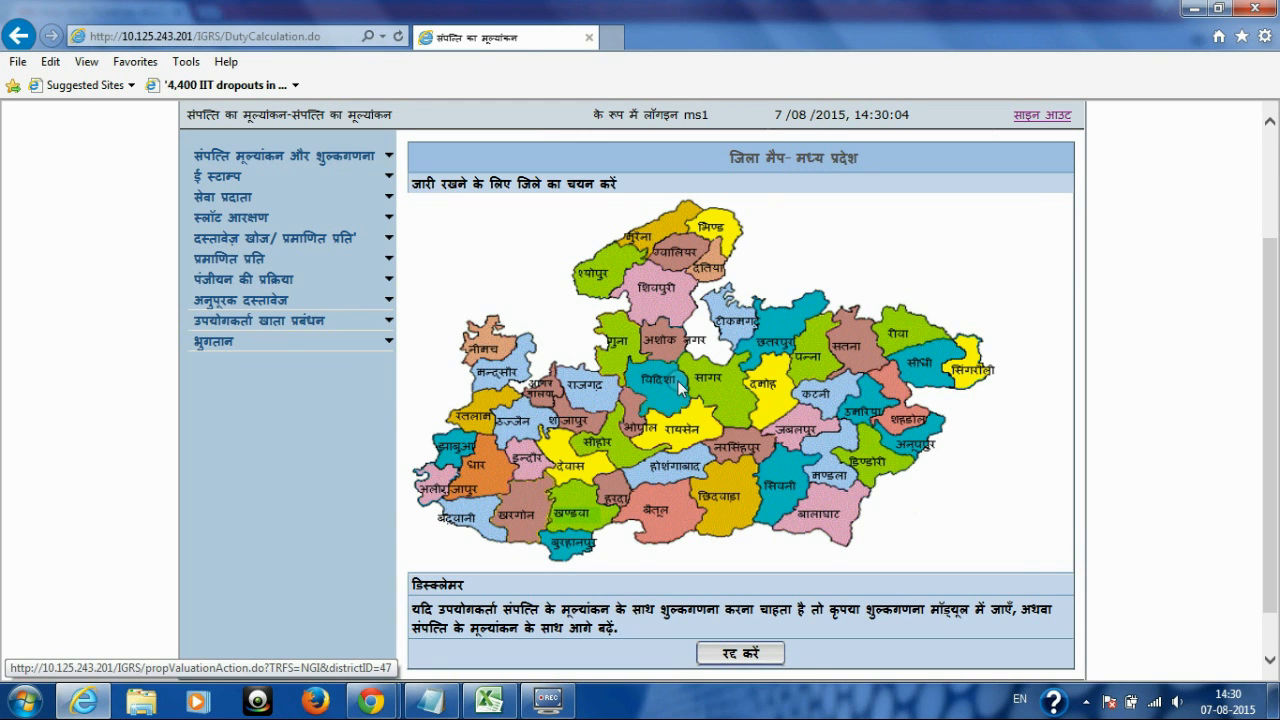
Step: Pick सीहोर district on the Madhya Pradesh map
{"action": "left_click", "coordinate": [614, 450]}
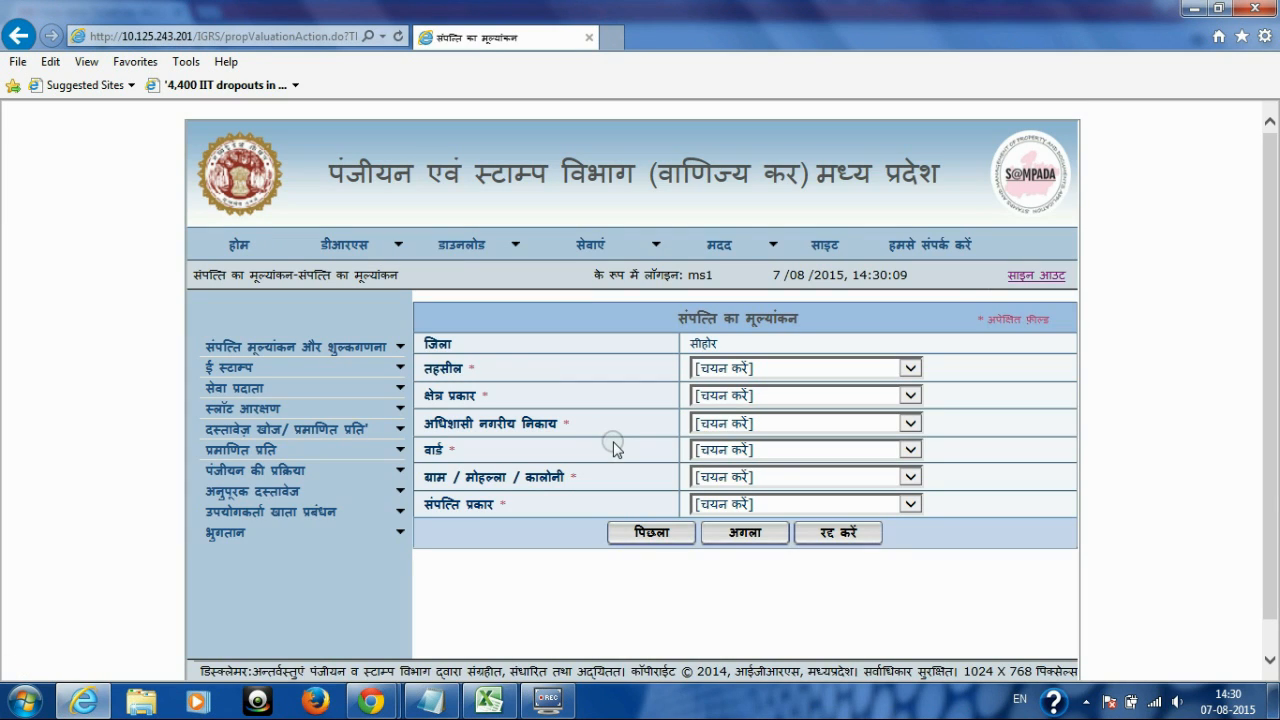
Step: Set tehsil to सिहोरा and area type to नगरीय क्षेत्र
{"action": "double_click", "coordinate": [432, 345]}
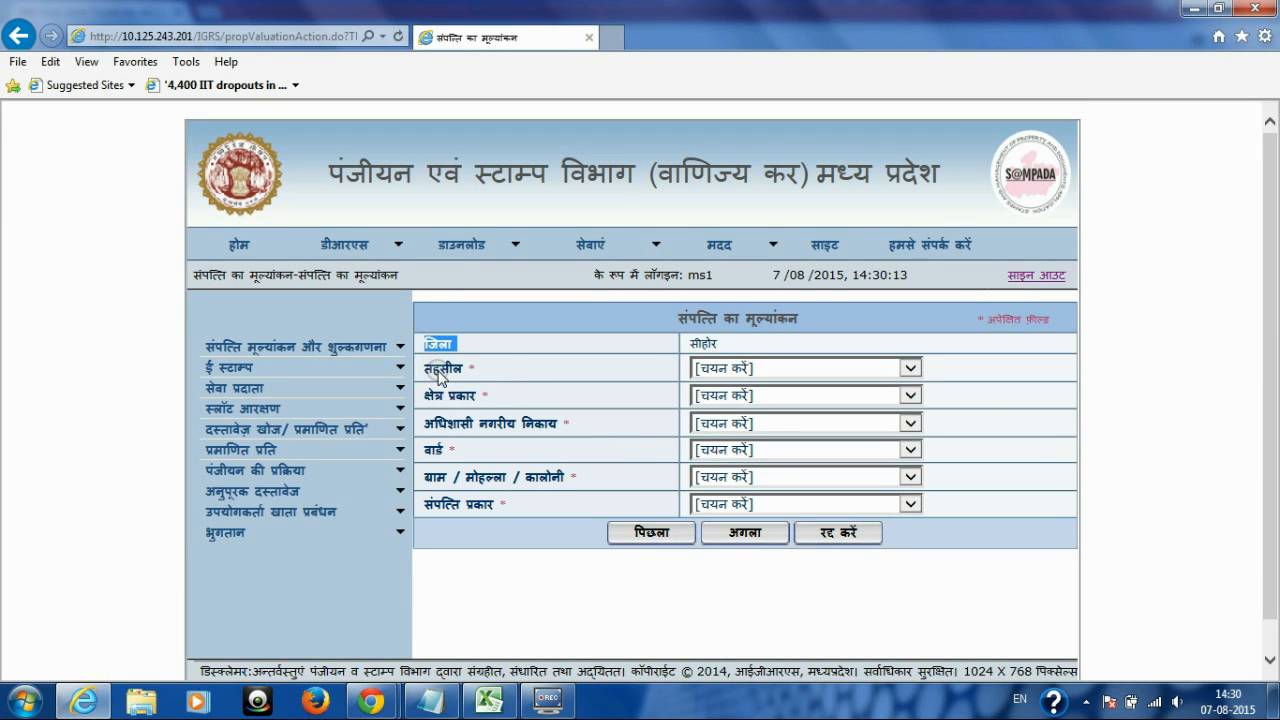
{"action": "double_click", "coordinate": [442, 369]}
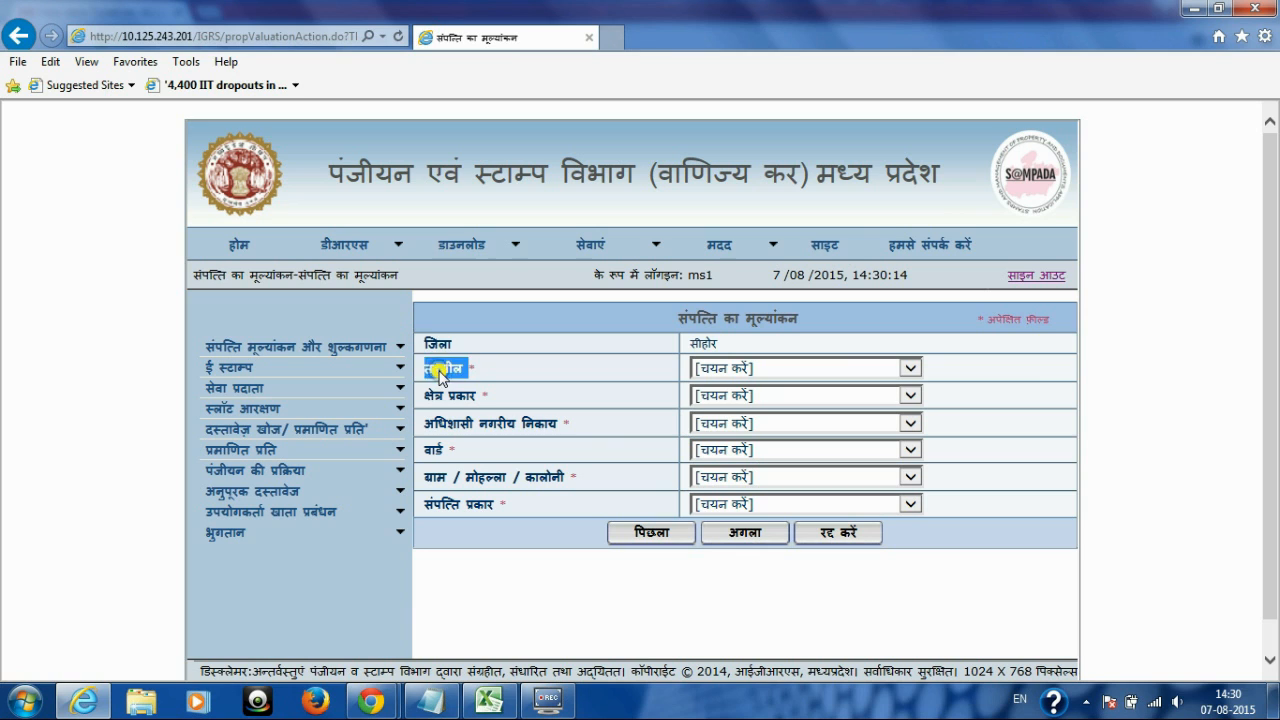
{"action": "left_click", "coordinate": [910, 369]}
{"action": "key", "text": "Down"}
{"action": "key", "text": "Down"}
{"action": "key", "text": "Down"}
{"action": "key", "text": "Down"}
{"action": "key", "text": "Down"}
{"action": "key", "text": "Down"}
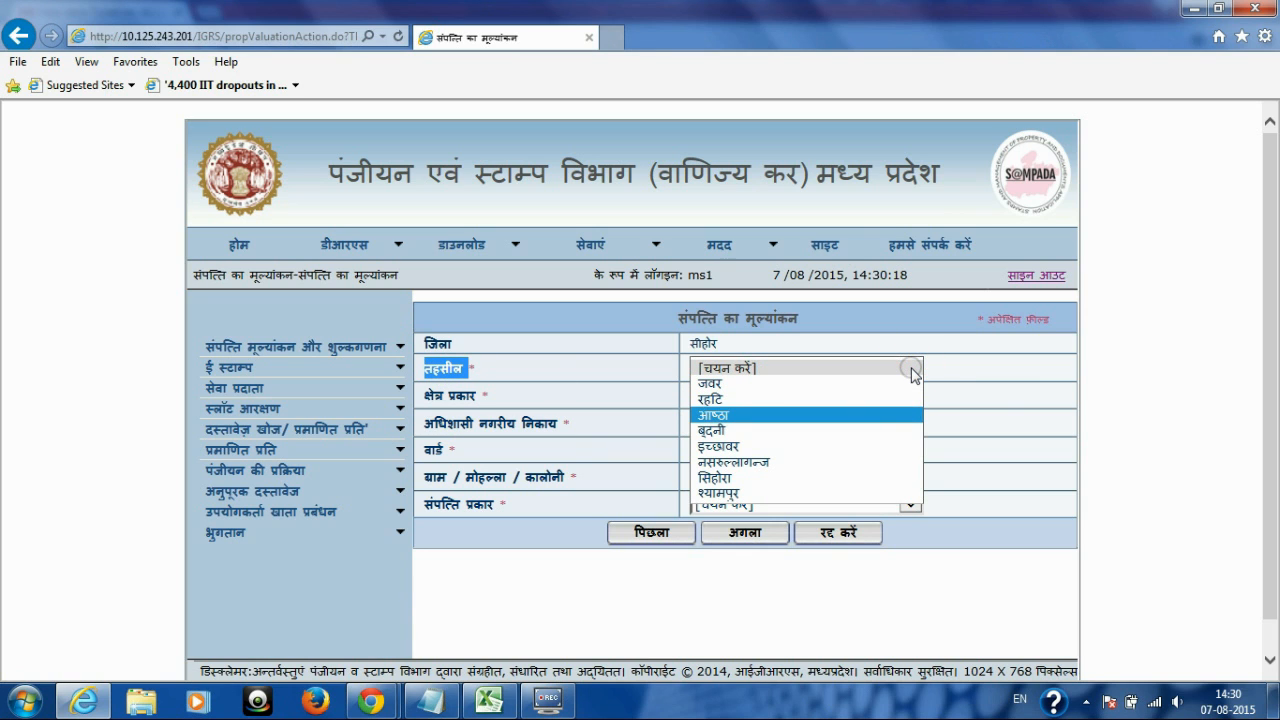
{"action": "key", "text": "Down"}
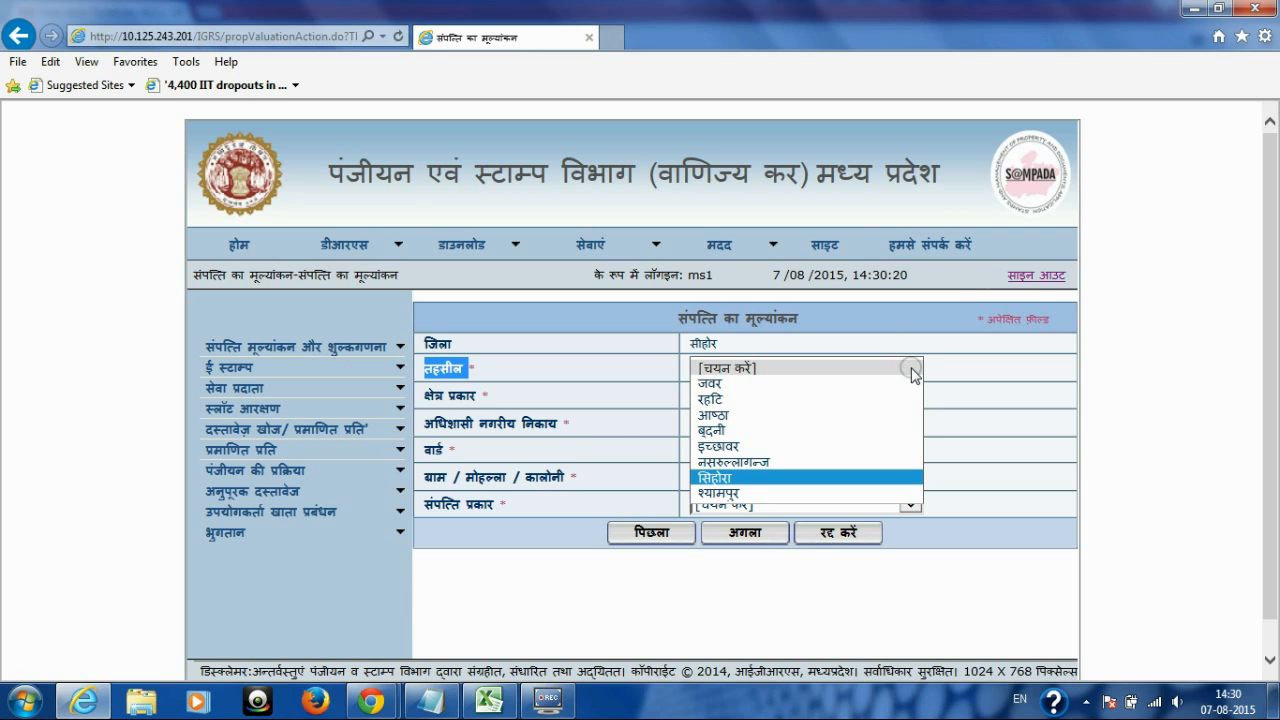
{"action": "key", "text": "Return"}
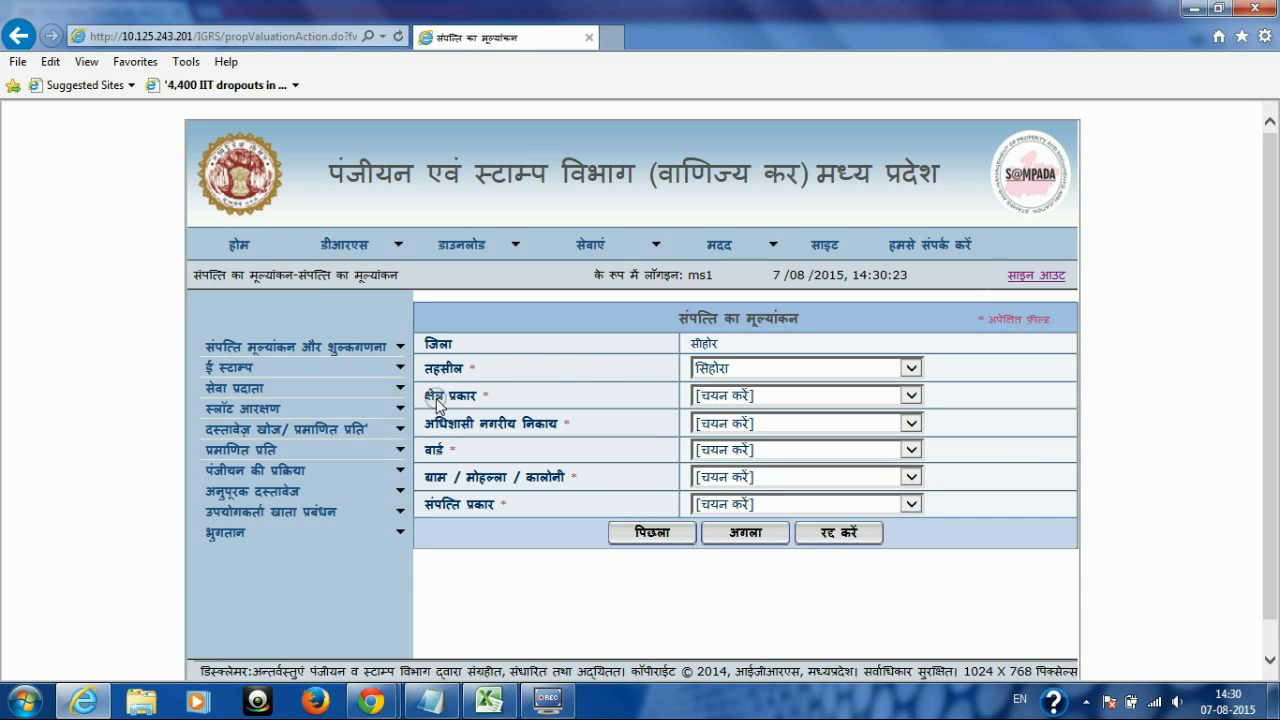
{"action": "double_click", "coordinate": [436, 396]}
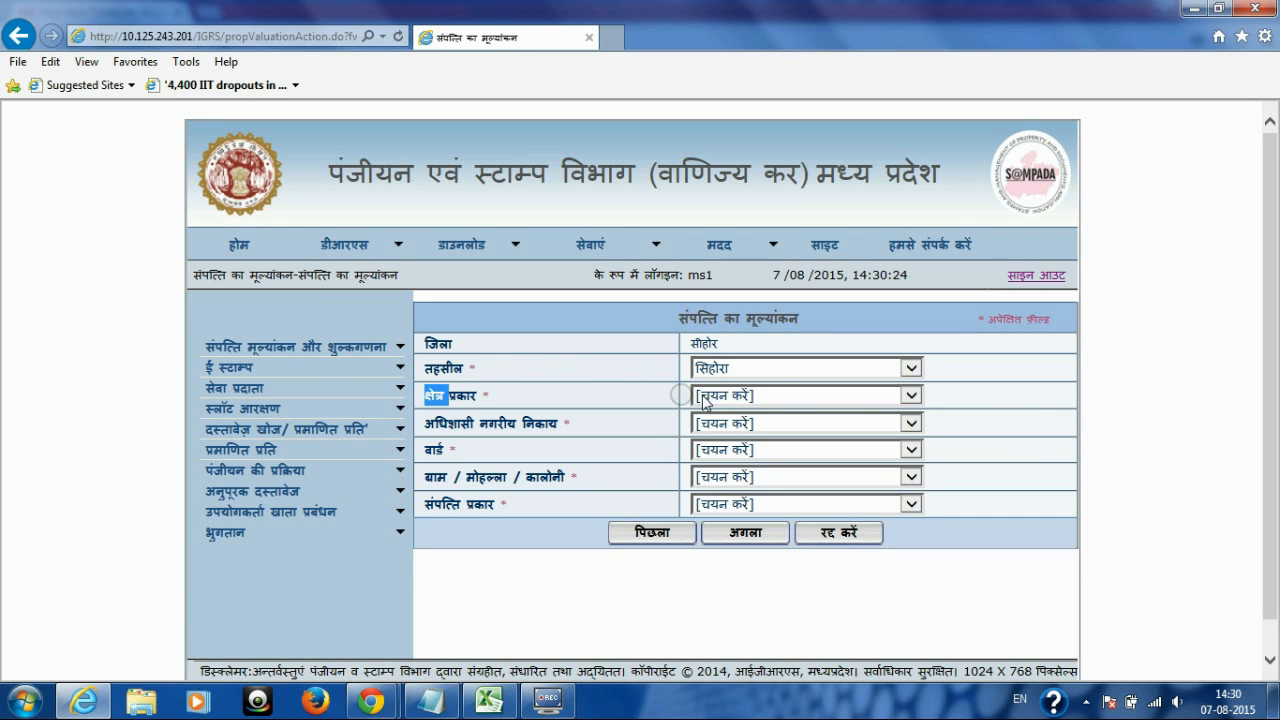
{"action": "left_click", "coordinate": [911, 398]}
{"action": "key", "text": "Down"}
{"action": "key", "text": "Down"}
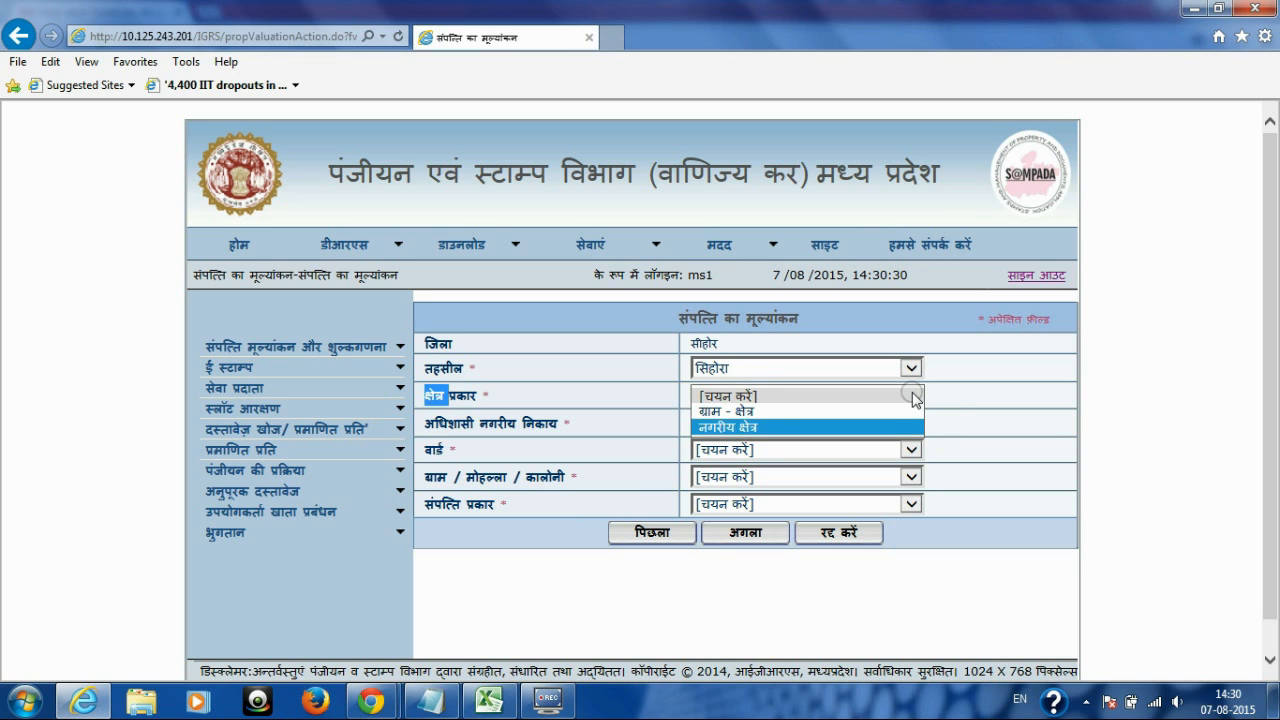
{"action": "key", "text": "Return"}
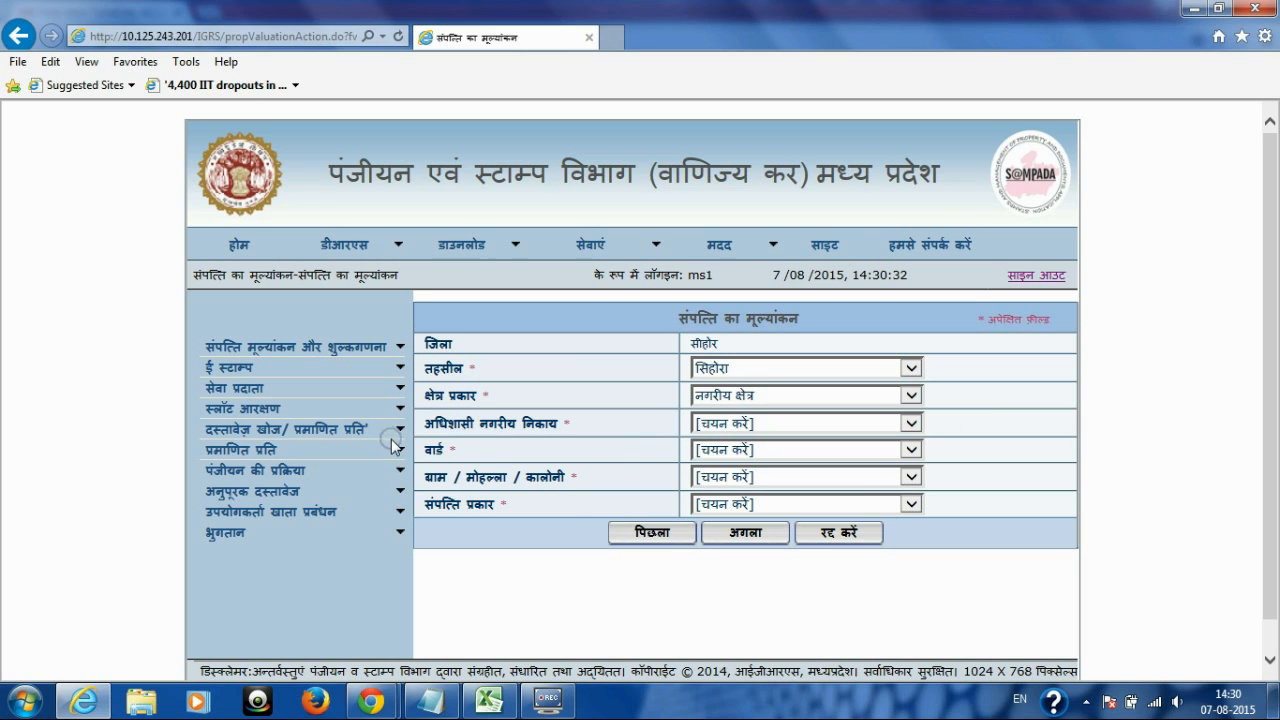
Step: Choose local body नगर पालिका सीहोर and ward 23 वीर सावरकर वार्ड
{"action": "left_click_drag", "start_coordinate": [416, 424], "coordinate": [565, 430]}
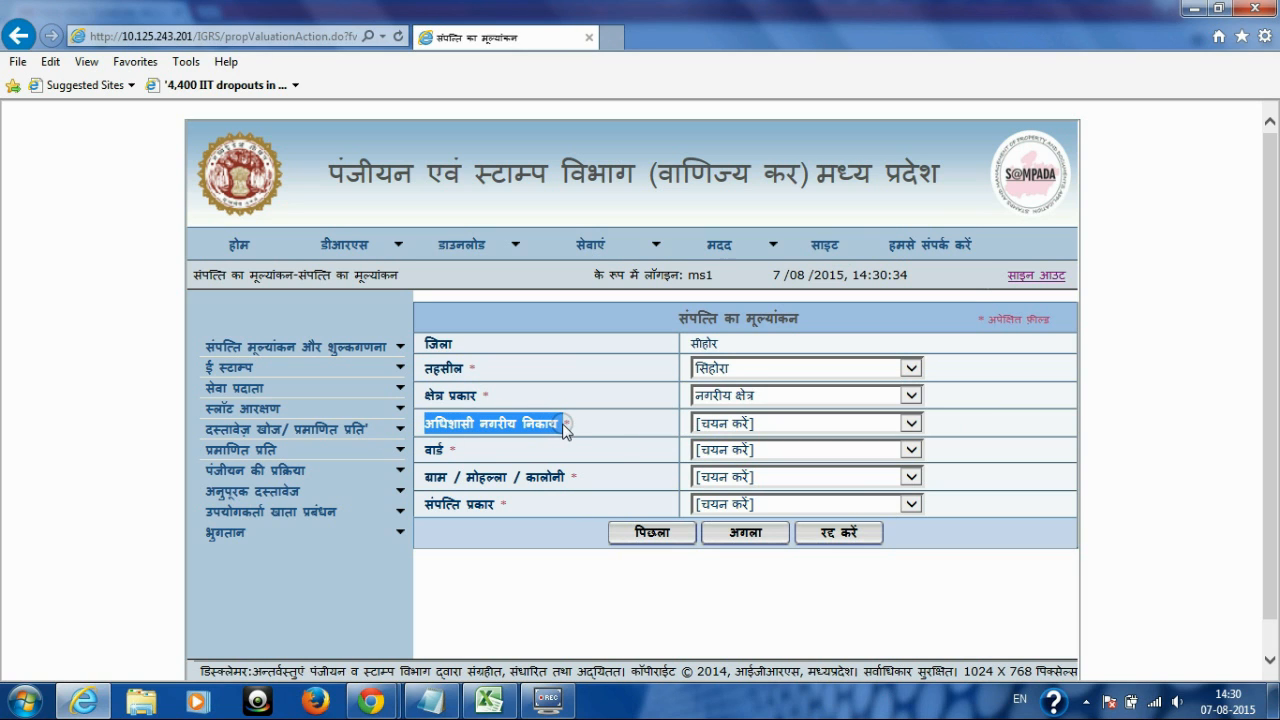
{"action": "left_click", "coordinate": [910, 423]}
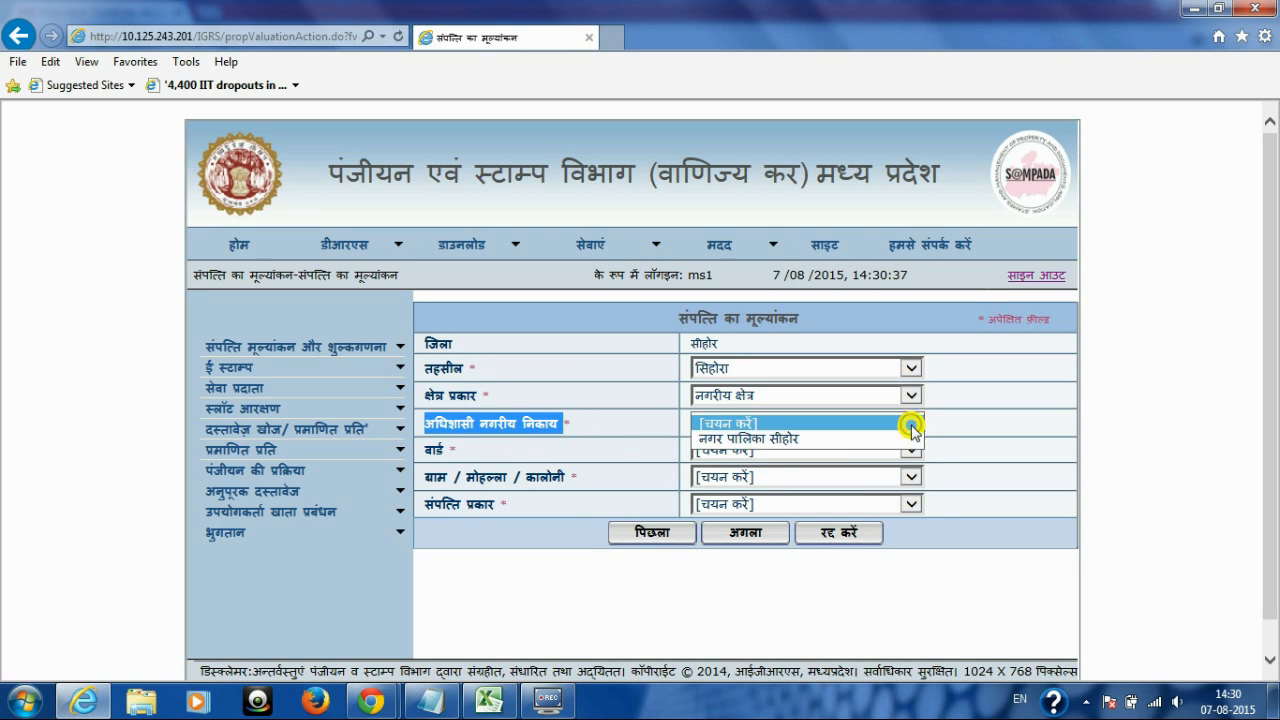
{"action": "key", "text": "Down"}
{"action": "key", "text": "Return"}
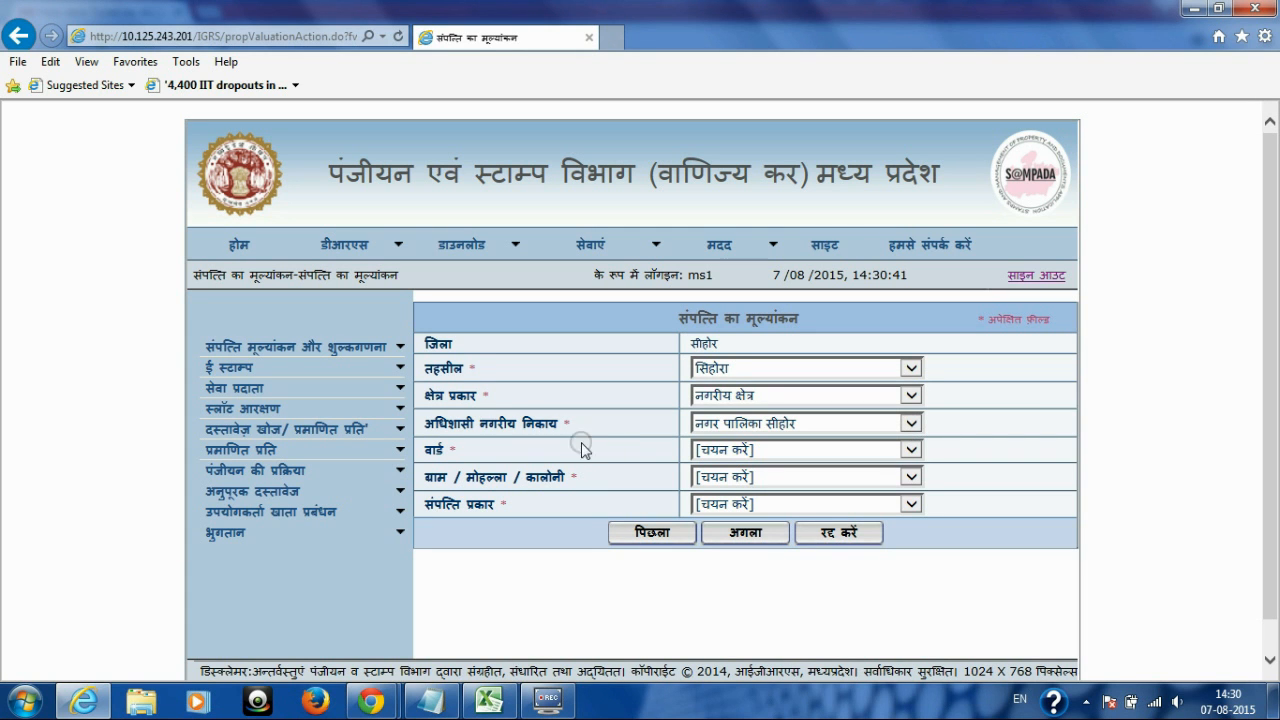
{"action": "double_click", "coordinate": [435, 455]}
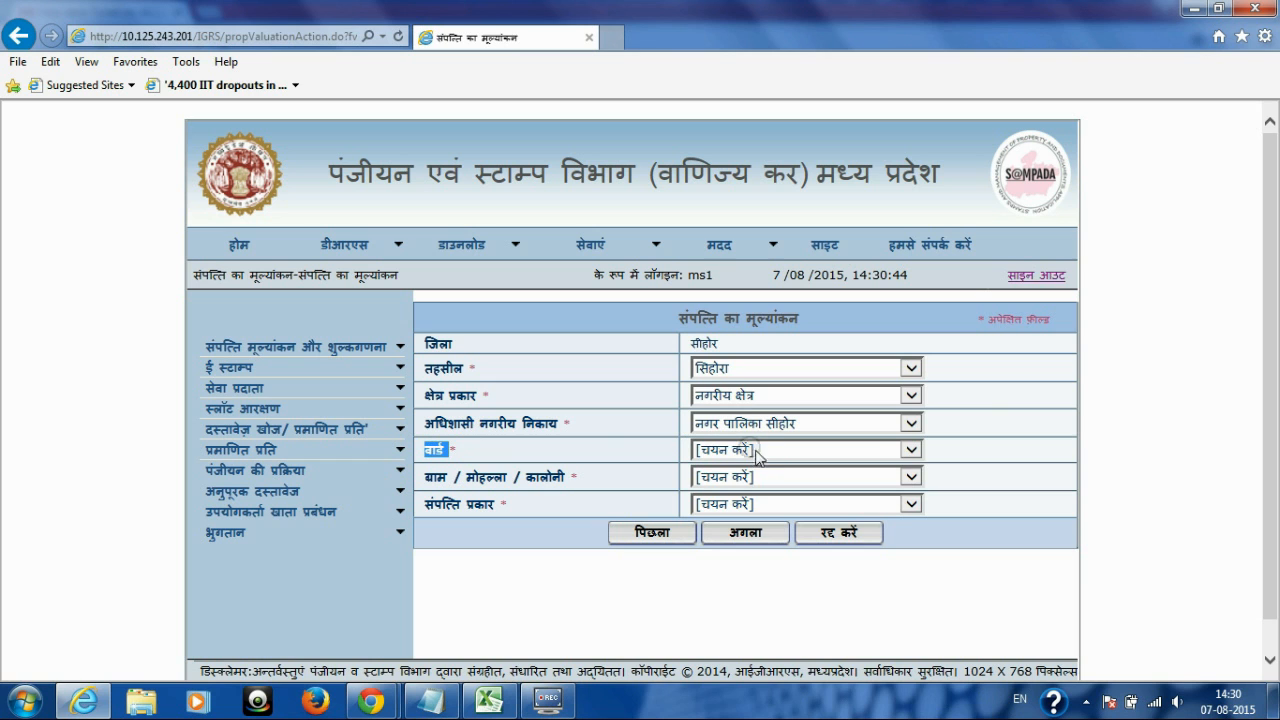
{"action": "left_click", "coordinate": [911, 450]}
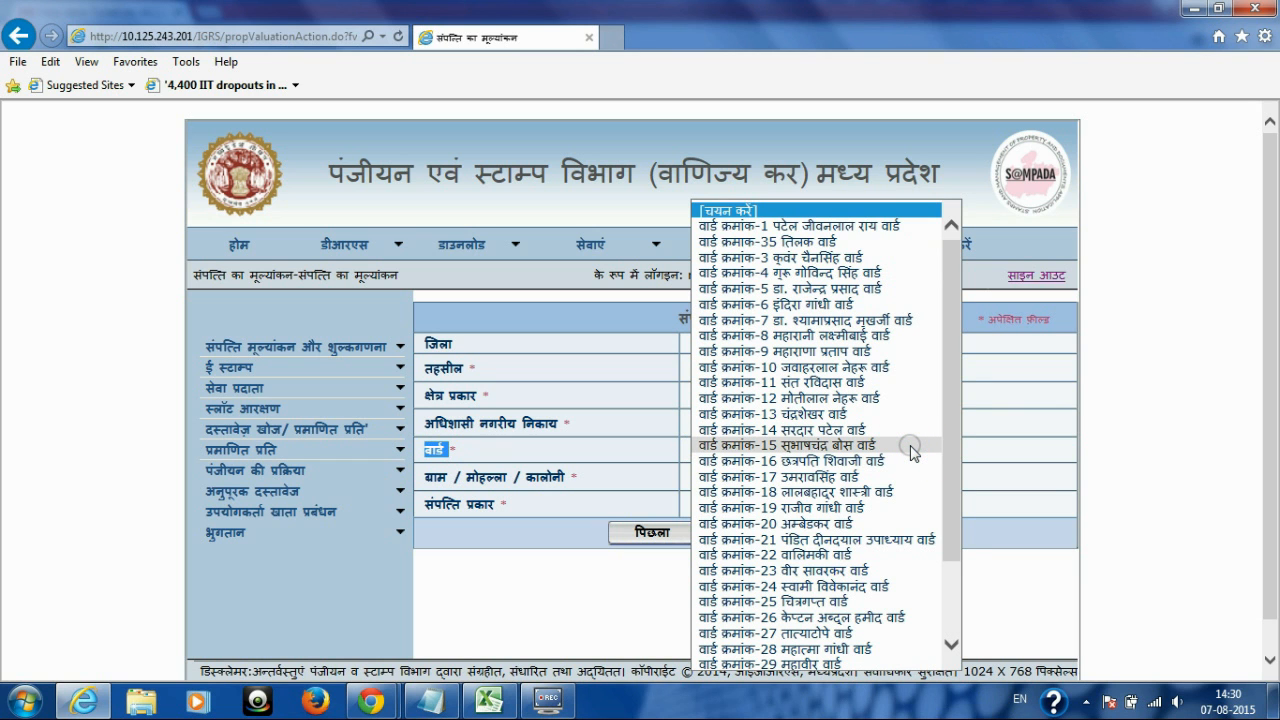
{"action": "key", "text": "Down"}
{"action": "key", "text": "Down"}
{"action": "key", "text": "Down"}
{"action": "key", "text": "Down"}
{"action": "key", "text": "Down"}
{"action": "key", "text": "Down"}
{"action": "key", "text": "Down"}
{"action": "key", "text": "Down"}
{"action": "key", "text": "Down"}
{"action": "key", "text": "Down"}
{"action": "key", "text": "Down"}
{"action": "key", "text": "Down"}
{"action": "key", "text": "Down"}
{"action": "key", "text": "Down"}
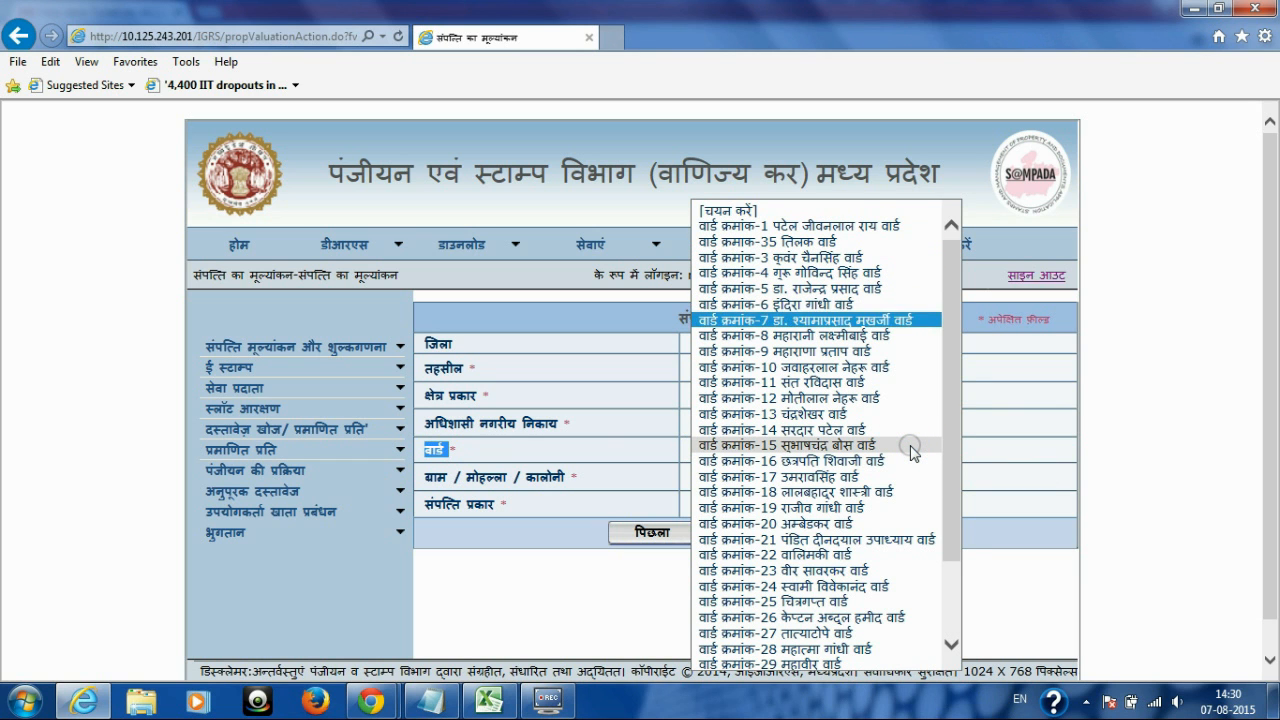
{"action": "key", "text": "Down"}
{"action": "key", "text": "Down"}
{"action": "key", "text": "Down"}
{"action": "key", "text": "Down"}
{"action": "key", "text": "Down"}
{"action": "key", "text": "Down"}
{"action": "key", "text": "Down"}
{"action": "key", "text": "Down"}
{"action": "key", "text": "Down"}
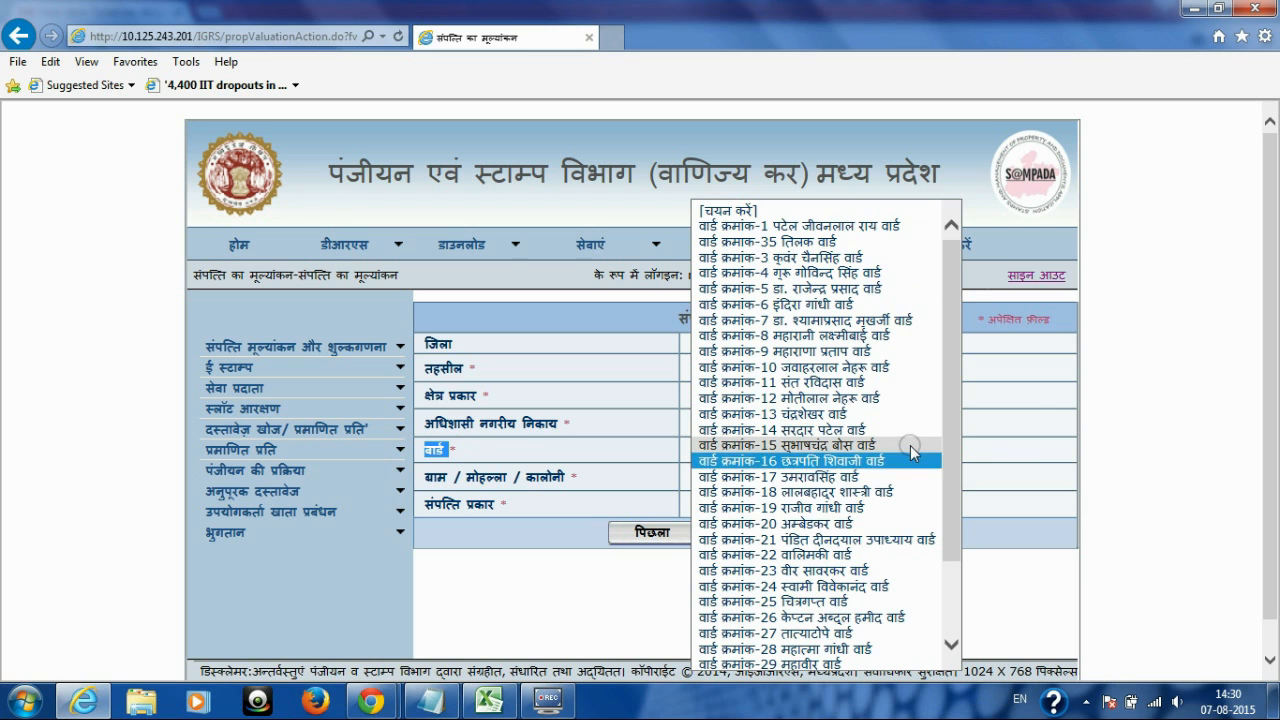
{"action": "key", "text": "Down"}
{"action": "key", "text": "Up"}
{"action": "key", "text": "Return"}
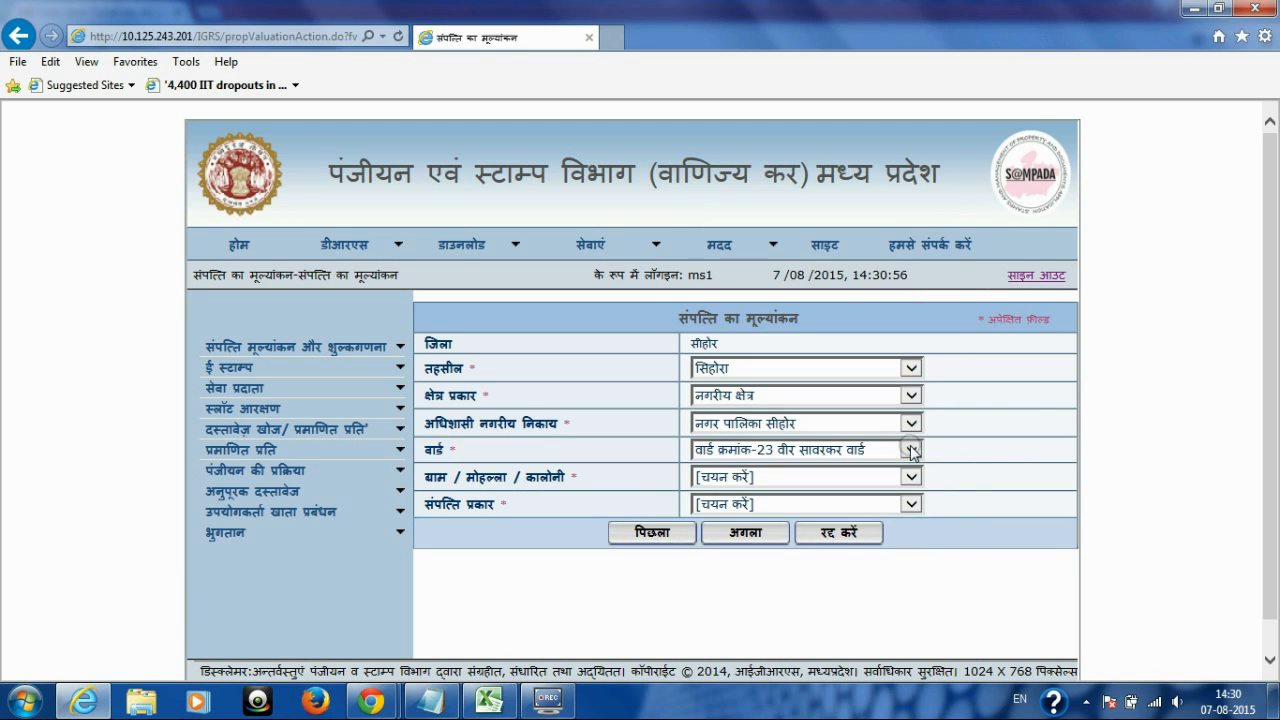
Step: Select जनता कालोनी, संजय कालोनी as the colony
{"action": "left_click_drag", "start_coordinate": [440, 482], "coordinate": [605, 480]}
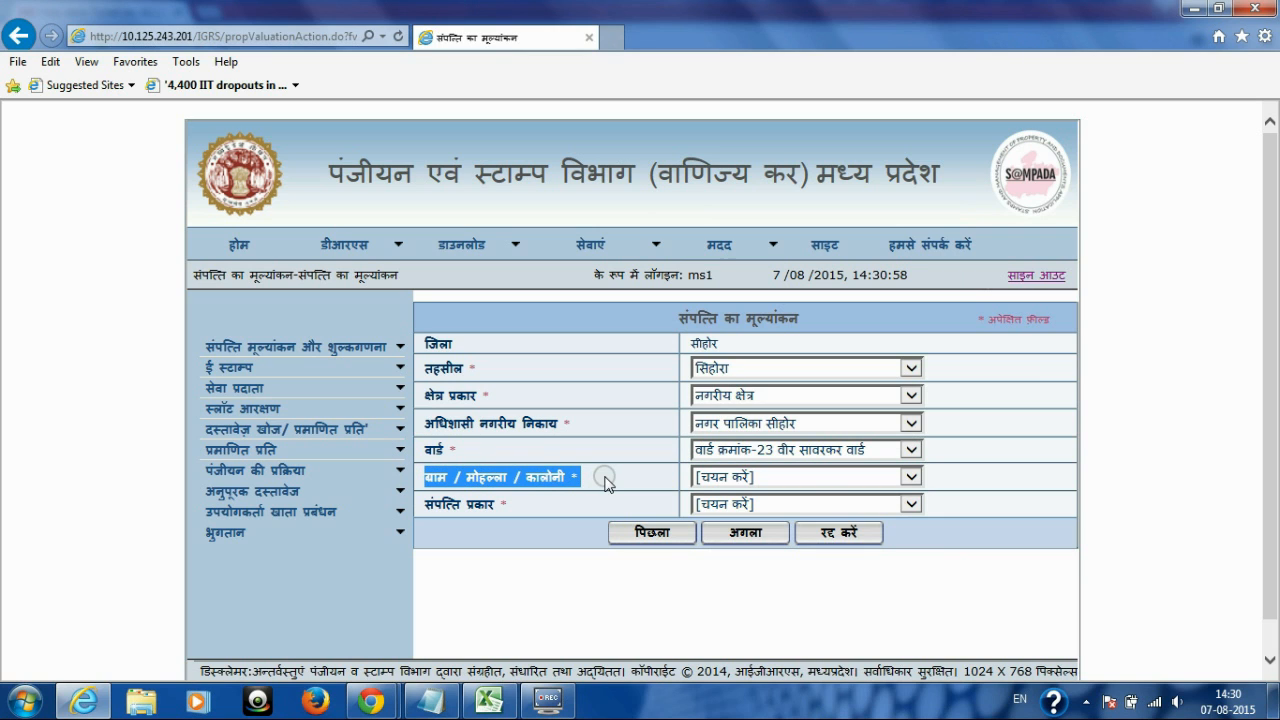
{"action": "left_click", "coordinate": [908, 477]}
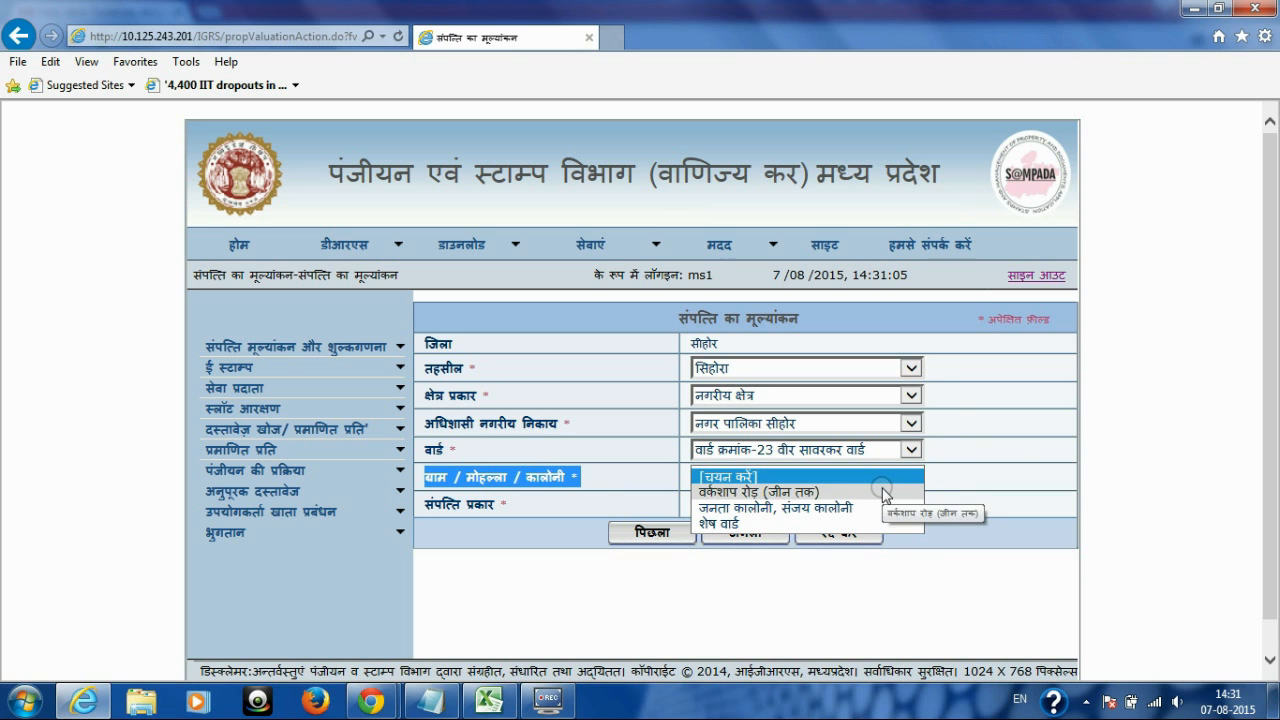
{"action": "key", "text": "Down"}
{"action": "key", "text": "Down"}
{"action": "key", "text": "Down"}
{"action": "key", "text": "Up"}
{"action": "key", "text": "Up"}
{"action": "key", "text": "Down"}
{"action": "key", "text": "Return"}
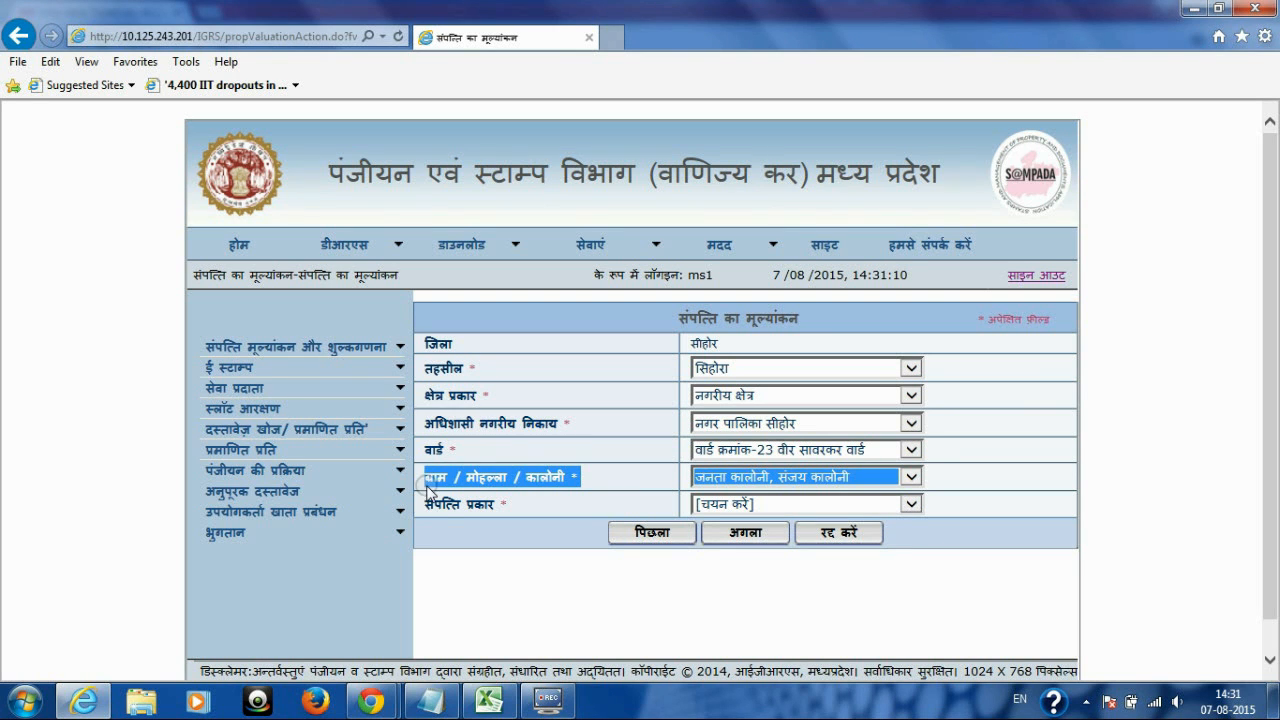
{"action": "left_click", "coordinate": [437, 491]}
Step: Set property type to भूखंड and submit the location details
{"action": "double_click", "coordinate": [440, 504]}
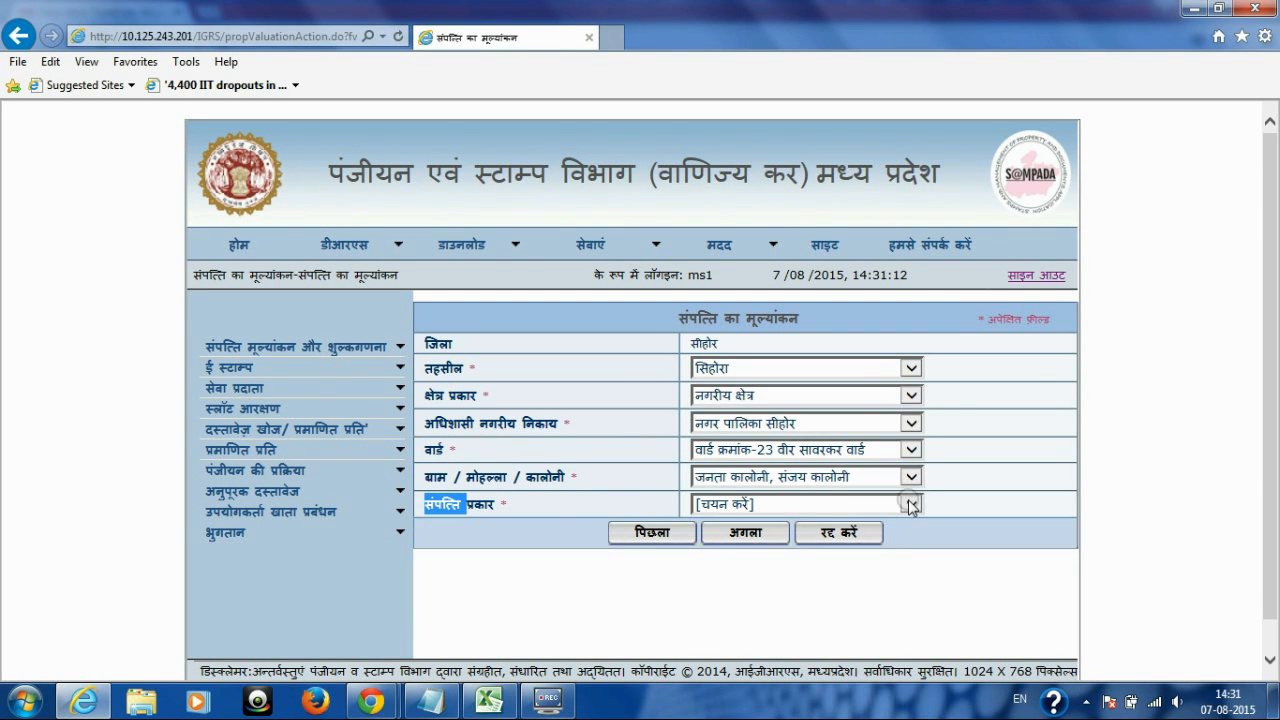
{"action": "left_click", "coordinate": [910, 504]}
{"action": "key", "text": "Down"}
{"action": "key", "text": "Down"}
{"action": "key", "text": "Down"}
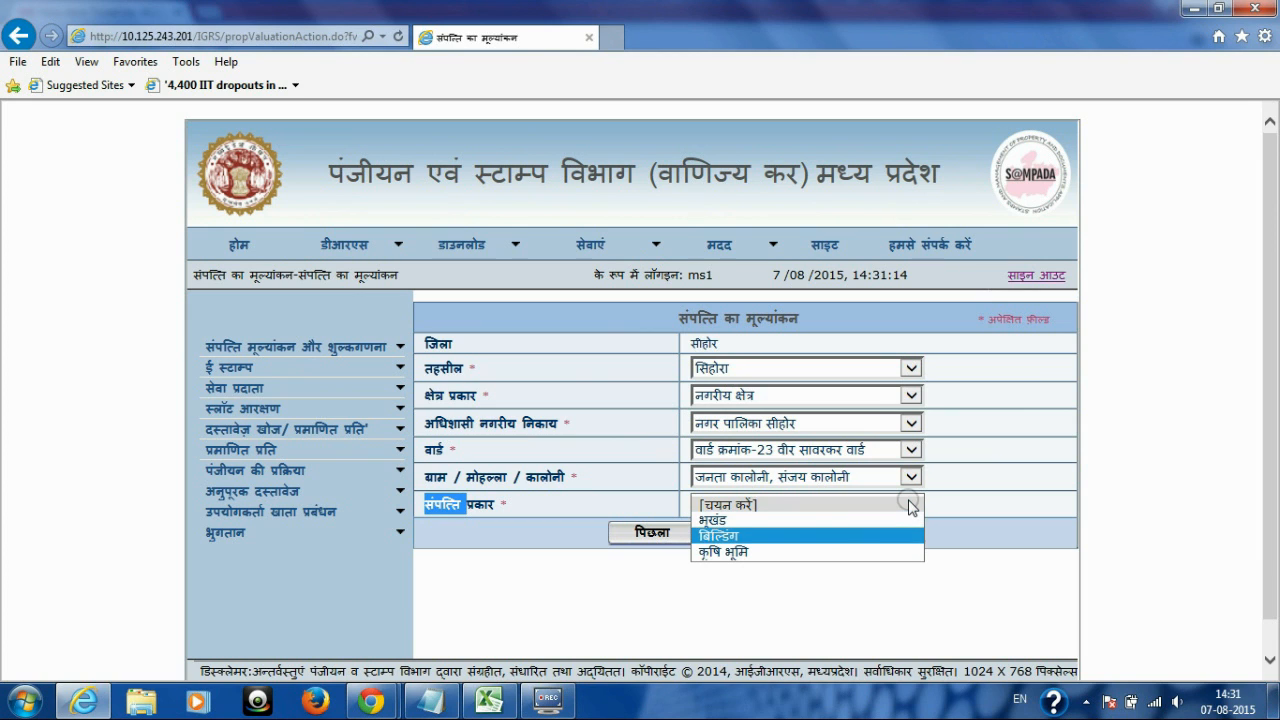
{"action": "key", "text": "Up"}
{"action": "key", "text": "Up"}
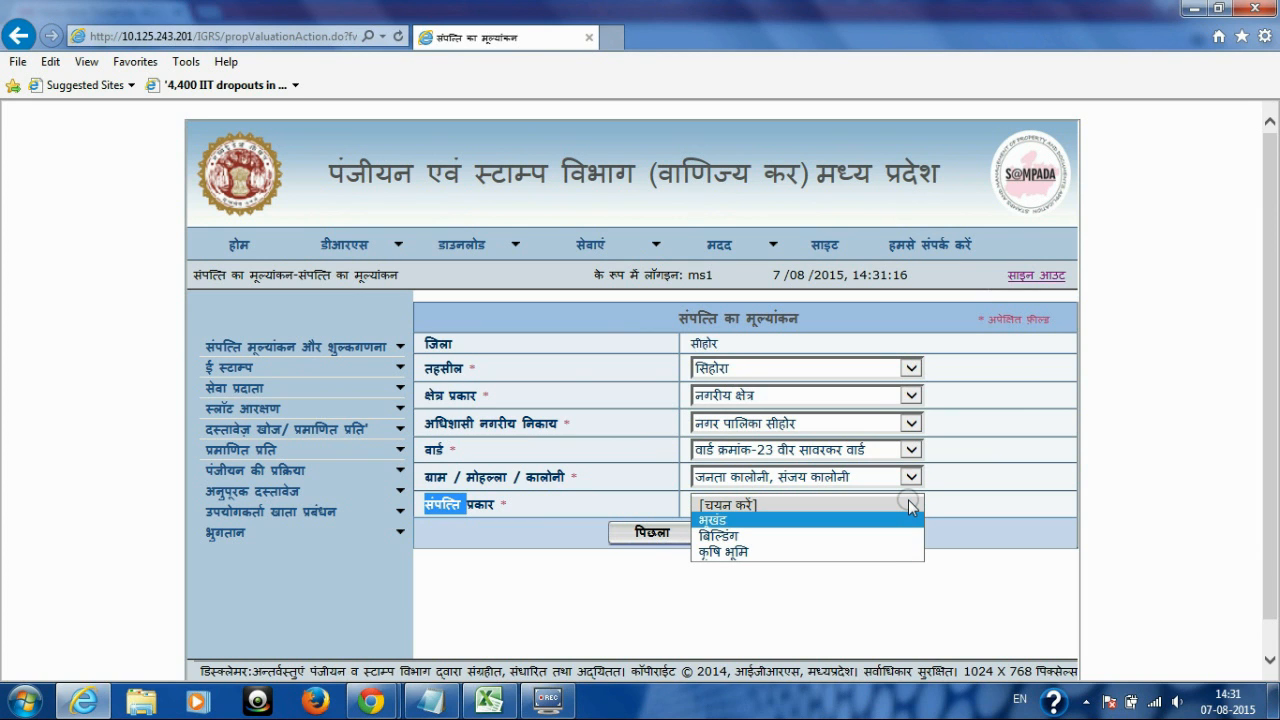
{"action": "key", "text": "Return"}
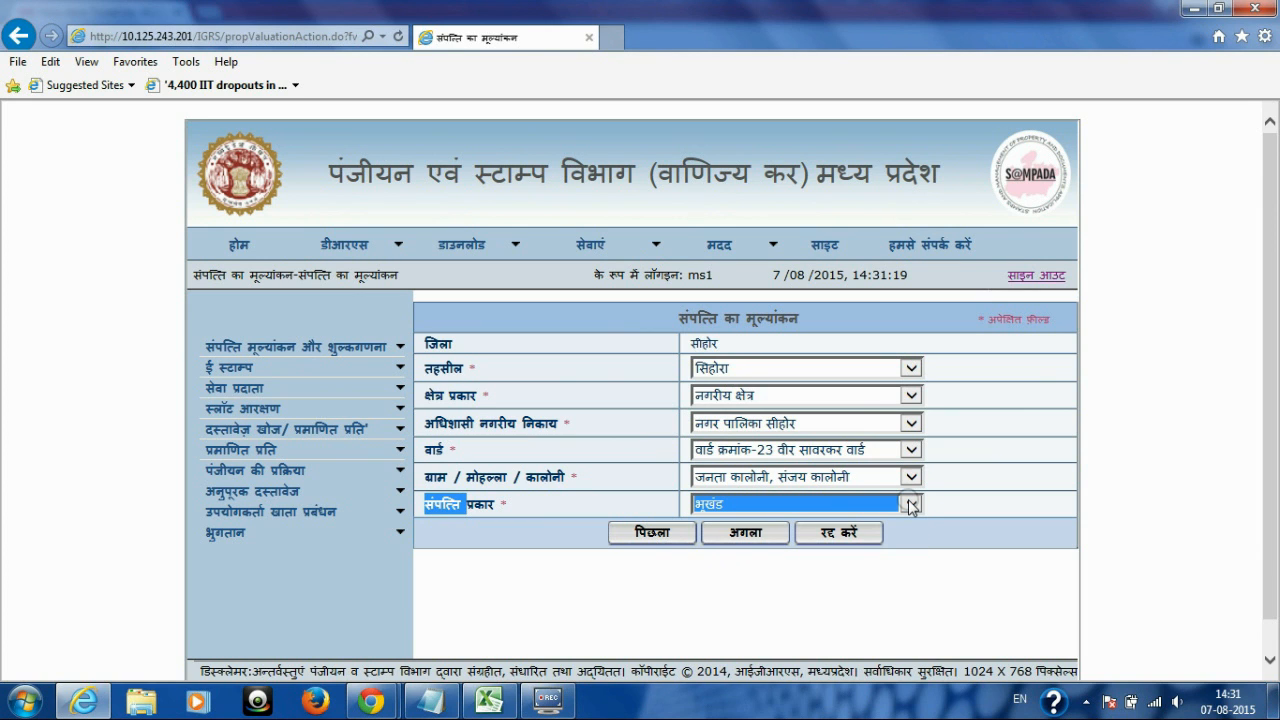
{"action": "left_click", "coordinate": [741, 534]}
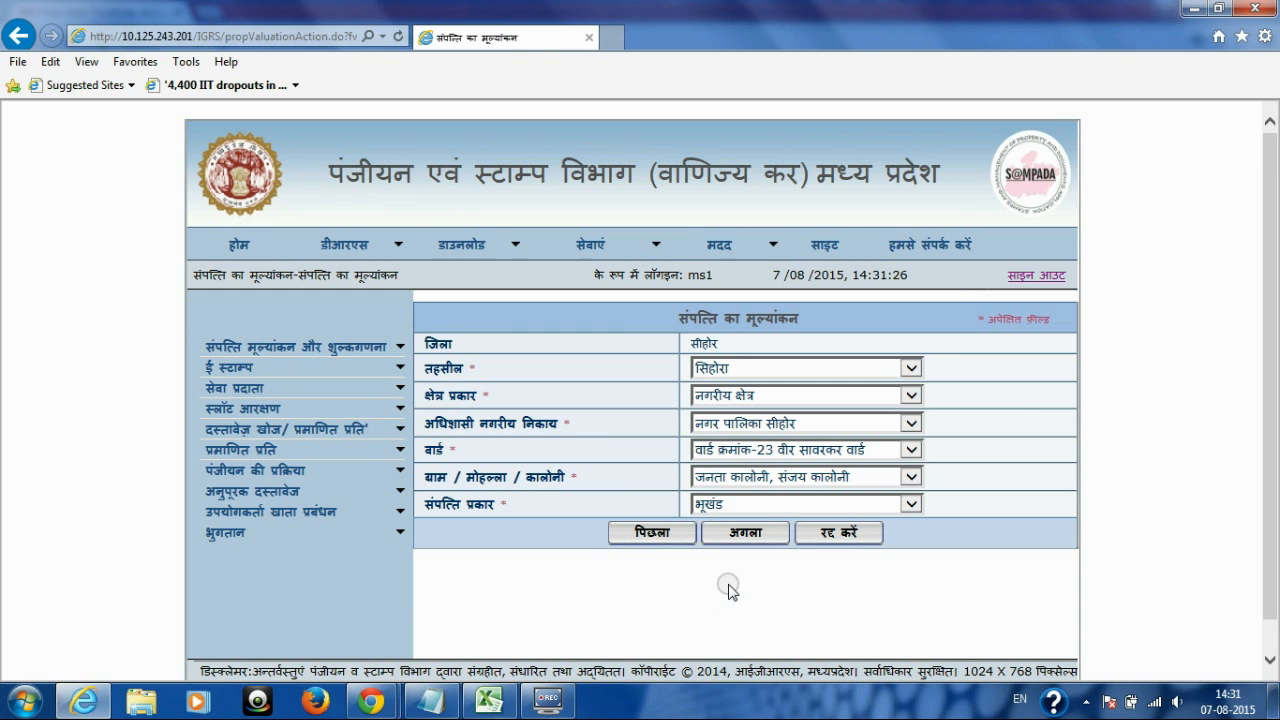
Step: Move to the plot area page and enter a total plot area of 100 sq m
{"action": "left_click", "coordinate": [747, 535]}
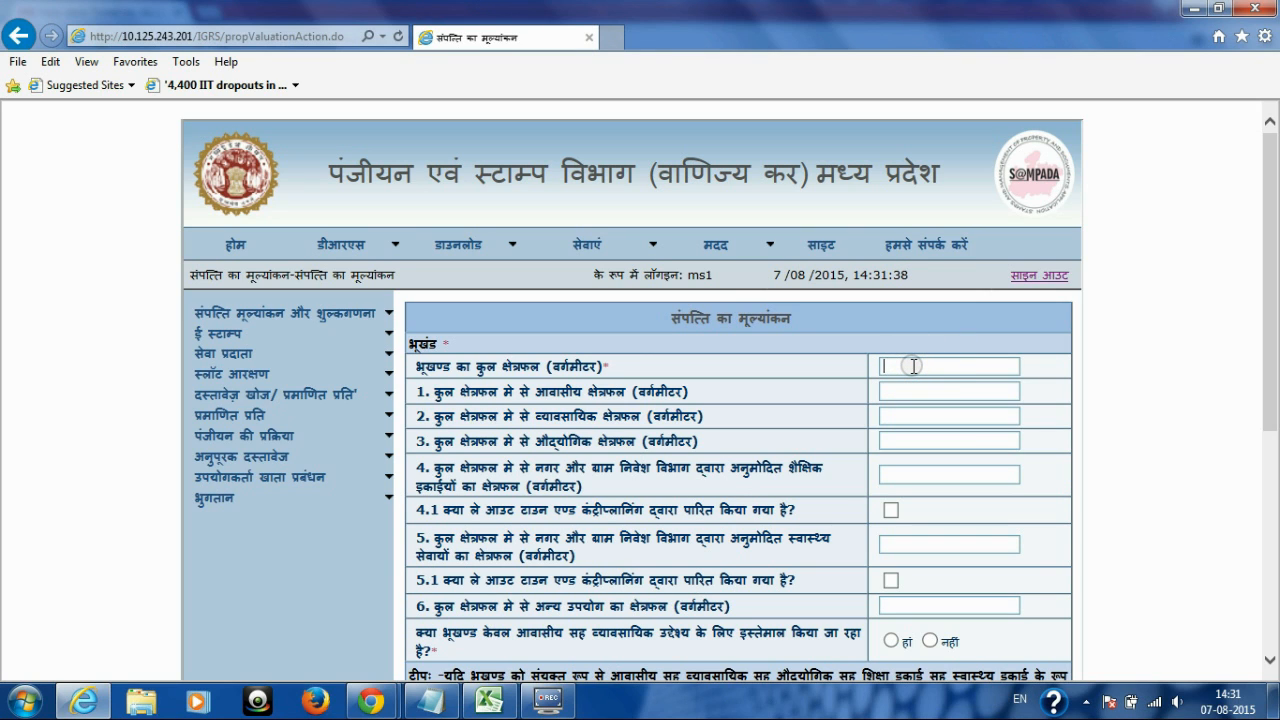
{"action": "double_click", "coordinate": [422, 367]}
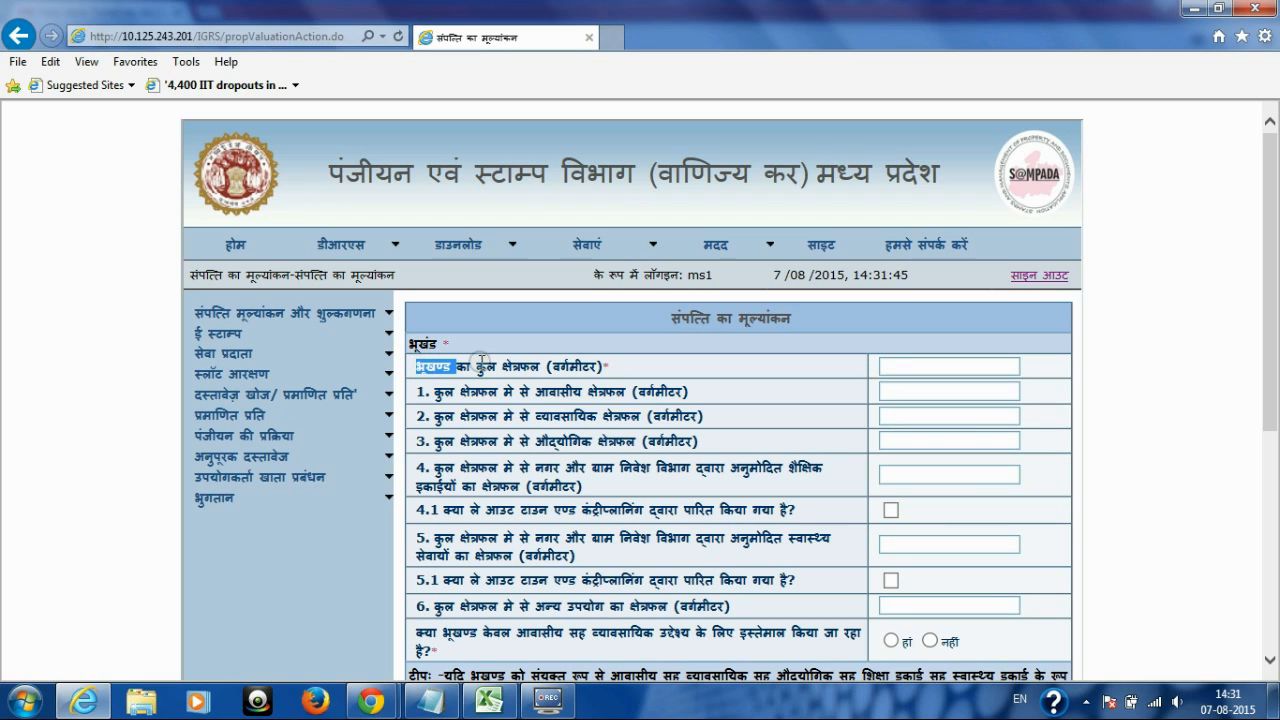
{"action": "left_click_drag", "start_coordinate": [614, 366], "coordinate": [596, 366]}
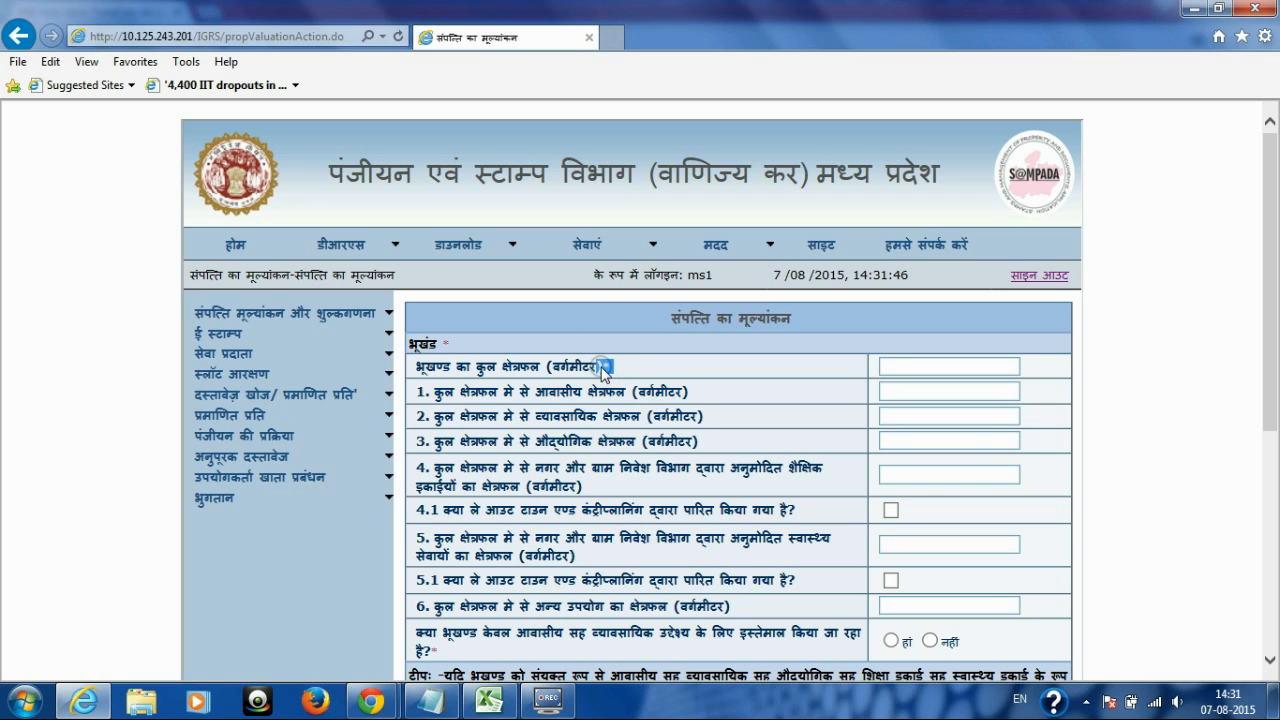
{"action": "left_click", "coordinate": [428, 368]}
{"action": "left_click", "coordinate": [916, 365]}
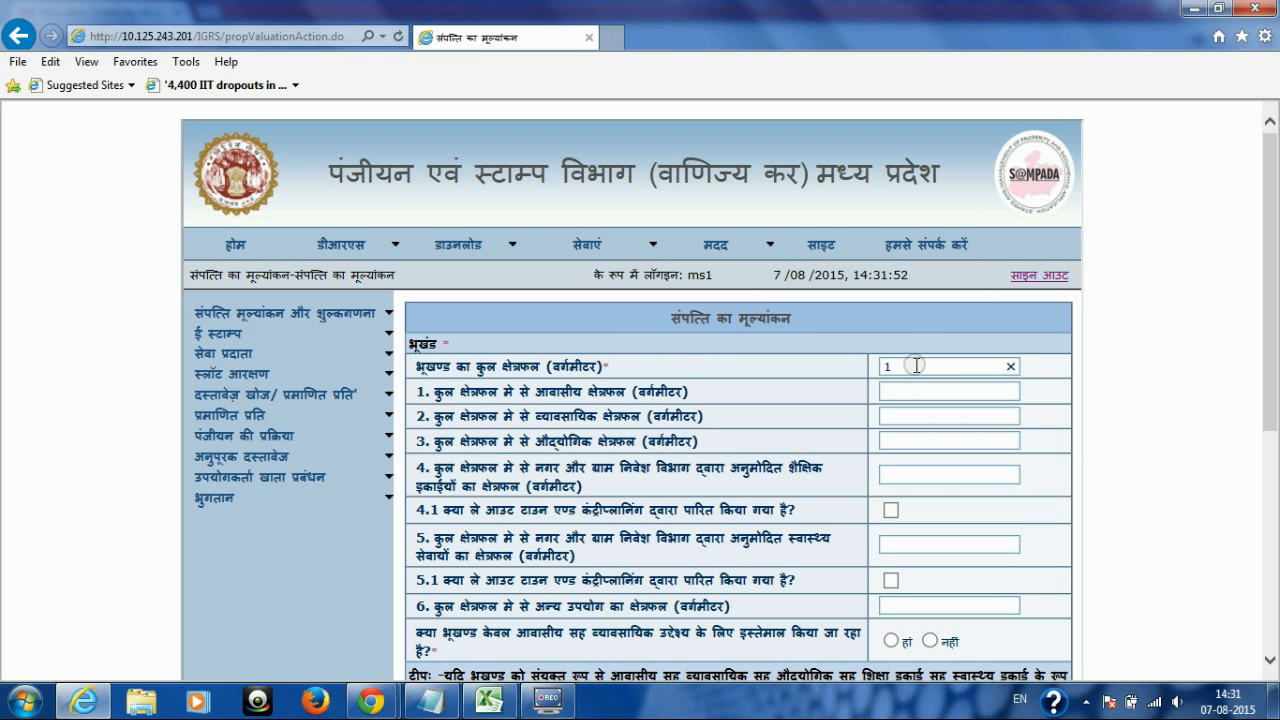
{"action": "left_click", "coordinate": [437, 392]}
Step: Enter residential area 50, commercial area 50 and industrial area 0
{"action": "left_click_drag", "start_coordinate": [433, 393], "coordinate": [920, 393]}
{"action": "left_click", "coordinate": [920, 393]}
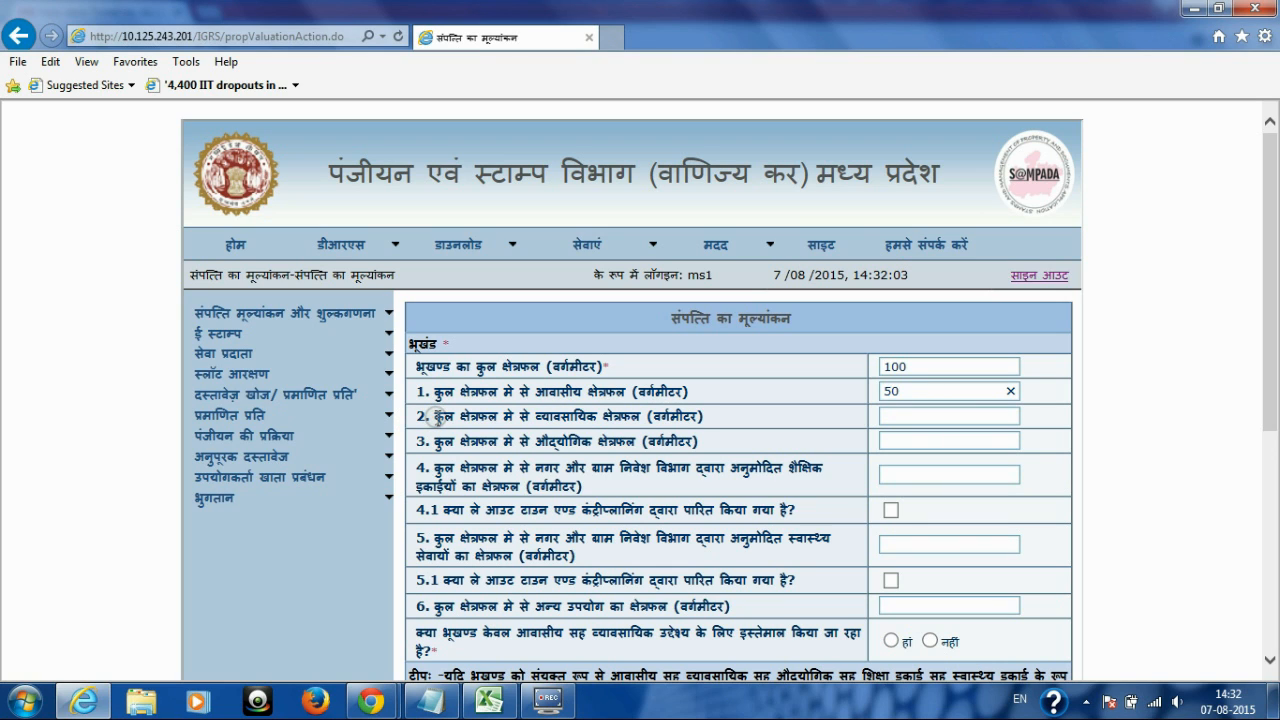
{"action": "left_click_drag", "start_coordinate": [436, 416], "coordinate": [707, 420]}
{"action": "left_click", "coordinate": [925, 414]}
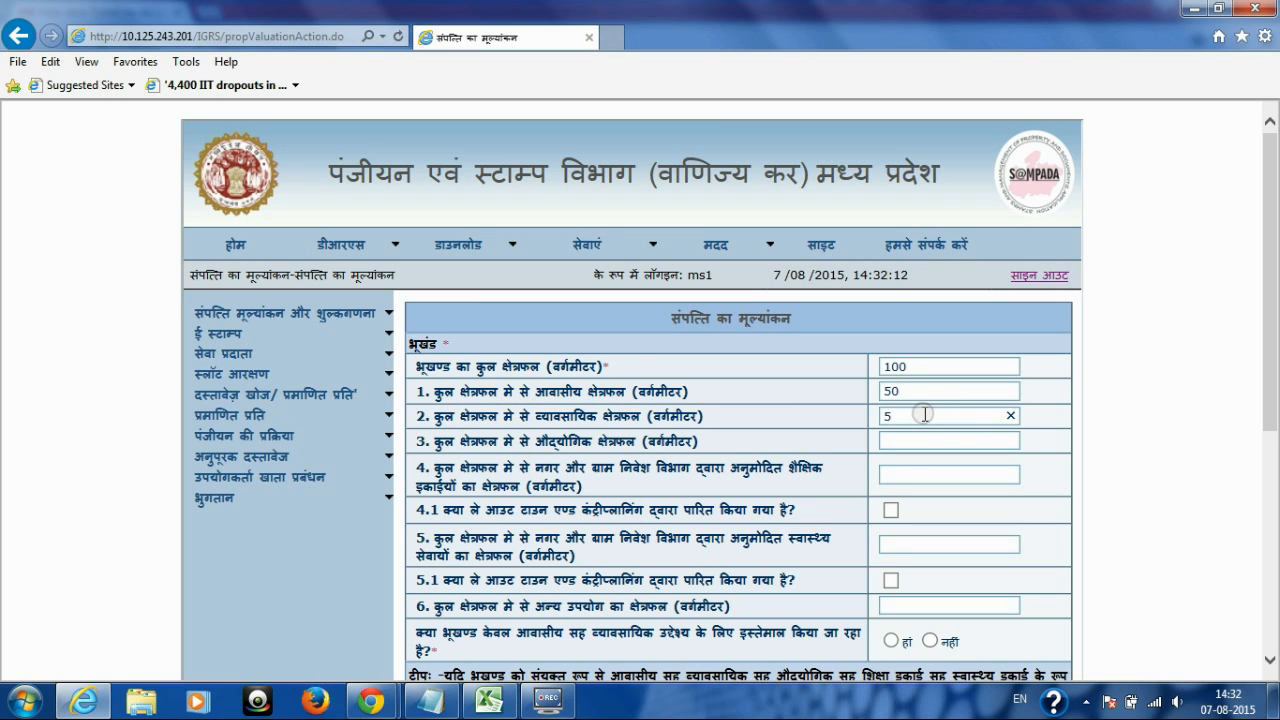
{"action": "left_click", "coordinate": [893, 440]}
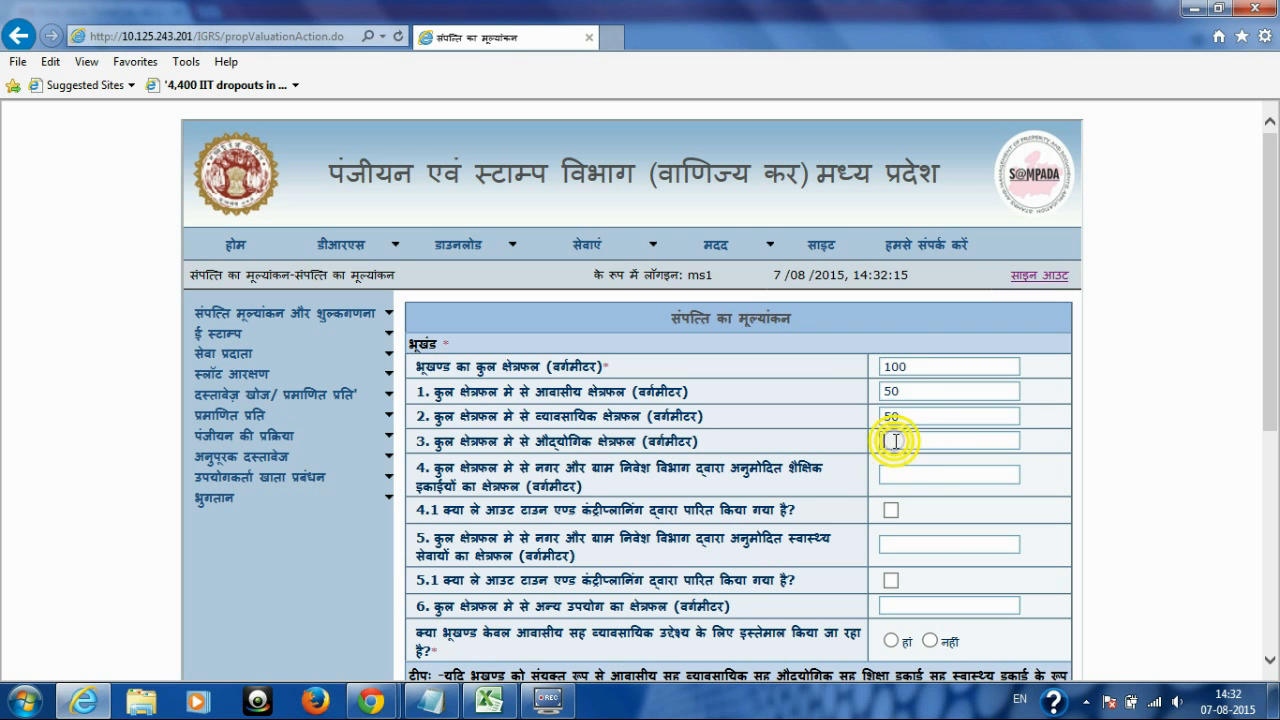
{"action": "left_click_drag", "start_coordinate": [1272, 305], "coordinate": [1276, 455]}
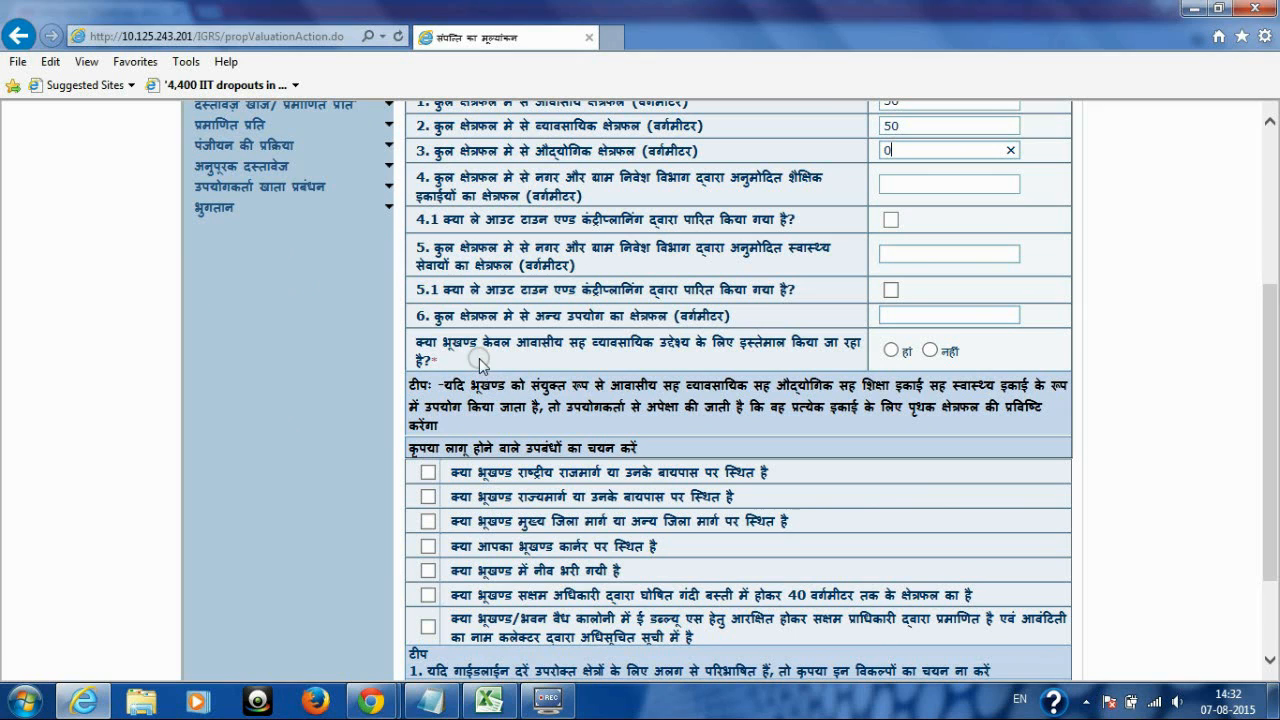
Step: Answer no to the residential-cum-commercial use question
{"action": "double_click", "coordinate": [420, 341]}
{"action": "left_click", "coordinate": [440, 348]}
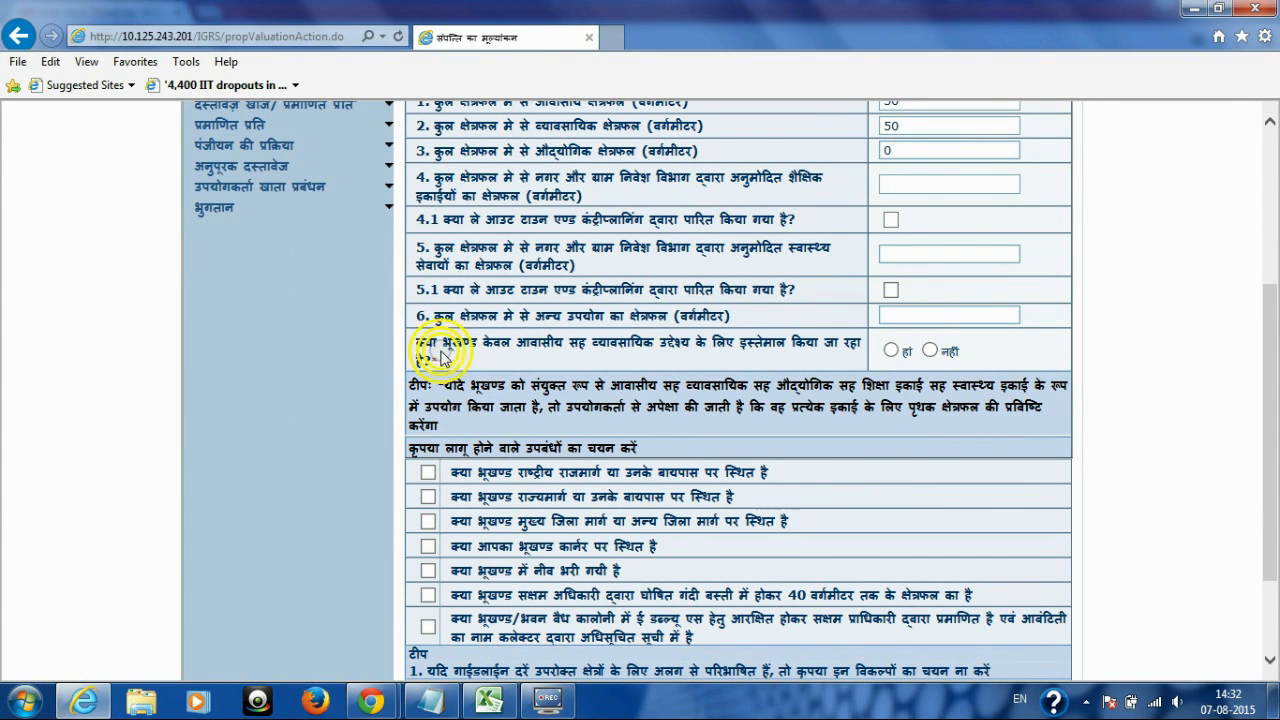
{"action": "left_click_drag", "start_coordinate": [418, 341], "coordinate": [534, 358]}
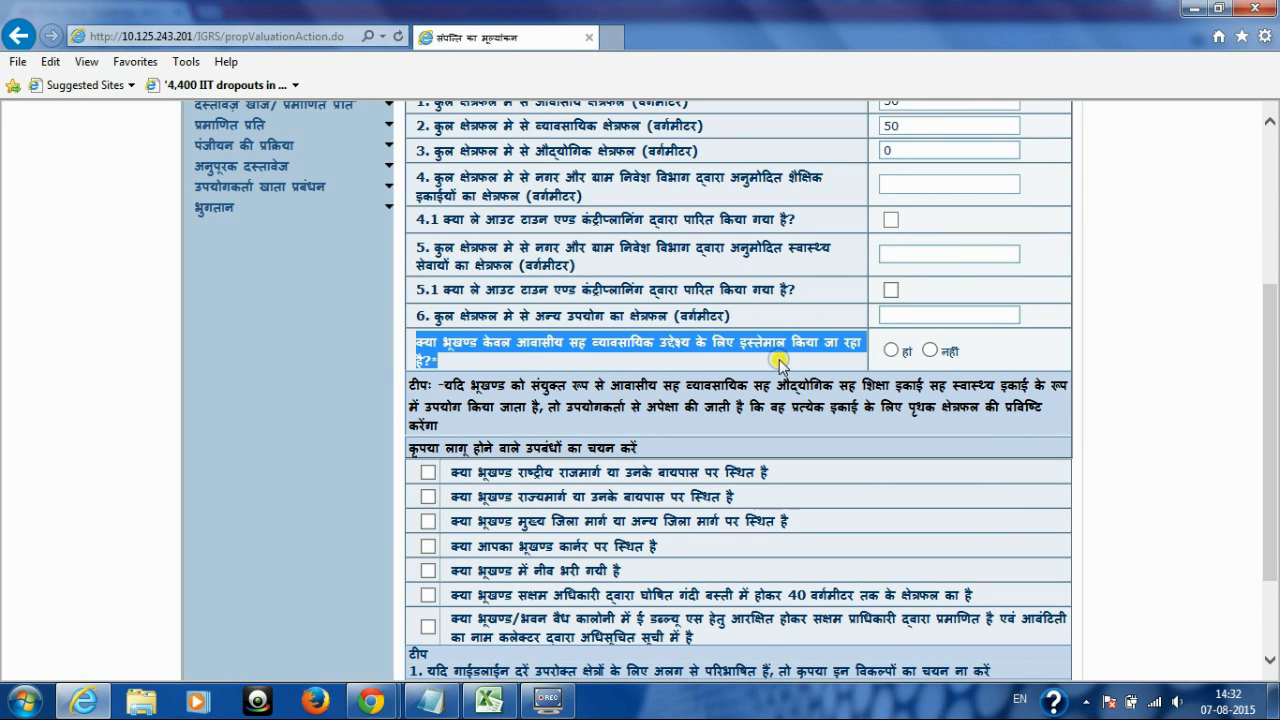
{"action": "left_click", "coordinate": [912, 357]}
{"action": "left_click", "coordinate": [930, 350]}
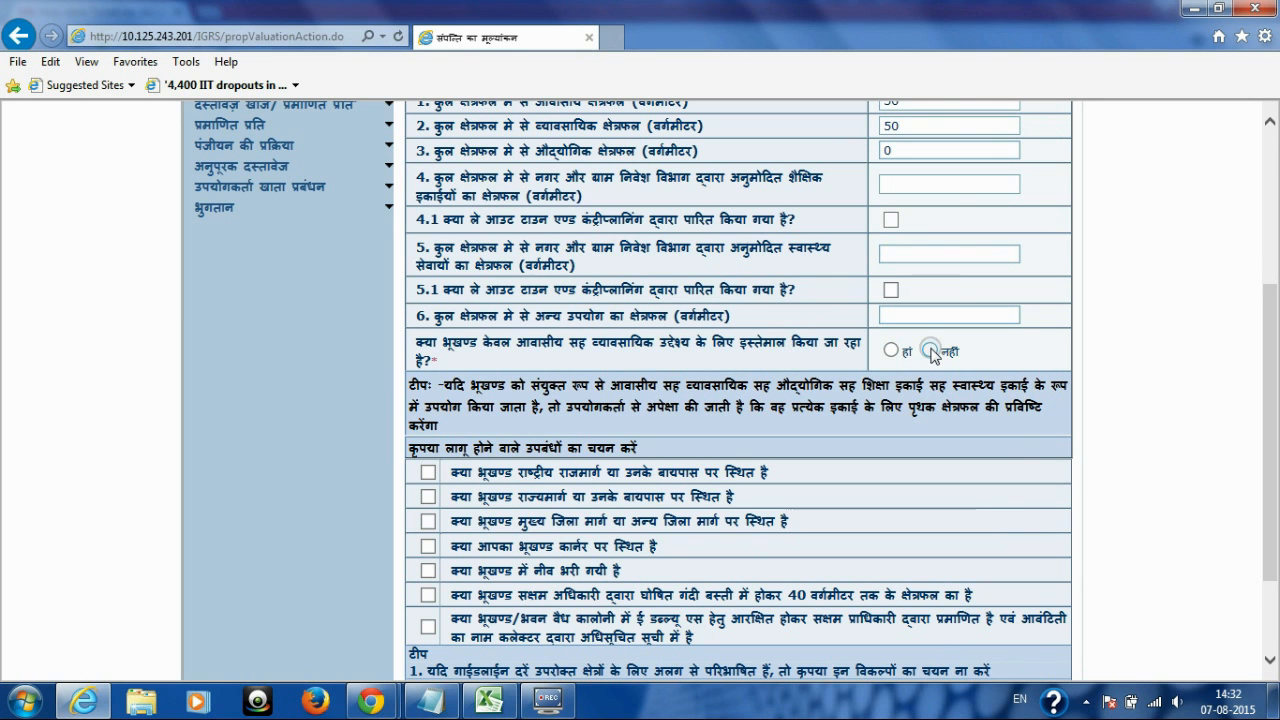
{"action": "left_click_drag", "start_coordinate": [1275, 375], "coordinate": [1268, 460]}
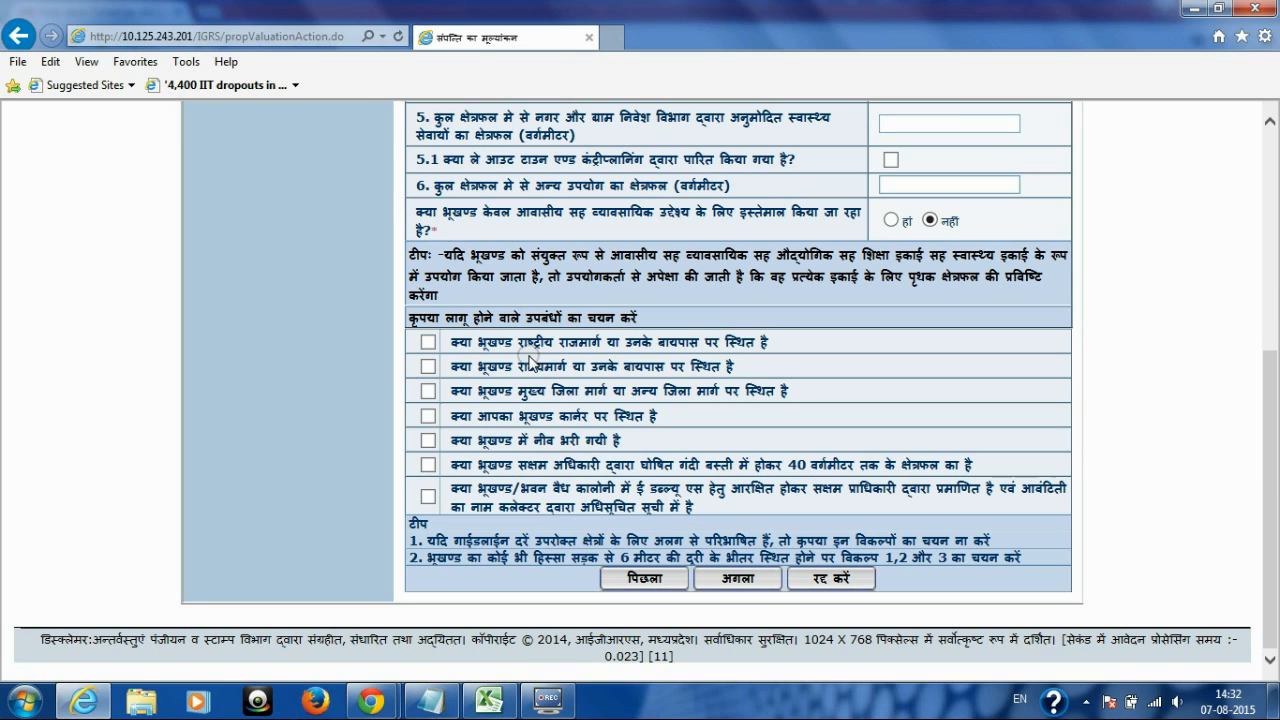
Step: Tick 'क्या आपका भूखण्ड कार्नर पर स्थित है' among the applicable provisions
{"action": "double_click", "coordinate": [424, 318]}
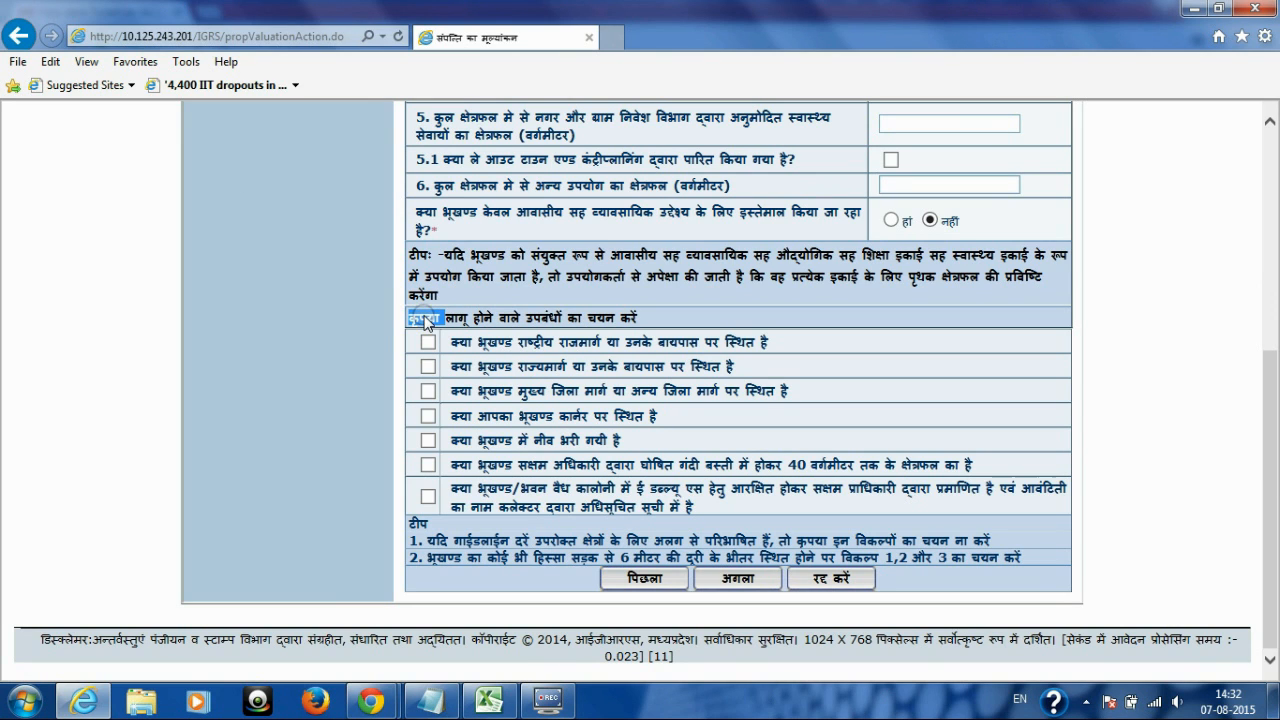
{"action": "left_click", "coordinate": [408, 320]}
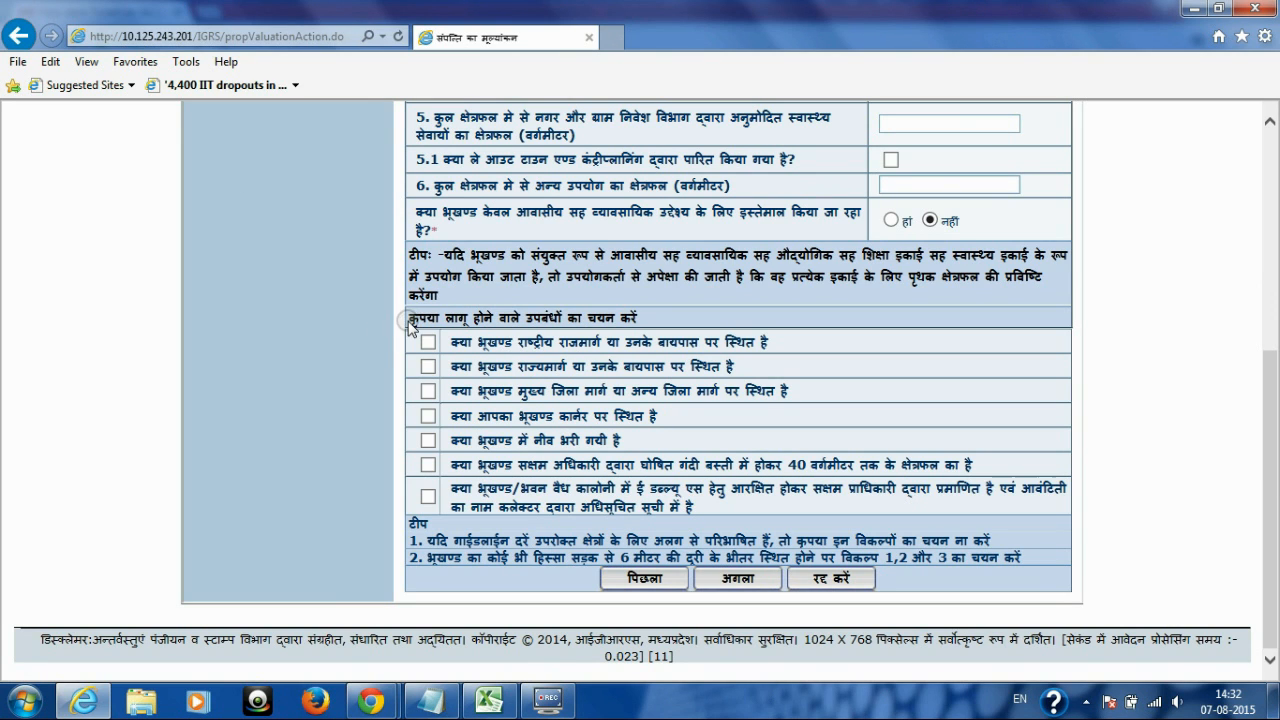
{"action": "left_click_drag", "start_coordinate": [410, 318], "coordinate": [649, 315]}
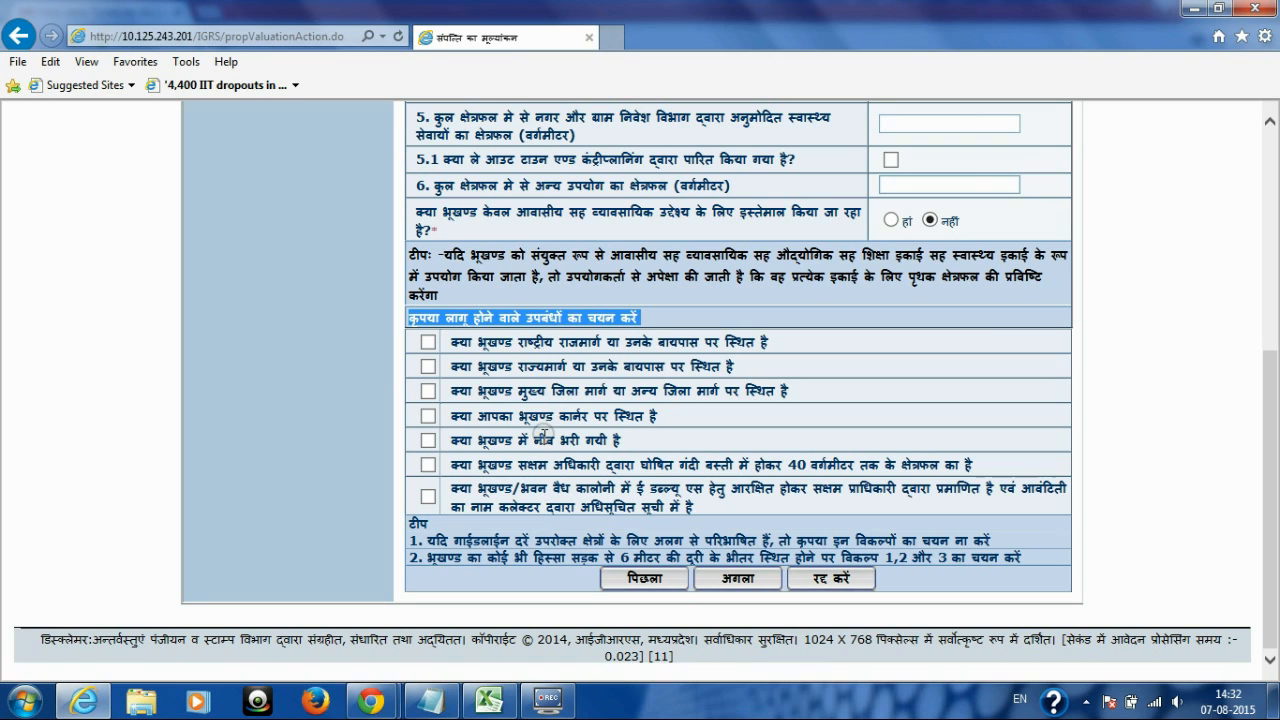
{"action": "left_click", "coordinate": [866, 313]}
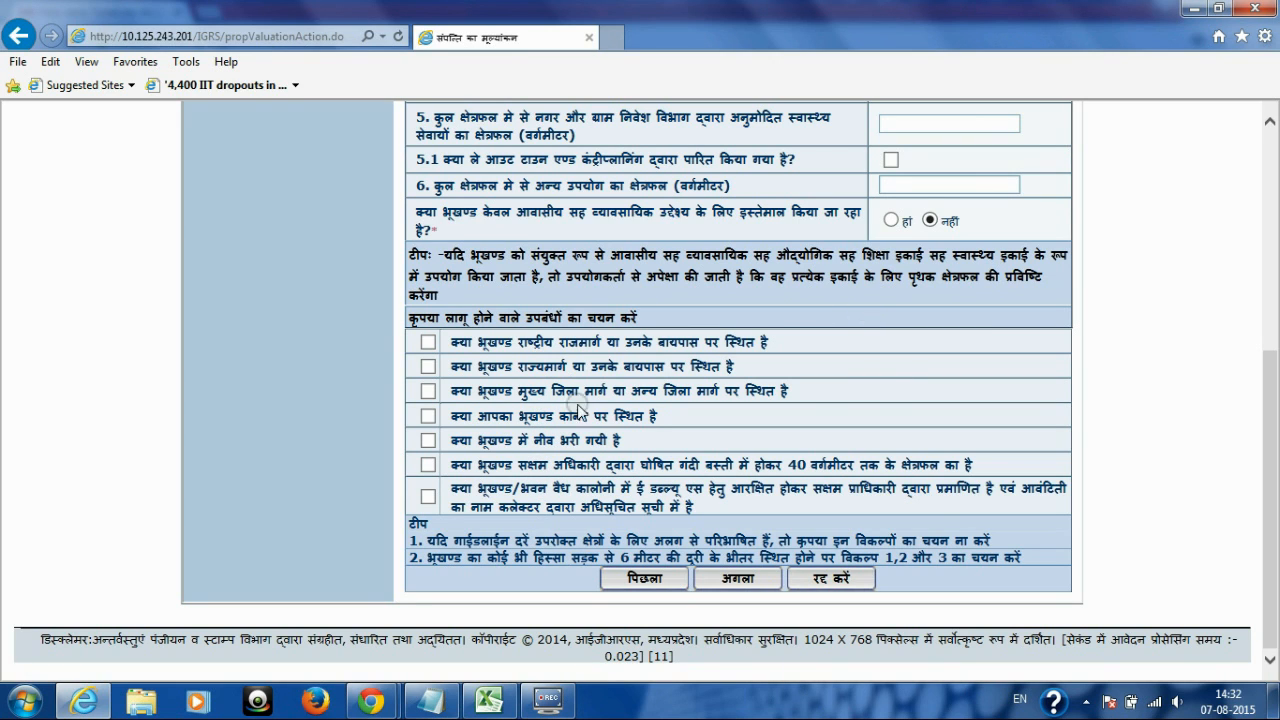
{"action": "left_click", "coordinate": [428, 416]}
Step: Pass the valuation and शुल्क गणना pages to reach the registration page showing market value 660000
{"action": "left_click", "coordinate": [738, 580]}
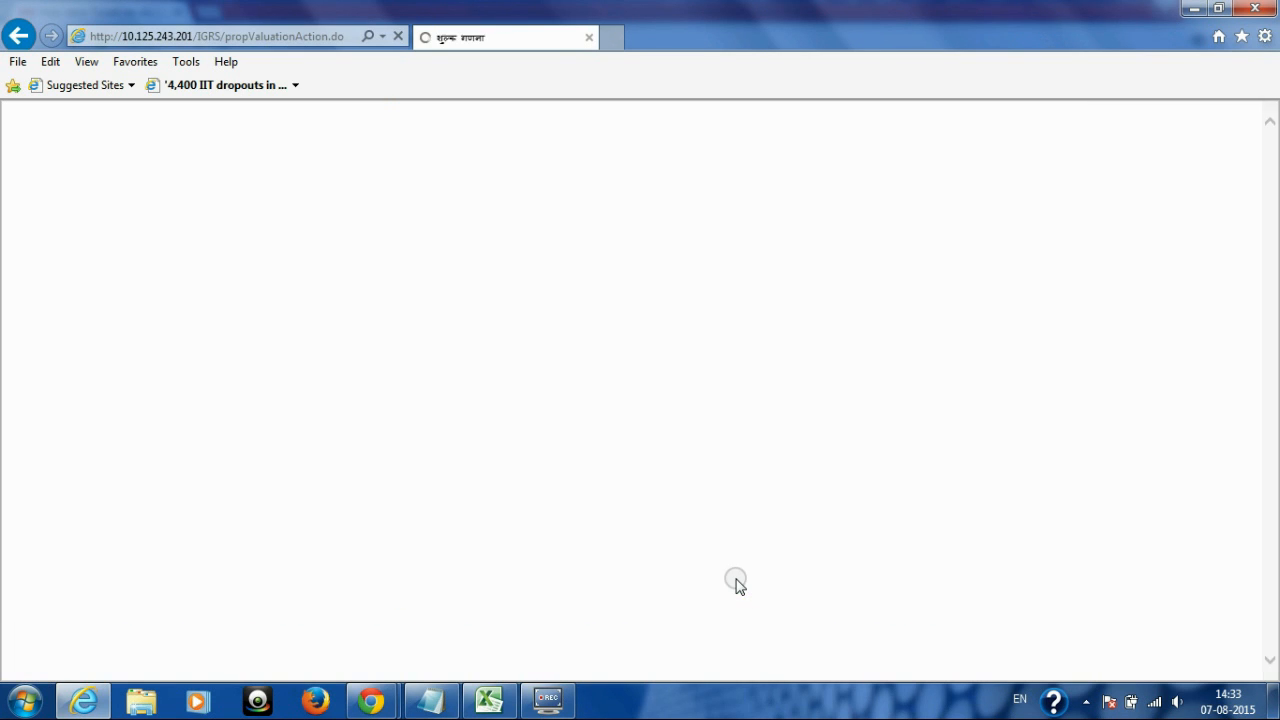
{"action": "left_click_drag", "start_coordinate": [1275, 263], "coordinate": [1271, 529]}
{"action": "left_click", "coordinate": [703, 522]}
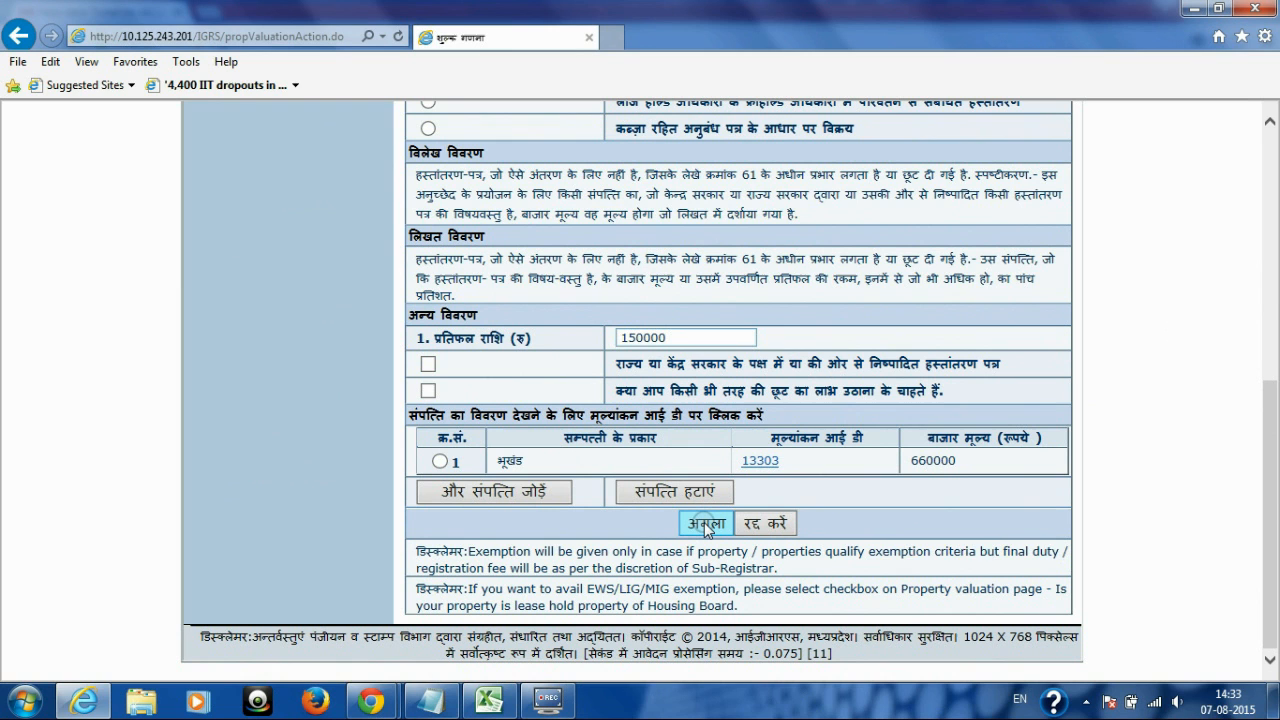
{"action": "left_click", "coordinate": [705, 523]}
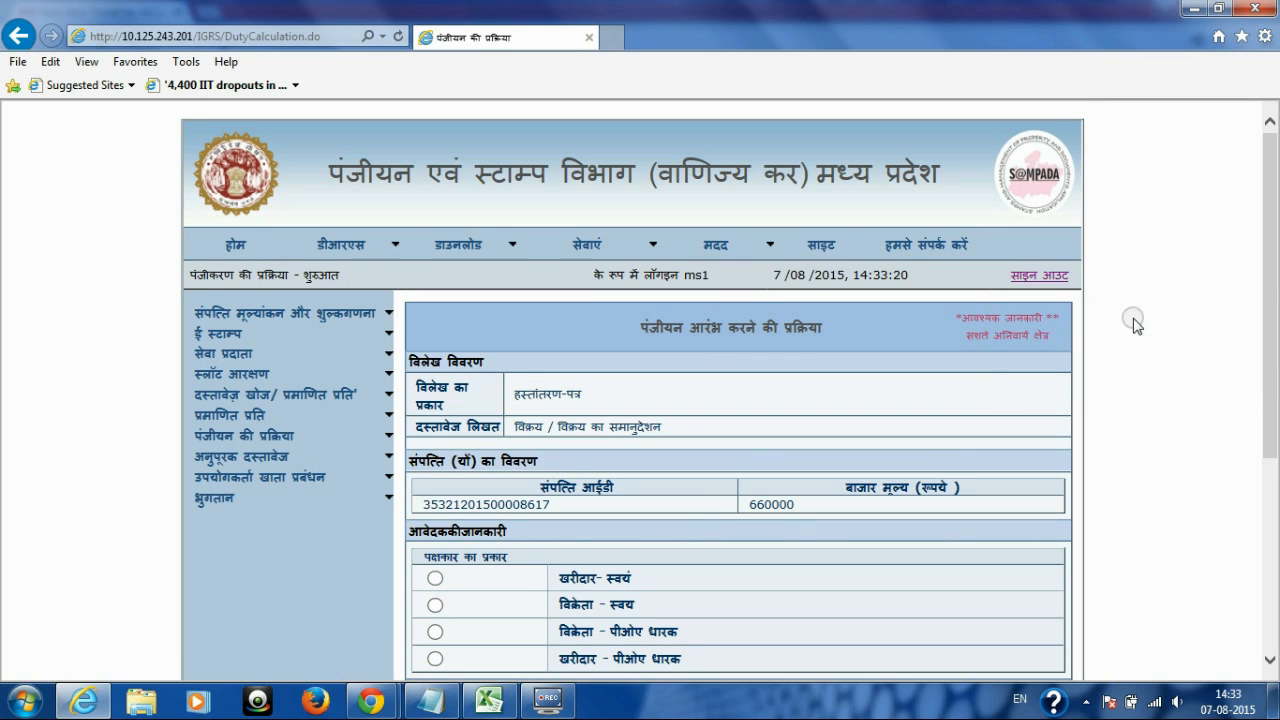
{"action": "left_click_drag", "start_coordinate": [1269, 262], "coordinate": [1272, 372]}
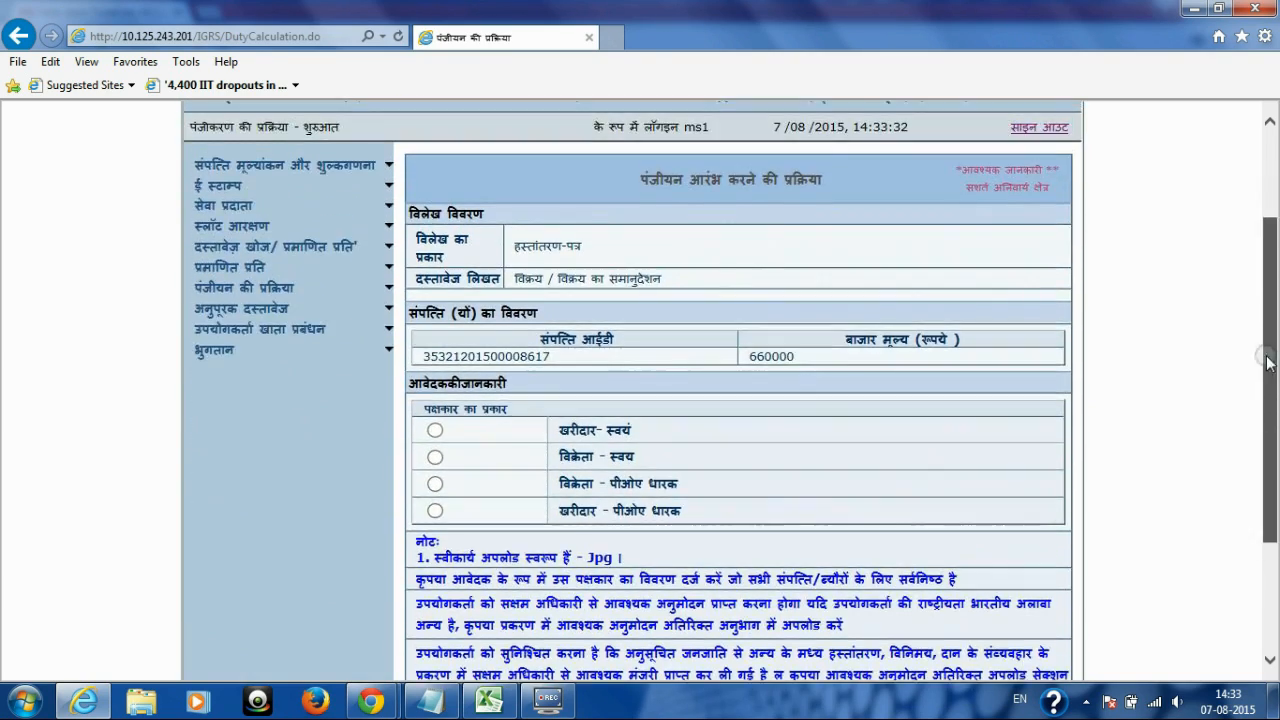
{"action": "double_click", "coordinate": [566, 411]}
{"action": "double_click", "coordinate": [576, 439]}
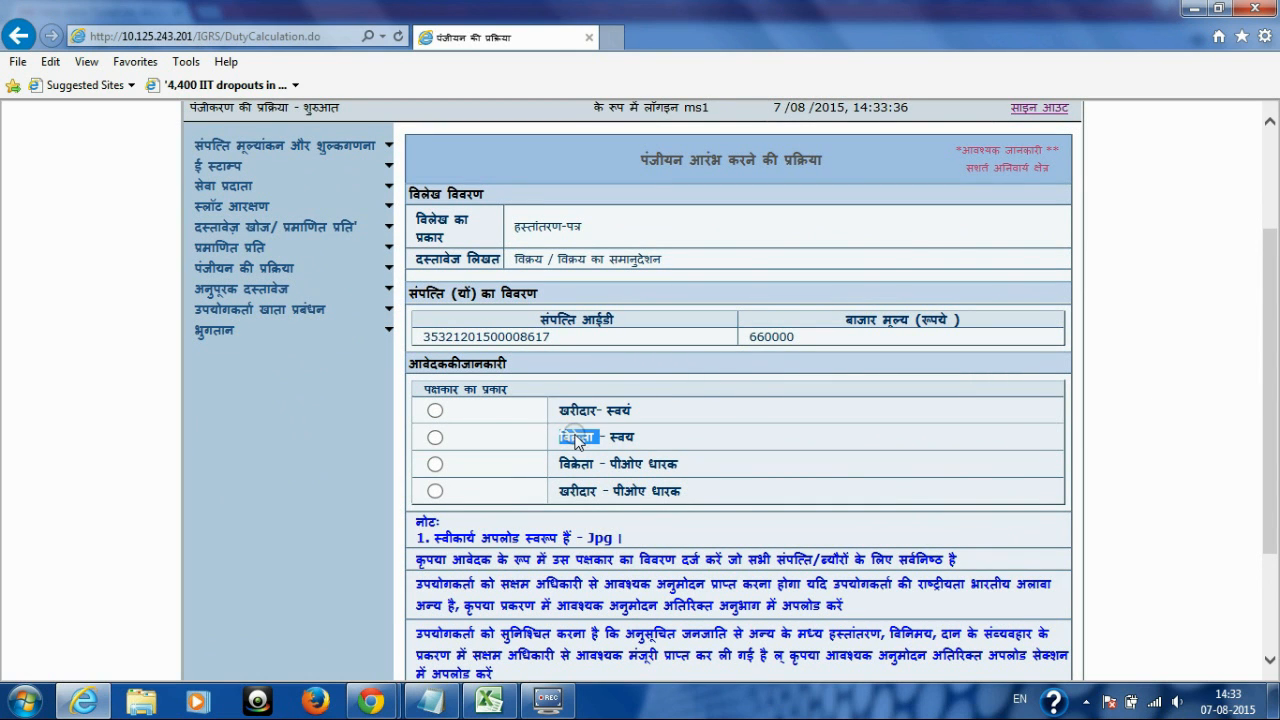
Step: Select विक्रेता - स्वयं as party type and व्यक्तिगत as applicant type
{"action": "left_click", "coordinate": [435, 437]}
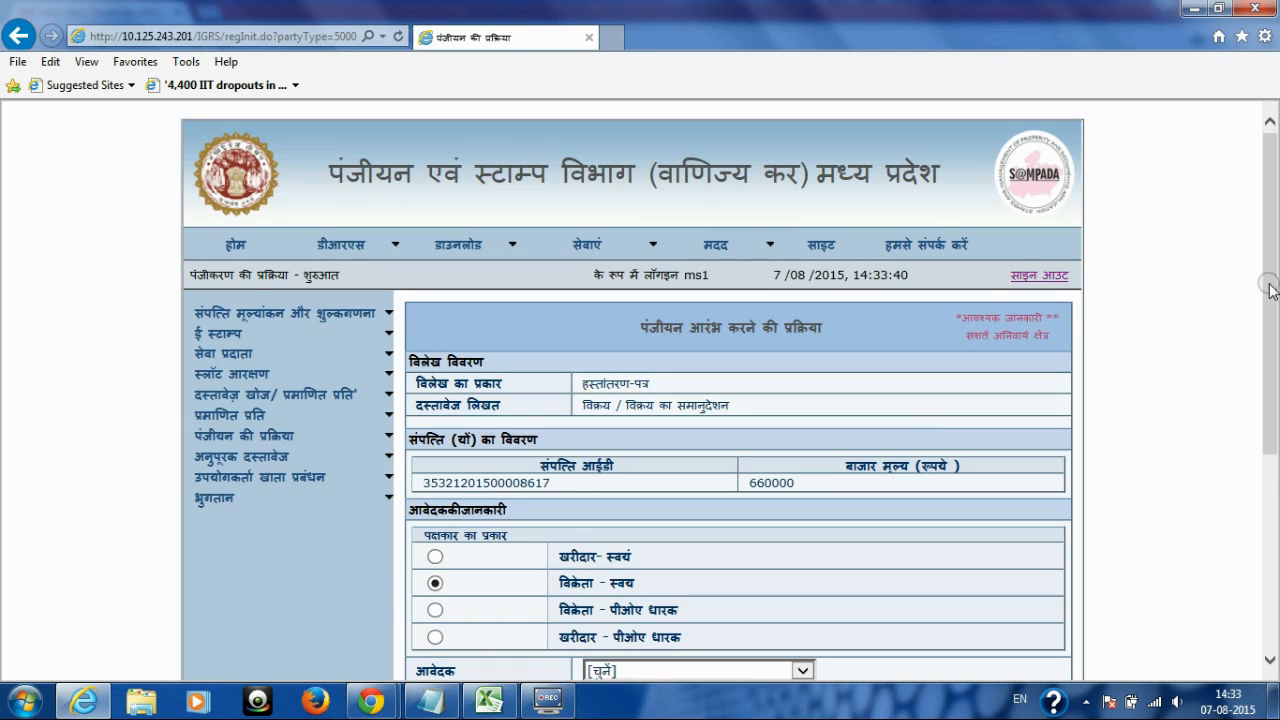
{"action": "left_click_drag", "start_coordinate": [1274, 265], "coordinate": [1276, 410]}
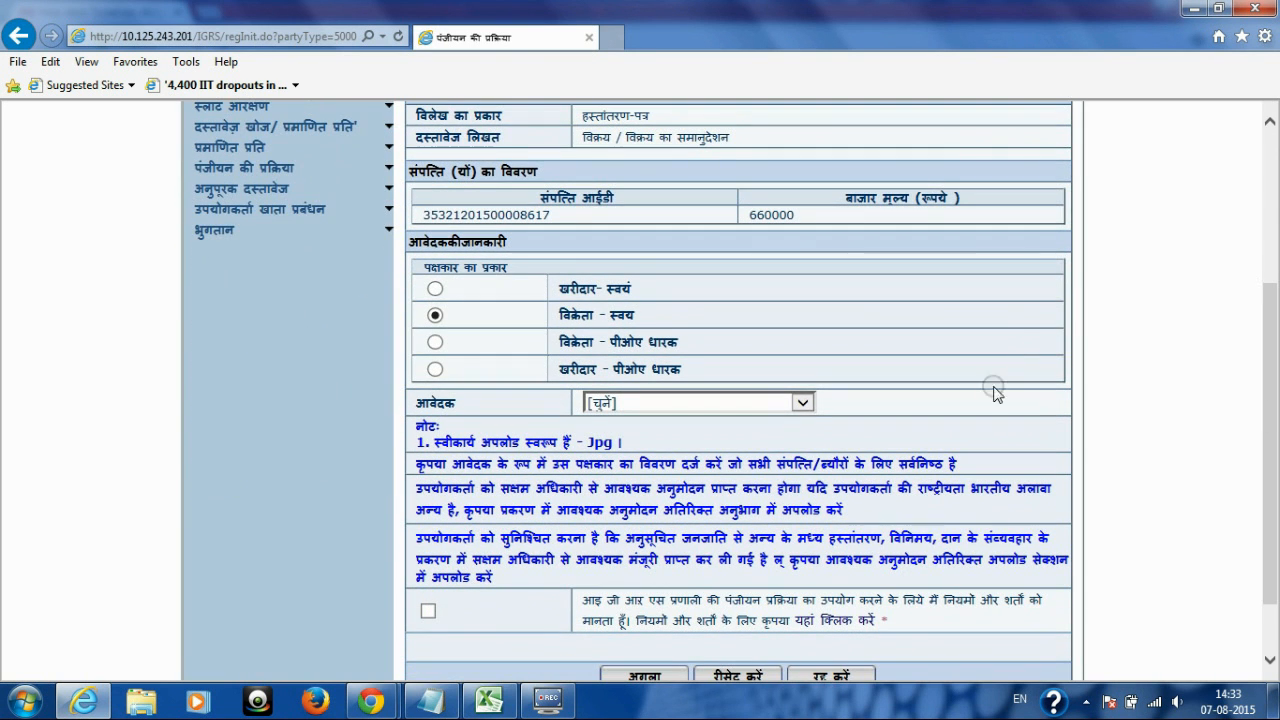
{"action": "left_click", "coordinate": [802, 403]}
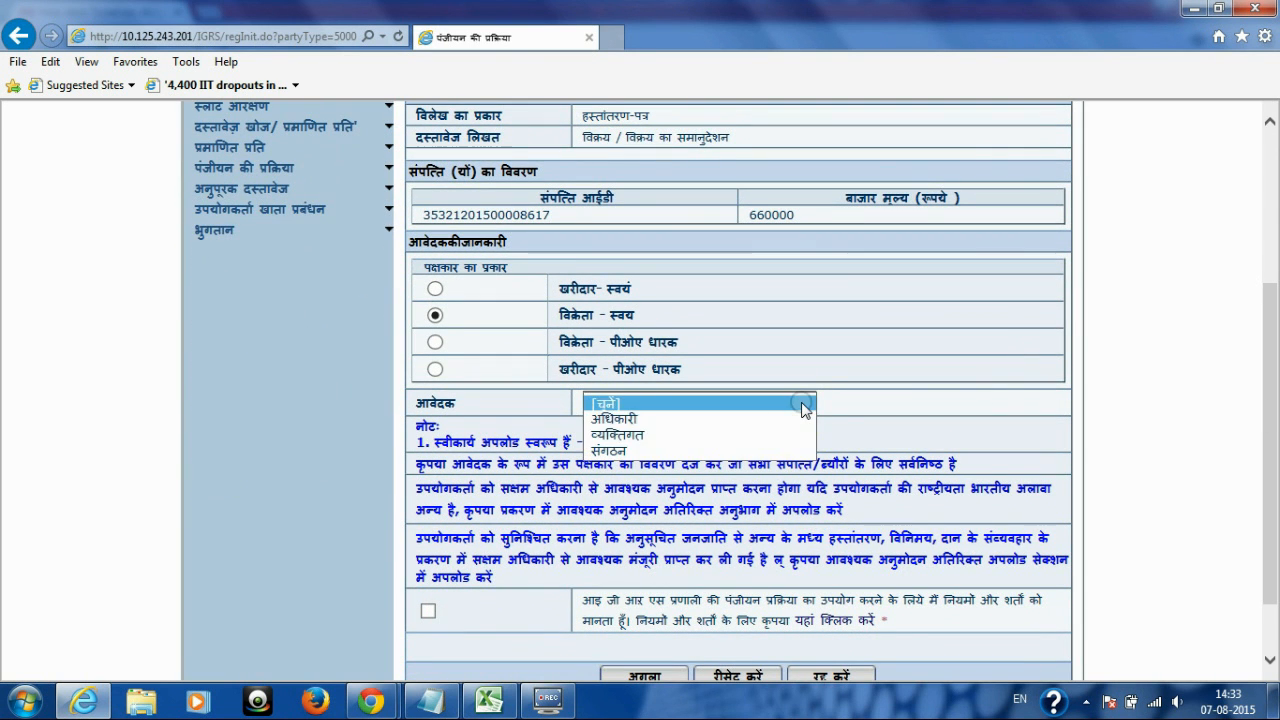
{"action": "key", "text": "Down"}
{"action": "key", "text": "Down"}
{"action": "key", "text": "Down"}
{"action": "key", "text": "Up"}
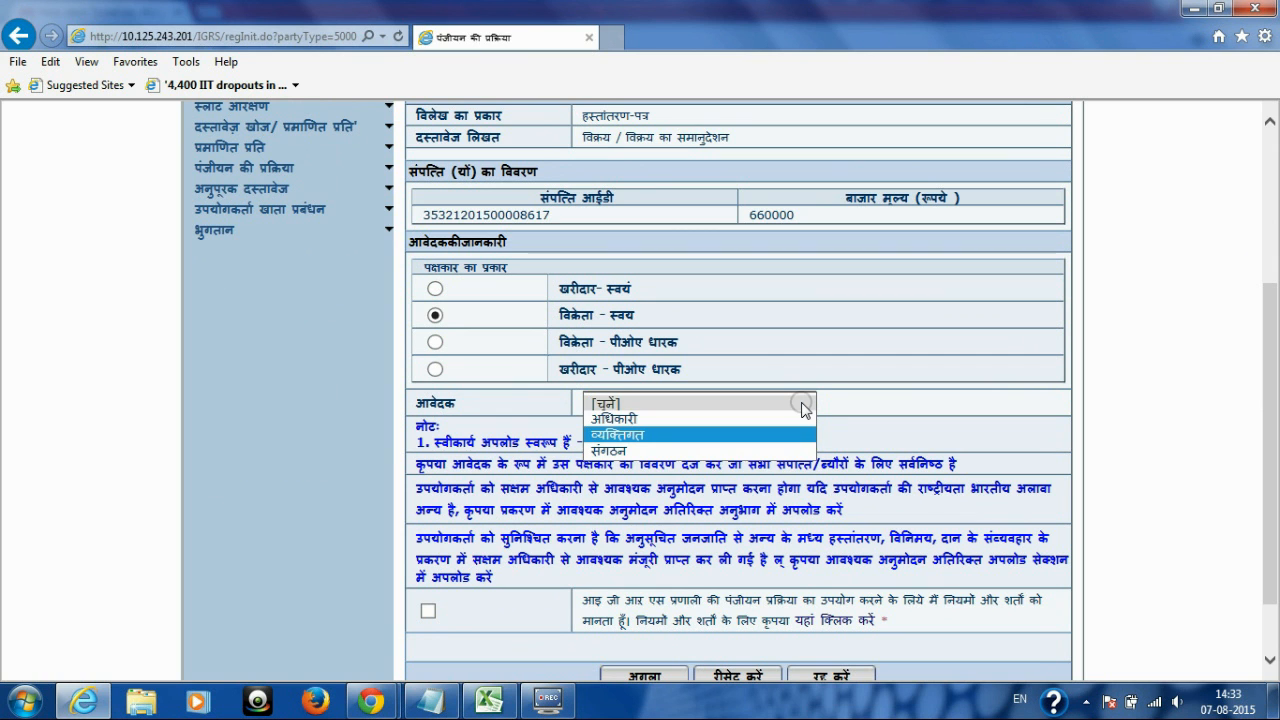
{"action": "key", "text": "Return"}
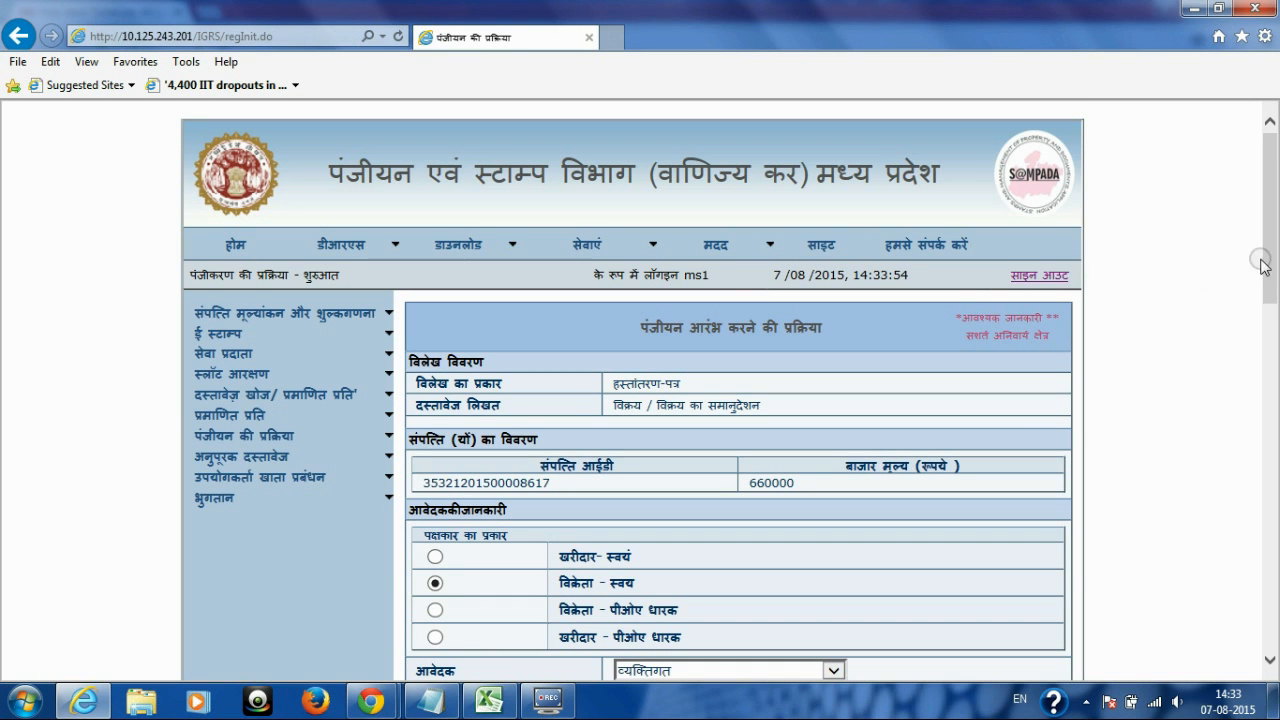
{"action": "left_click_drag", "start_coordinate": [1268, 255], "coordinate": [1272, 420]}
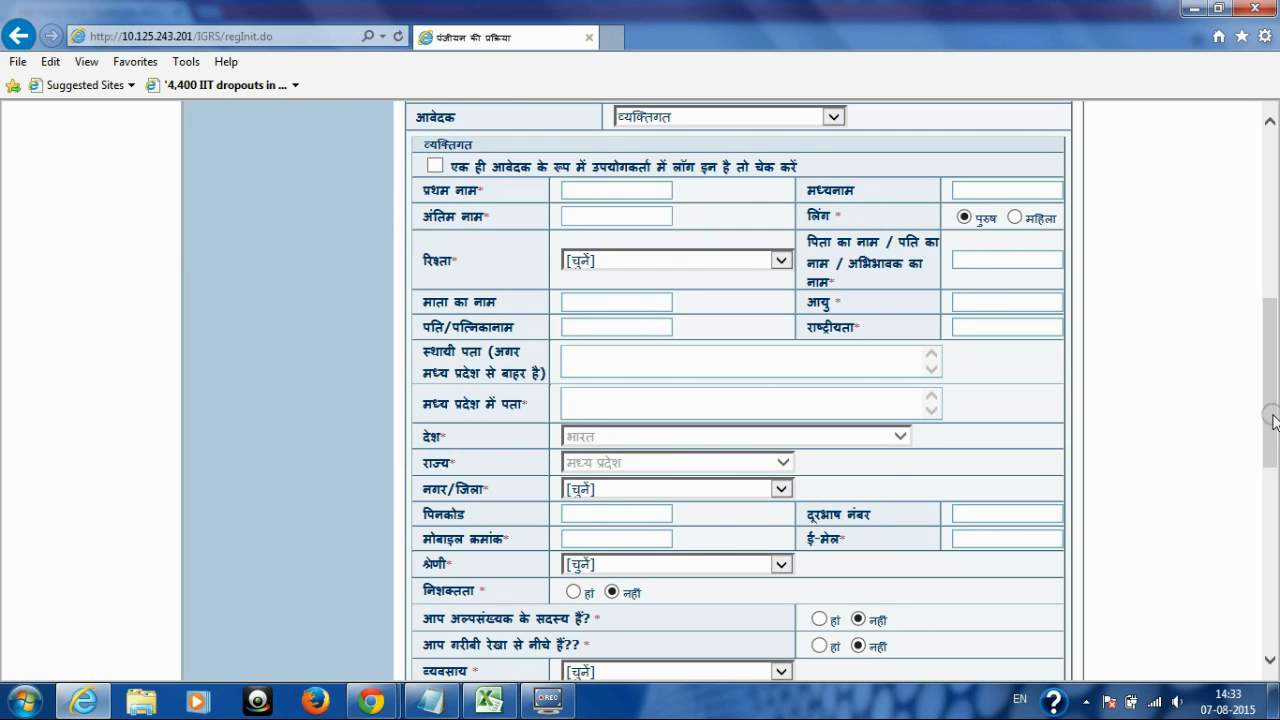
Step: Enter the applicant's first and last name and set gender to पुरुष
{"action": "left_click", "coordinate": [575, 190]}
{"action": "type", "text": "RAM"}
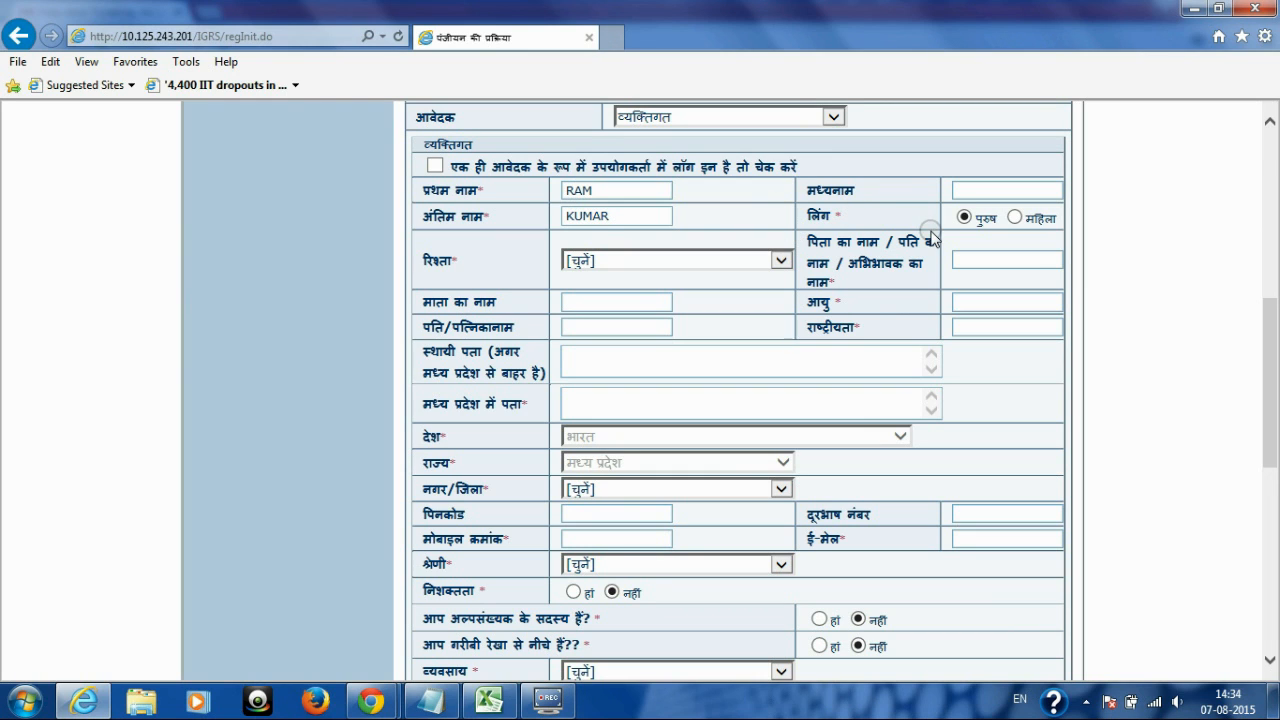
{"action": "double_click", "coordinate": [821, 212]}
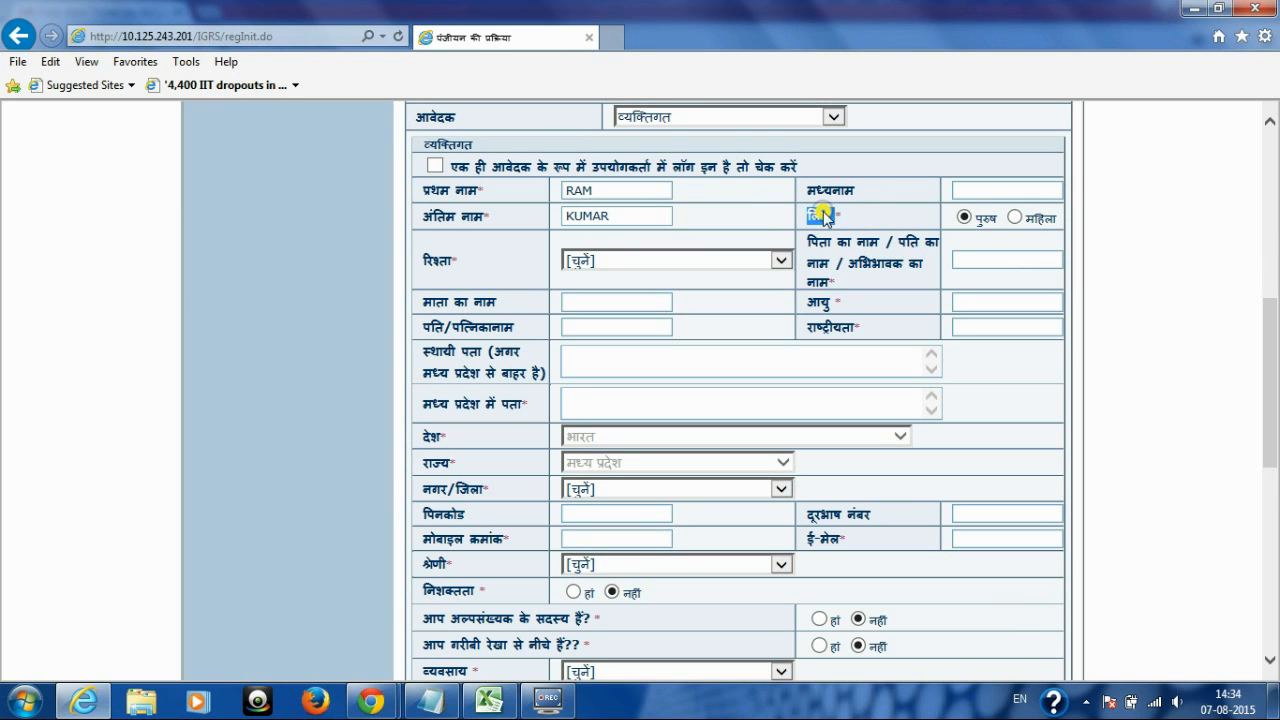
{"action": "left_click", "coordinate": [1015, 217]}
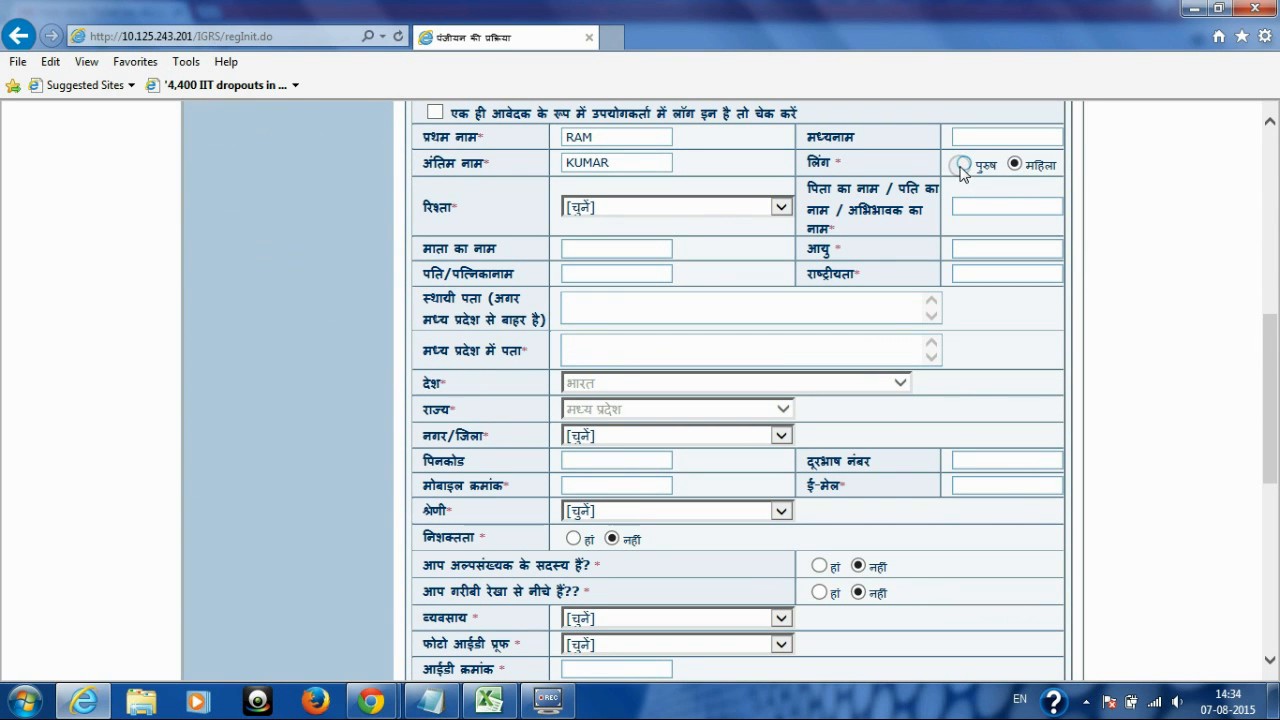
{"action": "left_click", "coordinate": [962, 165]}
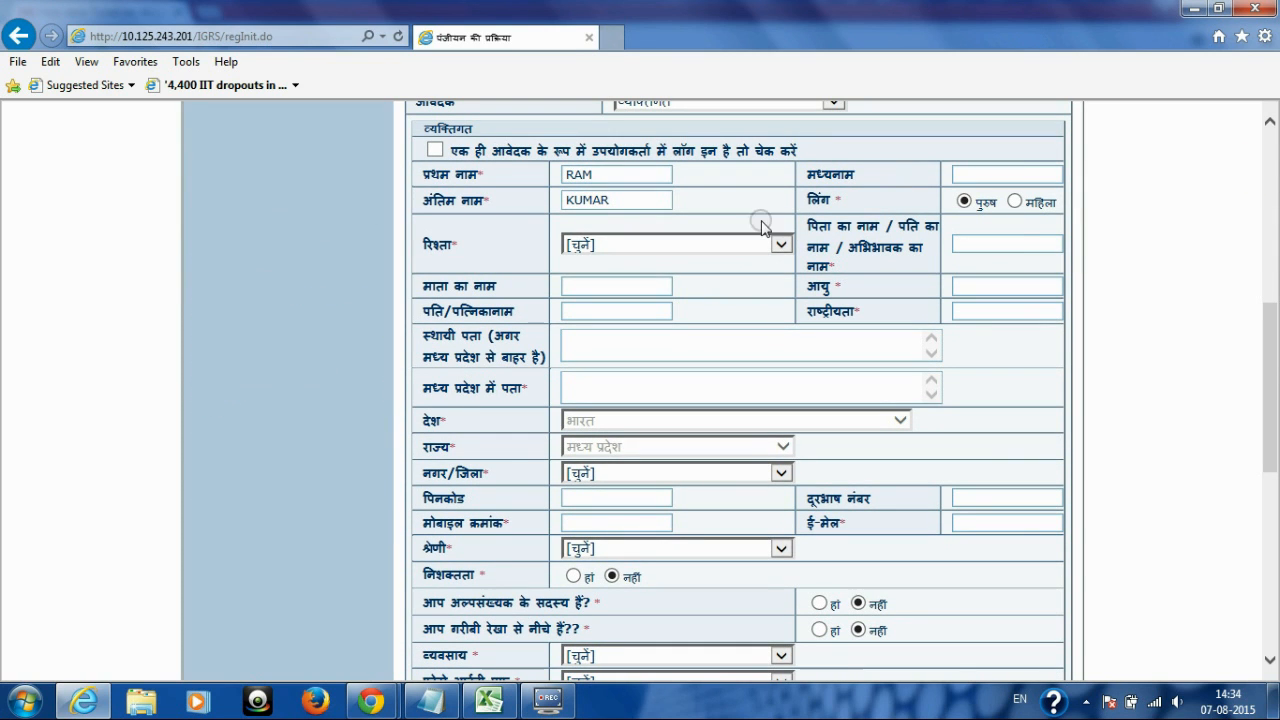
Step: Set relation to पुत्र/आत्मज and enter the father's name
{"action": "left_click", "coordinate": [775, 246]}
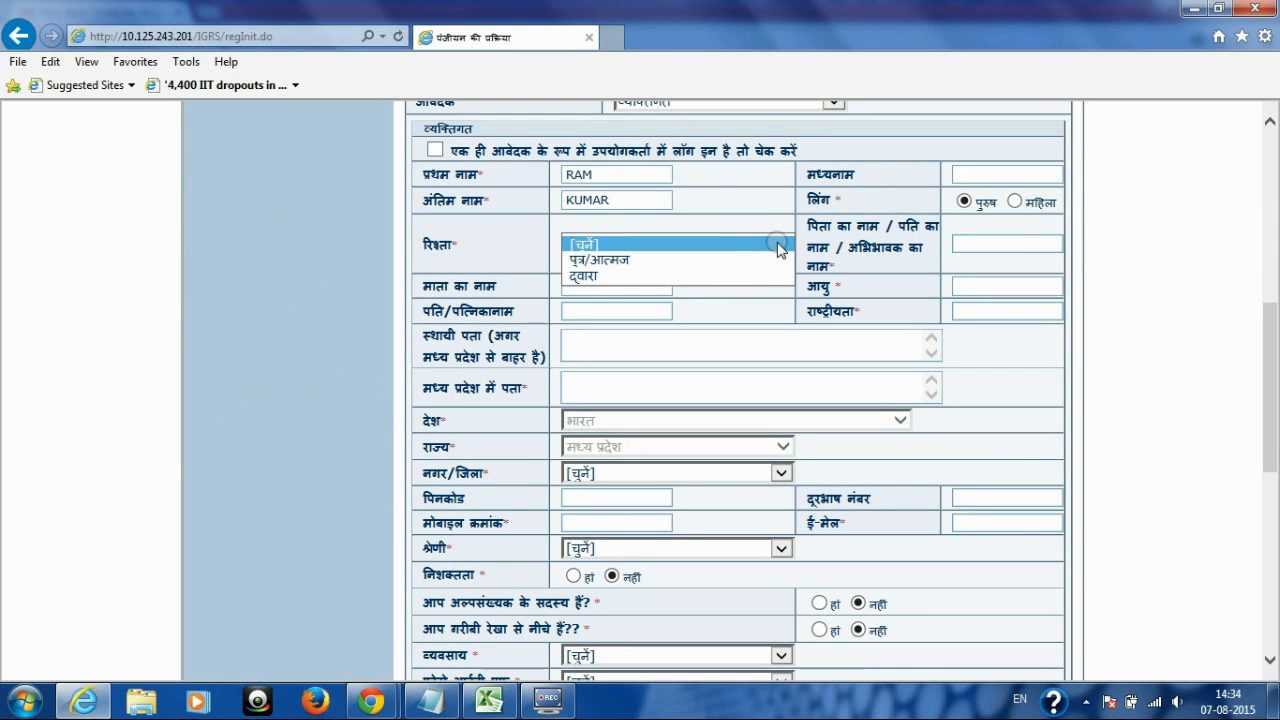
{"action": "key", "text": "Down"}
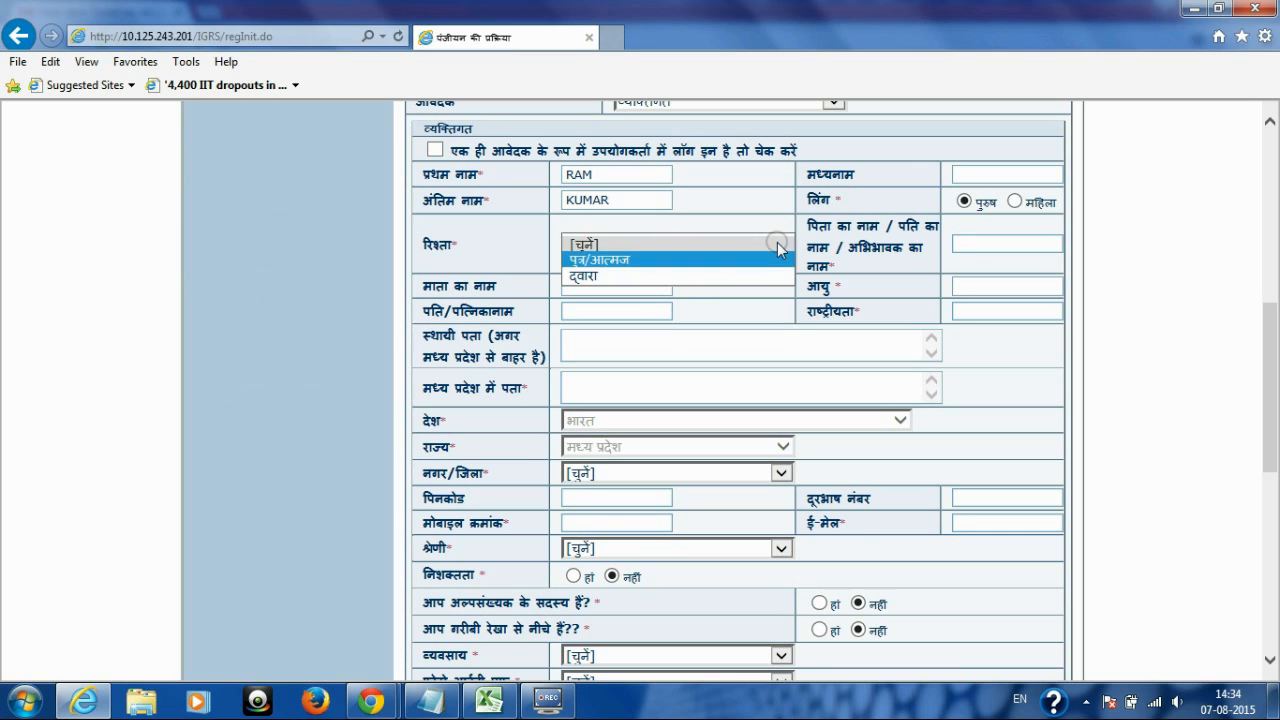
{"action": "key", "text": "Return"}
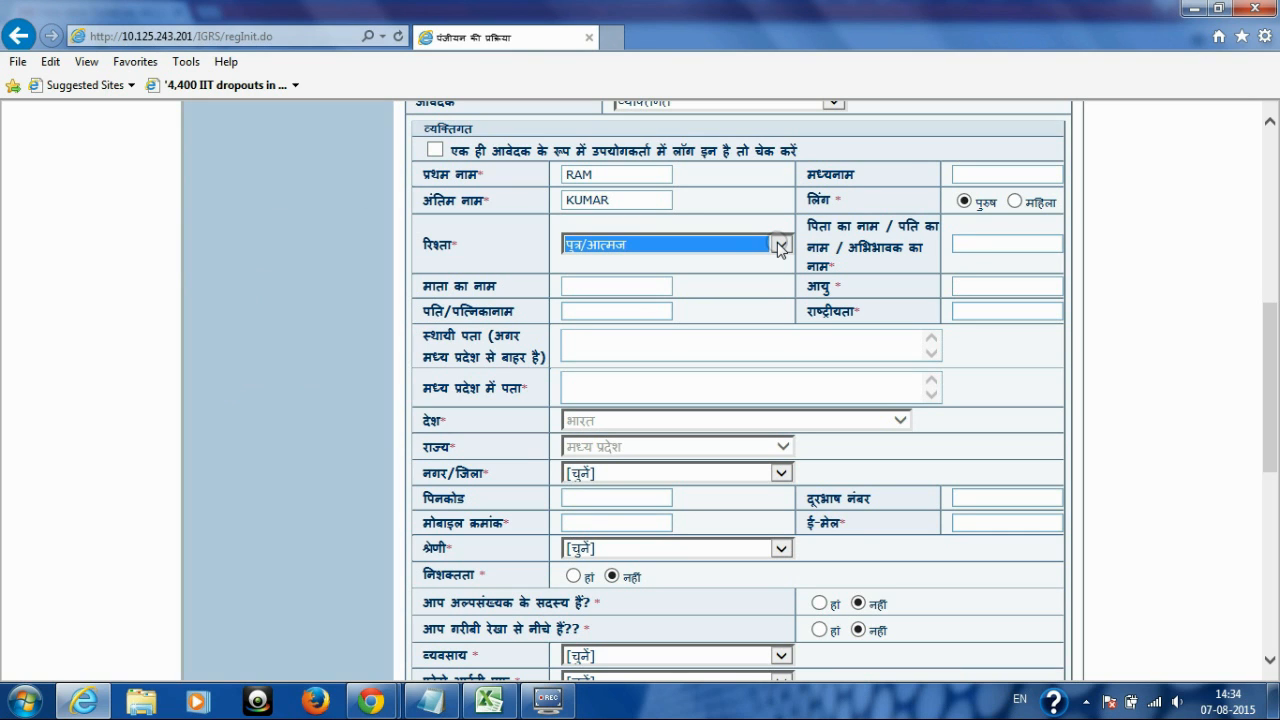
{"action": "left_click", "coordinate": [962, 245]}
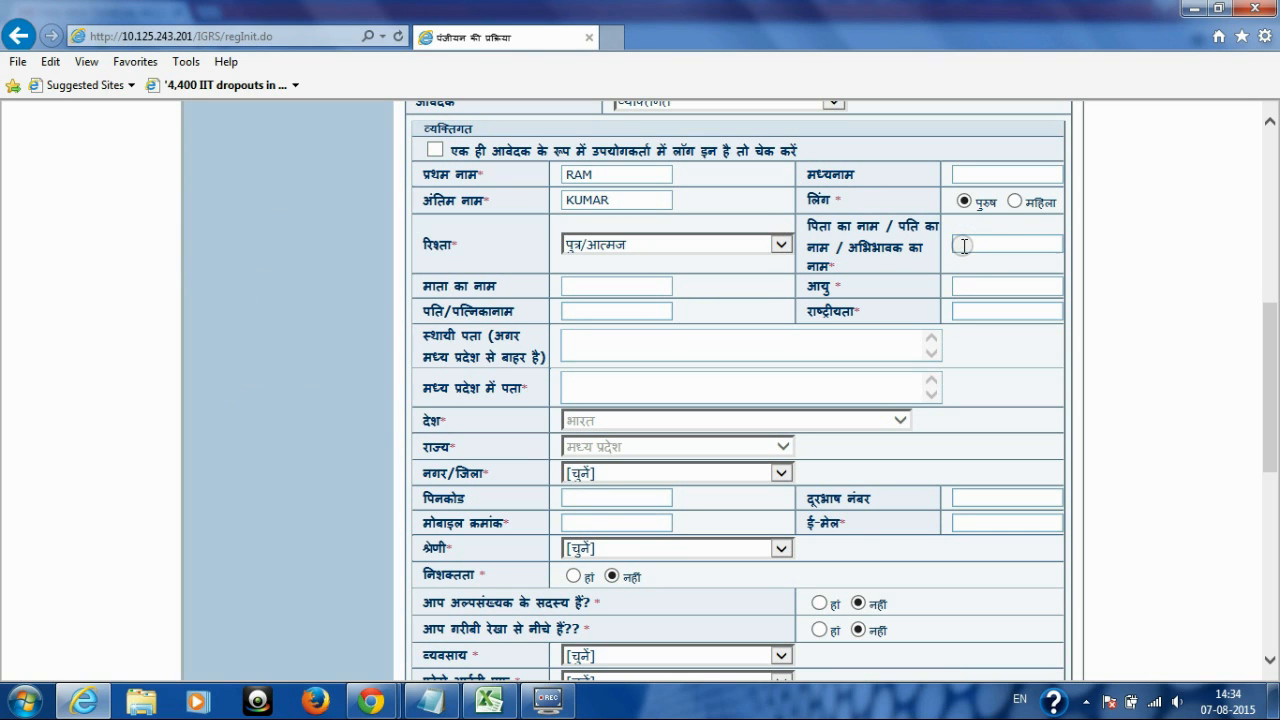
{"action": "type", "text": "RAMESH"}
Step: Enter the Madhya Pradesh address MP NAGAR SEHORE and choose सीहोर as the district
{"action": "left_click", "coordinate": [990, 289]}
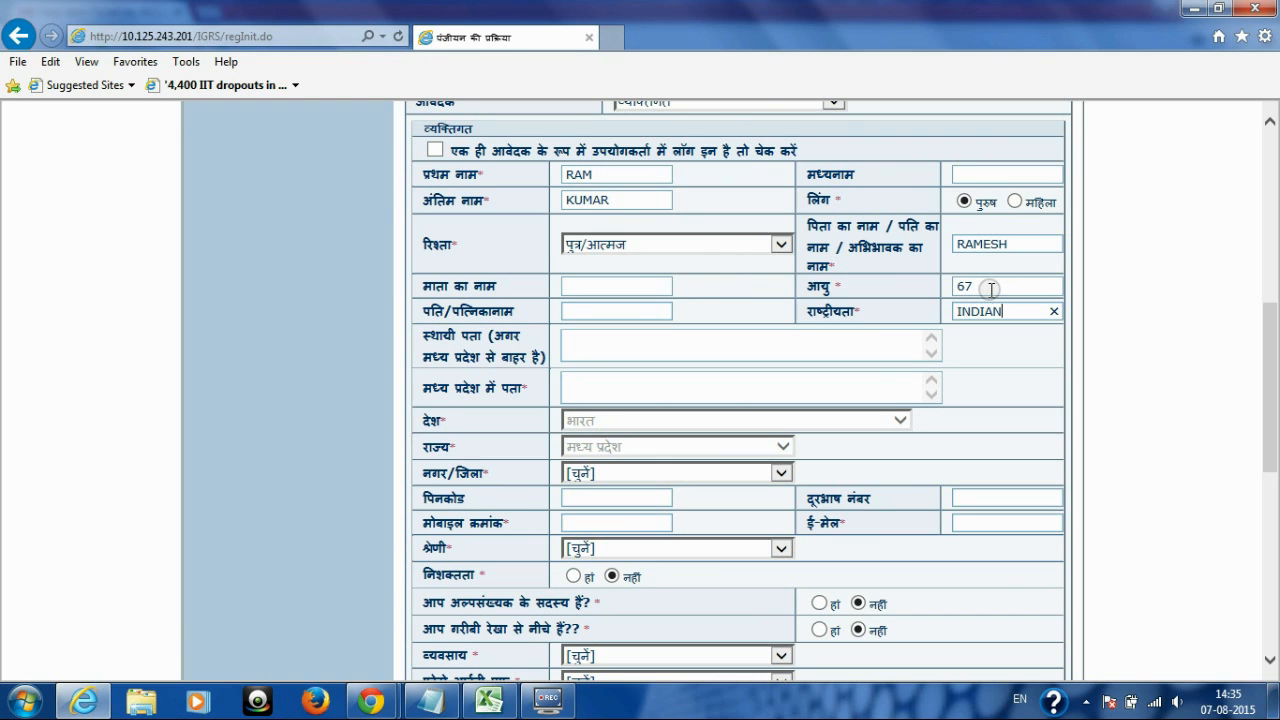
{"action": "left_click", "coordinate": [632, 388]}
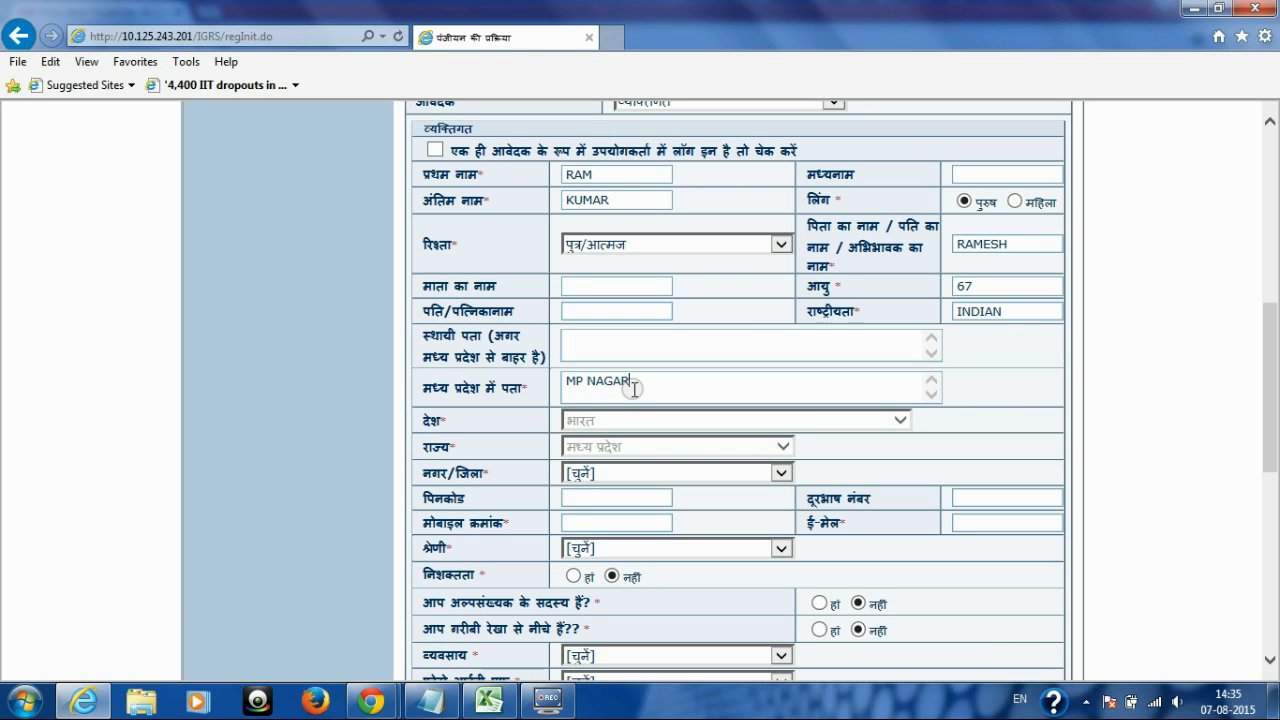
{"action": "type", "text": "HO"}
{"action": "left_click", "coordinate": [625, 381]}
{"action": "key", "text": "BackSpace"}
{"action": "type", "text": "RE"}
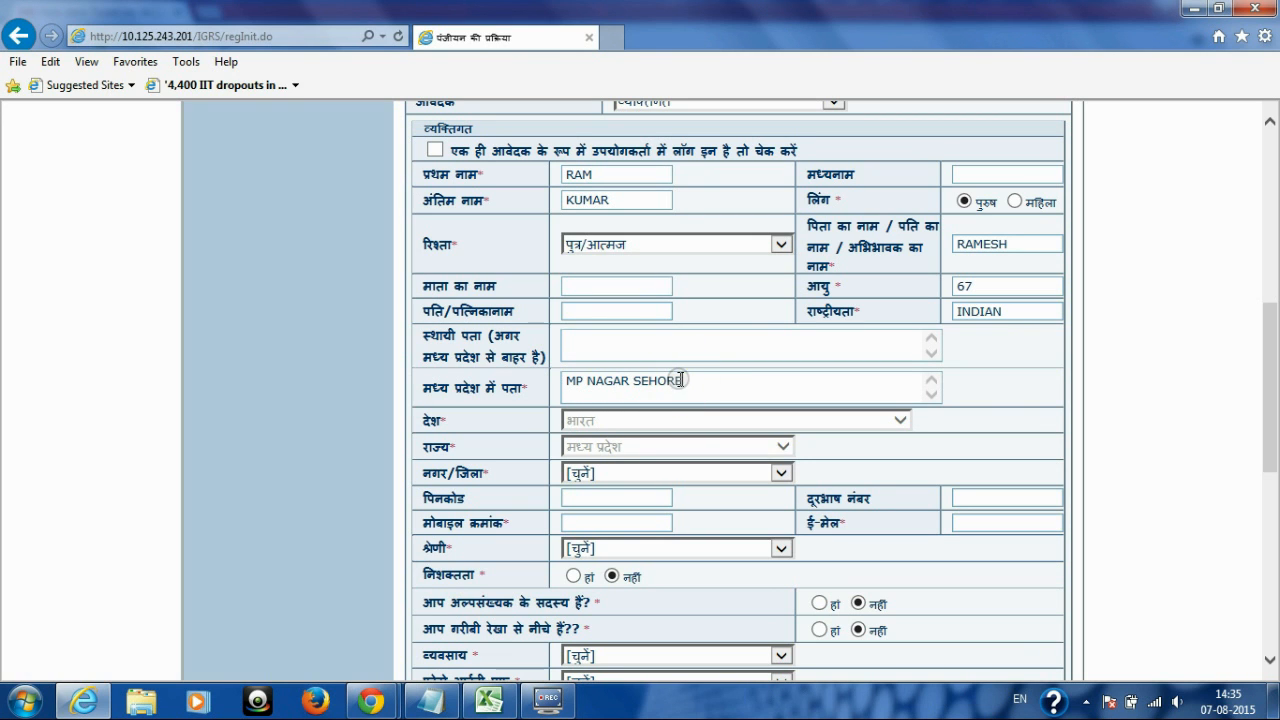
{"action": "left_click", "coordinate": [663, 472]}
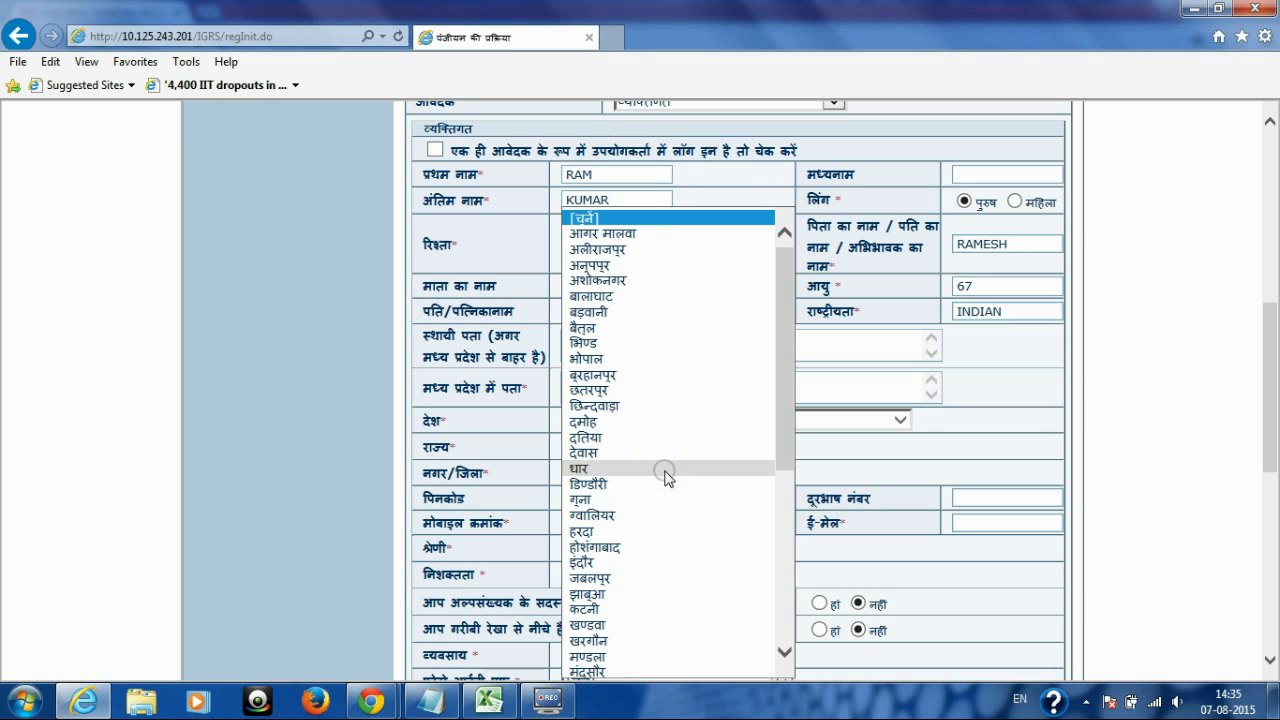
{"action": "left_click_drag", "start_coordinate": [786, 423], "coordinate": [787, 577]}
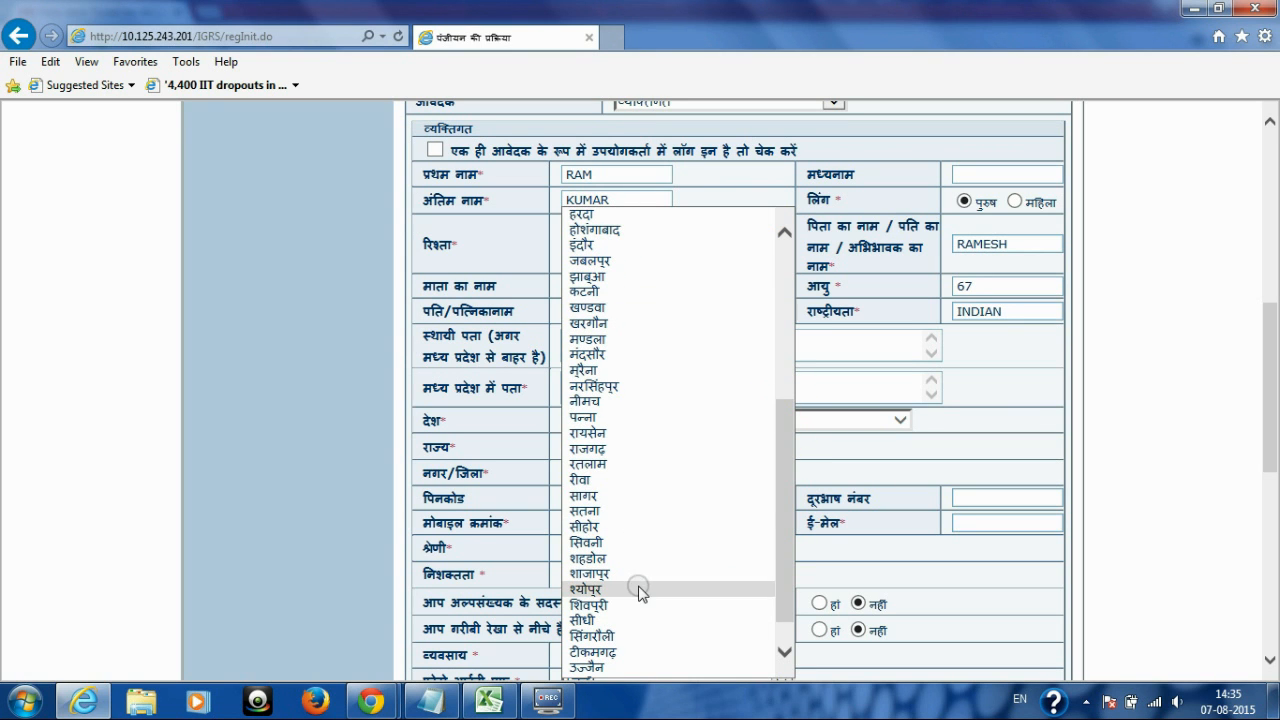
{"action": "left_click", "coordinate": [622, 527]}
Step: Fill in the applicant's mobile number and e-mail address
{"action": "left_click", "coordinate": [620, 499]}
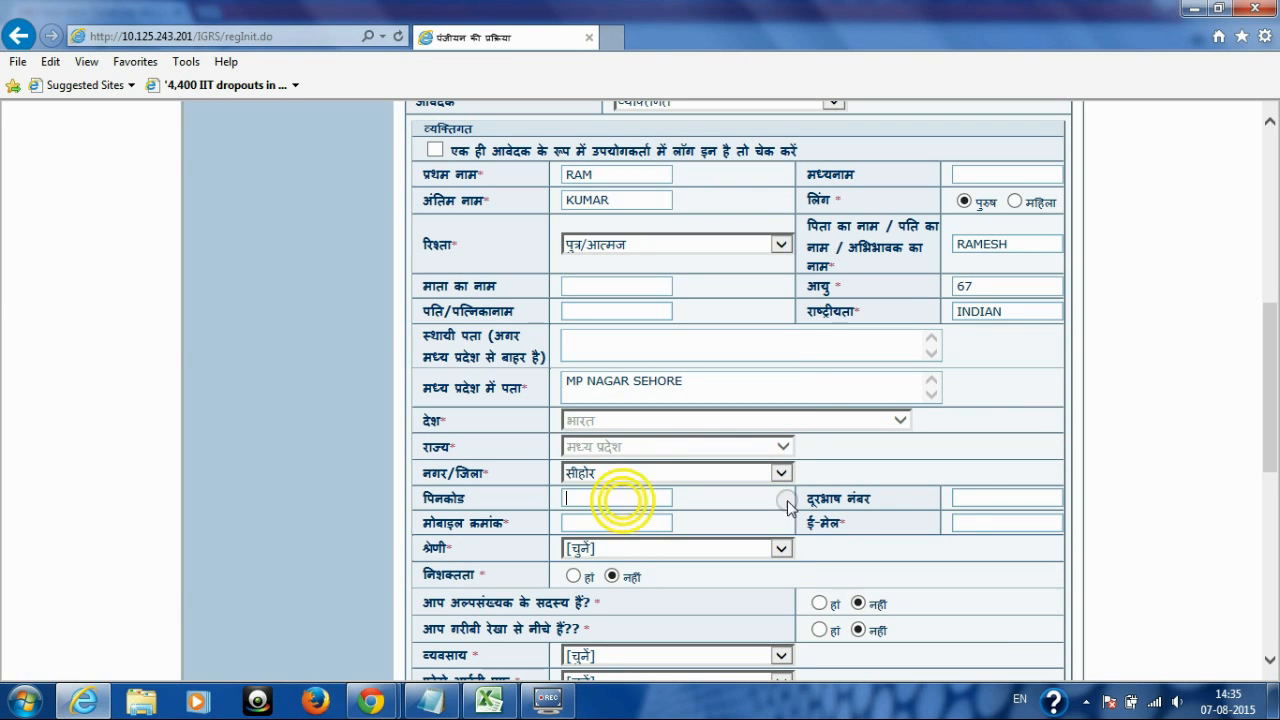
{"action": "left_click", "coordinate": [980, 494]}
{"action": "left_click", "coordinate": [567, 522]}
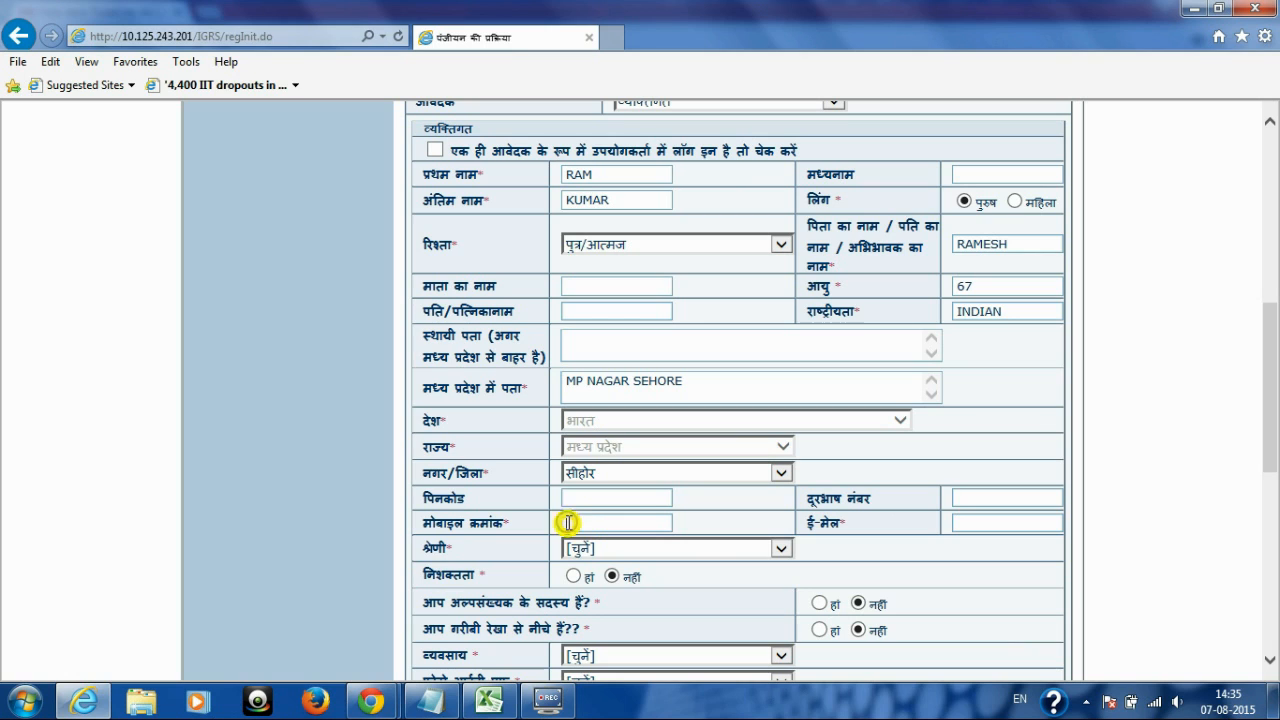
{"action": "left_click_drag", "start_coordinate": [424, 522], "coordinate": [519, 527]}
{"action": "left_click", "coordinate": [579, 524]}
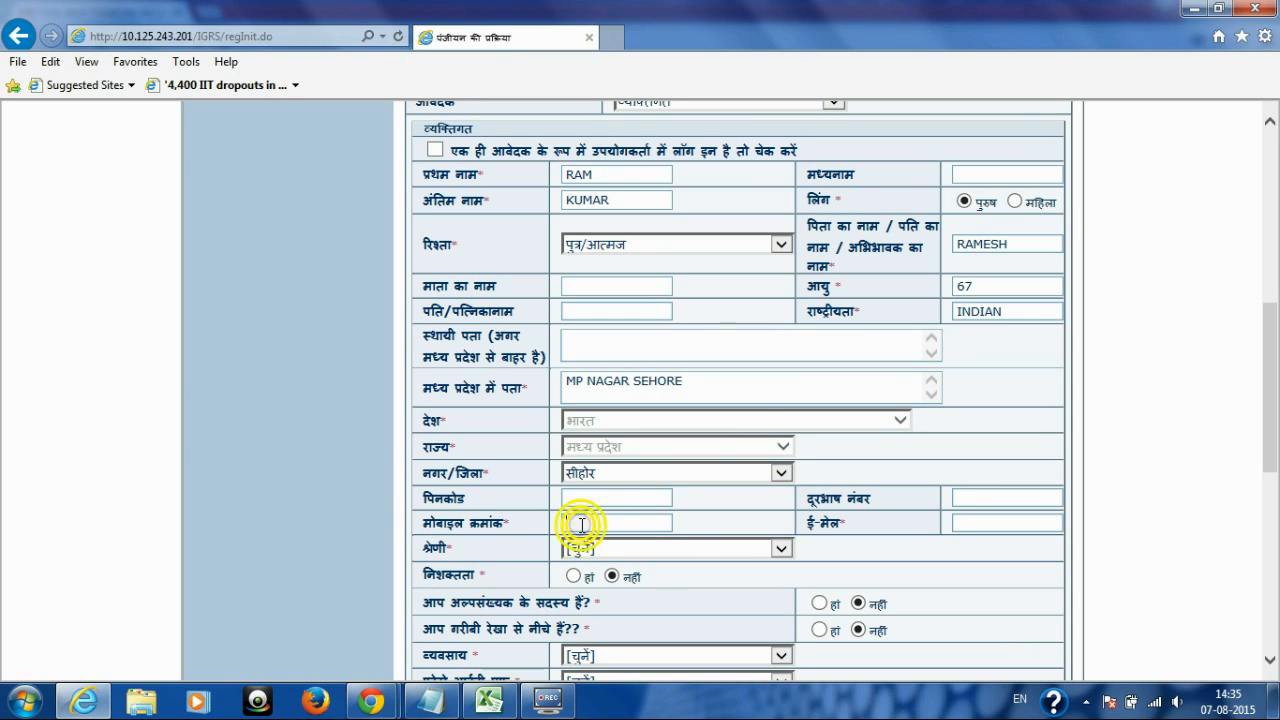
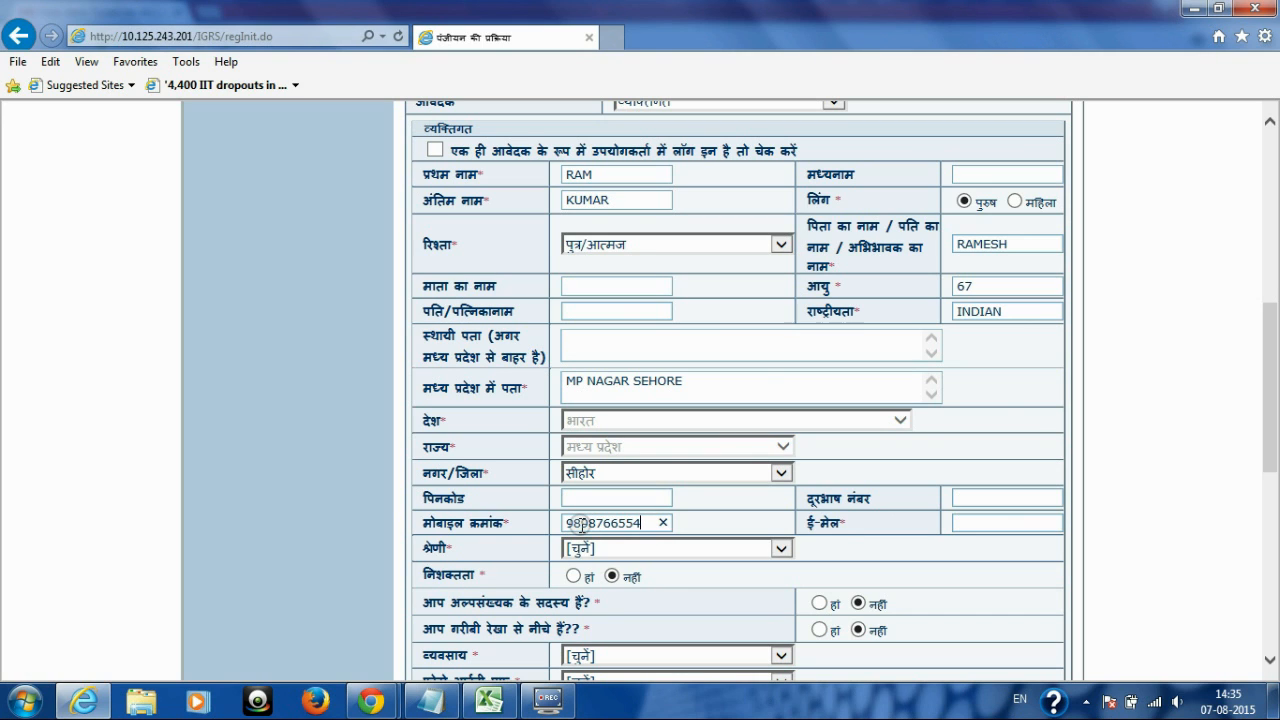
{"action": "left_click", "coordinate": [969, 524]}
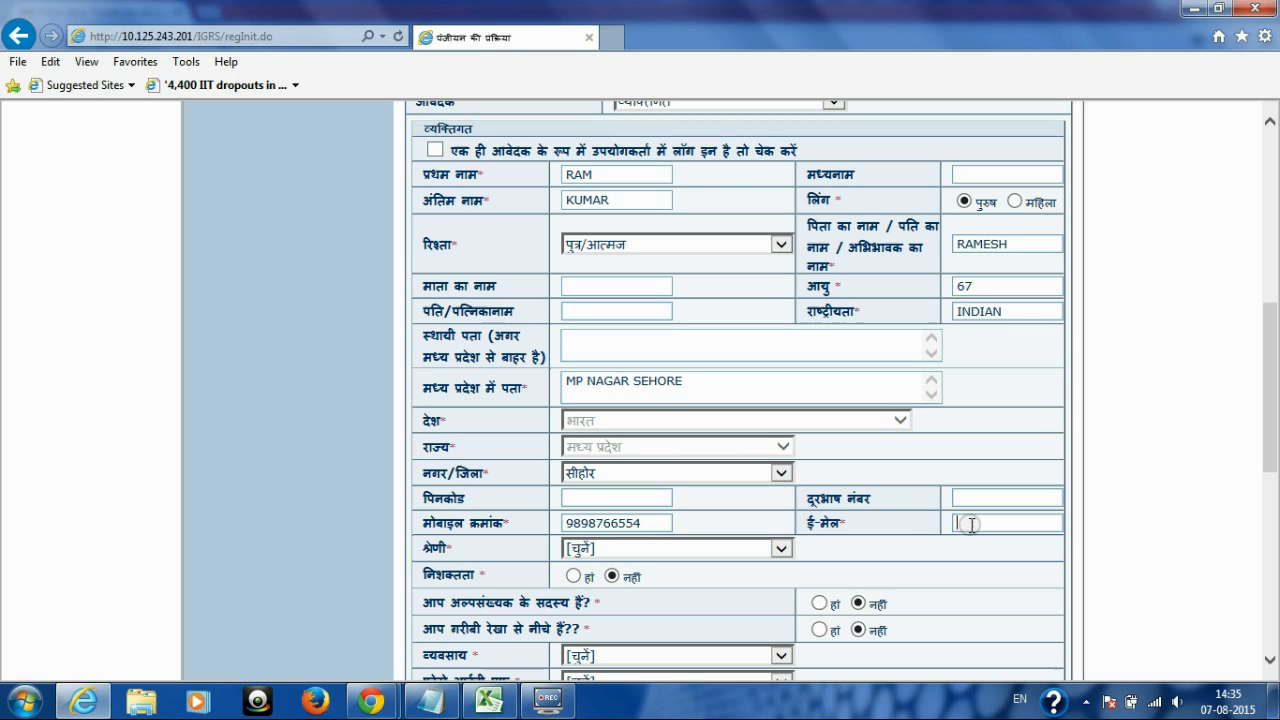
{"action": "left_click", "coordinate": [978, 524]}
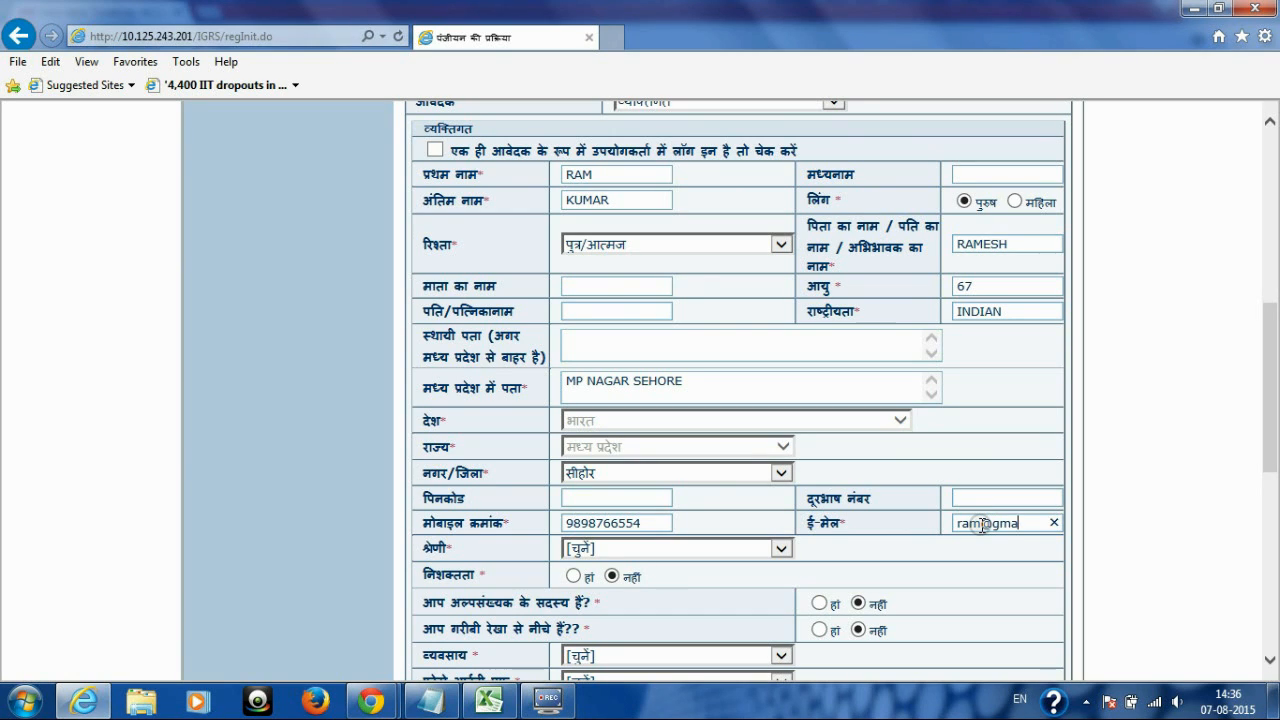
Step: Set the applicant's श्रेणी category to सामान्य
{"action": "double_click", "coordinate": [430, 548]}
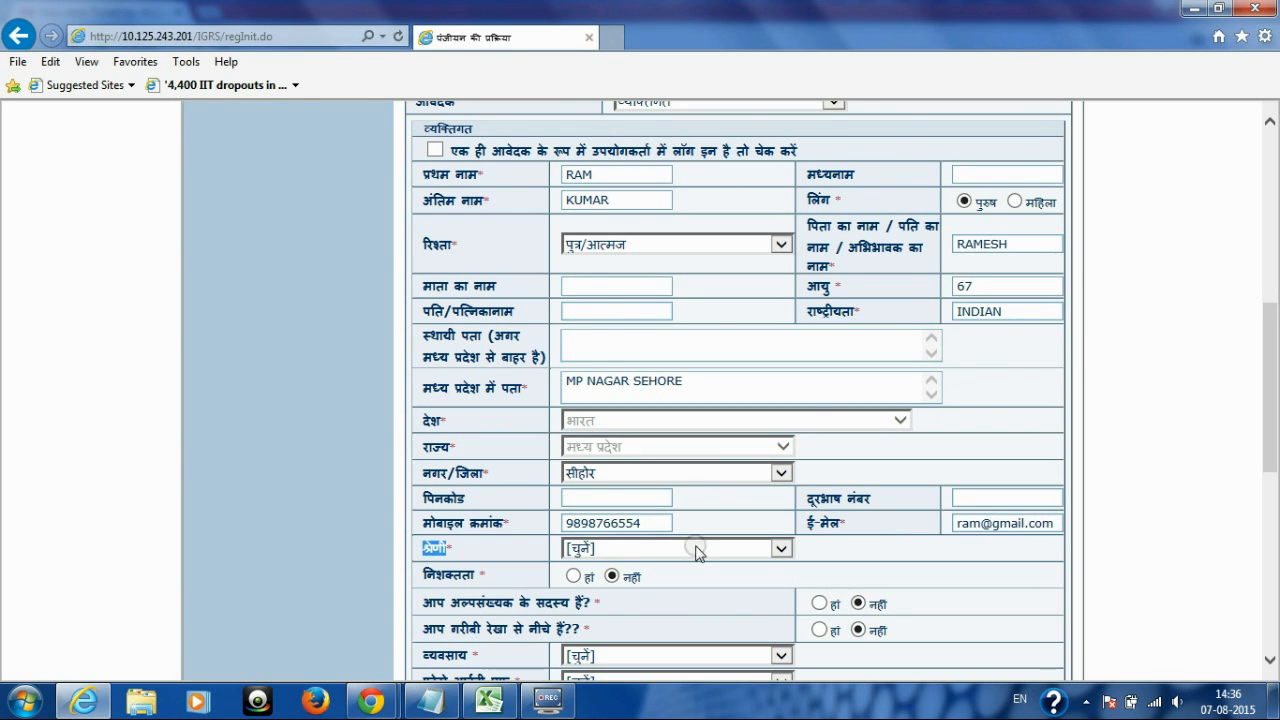
{"action": "left_click", "coordinate": [777, 548]}
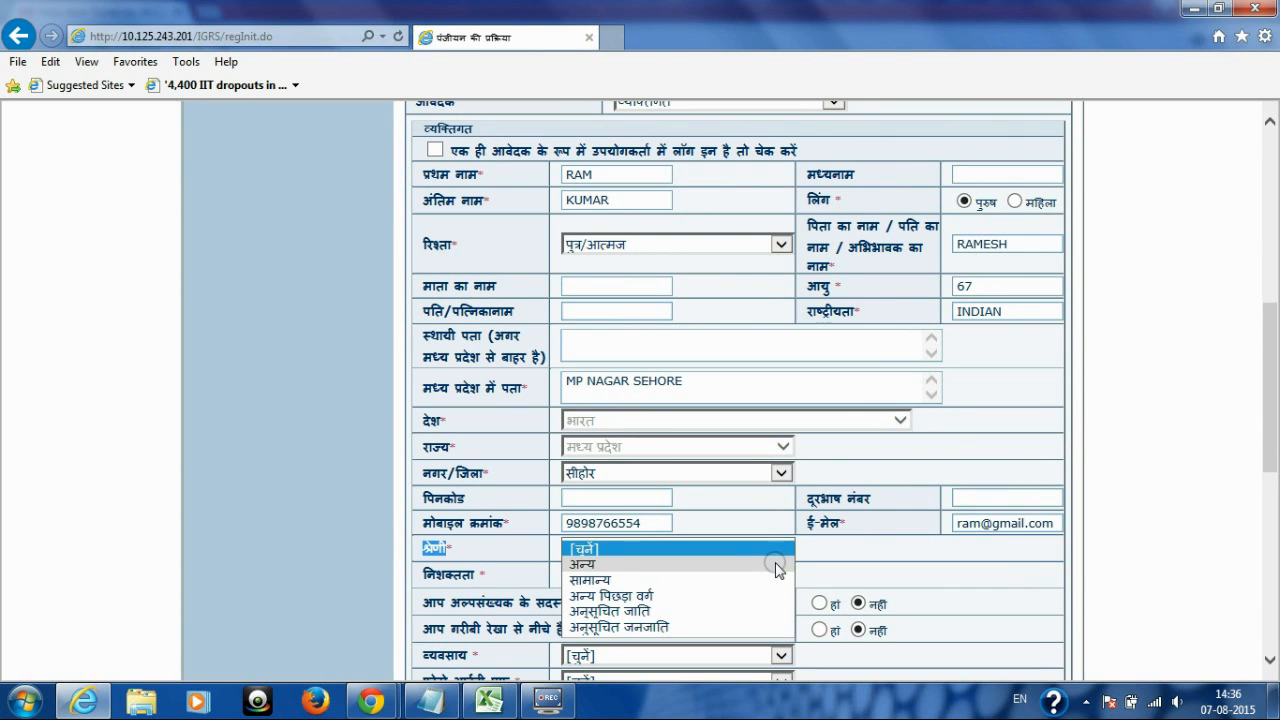
{"action": "key", "text": "Down"}
{"action": "key", "text": "Down"}
{"action": "key", "text": "Down"}
{"action": "key", "text": "Down"}
{"action": "key", "text": "Down"}
{"action": "key", "text": "Up"}
{"action": "key", "text": "Up"}
{"action": "key", "text": "Up"}
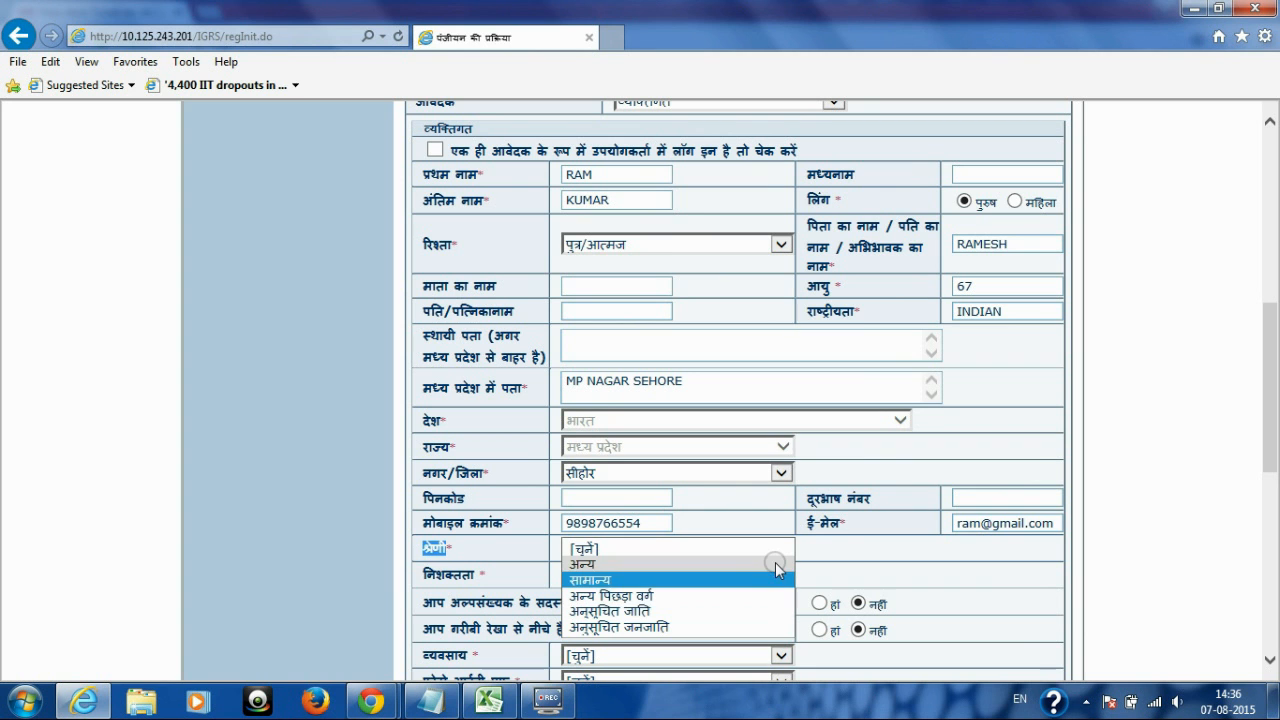
{"action": "left_click", "coordinate": [775, 562]}
{"action": "left_click_drag", "start_coordinate": [1268, 218], "coordinate": [1270, 530]}
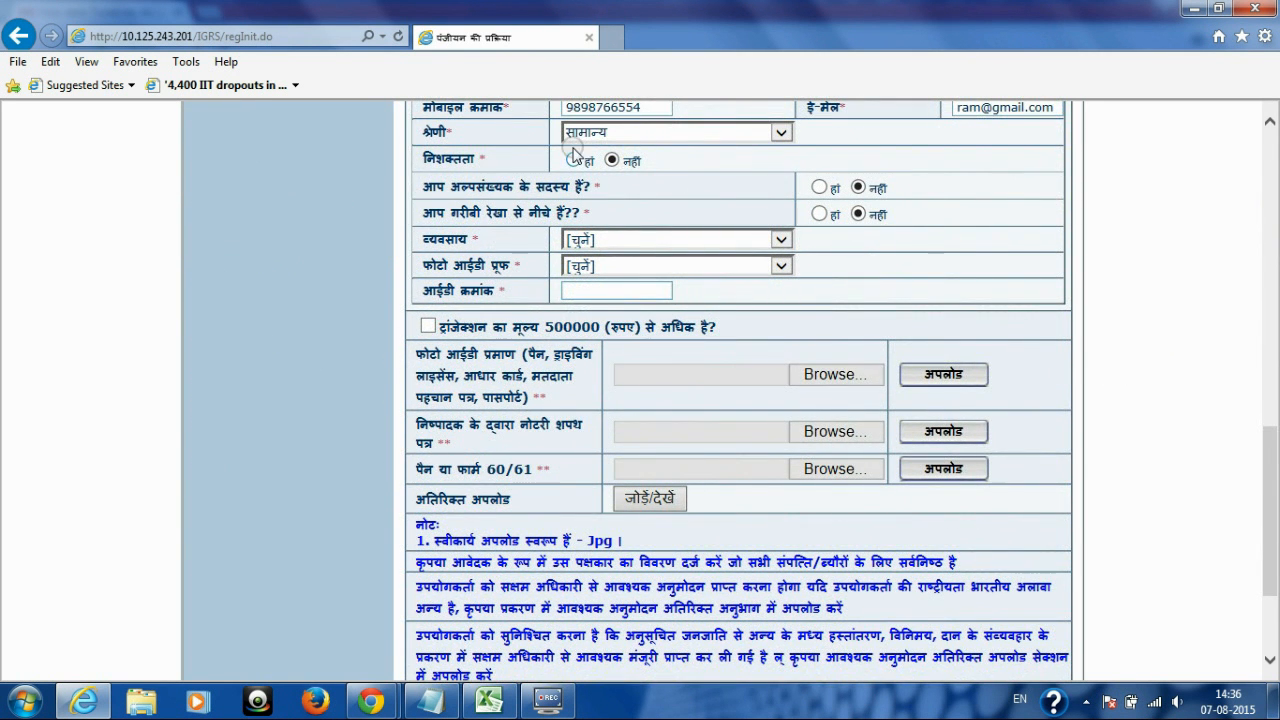
Step: Review the disability, minority and poverty-line answers and set the occupation to अन्य
{"action": "double_click", "coordinate": [452, 158]}
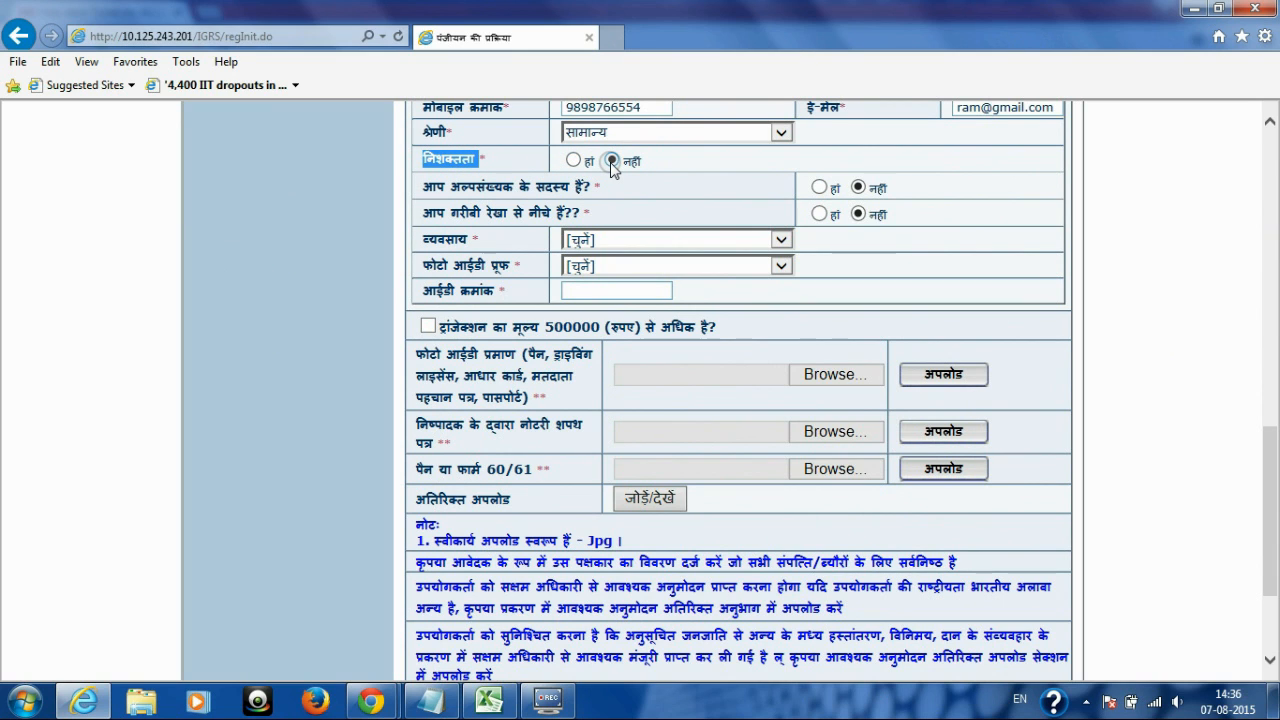
{"action": "left_click_drag", "start_coordinate": [418, 186], "coordinate": [610, 195]}
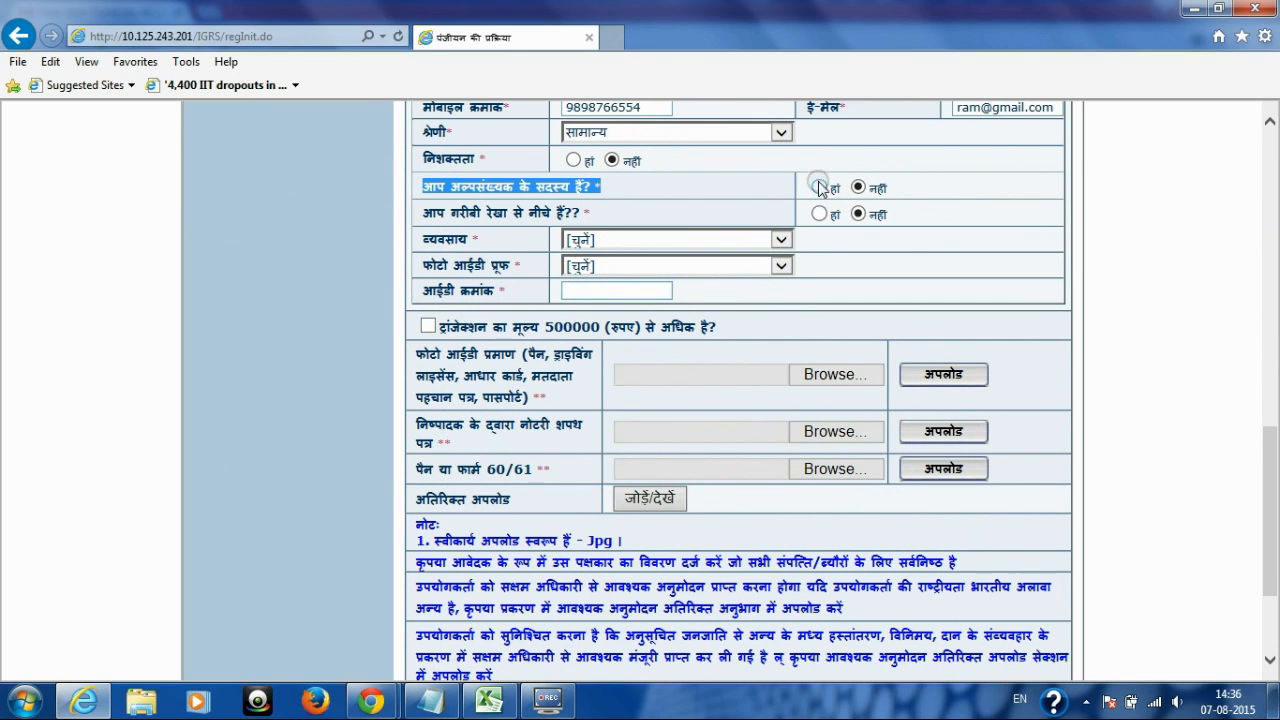
{"action": "left_click_drag", "start_coordinate": [420, 212], "coordinate": [600, 211]}
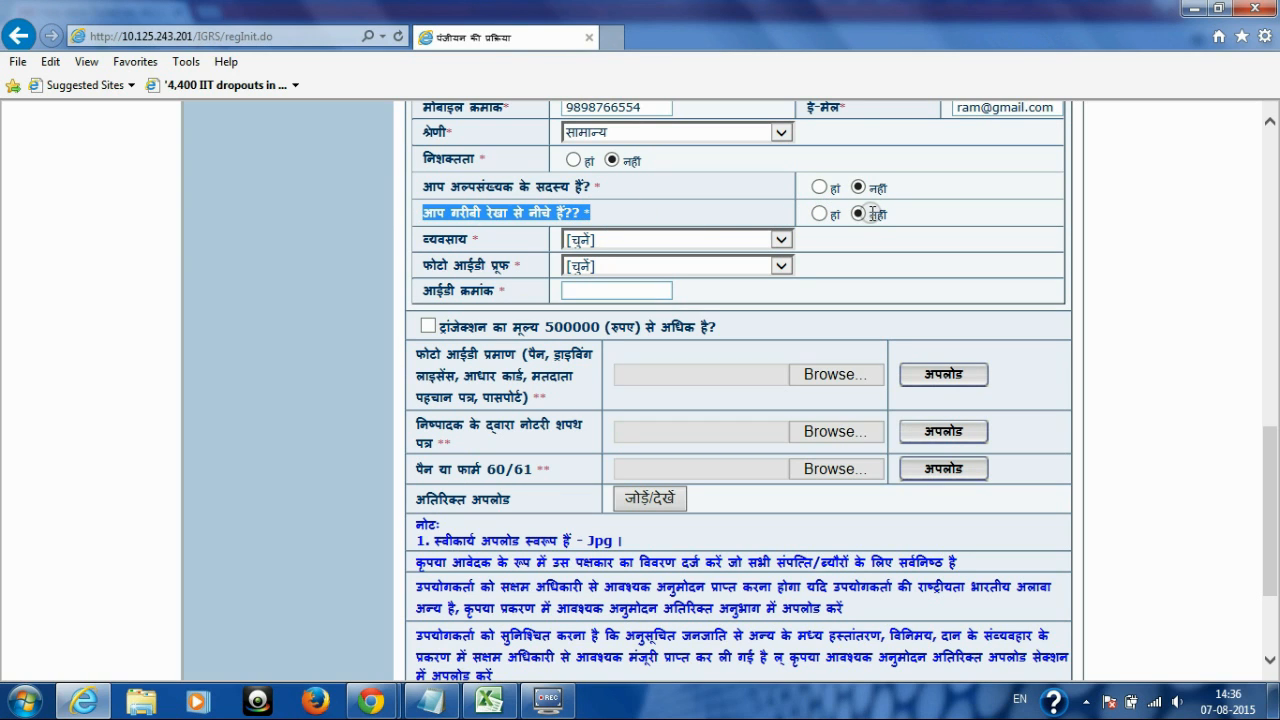
{"action": "left_click", "coordinate": [718, 206]}
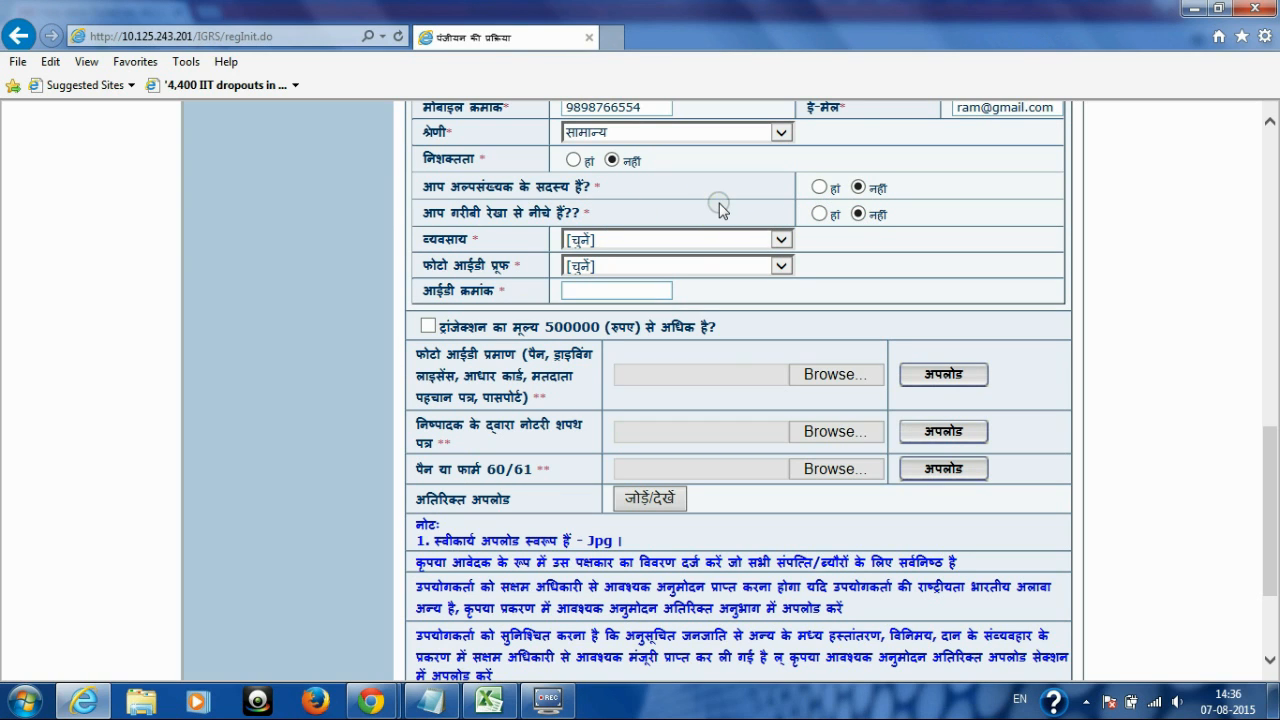
{"action": "left_click", "coordinate": [779, 240]}
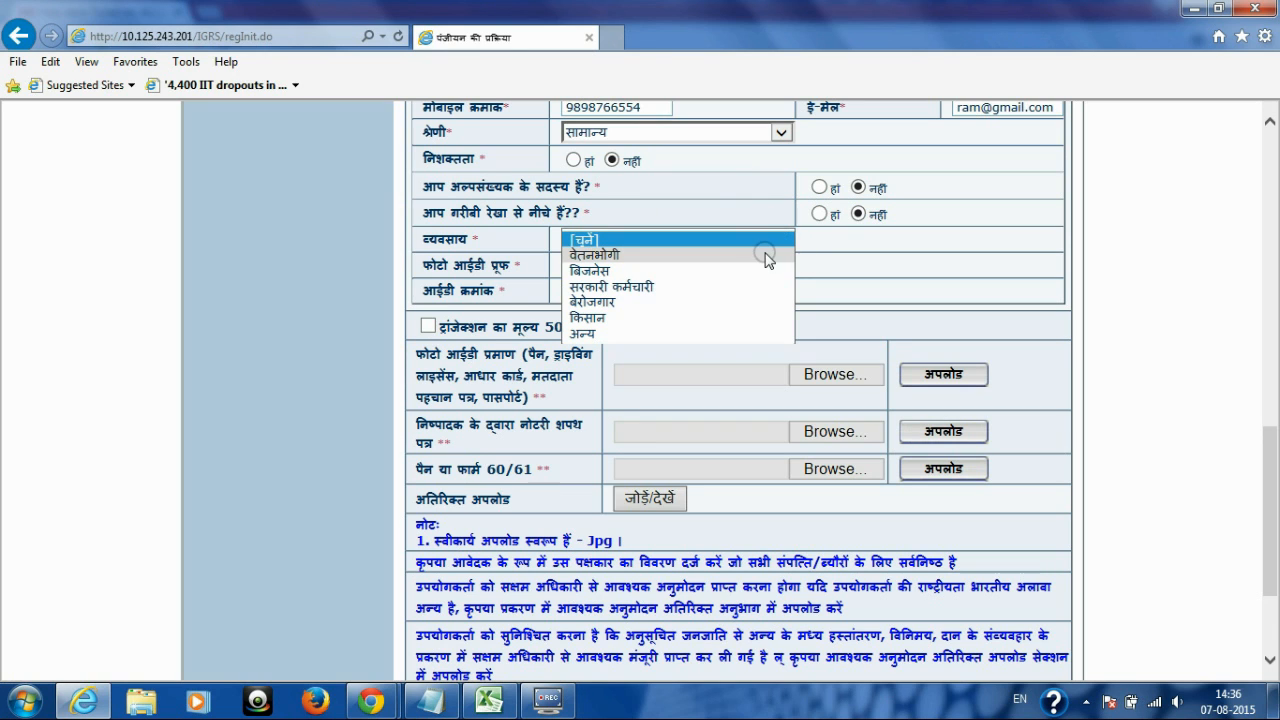
{"action": "key", "text": "Down"}
{"action": "key", "text": "Down"}
{"action": "key", "text": "Down"}
{"action": "key", "text": "Down"}
{"action": "key", "text": "Down"}
{"action": "key", "text": "Down"}
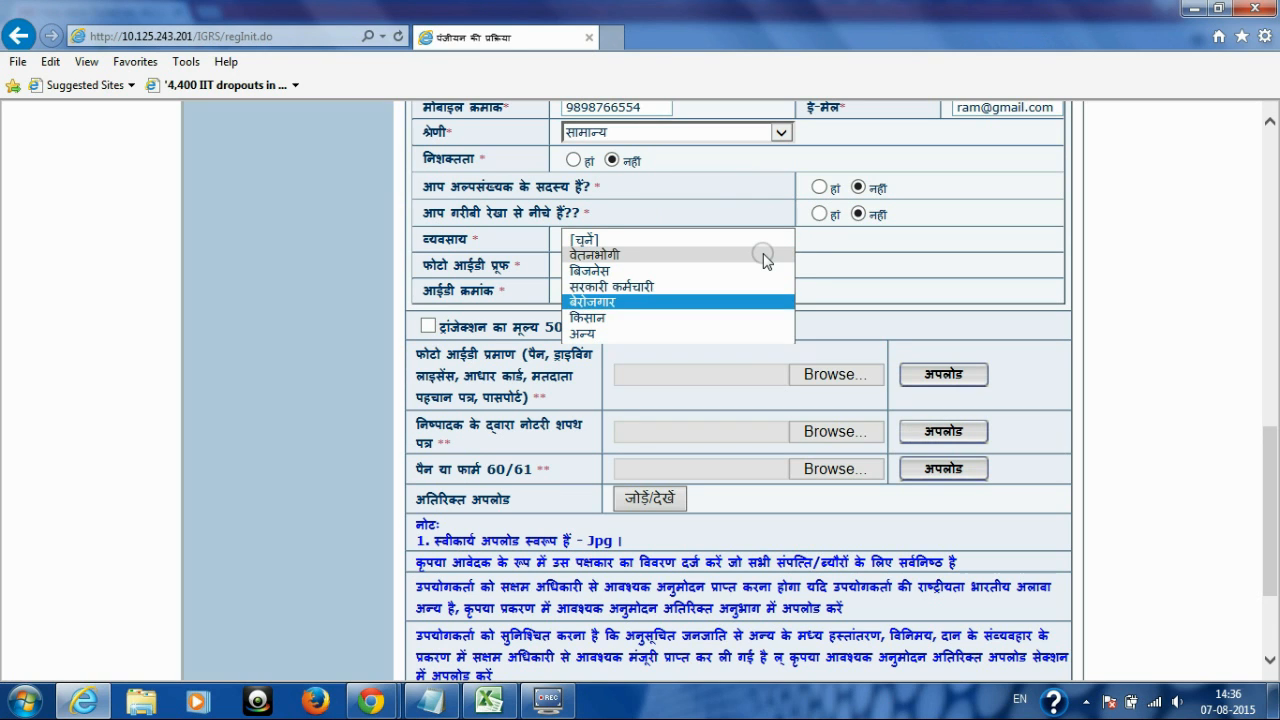
{"action": "key", "text": "Up"}
{"action": "key", "text": "Up"}
{"action": "key", "text": "Up"}
{"action": "key", "text": "Up"}
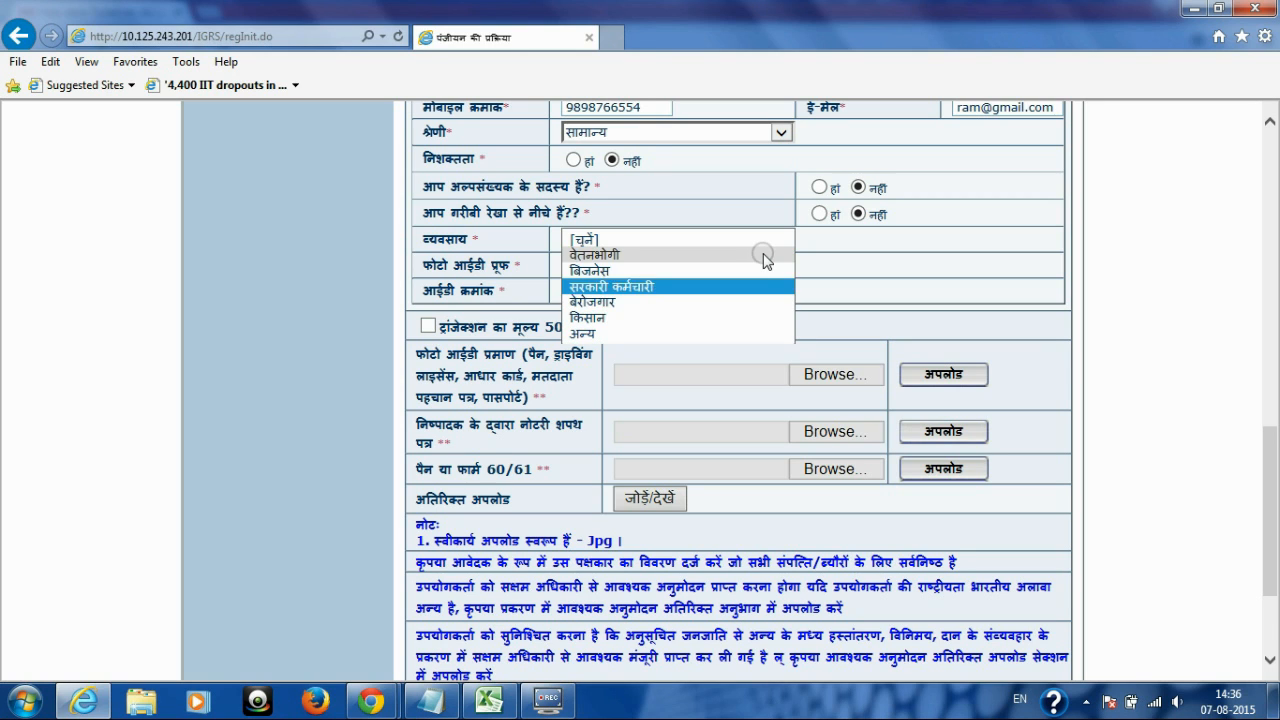
{"action": "key", "text": "Down"}
{"action": "key", "text": "Down"}
{"action": "key", "text": "Down"}
{"action": "key", "text": "Down"}
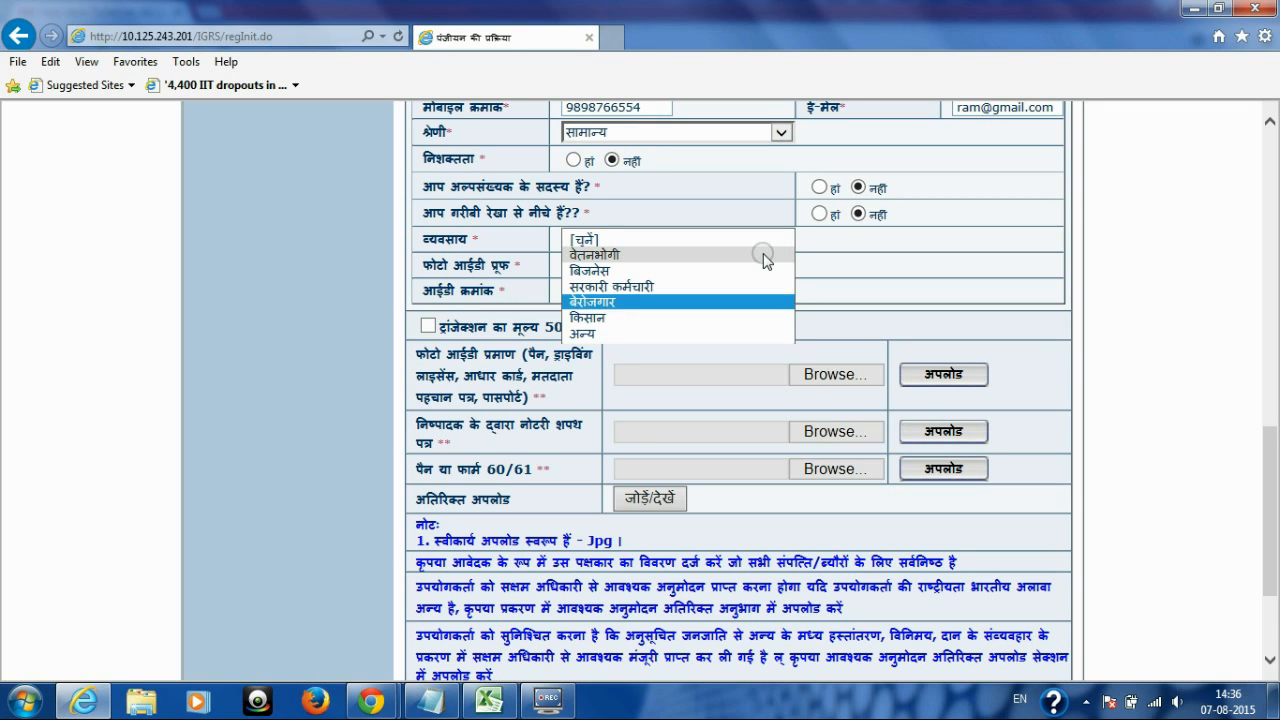
{"action": "key", "text": "Return"}
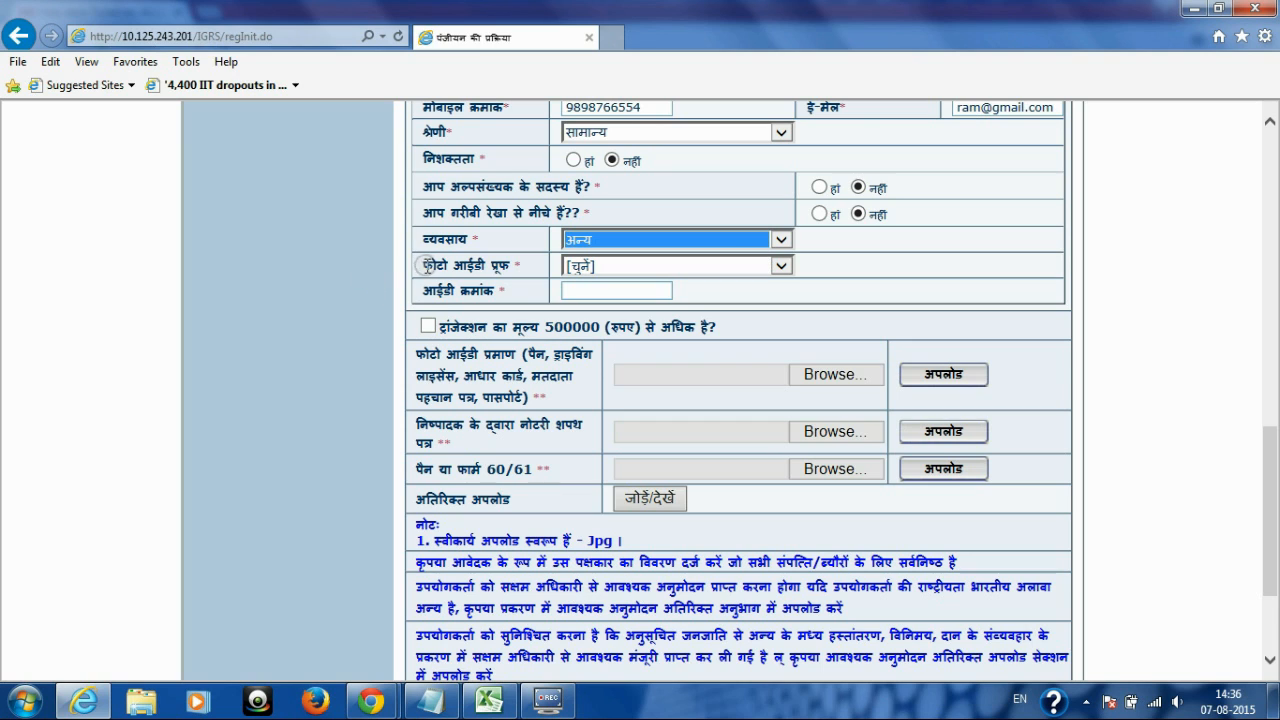
Step: Choose चुनाव कार्ड as the photo ID proof type
{"action": "left_click_drag", "start_coordinate": [430, 263], "coordinate": [518, 270]}
{"action": "left_click", "coordinate": [780, 265]}
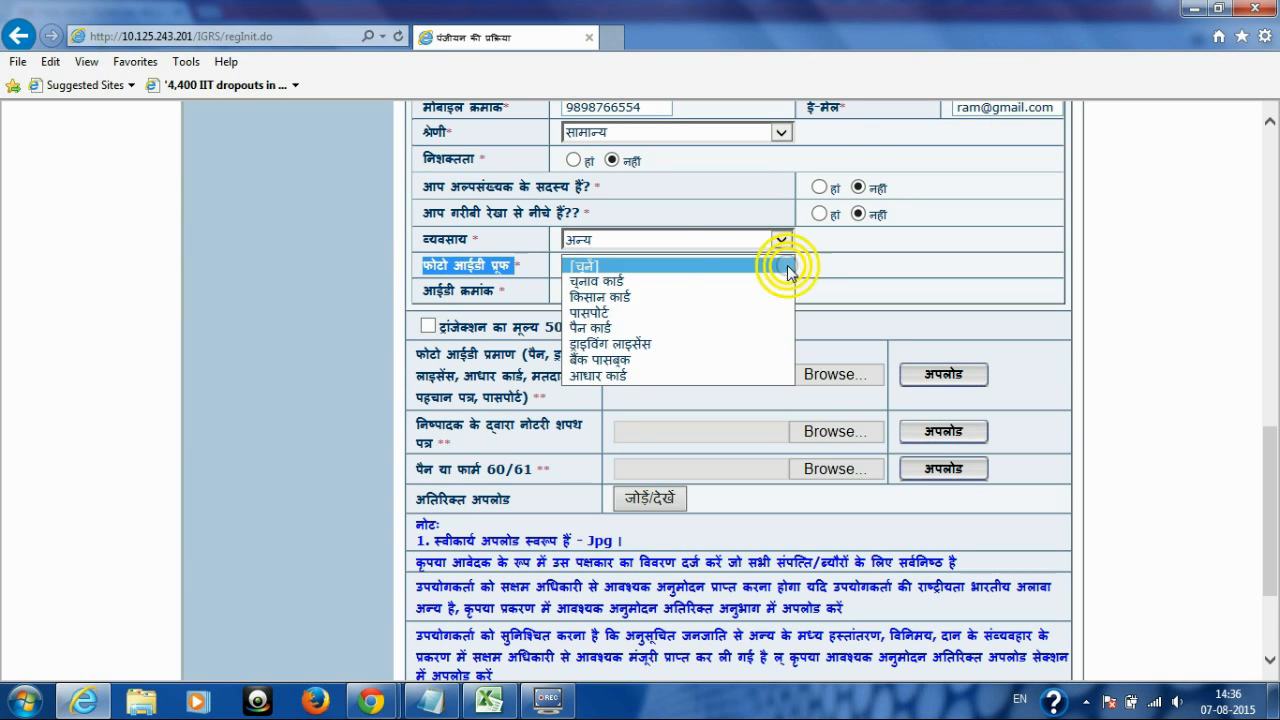
{"action": "key", "text": "Down"}
{"action": "key", "text": "Down"}
{"action": "key", "text": "Down"}
{"action": "key", "text": "Down"}
{"action": "key", "text": "Down"}
{"action": "key", "text": "Down"}
{"action": "key", "text": "Down"}
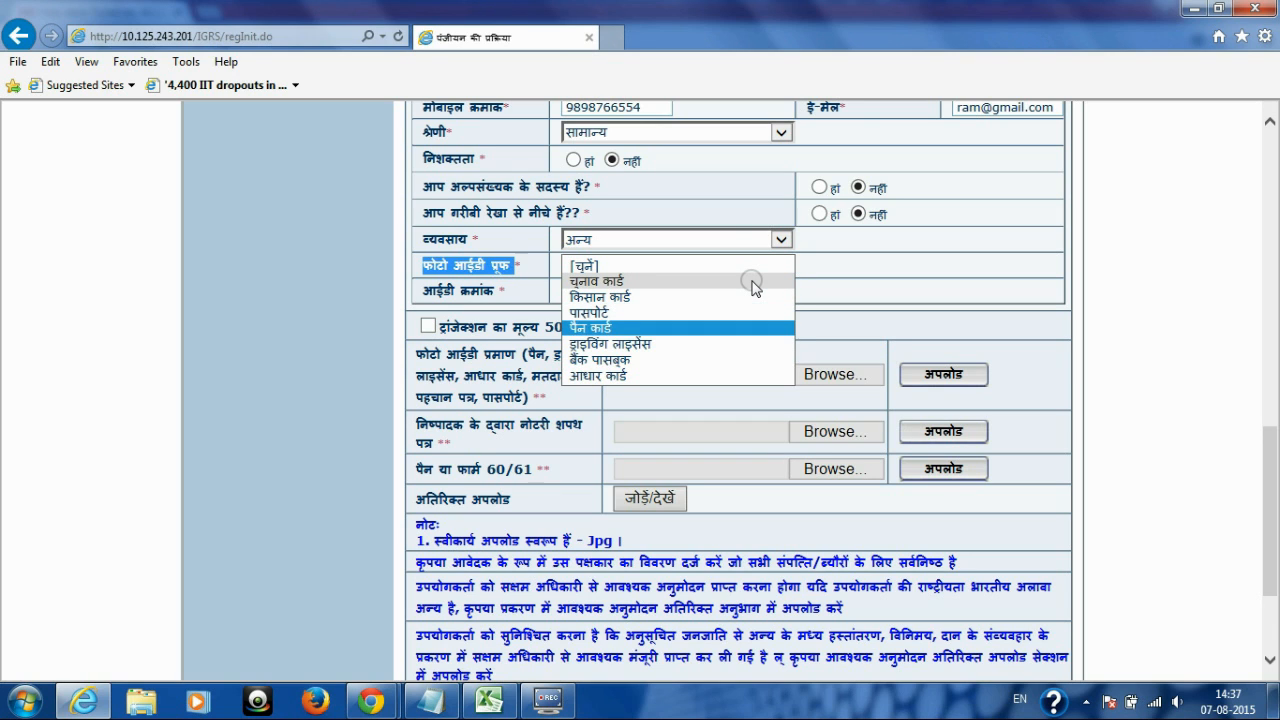
{"action": "key", "text": "Up"}
{"action": "key", "text": "Up"}
{"action": "key", "text": "Up"}
{"action": "key", "text": "Up"}
{"action": "key", "text": "Up"}
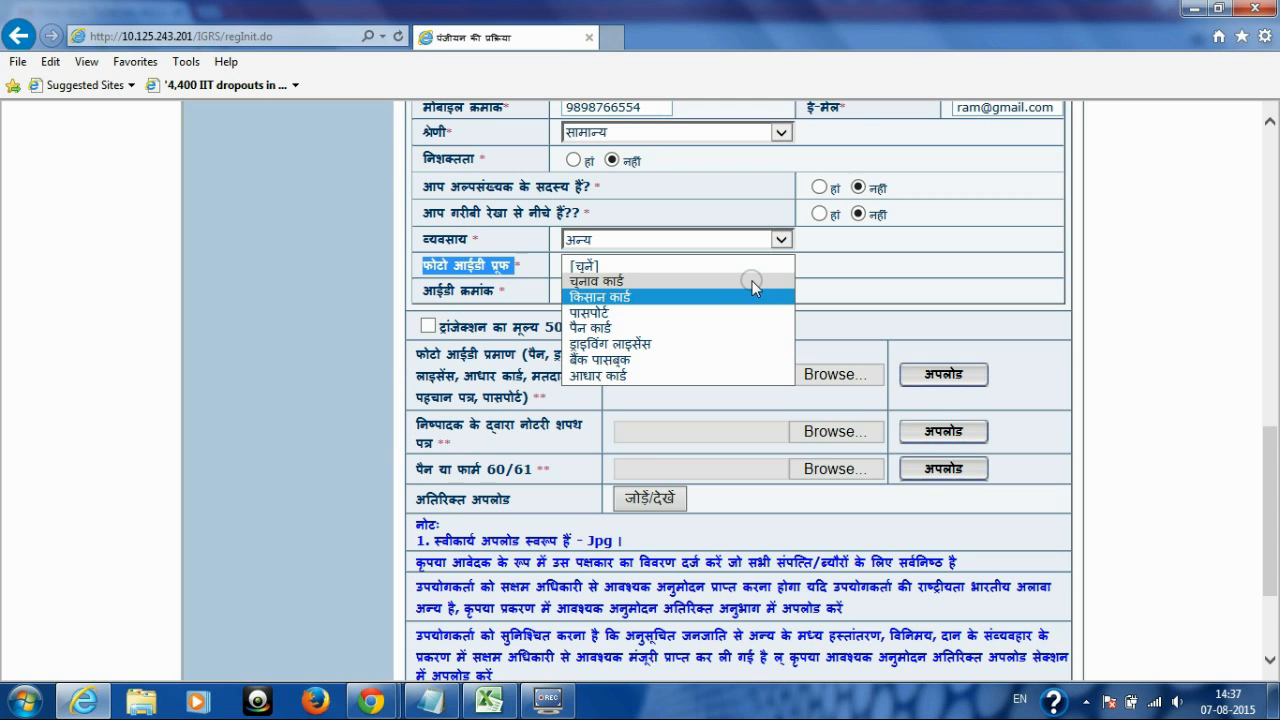
{"action": "key", "text": "Up"}
{"action": "left_click", "coordinate": [754, 283]}
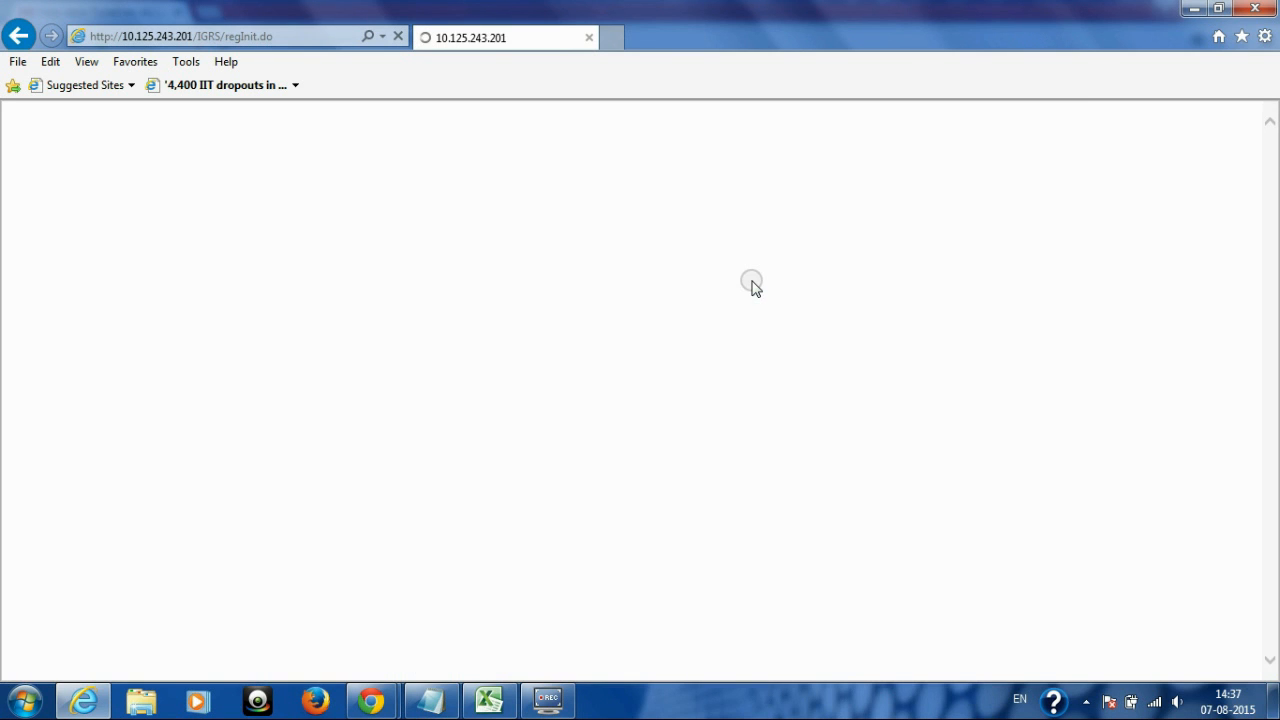
Step: Enter the voter ID number in the आईडी क्रमांक field
{"action": "left_click_drag", "start_coordinate": [1274, 234], "coordinate": [1268, 560]}
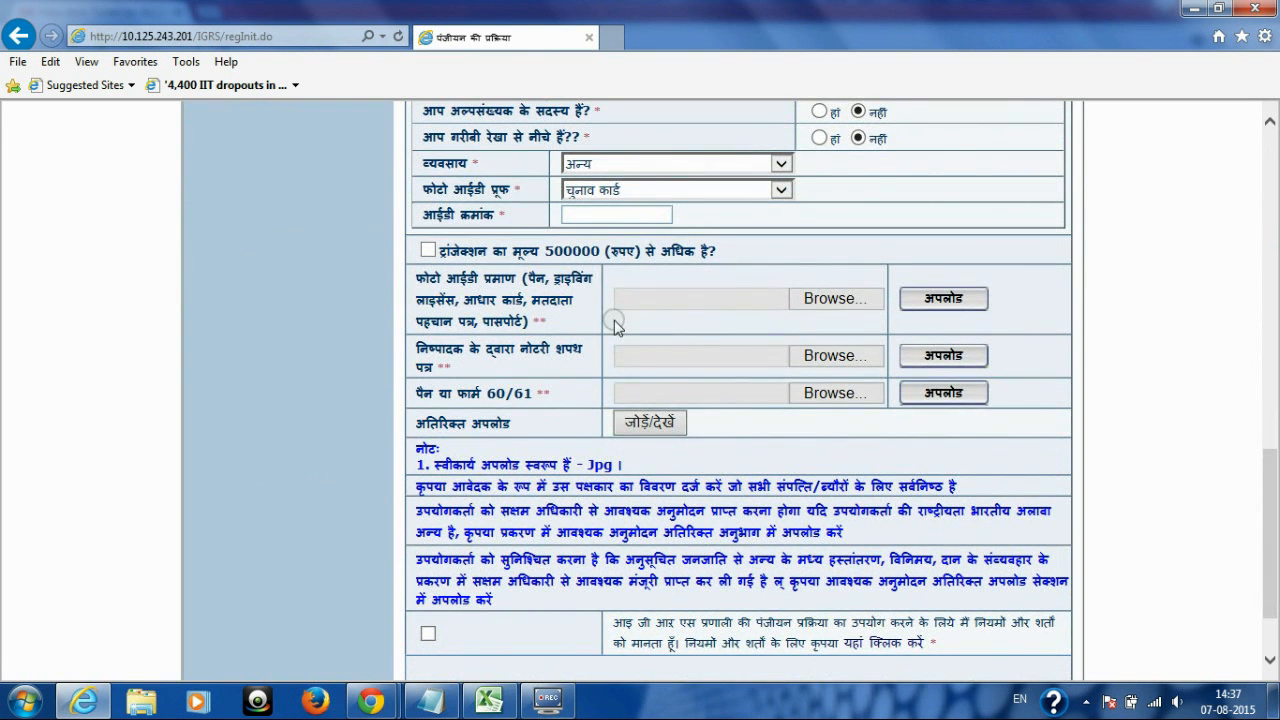
{"action": "left_click", "coordinate": [590, 212]}
{"action": "left_click_drag", "start_coordinate": [428, 212], "coordinate": [498, 220]}
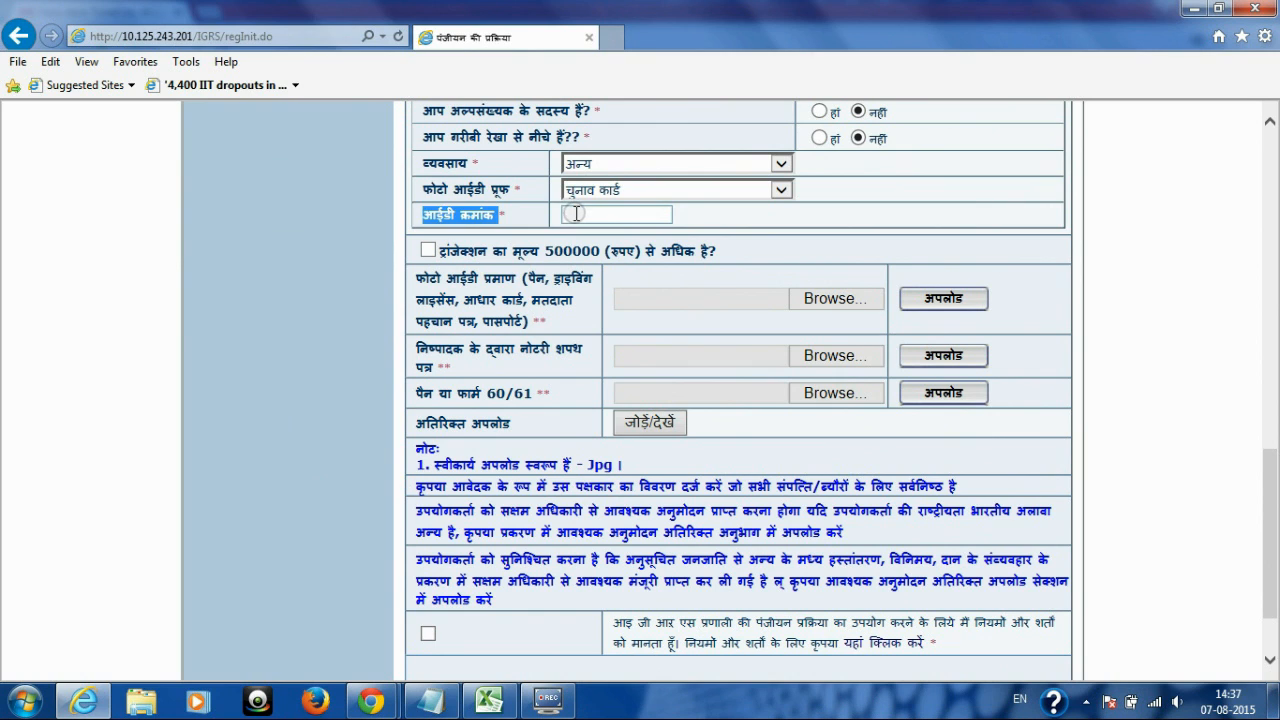
{"action": "left_click", "coordinate": [573, 212]}
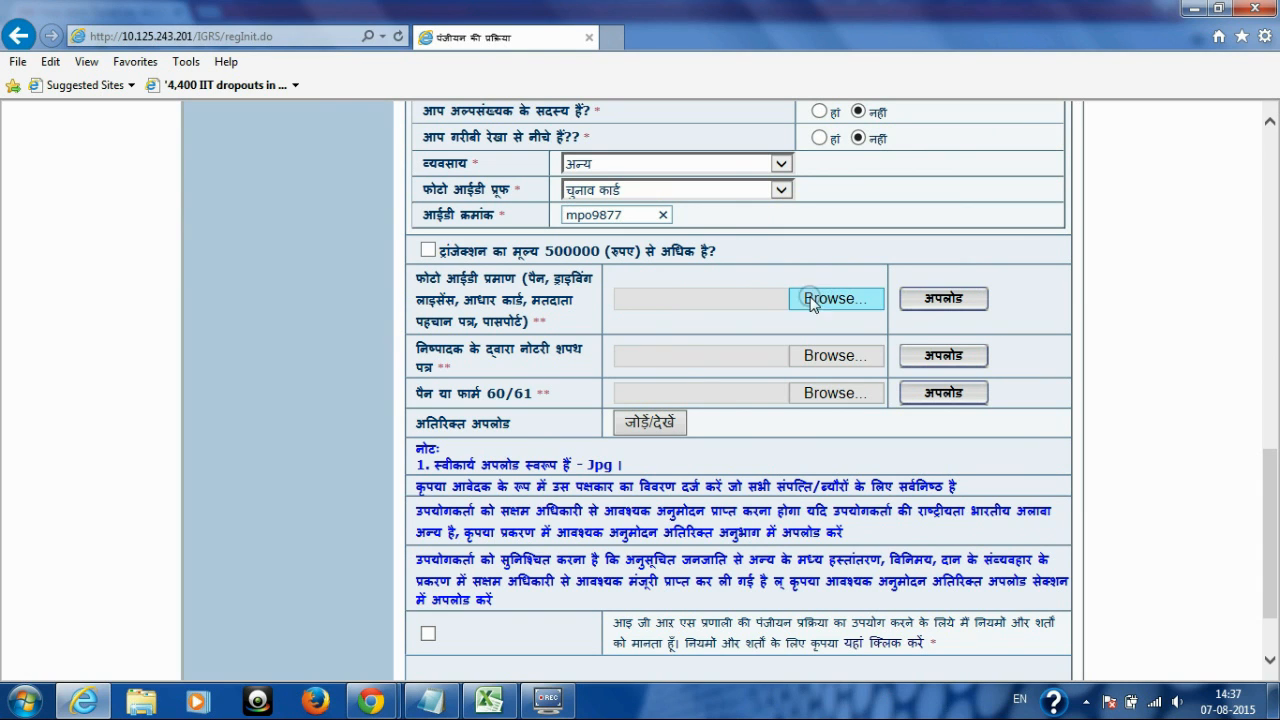
{"action": "left_click_drag", "start_coordinate": [419, 274], "coordinate": [537, 328]}
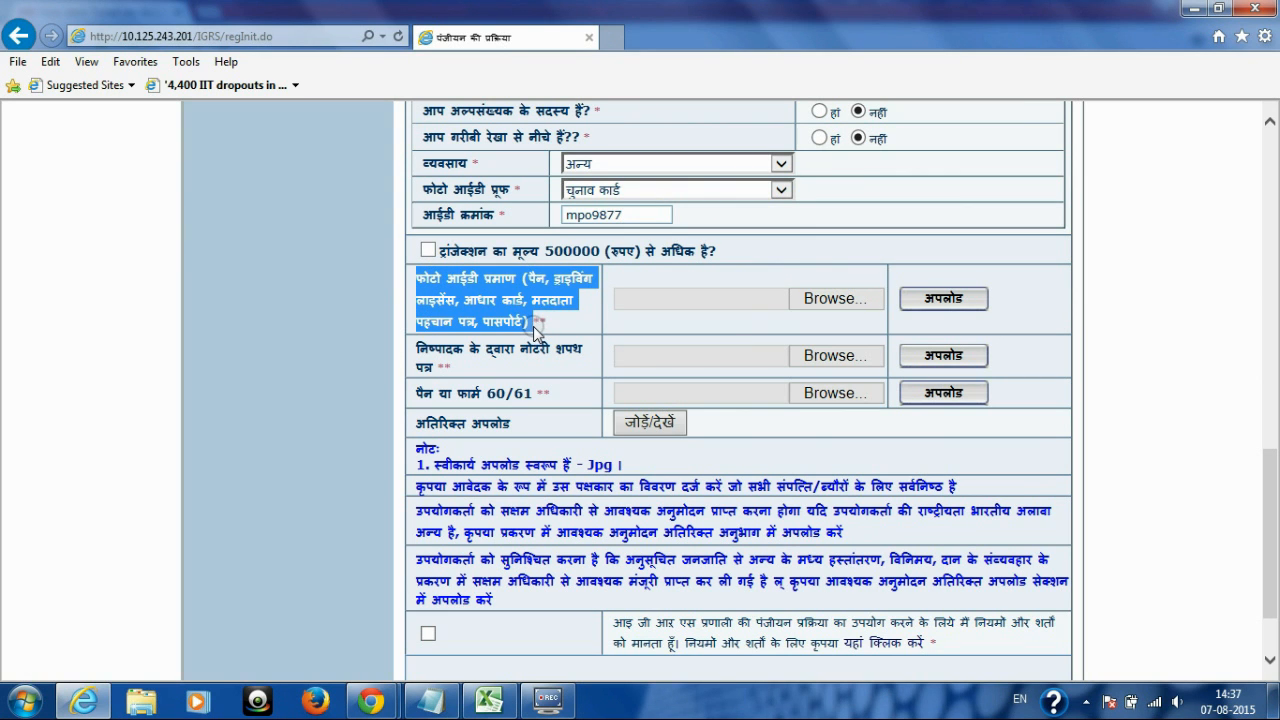
{"action": "left_click", "coordinate": [569, 318]}
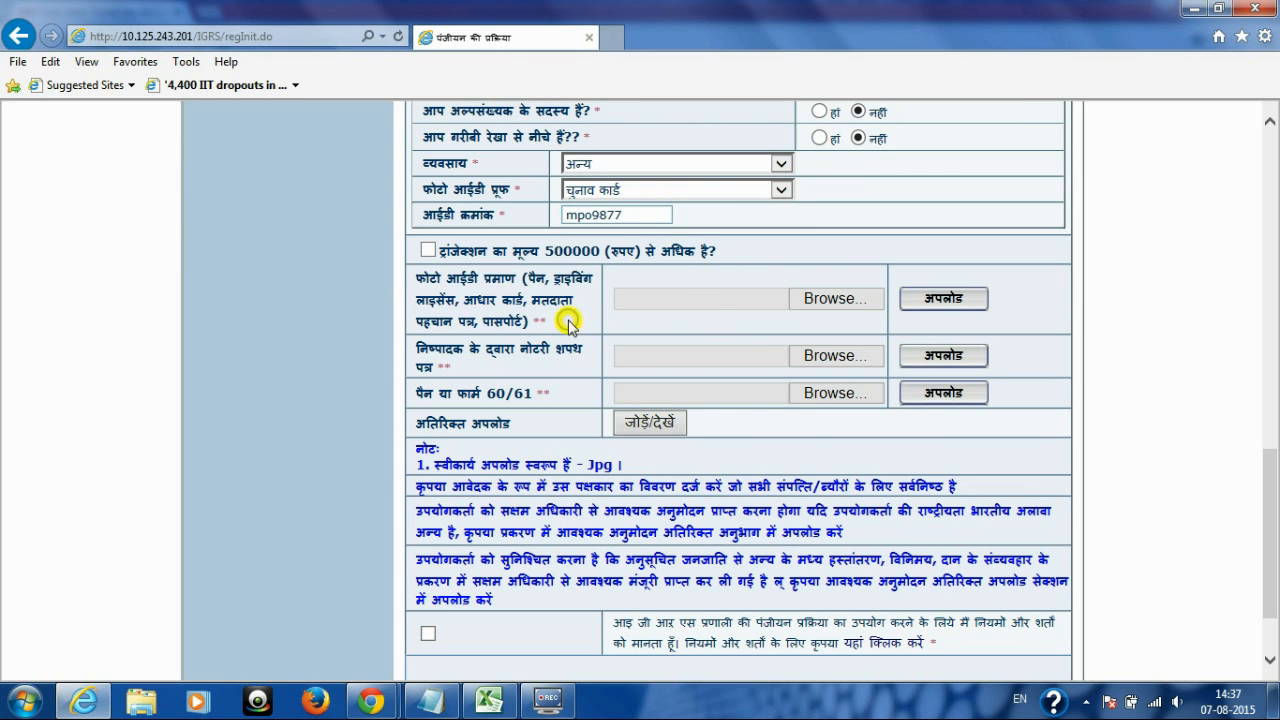
Step: Upload PAN CARD.jpg from the F: drive's voice over manual folder as photo ID proof
{"action": "left_click", "coordinate": [832, 298]}
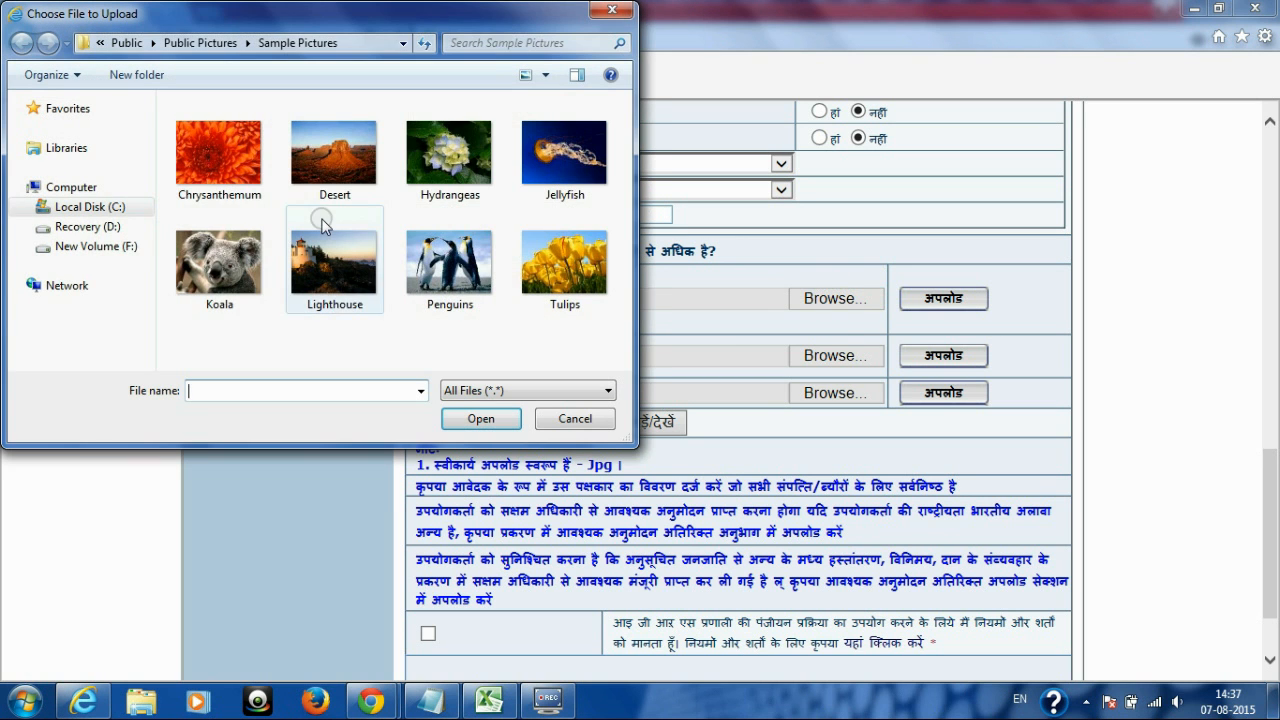
{"action": "left_click", "coordinate": [117, 246]}
{"action": "left_click", "coordinate": [216, 325]}
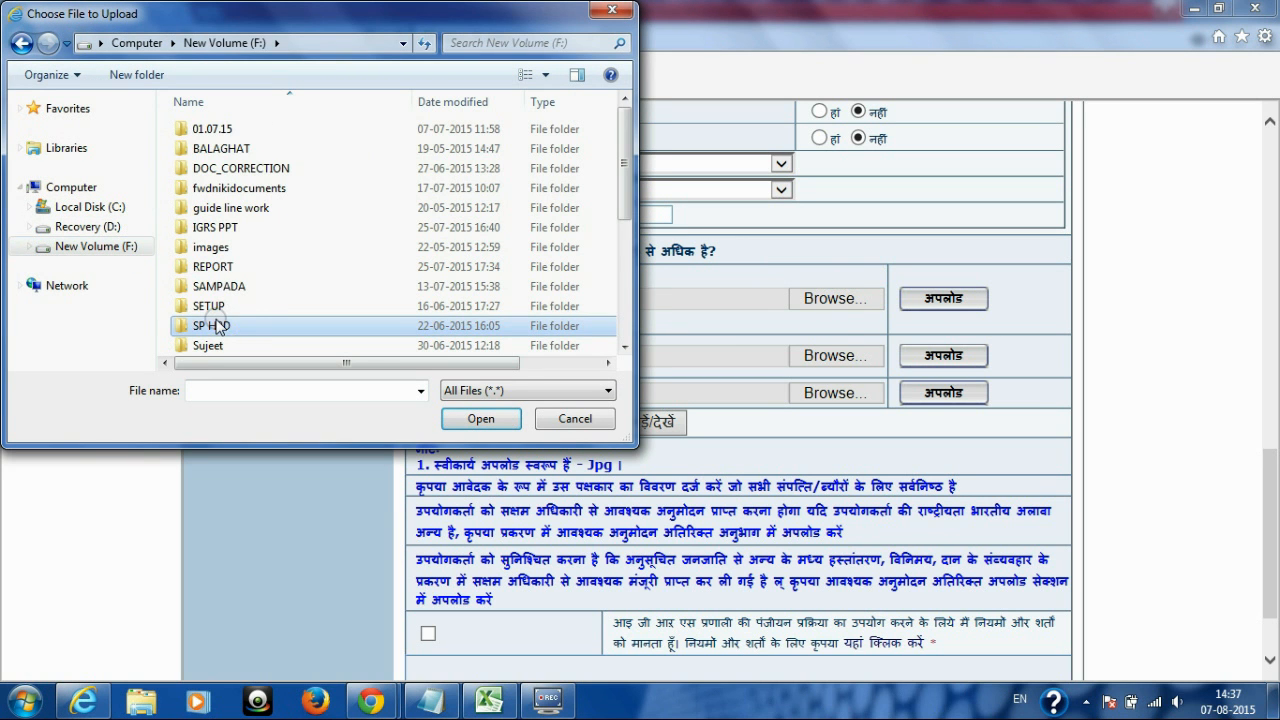
{"action": "key", "text": "v"}
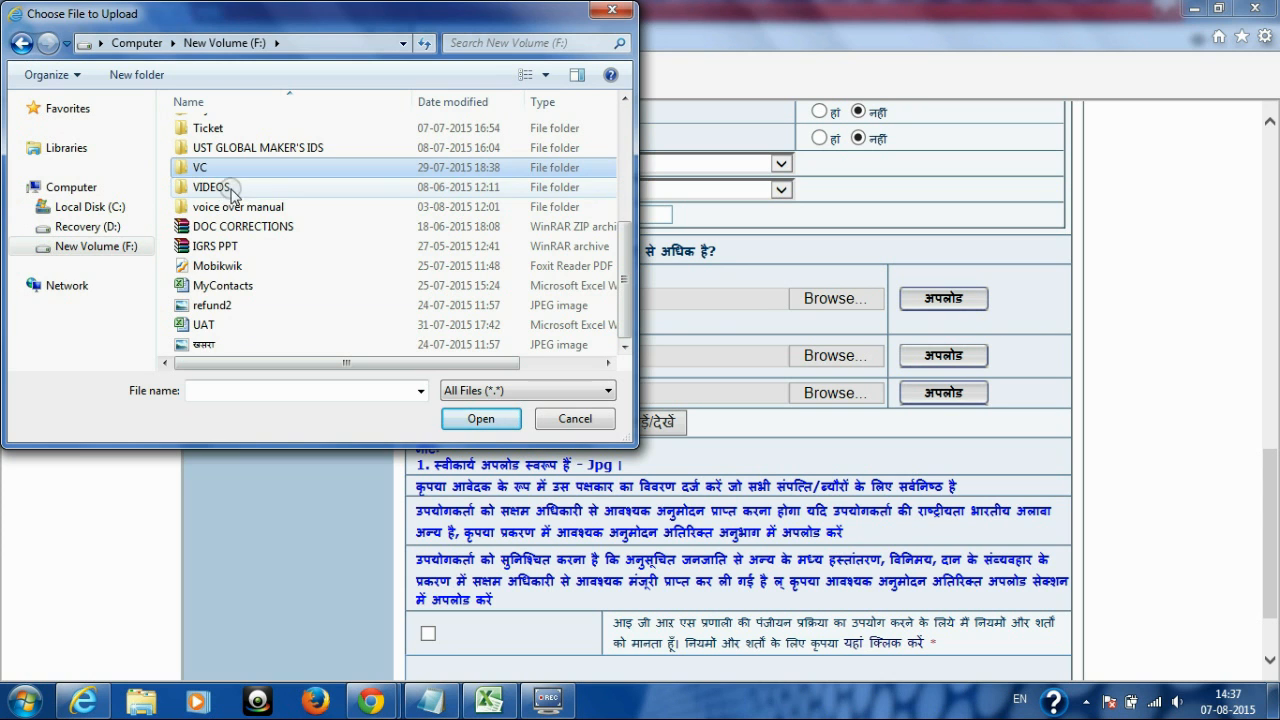
{"action": "double_click", "coordinate": [222, 206]}
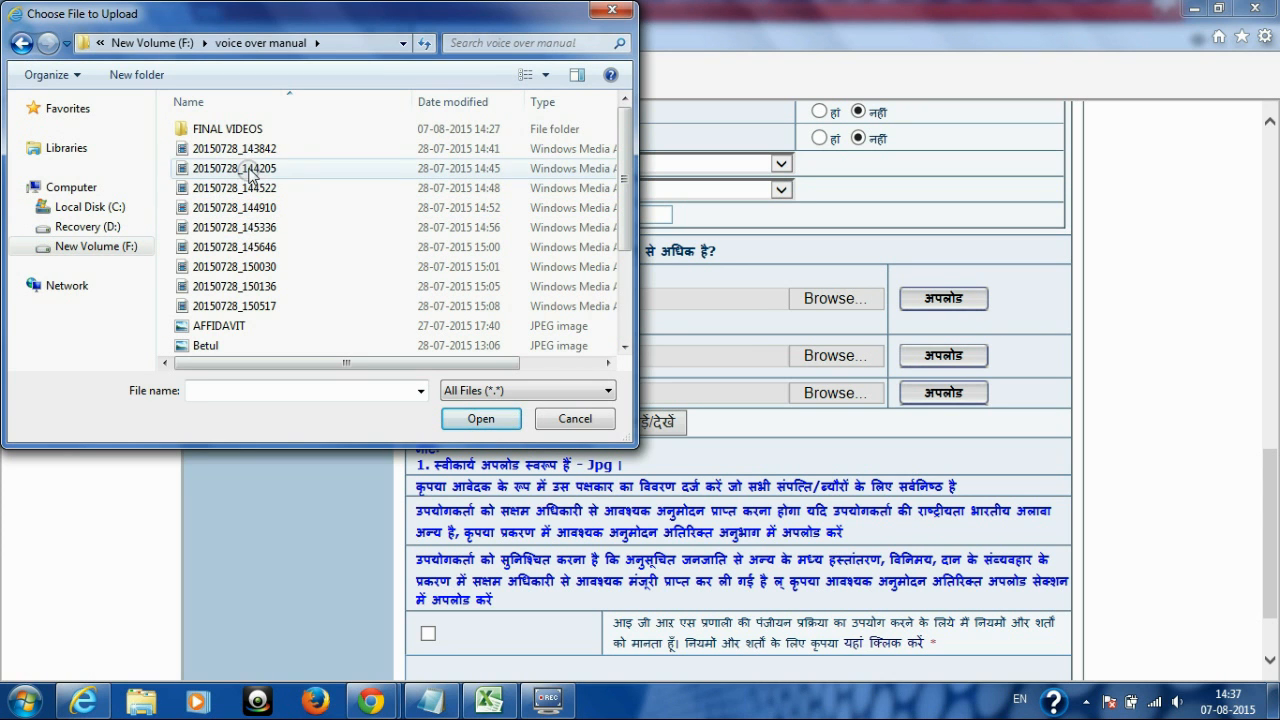
{"action": "scroll", "coordinate": [615, 240], "scroll_direction": "down", "scroll_amount": 3}
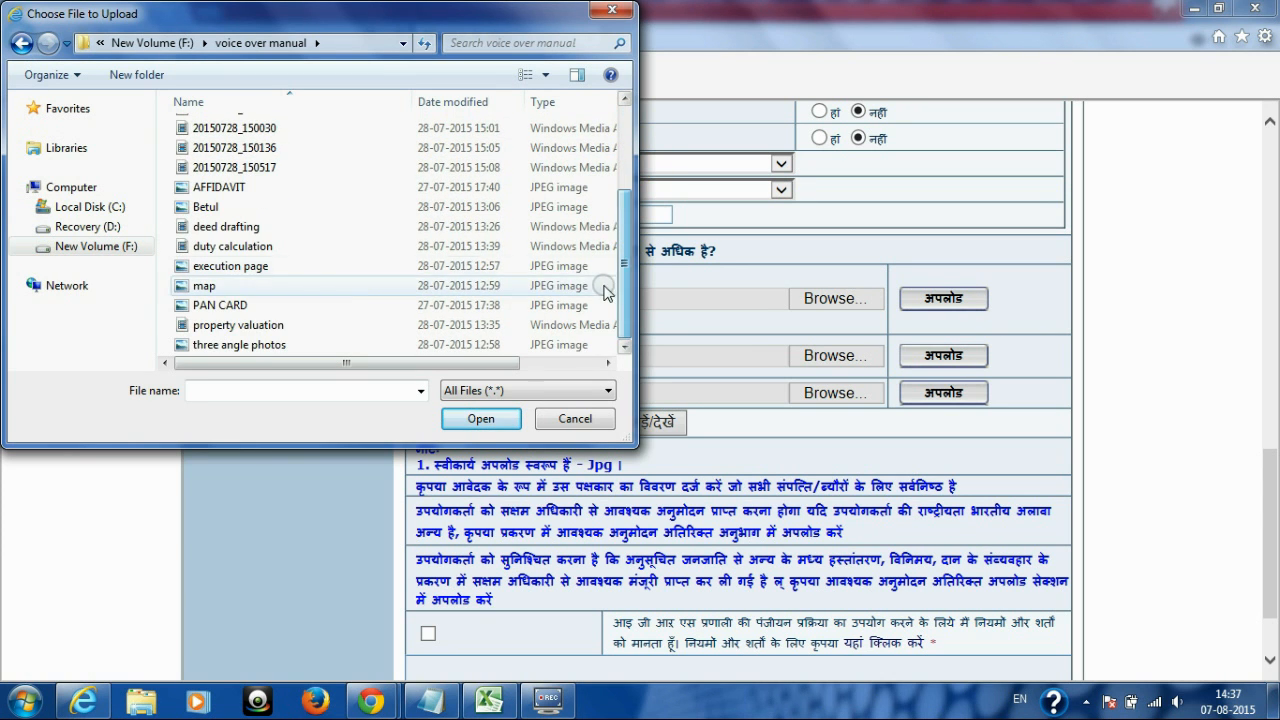
{"action": "double_click", "coordinate": [266, 306]}
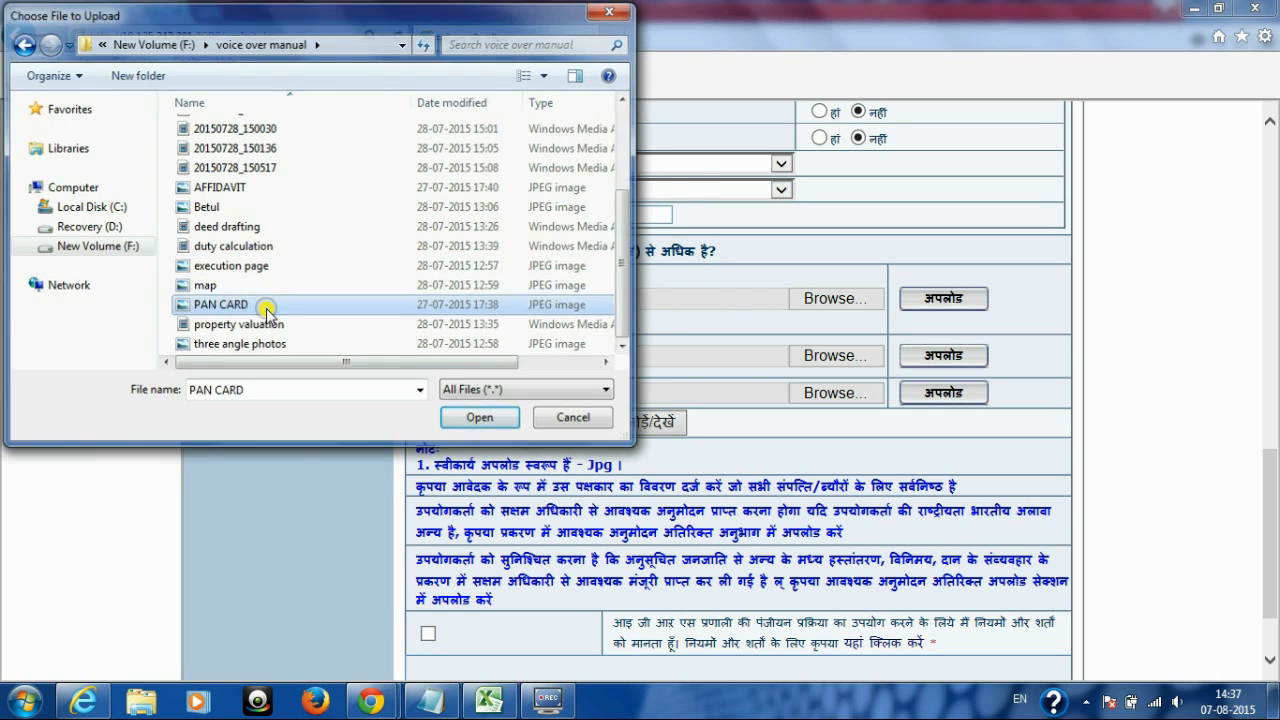
{"action": "left_click", "coordinate": [943, 299]}
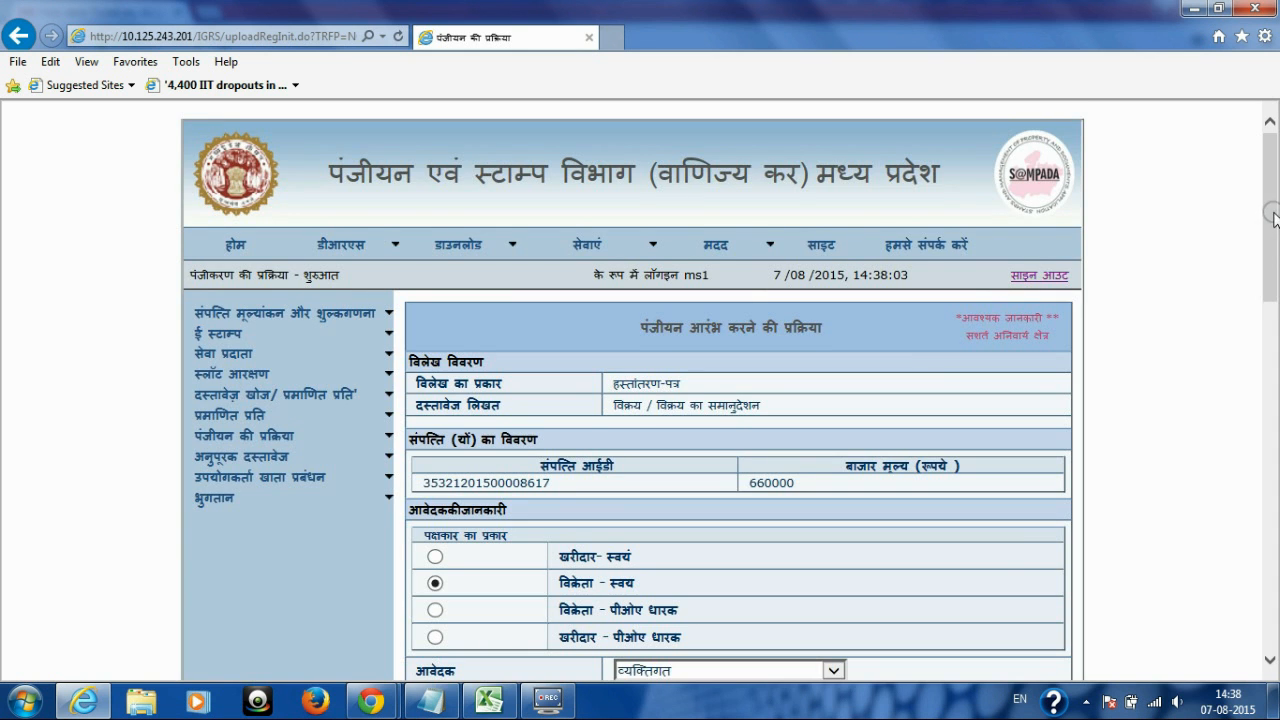
{"action": "left_click_drag", "start_coordinate": [1270, 200], "coordinate": [1276, 537]}
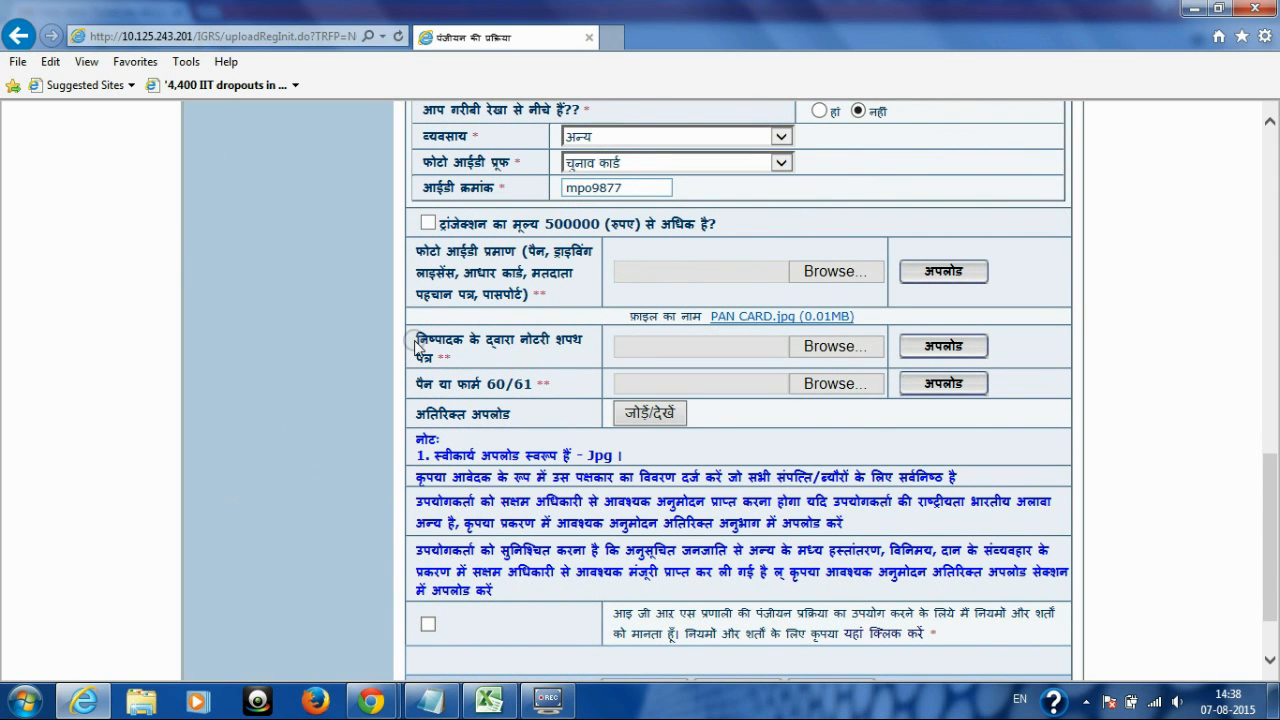
{"action": "left_click_drag", "start_coordinate": [418, 337], "coordinate": [444, 358]}
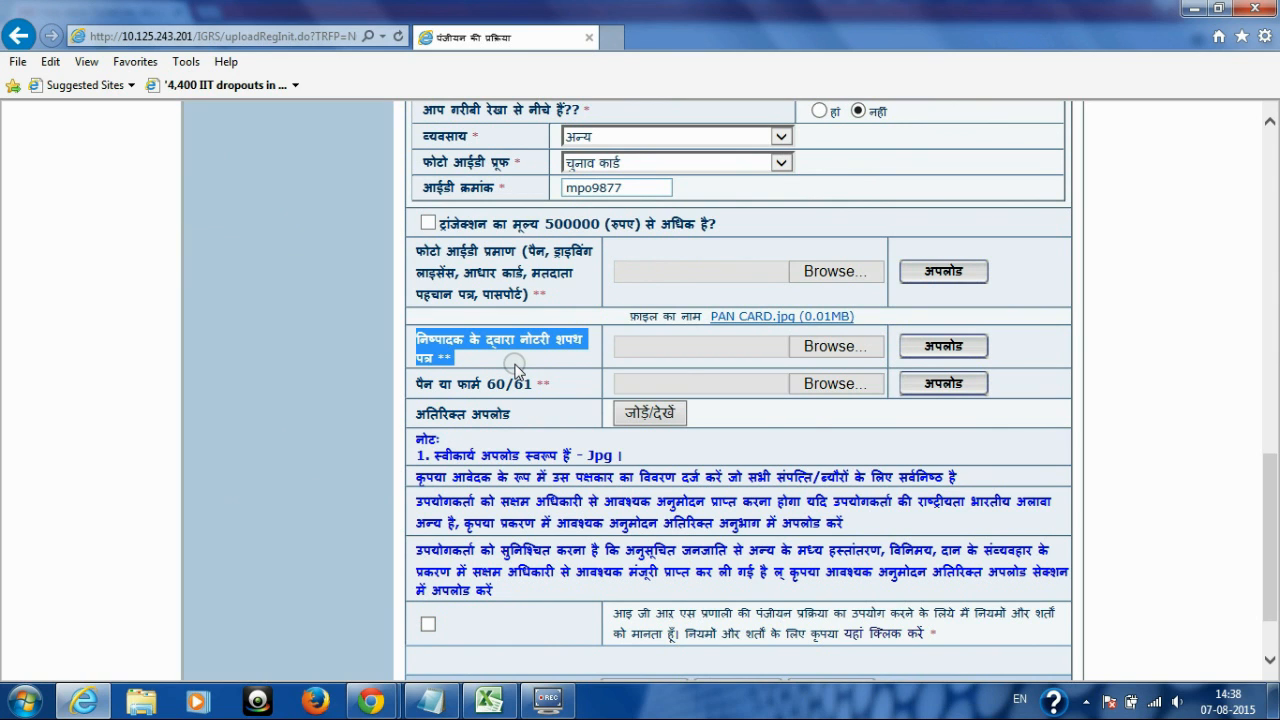
Step: Upload AFFIDAVIT.jpg as the executant's notary affidavit
{"action": "left_click", "coordinate": [514, 366]}
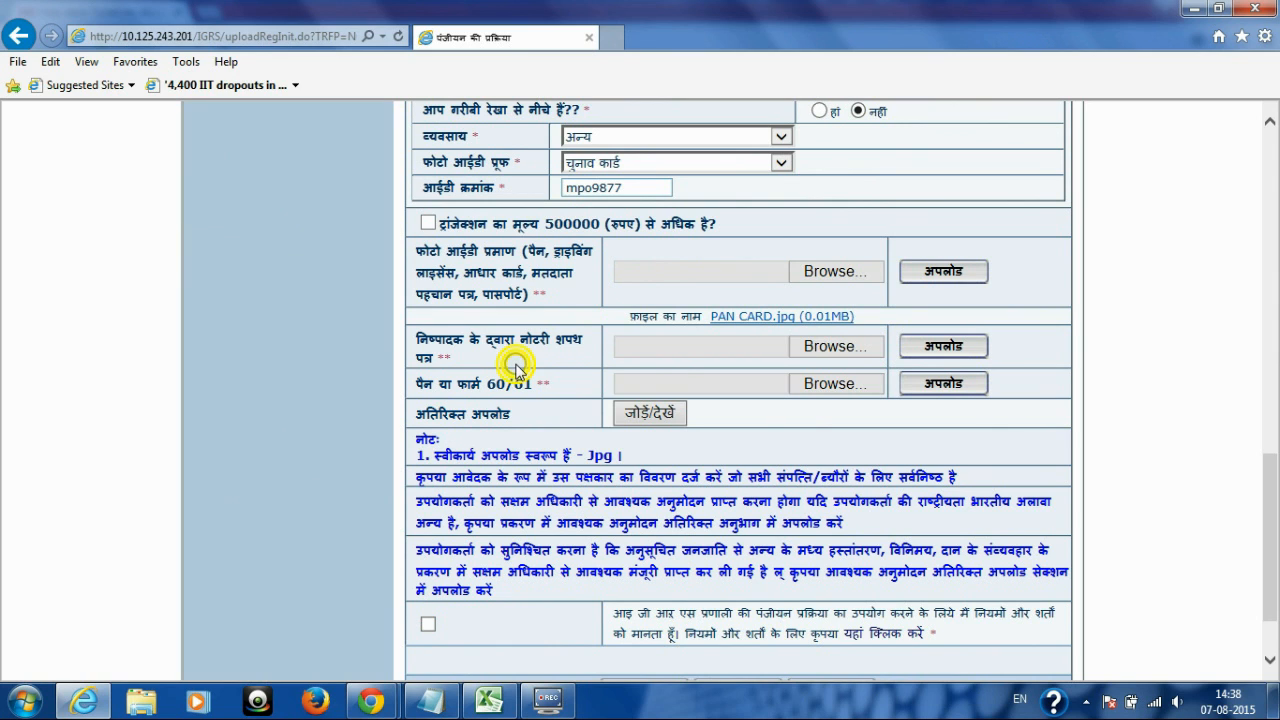
{"action": "left_click", "coordinate": [833, 347]}
{"action": "left_click_drag", "start_coordinate": [624, 213], "coordinate": [627, 320]}
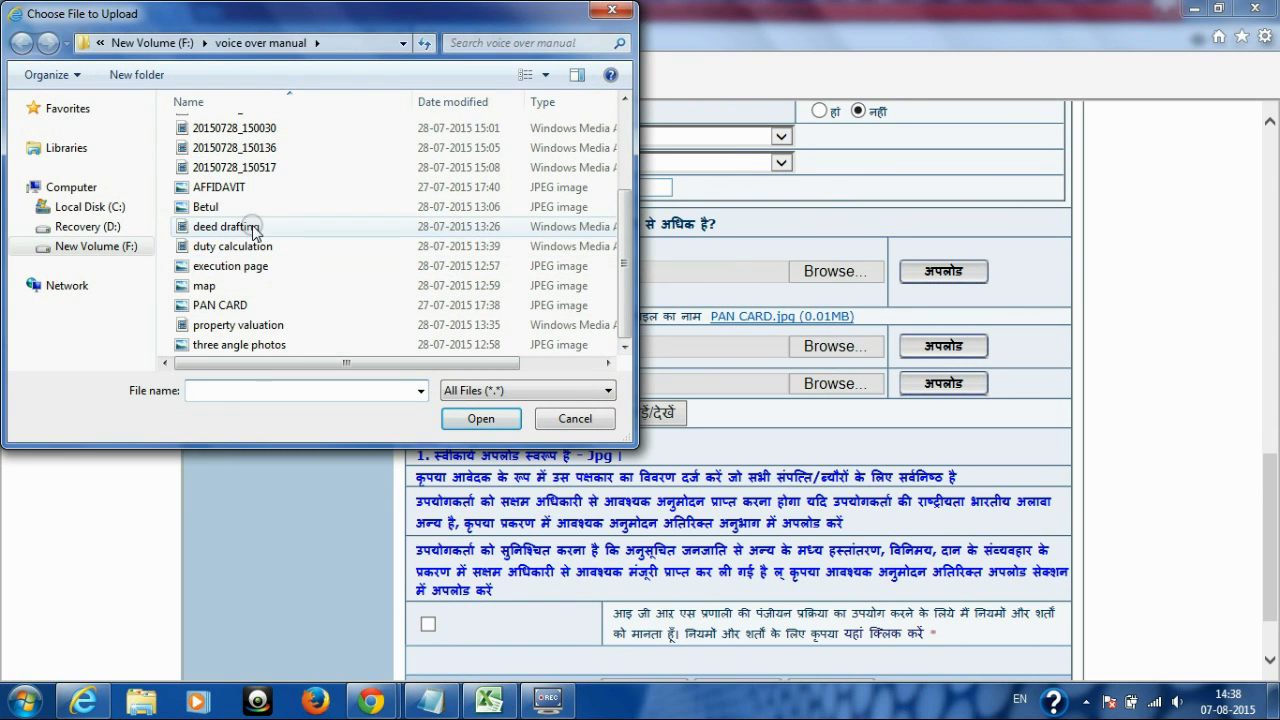
{"action": "double_click", "coordinate": [218, 187]}
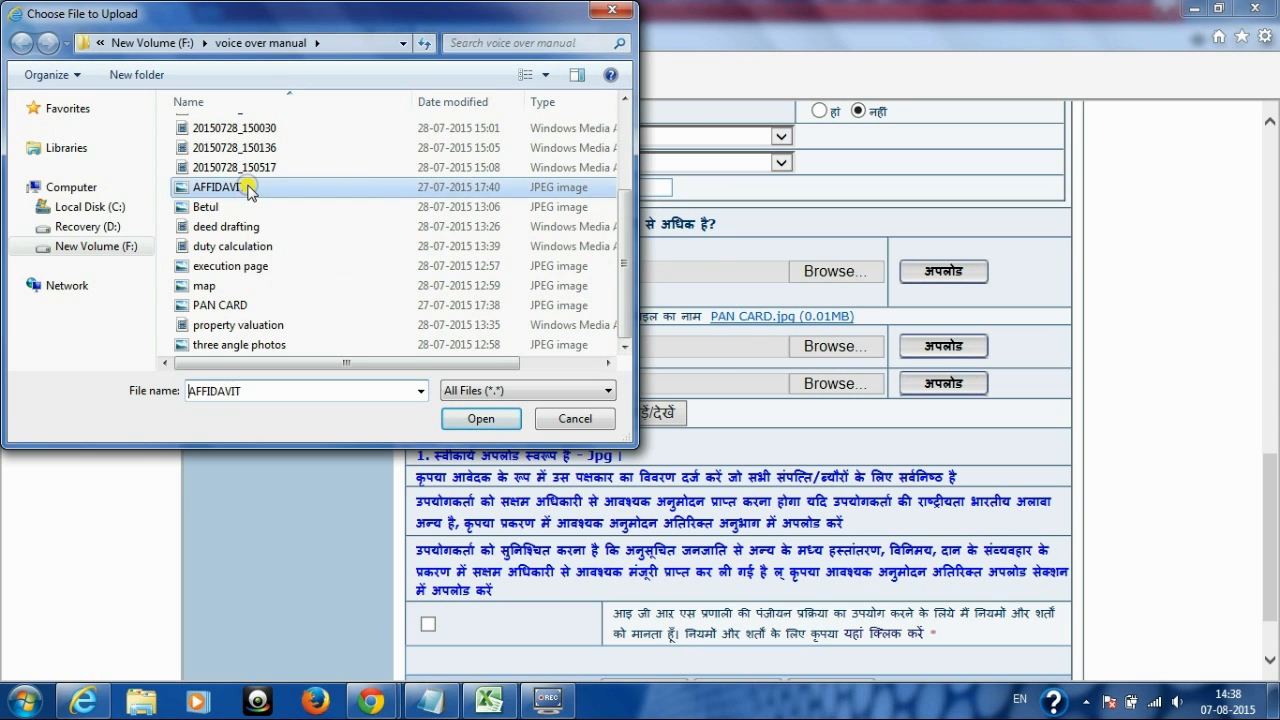
{"action": "left_click", "coordinate": [932, 348]}
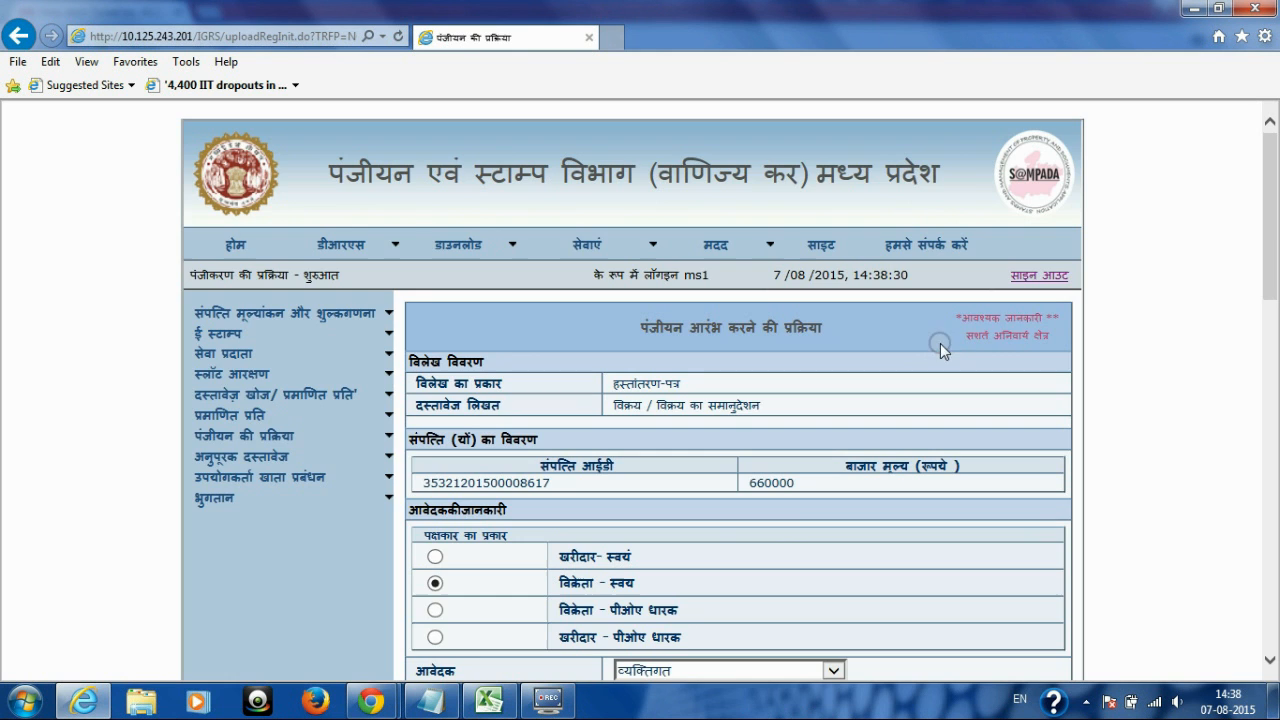
{"action": "left_click_drag", "start_coordinate": [1270, 215], "coordinate": [1261, 590]}
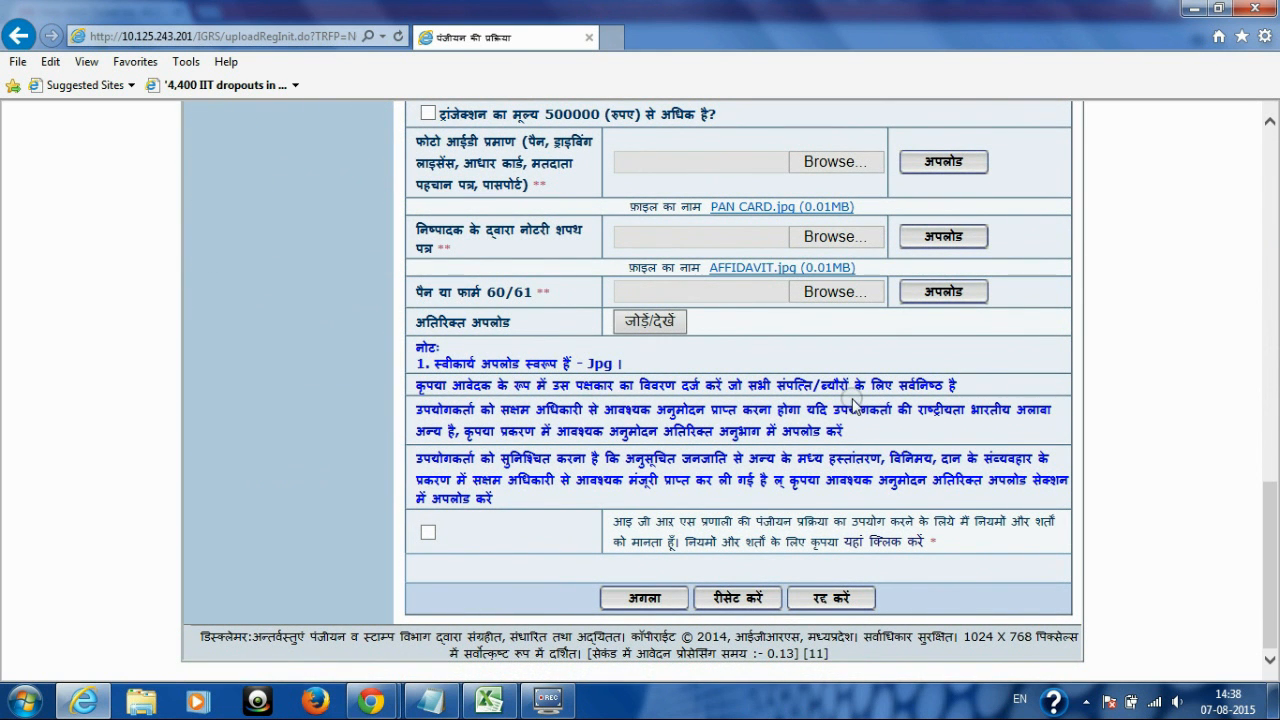
{"action": "left_click_drag", "start_coordinate": [414, 320], "coordinate": [595, 320]}
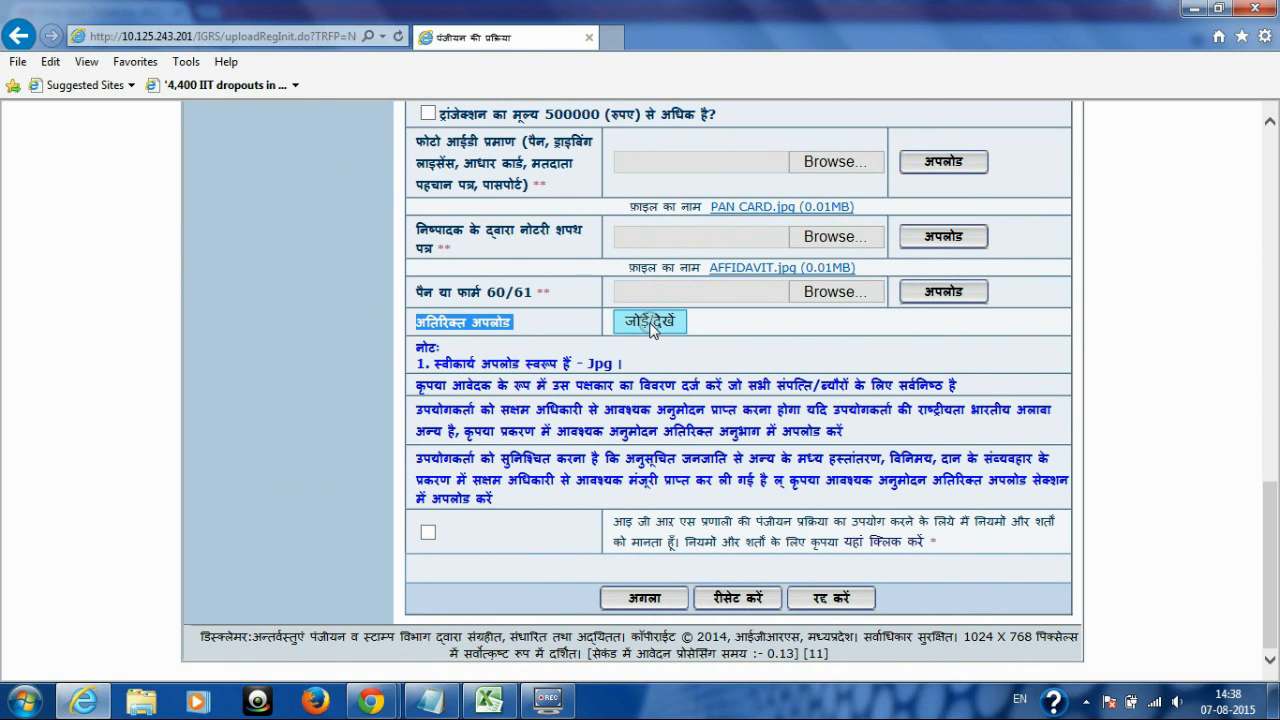
Step: Attach Betul.jpg as an additional upload named extra_files, then close the popup
{"action": "left_click", "coordinate": [649, 322]}
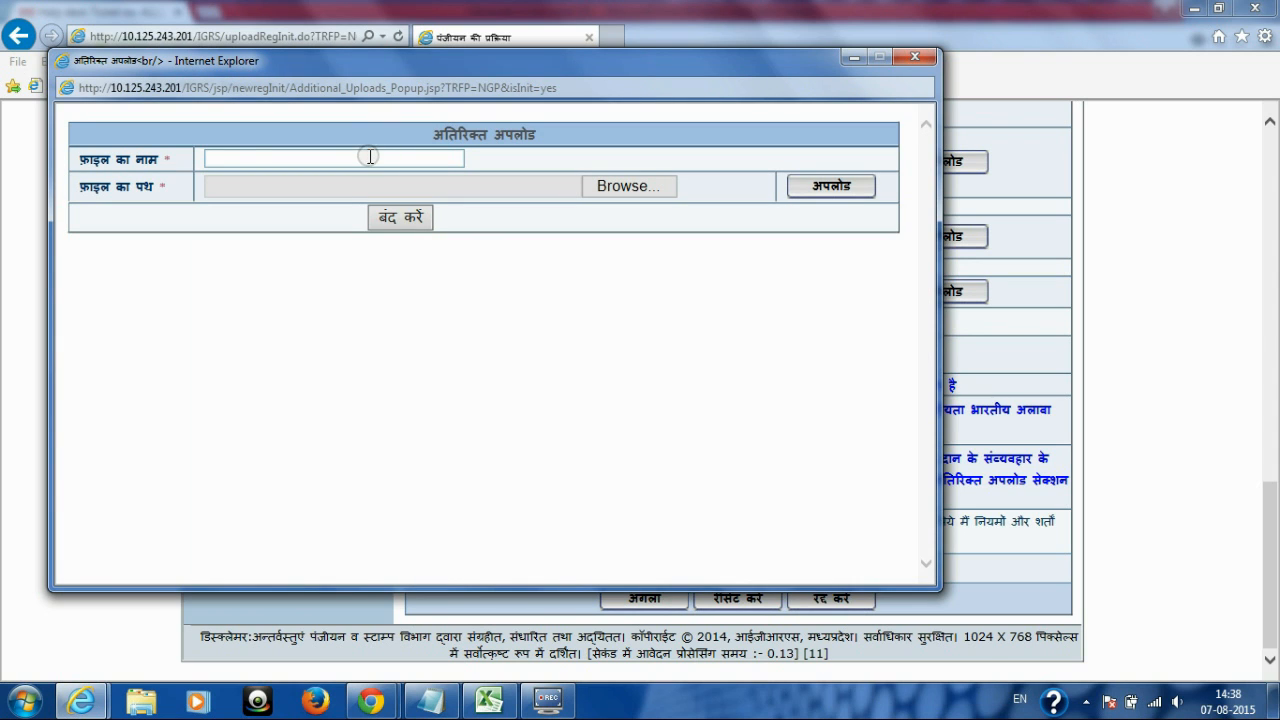
{"action": "left_click_drag", "start_coordinate": [74, 159], "coordinate": [166, 159]}
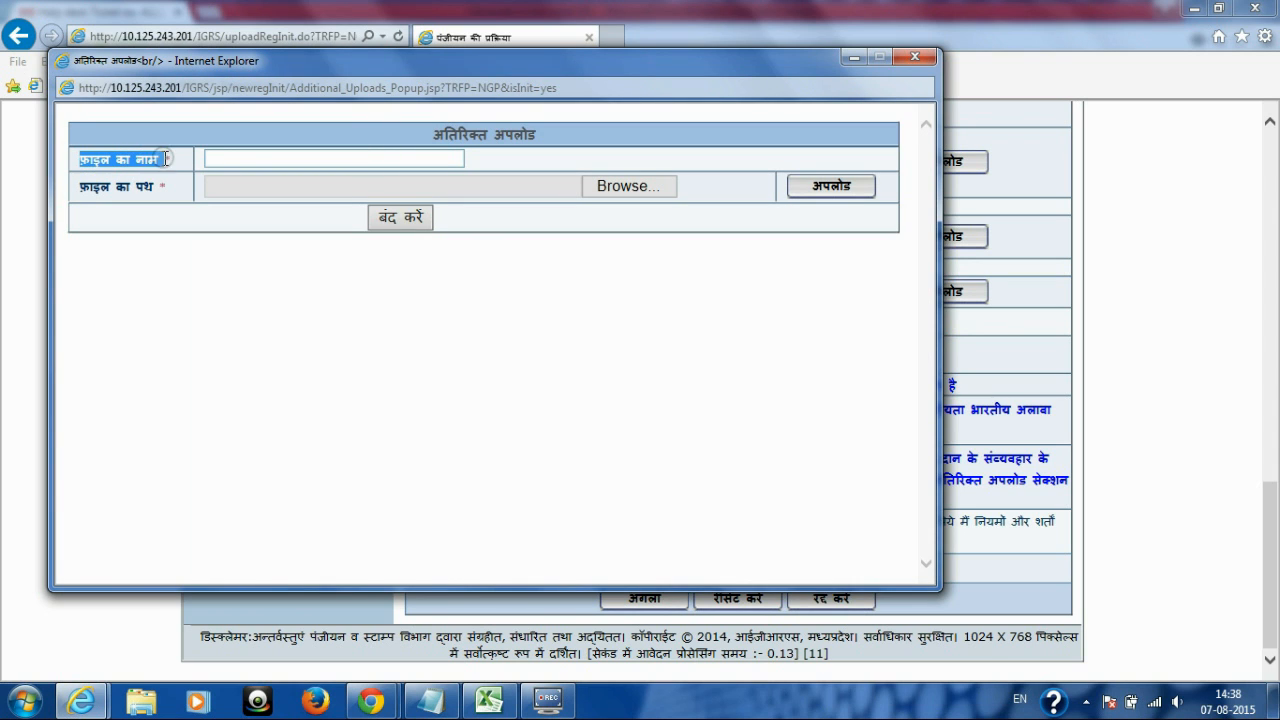
{"action": "left_click", "coordinate": [248, 152]}
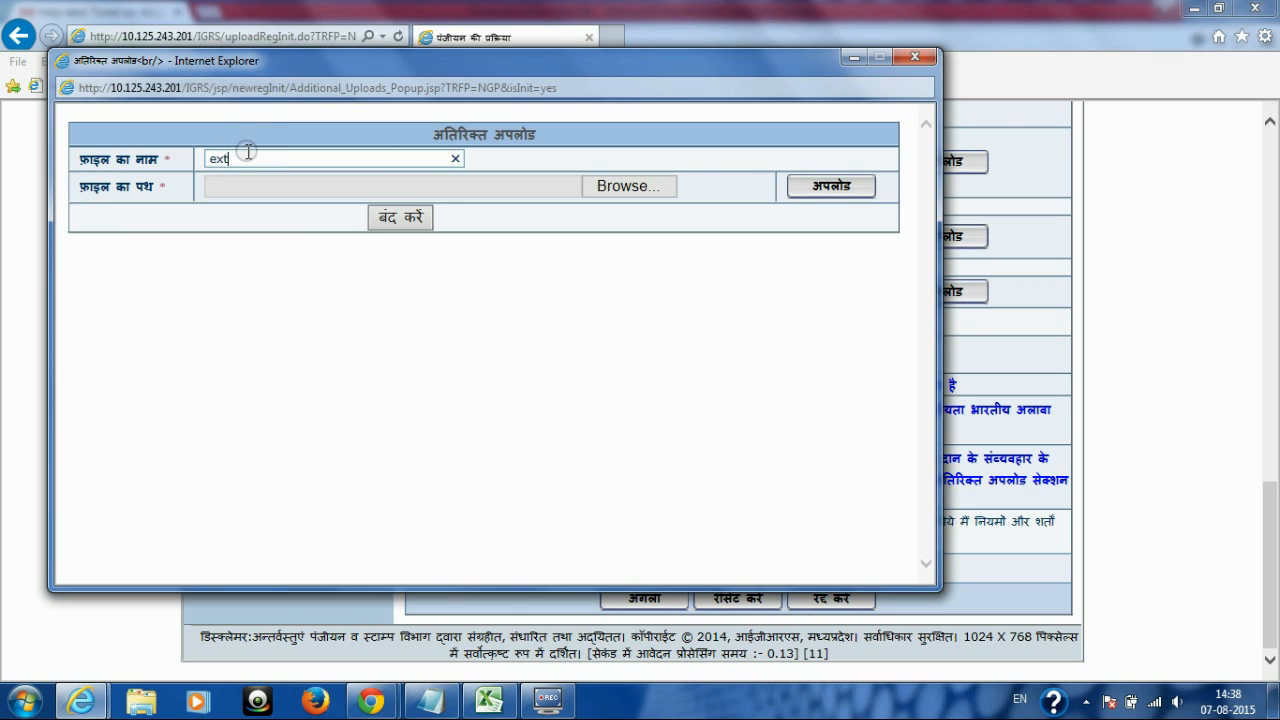
{"action": "type", "text": "extra_fi"}
{"action": "left_click", "coordinate": [264, 160]}
{"action": "type", "text": "les"}
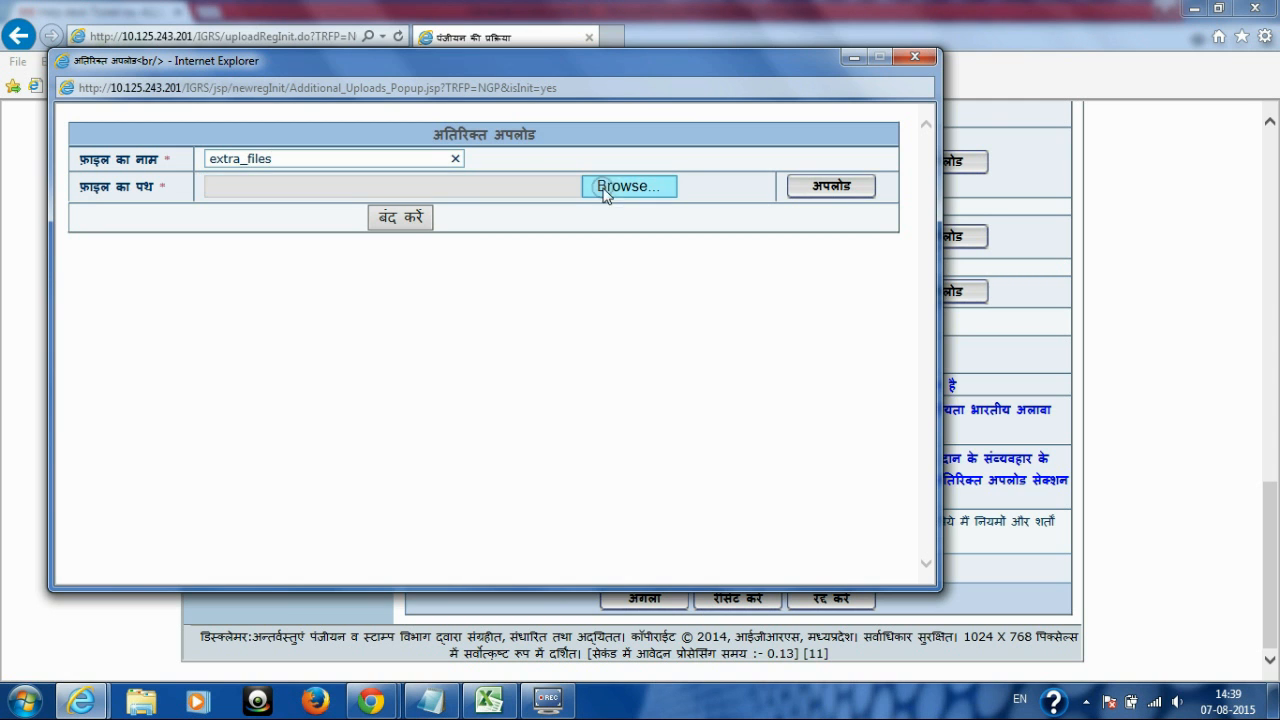
{"action": "left_click", "coordinate": [621, 187]}
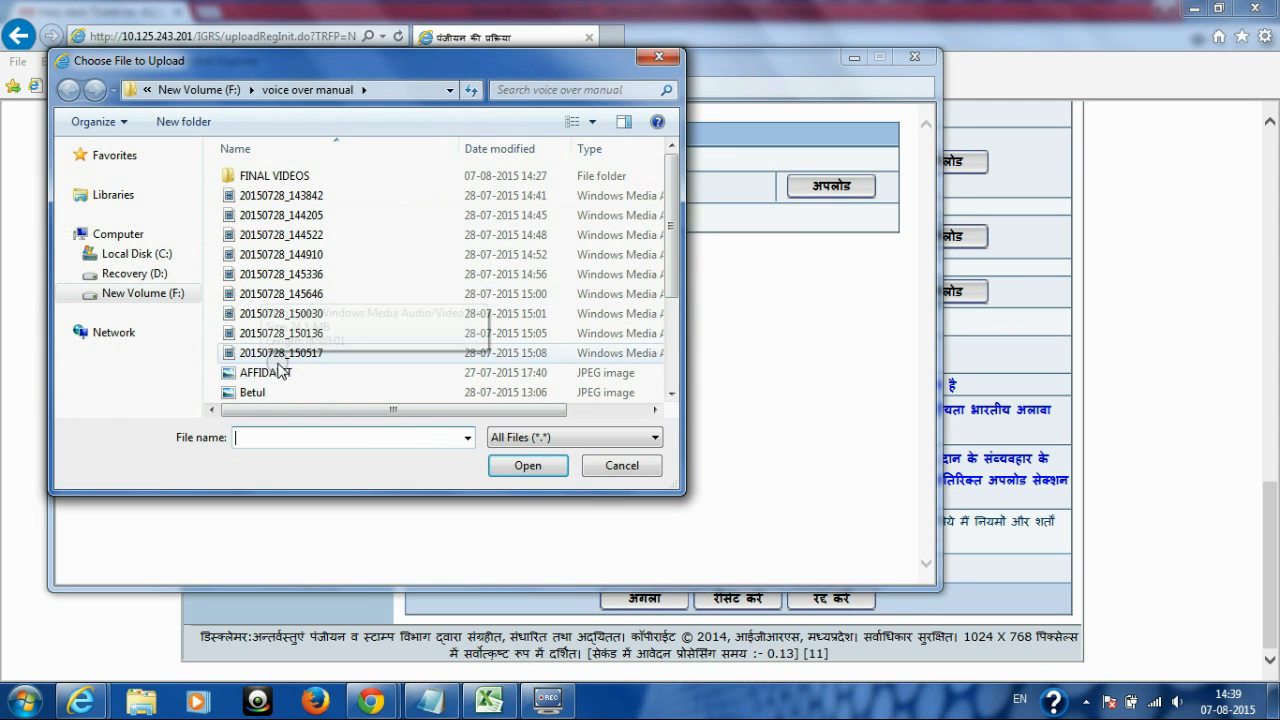
{"action": "double_click", "coordinate": [265, 390]}
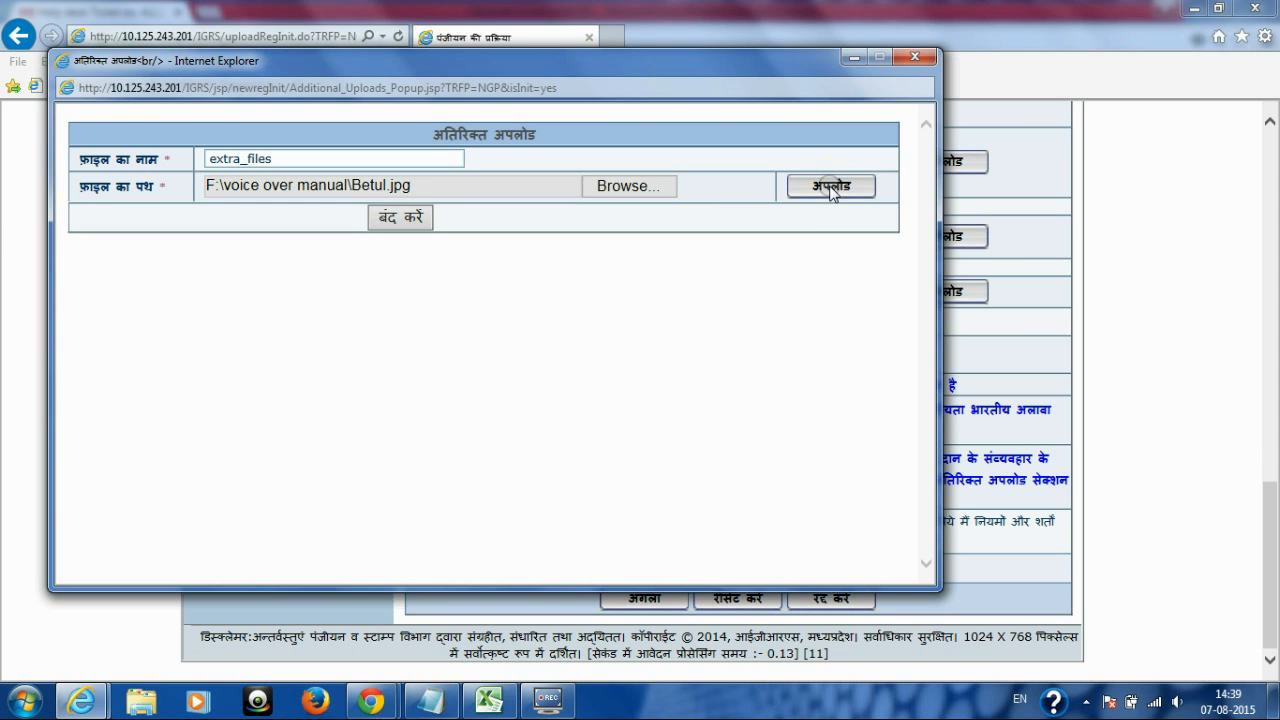
{"action": "left_click", "coordinate": [830, 189]}
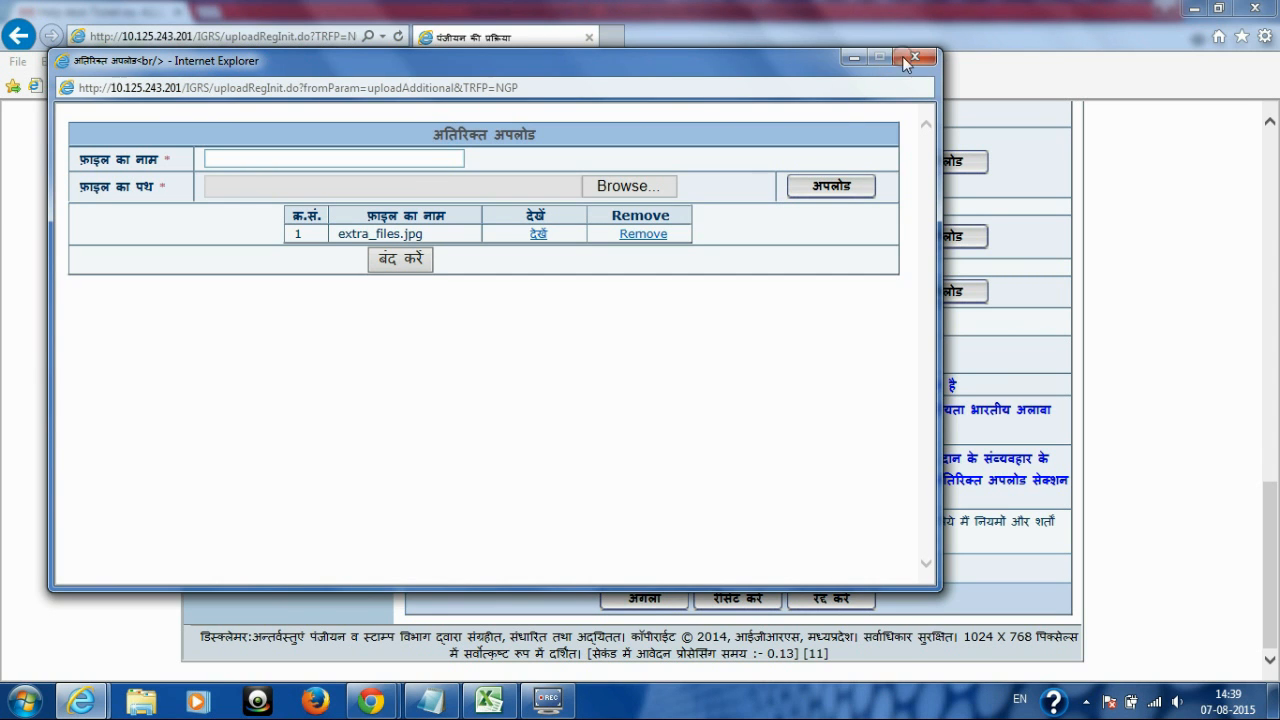
{"action": "left_click", "coordinate": [917, 58]}
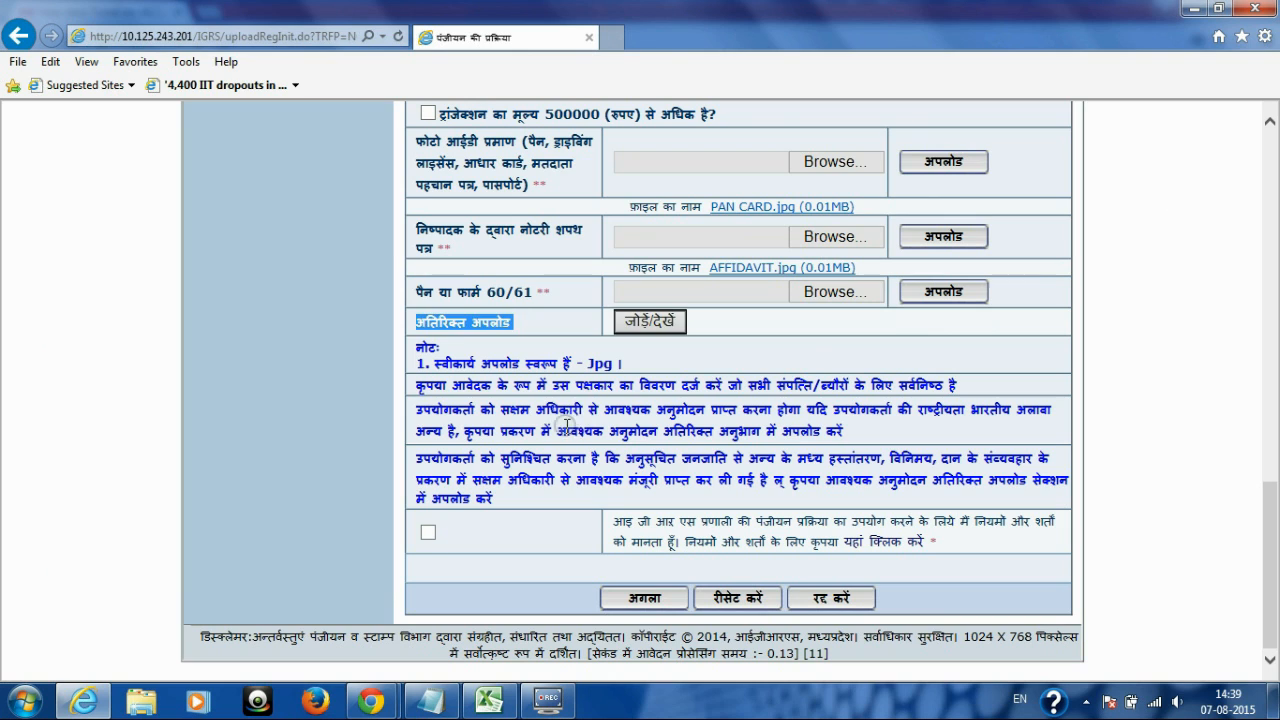
Step: Read the Jpg format note and the full terms and conditions, then close the terms window
{"action": "left_click_drag", "start_coordinate": [435, 362], "coordinate": [628, 363]}
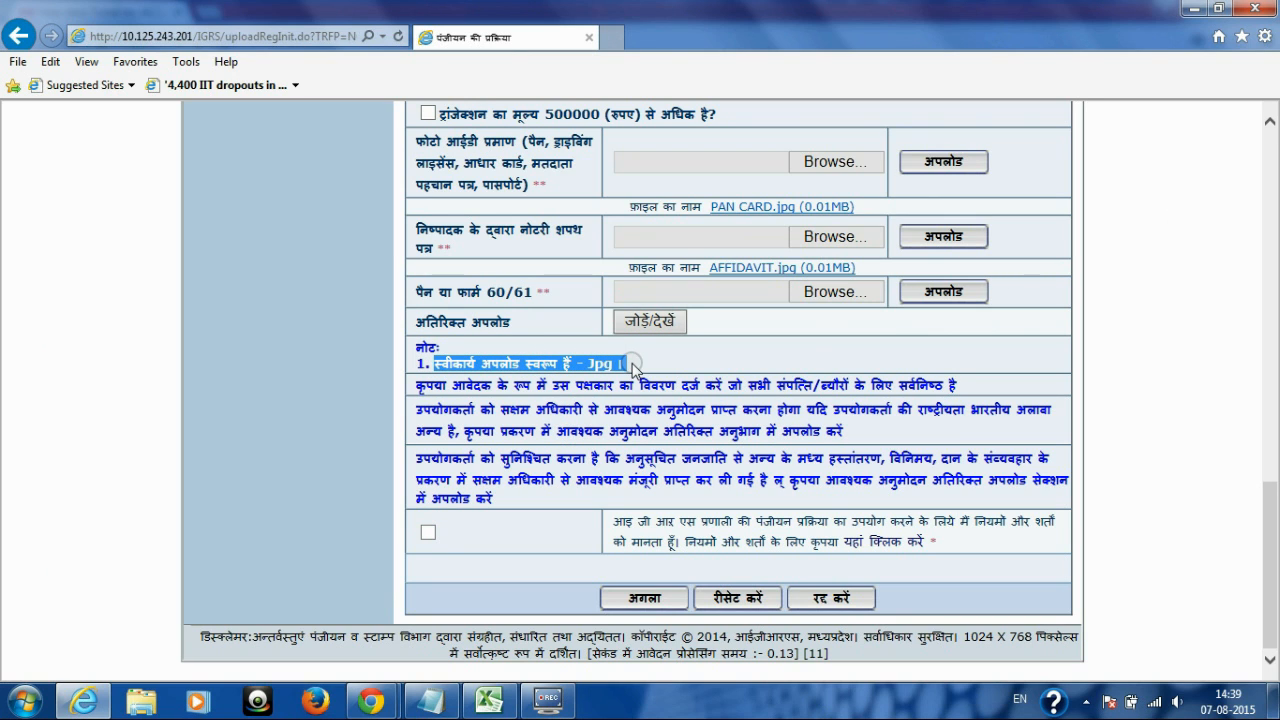
{"action": "left_click", "coordinate": [585, 407]}
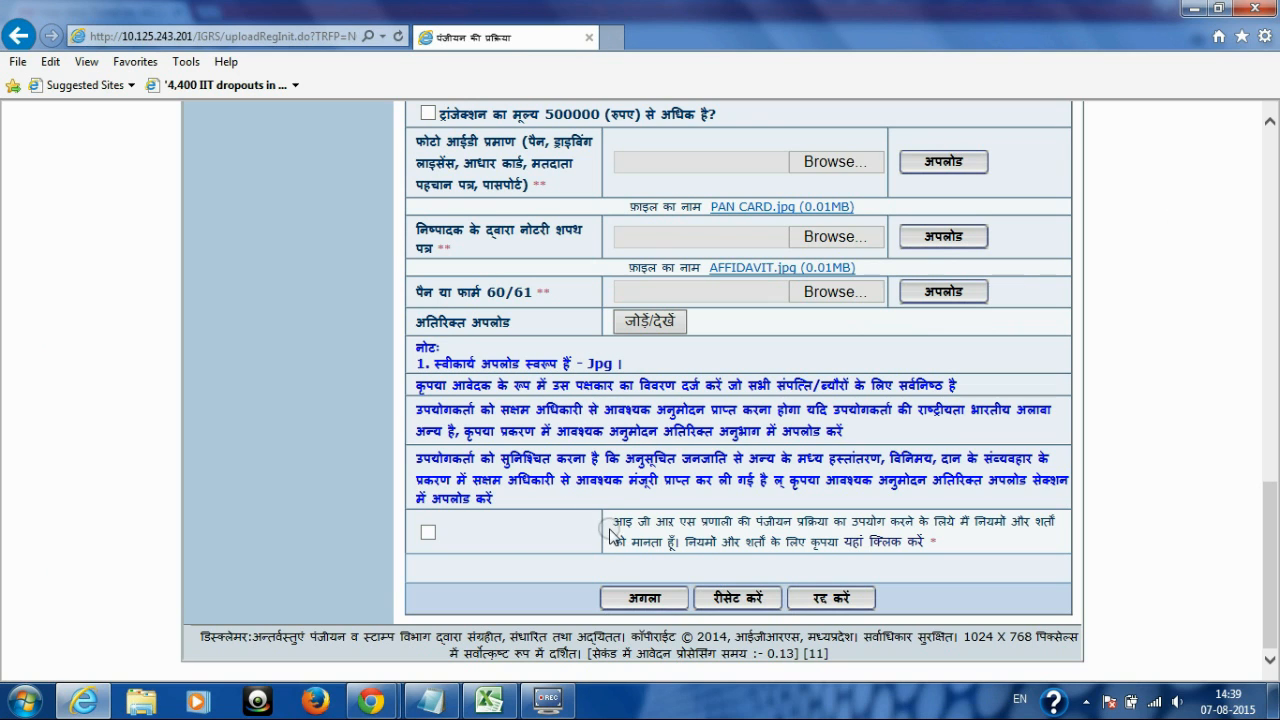
{"action": "left_click_drag", "start_coordinate": [612, 519], "coordinate": [1005, 557]}
{"action": "left_click", "coordinate": [1005, 555]}
{"action": "left_click", "coordinate": [885, 541]}
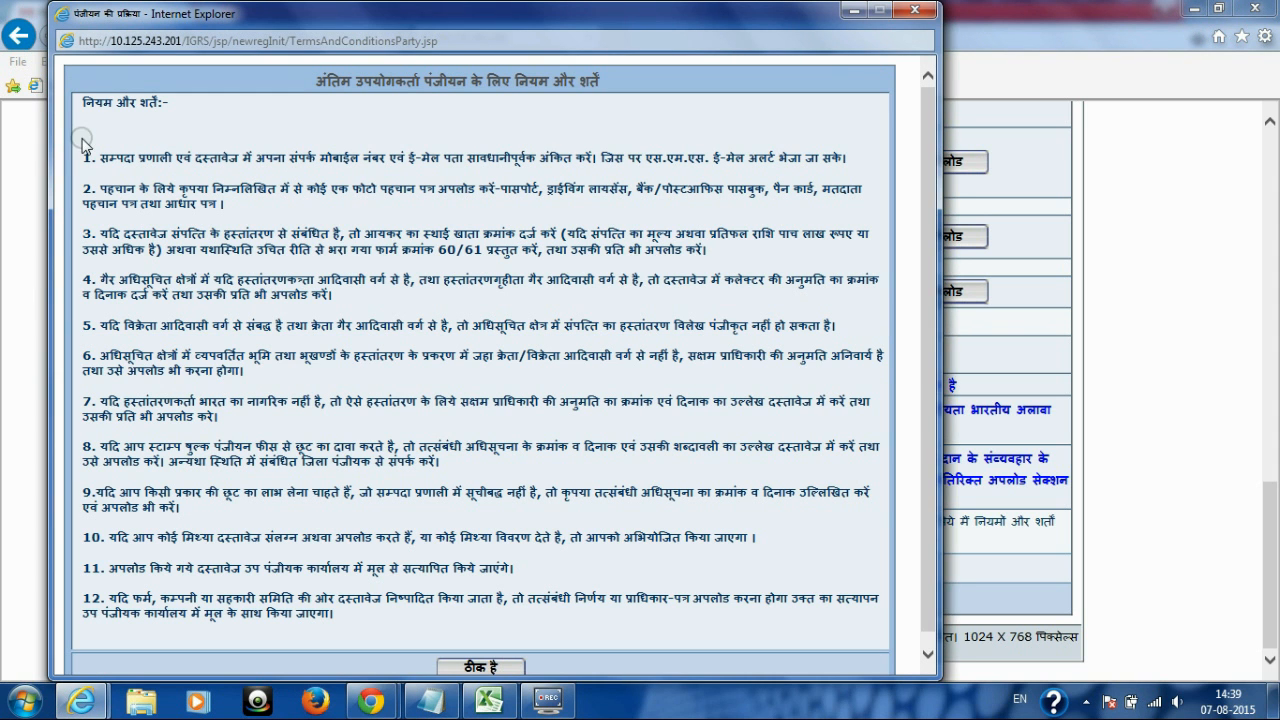
{"action": "left_click_drag", "start_coordinate": [87, 103], "coordinate": [177, 103]}
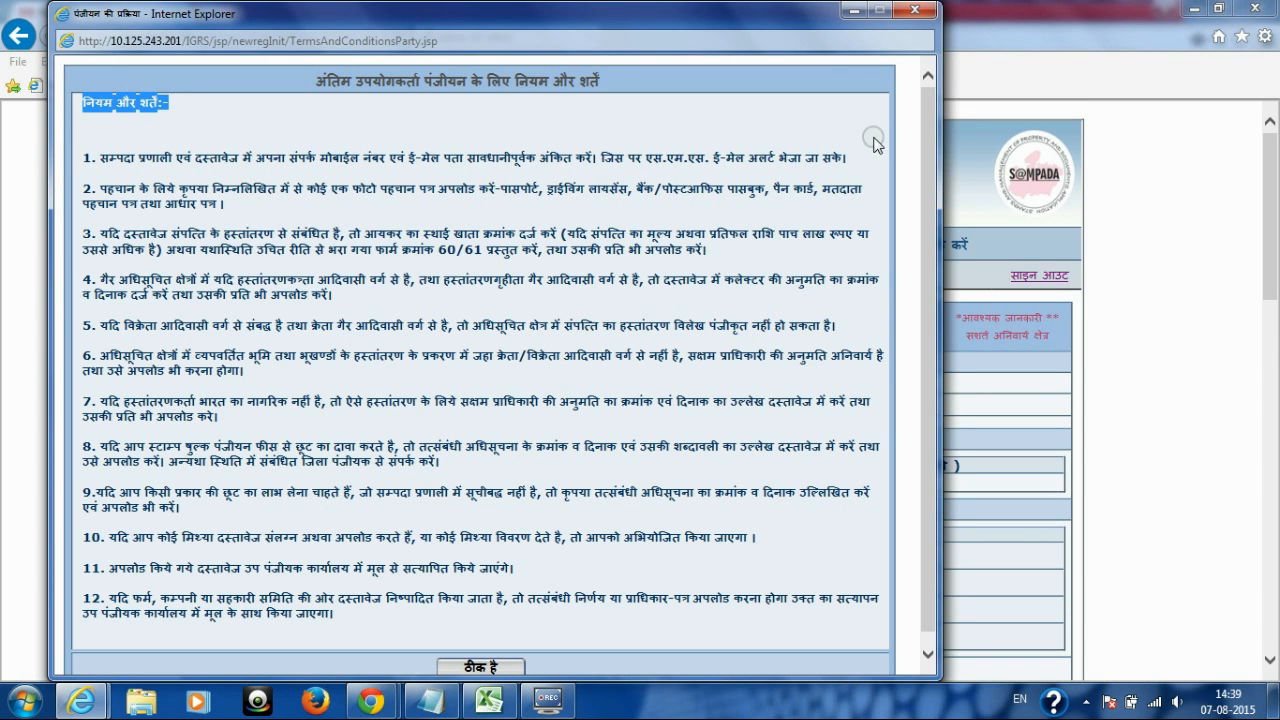
{"action": "left_click_drag", "start_coordinate": [935, 162], "coordinate": [933, 172]}
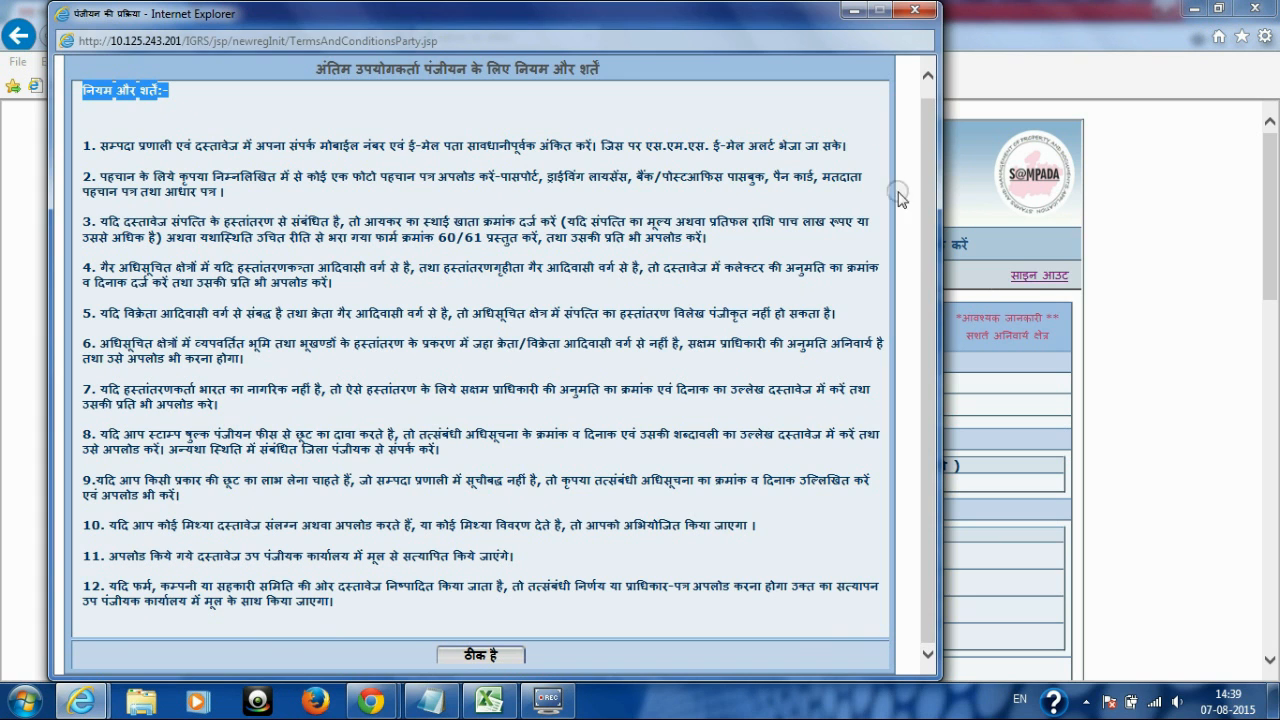
{"action": "left_click", "coordinate": [930, 11]}
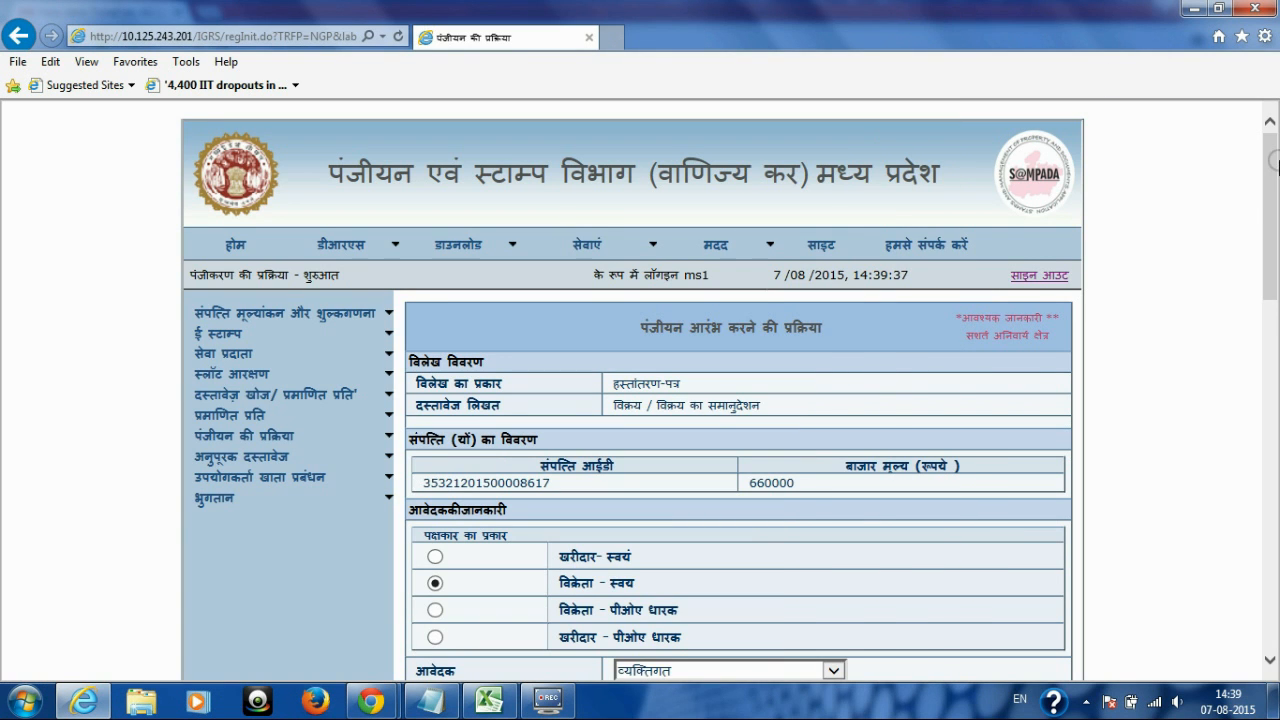
Step: Save the seller's details with अगला, then select खरीदार- स्वयं as the next party type
{"action": "left_click_drag", "start_coordinate": [1272, 160], "coordinate": [1272, 505]}
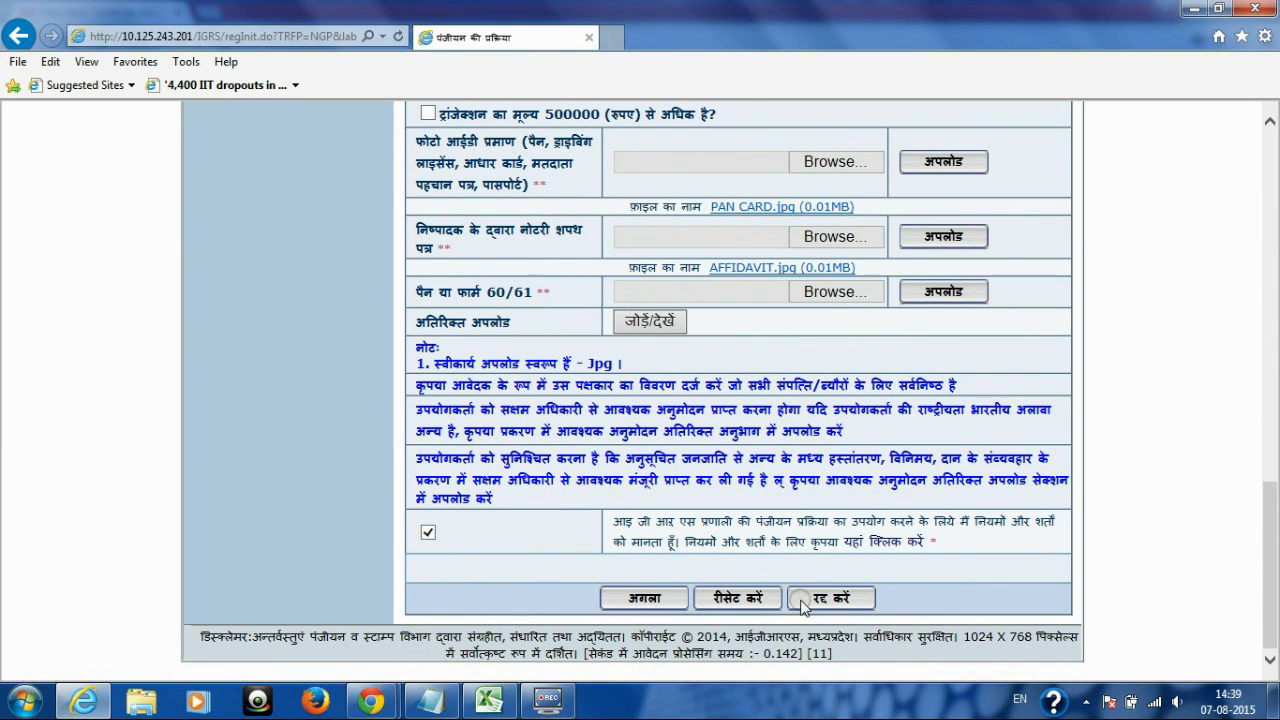
{"action": "left_click", "coordinate": [640, 595]}
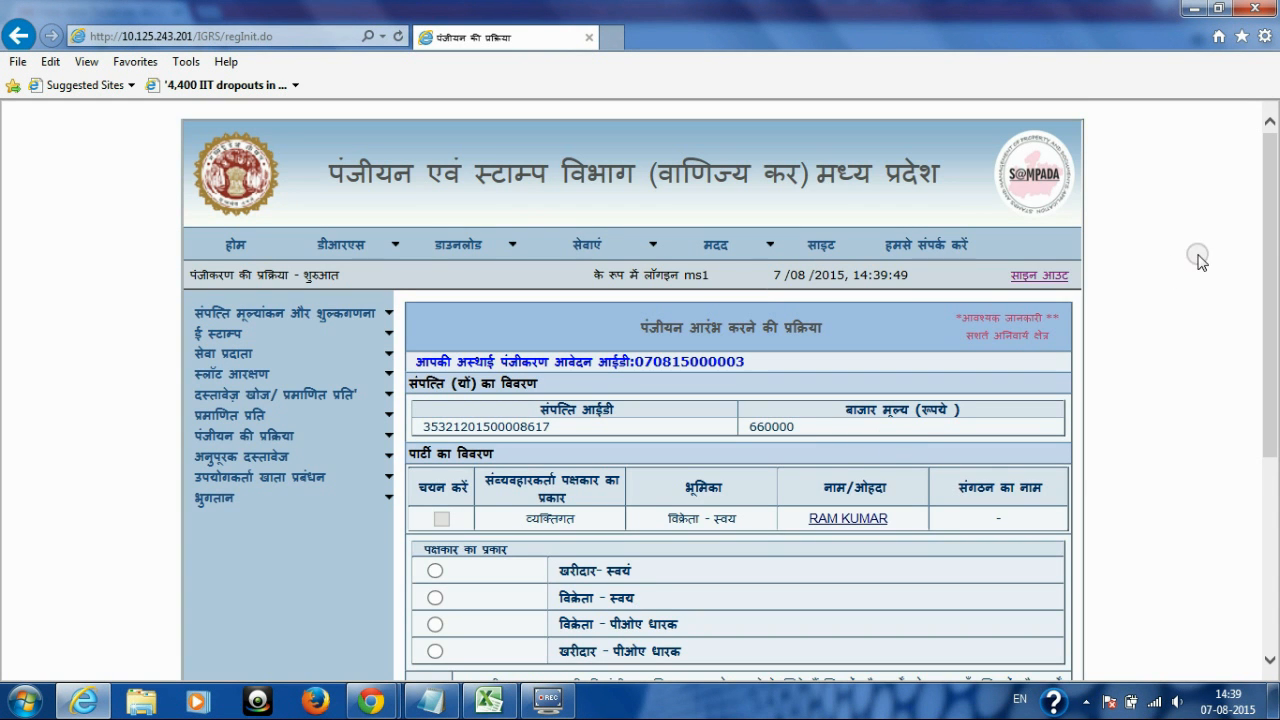
{"action": "scroll", "coordinate": [1200, 260], "scroll_direction": "down", "scroll_amount": 3}
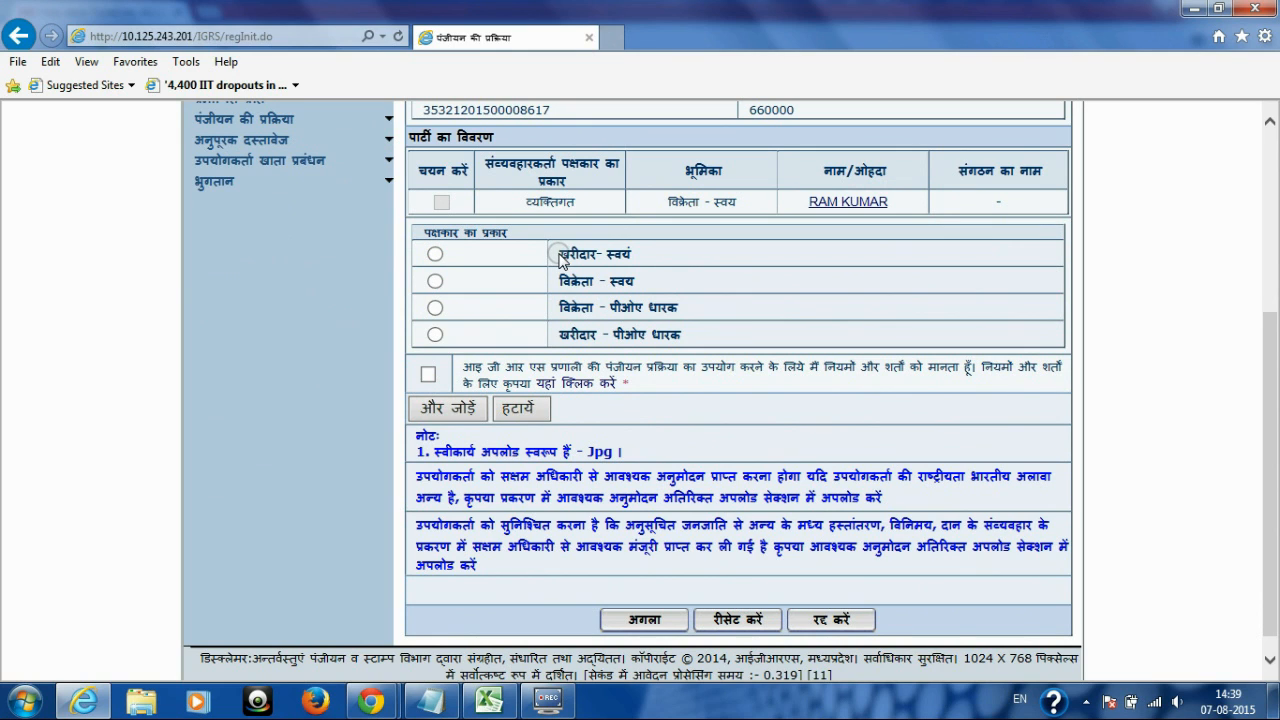
{"action": "triple_click", "coordinate": [561, 250]}
{"action": "left_click", "coordinate": [435, 254]}
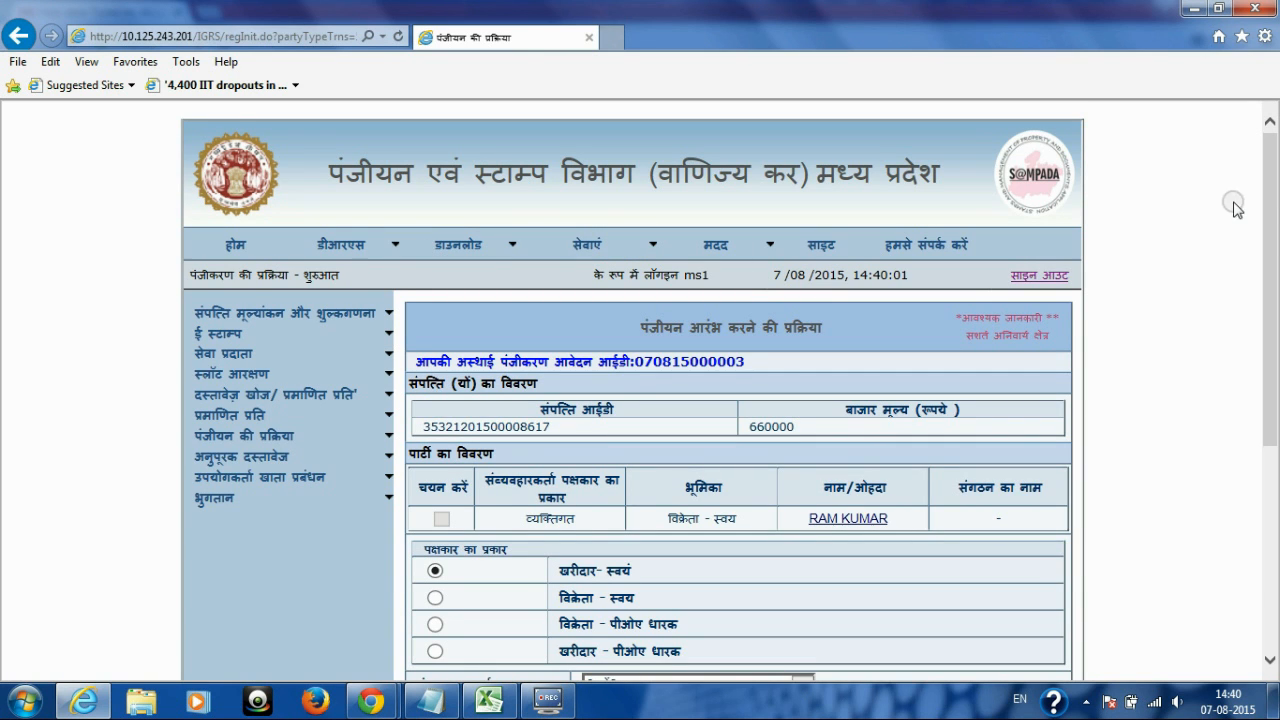
Step: Choose व्यक्तिगत as the buyer's transacting party type
{"action": "left_click_drag", "start_coordinate": [1268, 228], "coordinate": [1266, 320]}
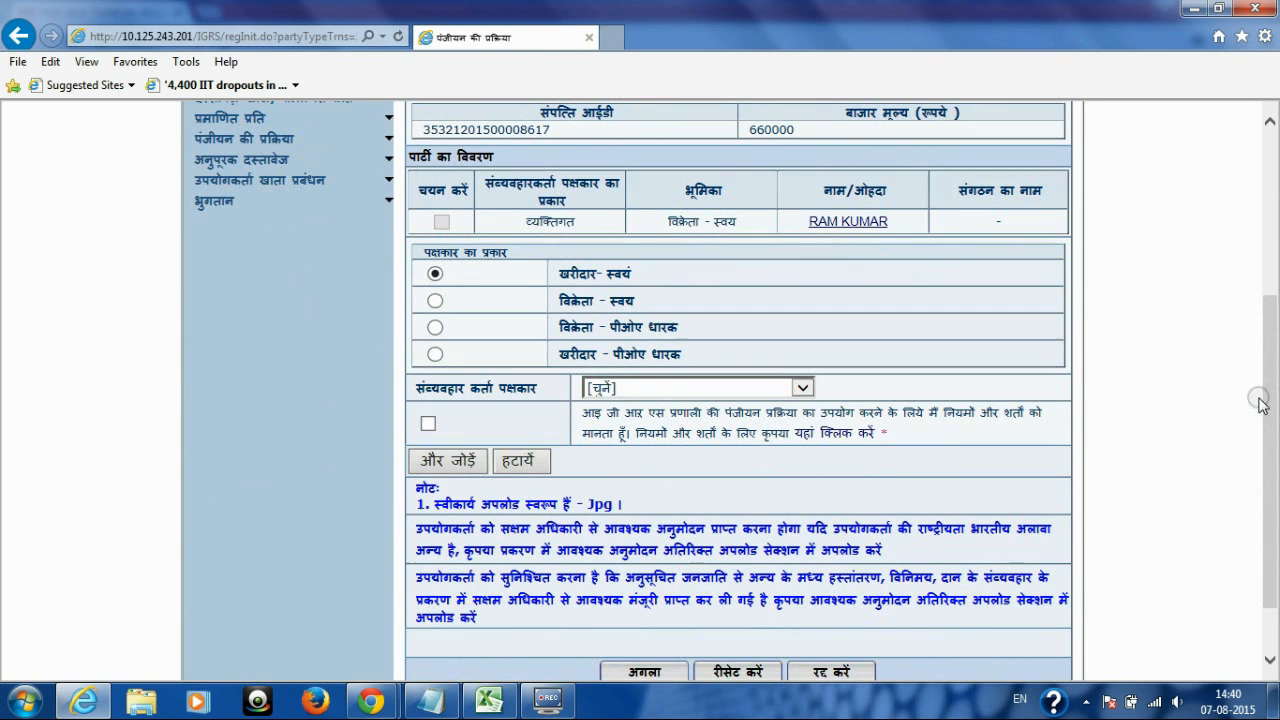
{"action": "left_click", "coordinate": [803, 389]}
{"action": "key", "text": "Down"}
{"action": "key", "text": "Down"}
{"action": "key", "text": "Down"}
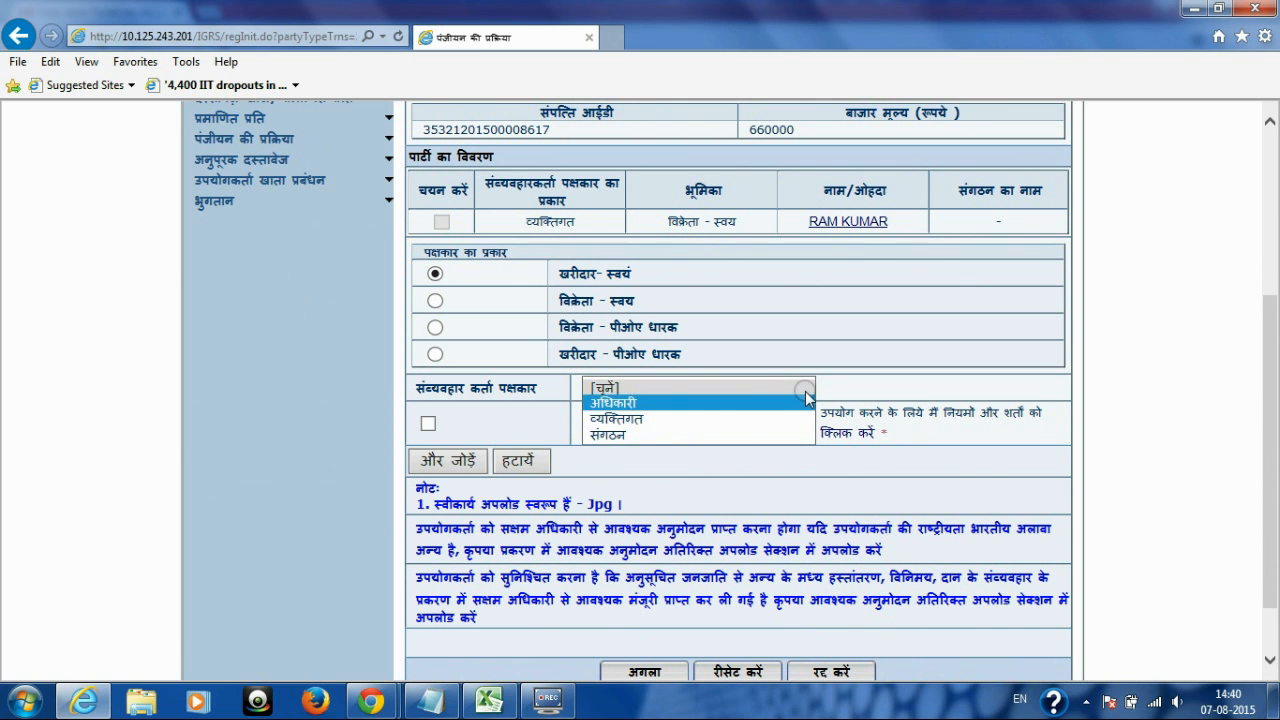
{"action": "key", "text": "Up"}
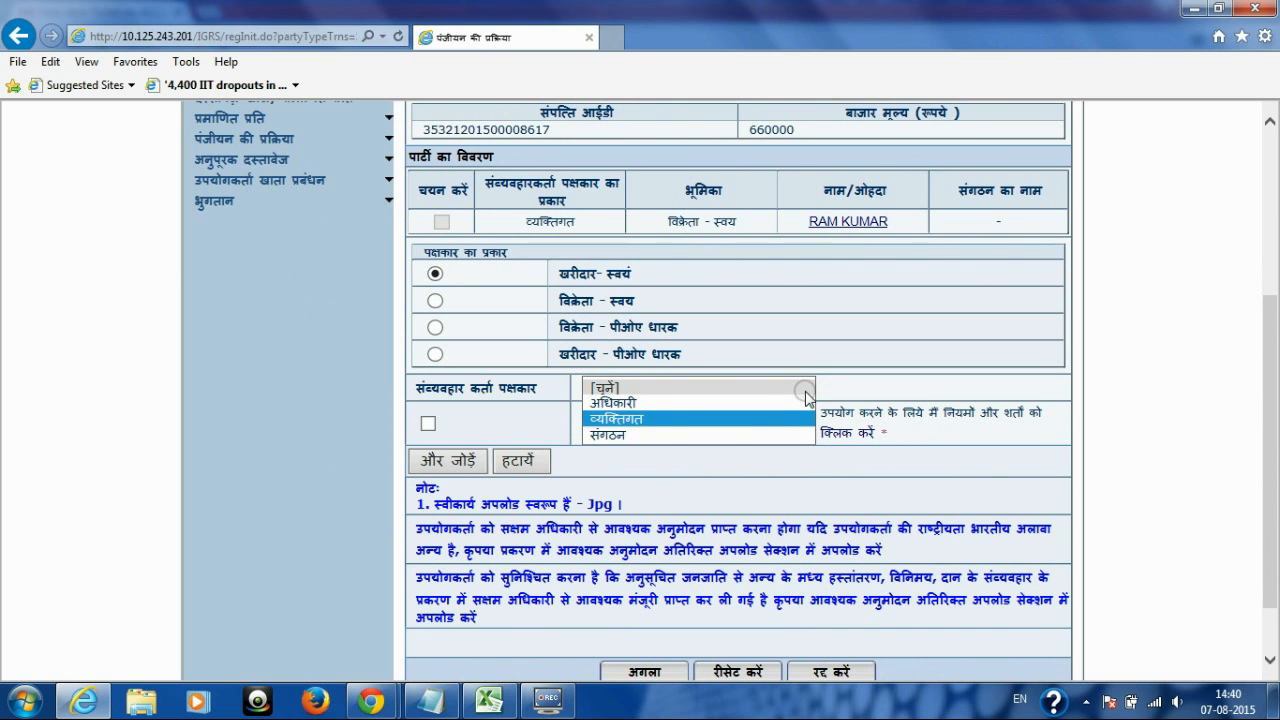
{"action": "key", "text": "Return"}
{"action": "left_click_drag", "start_coordinate": [1277, 197], "coordinate": [1270, 376]}
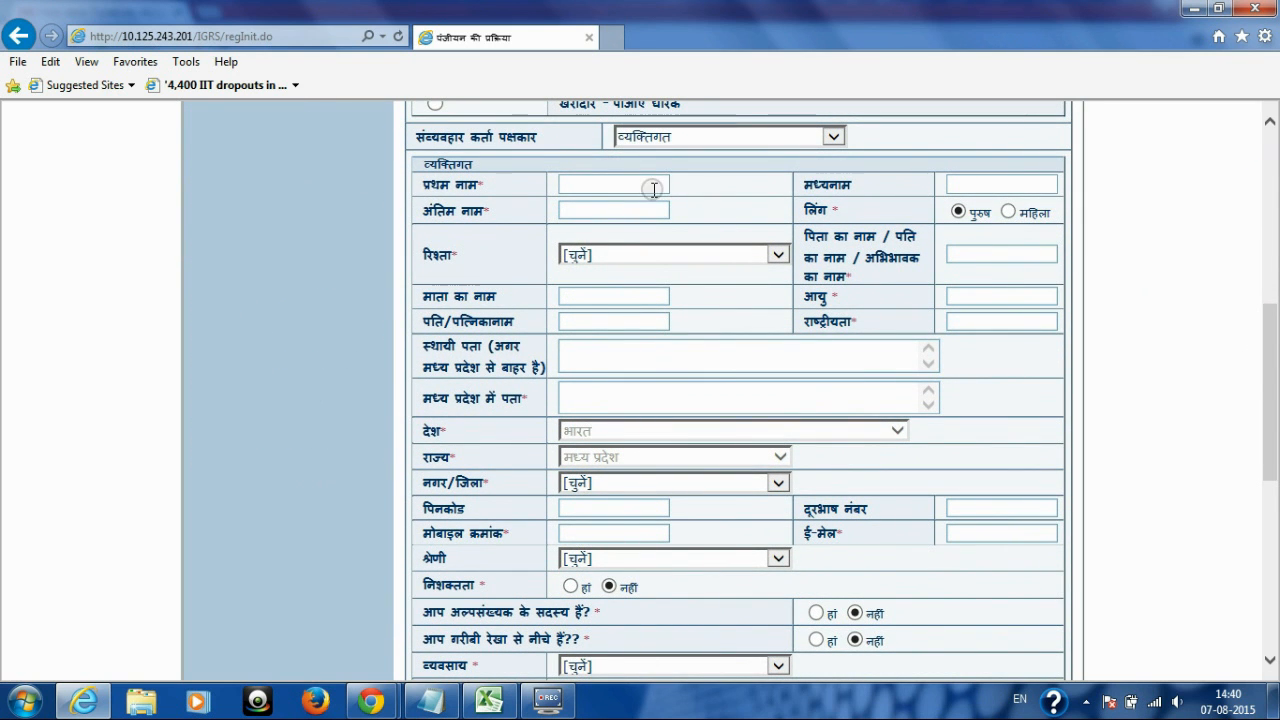
Step: Enter the buyer's first name and check the gender setting
{"action": "left_click_drag", "start_coordinate": [422, 184], "coordinate": [490, 188]}
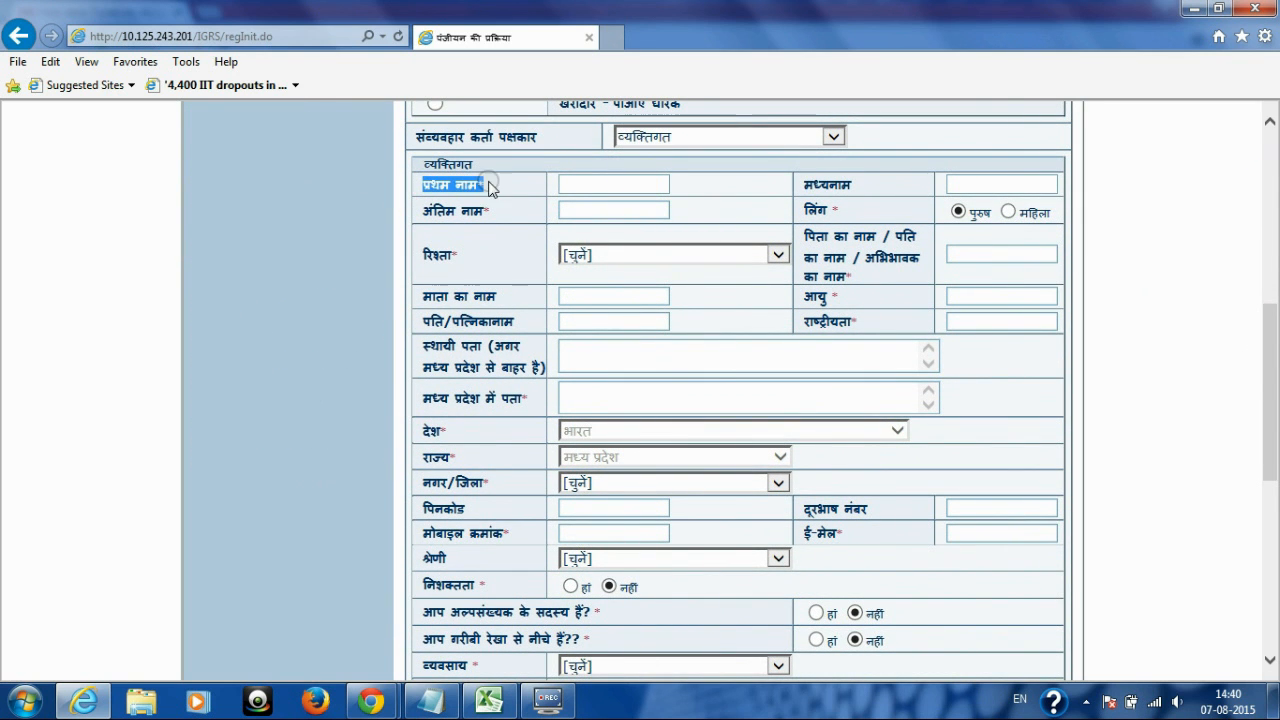
{"action": "left_click", "coordinate": [578, 184]}
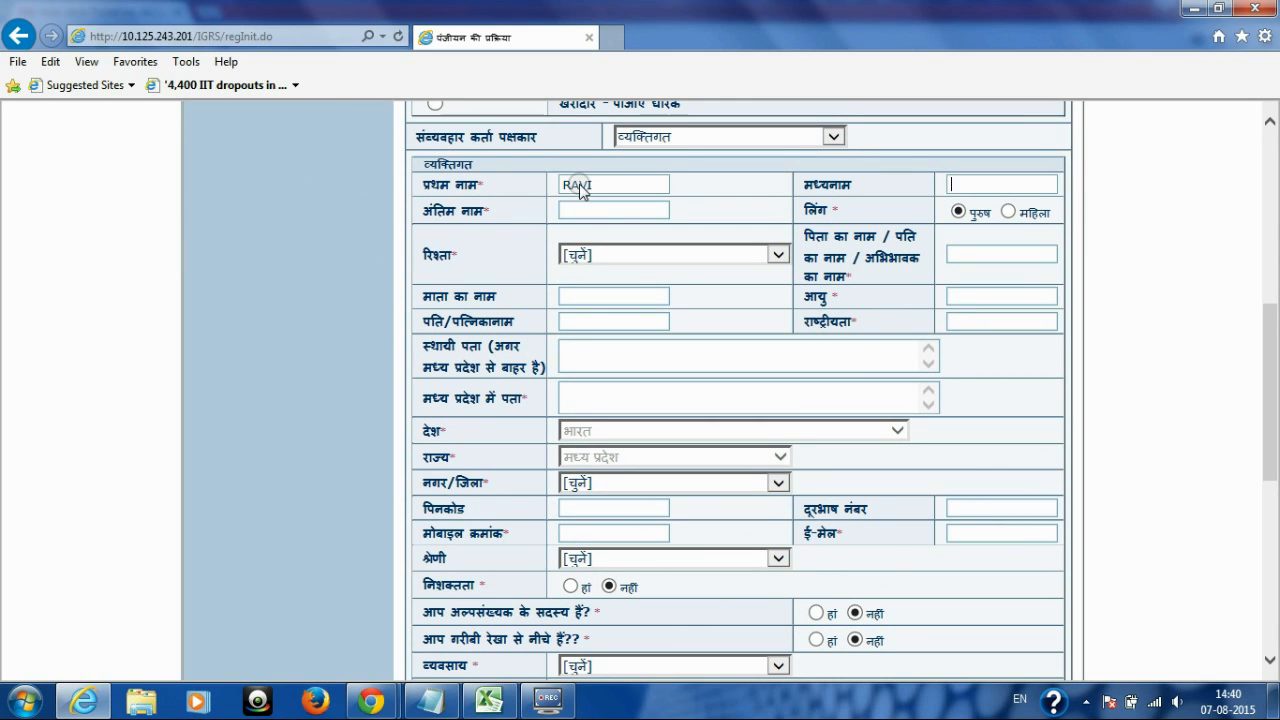
{"action": "type", "text": "RMA"}
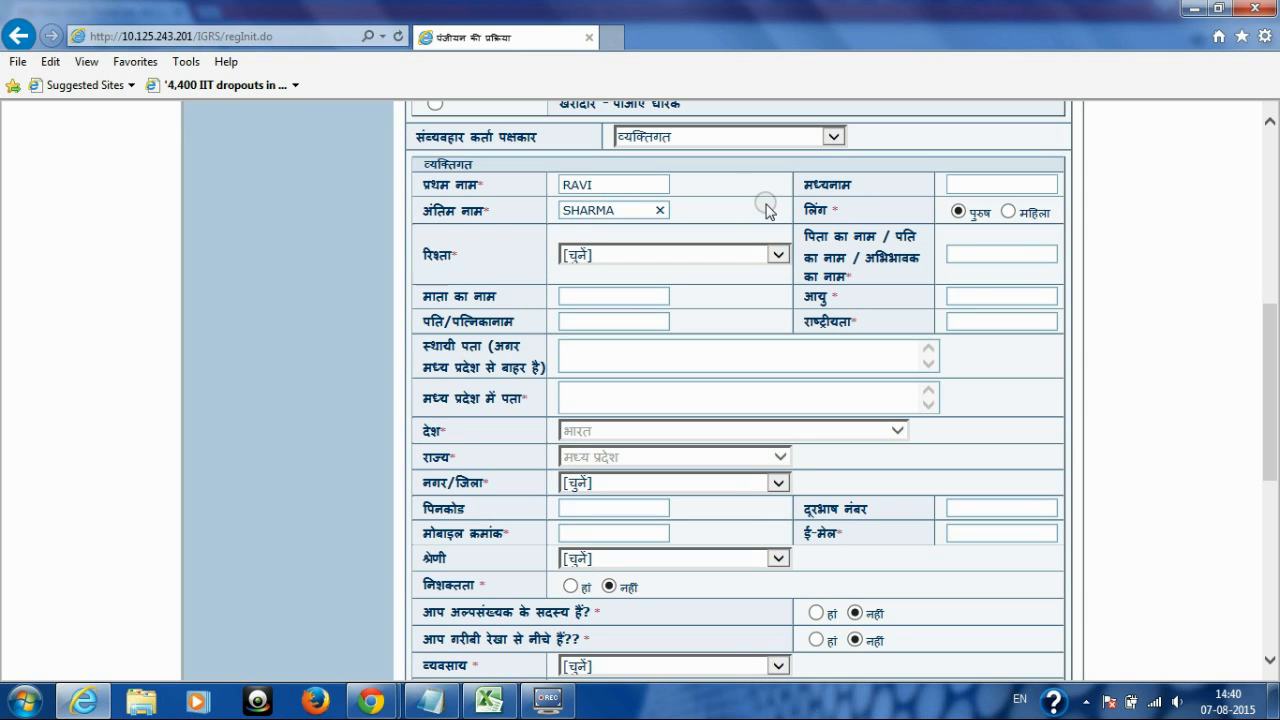
{"action": "double_click", "coordinate": [818, 210]}
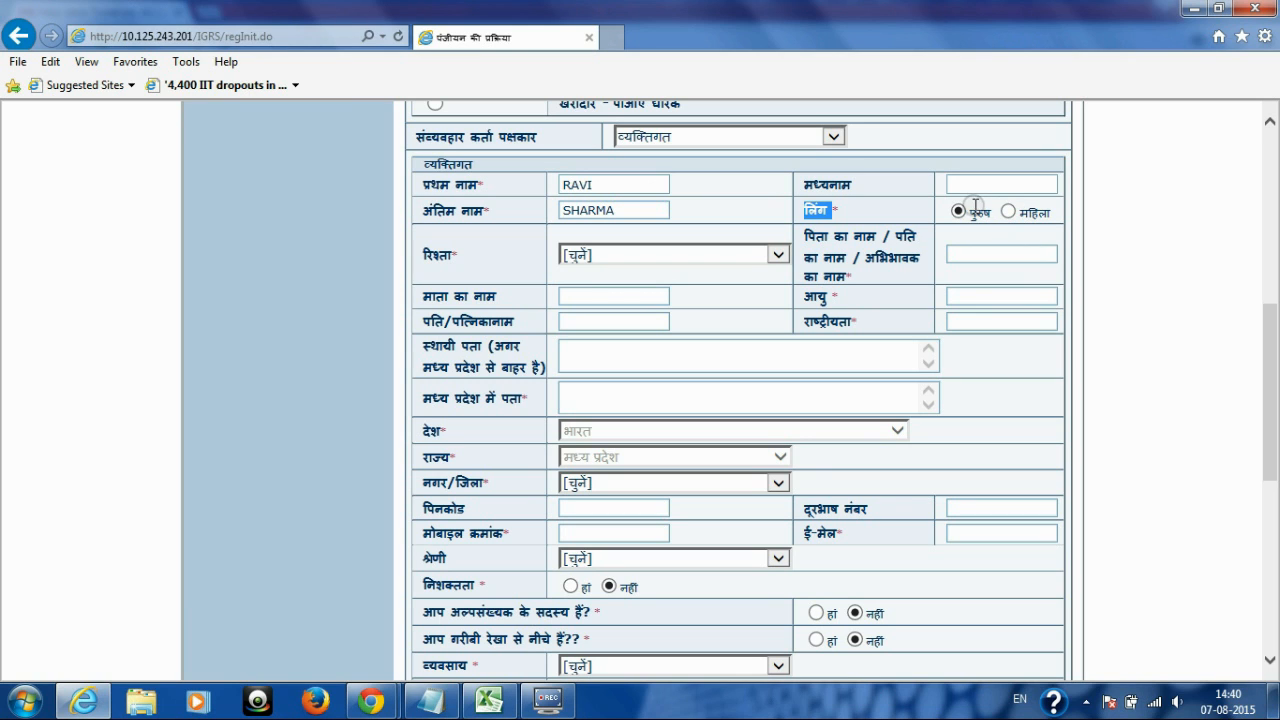
Step: Set relationship to द्वारा, then enter the father's name and age 14
{"action": "double_click", "coordinate": [437, 255]}
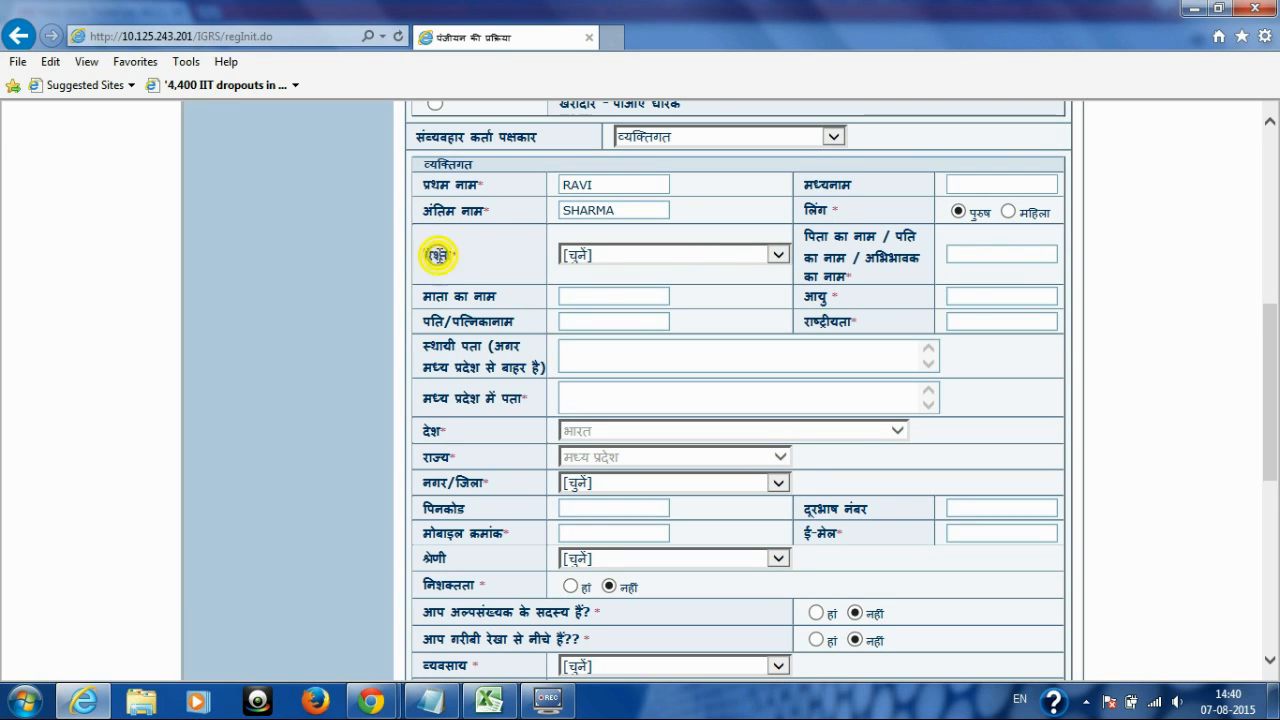
{"action": "left_click", "coordinate": [781, 257]}
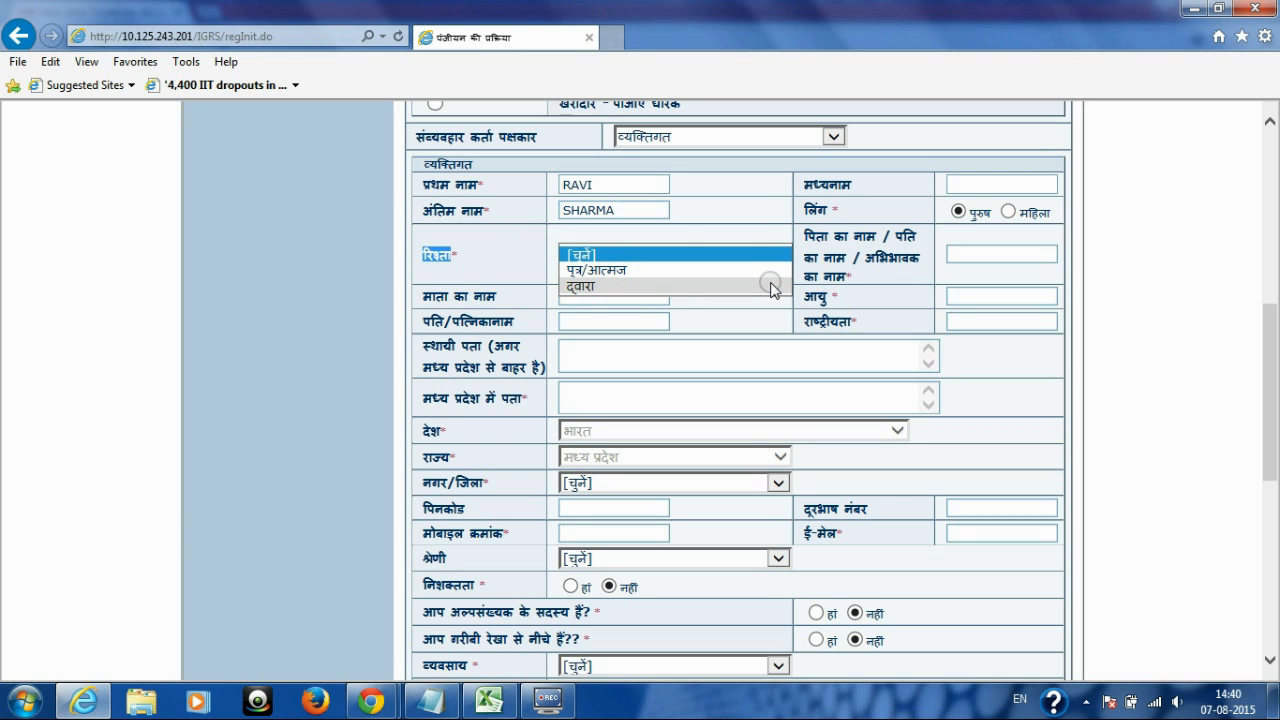
{"action": "left_click", "coordinate": [770, 287]}
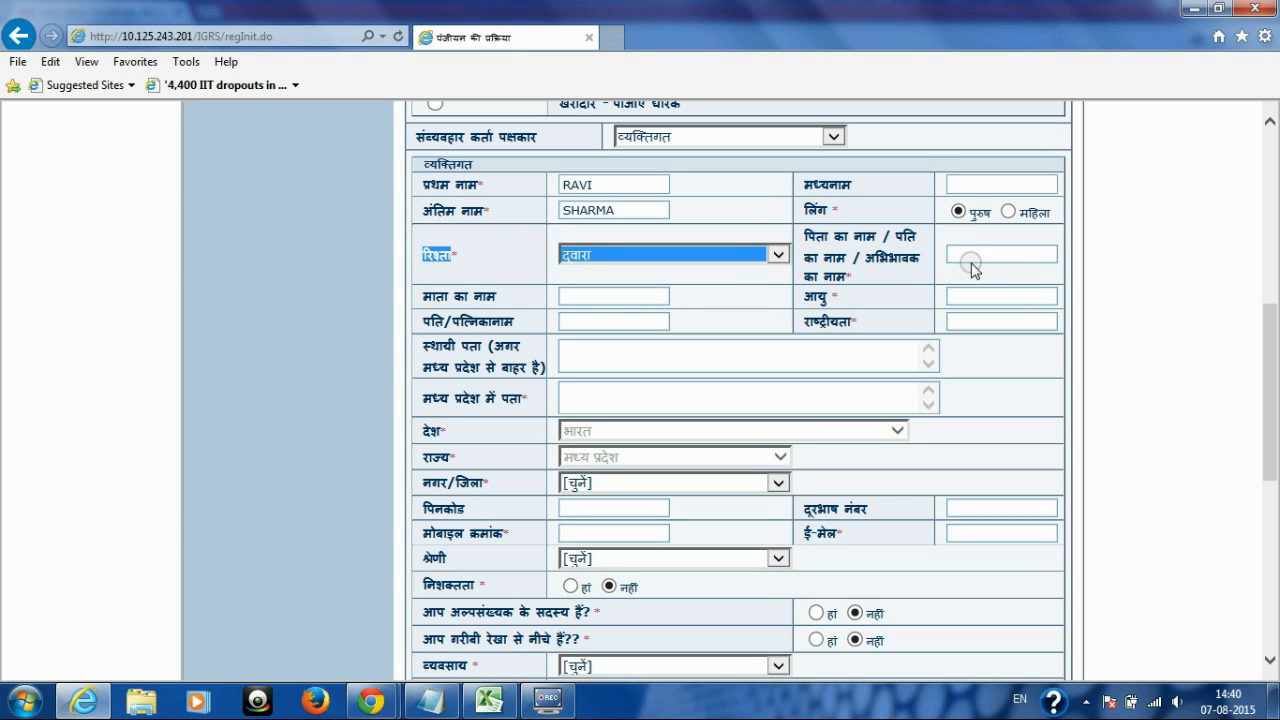
{"action": "left_click", "coordinate": [977, 252]}
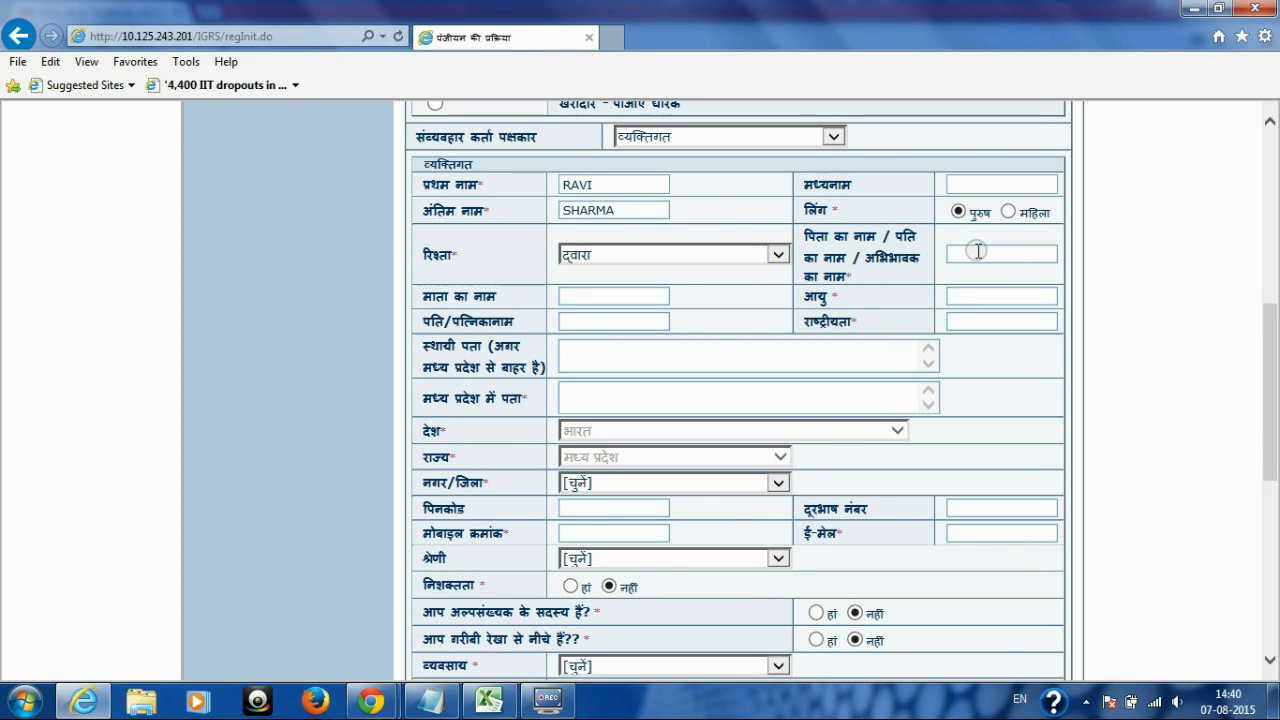
{"action": "left_click", "coordinate": [977, 251]}
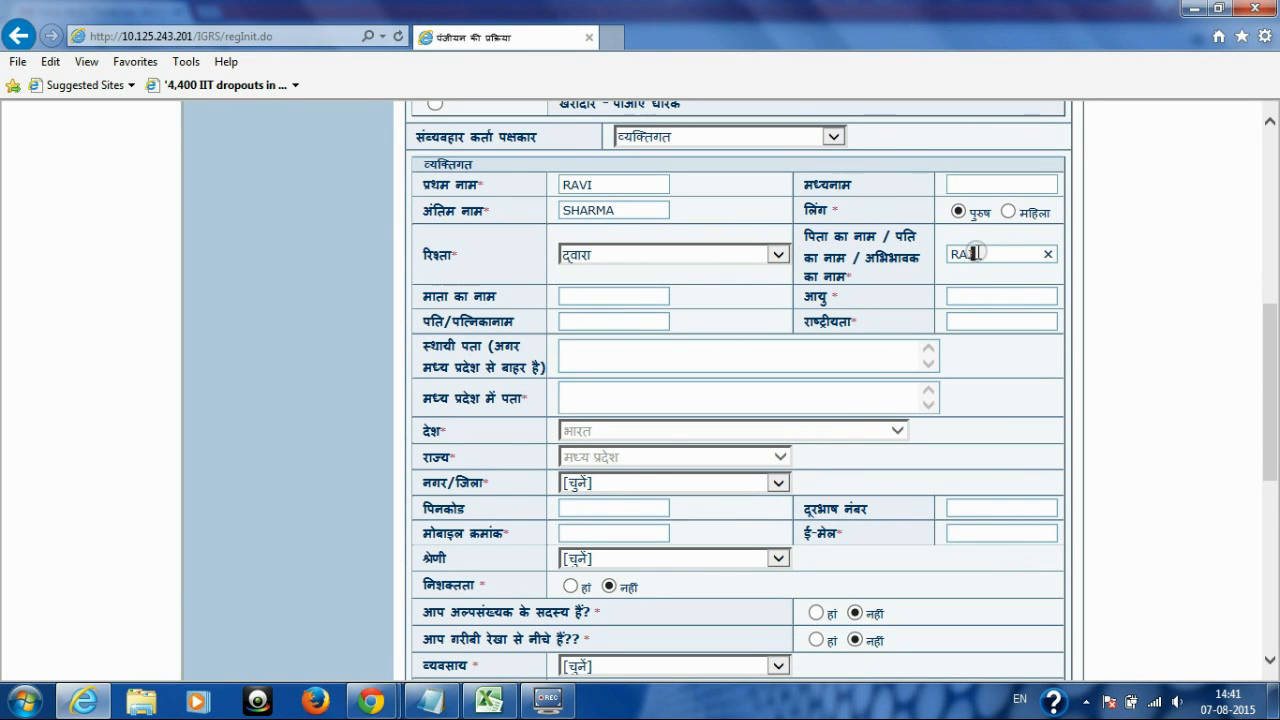
{"action": "type", "text": "KUMAR"}
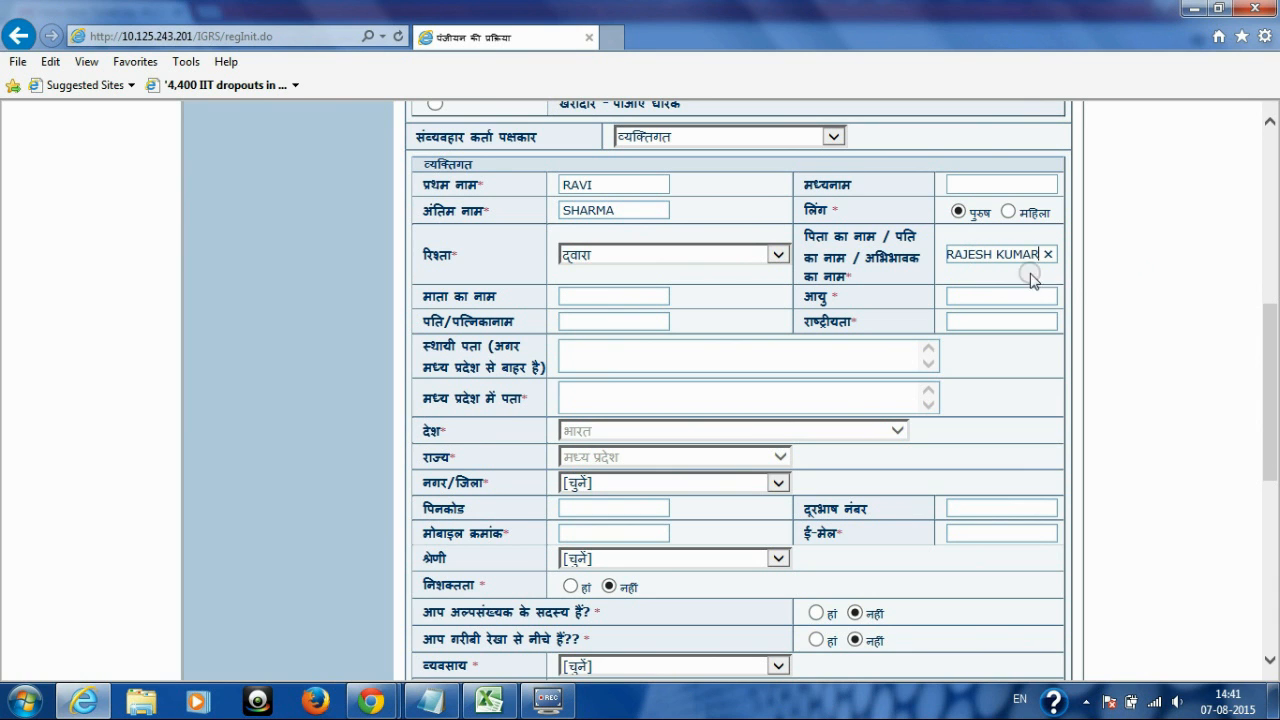
{"action": "left_click", "coordinate": [817, 295]}
{"action": "left_click", "coordinate": [953, 290]}
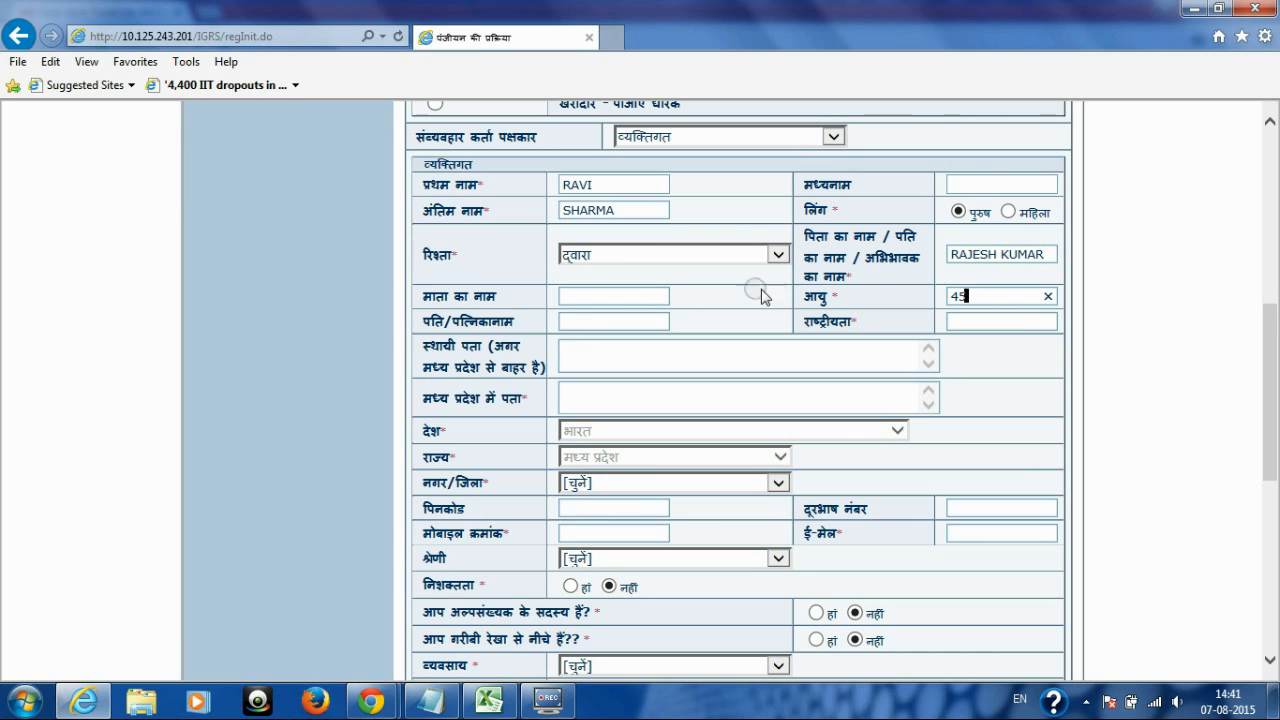
{"action": "left_click_drag", "start_coordinate": [968, 296], "coordinate": [939, 285]}
{"action": "left_click", "coordinate": [970, 321]}
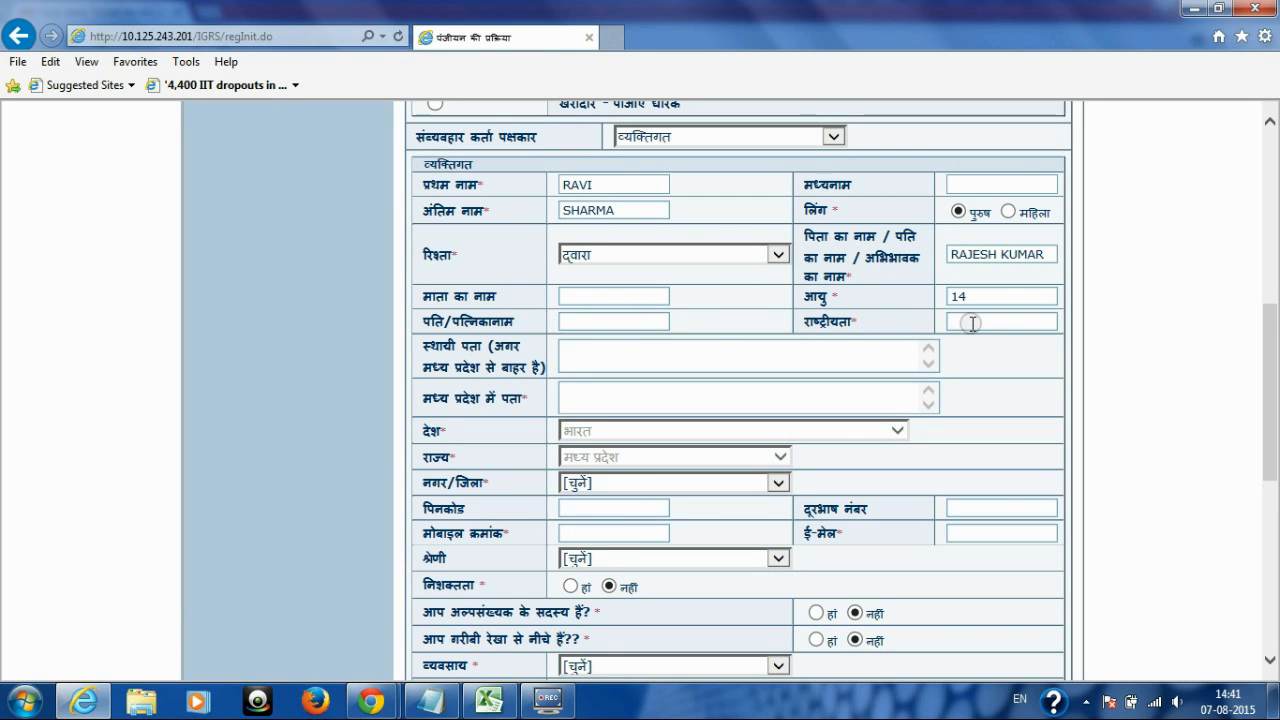
Step: Set the relationship to पुत्र/आत्मज, change the age to 19, and enter nationality INDIAN
{"action": "left_click", "coordinate": [751, 253]}
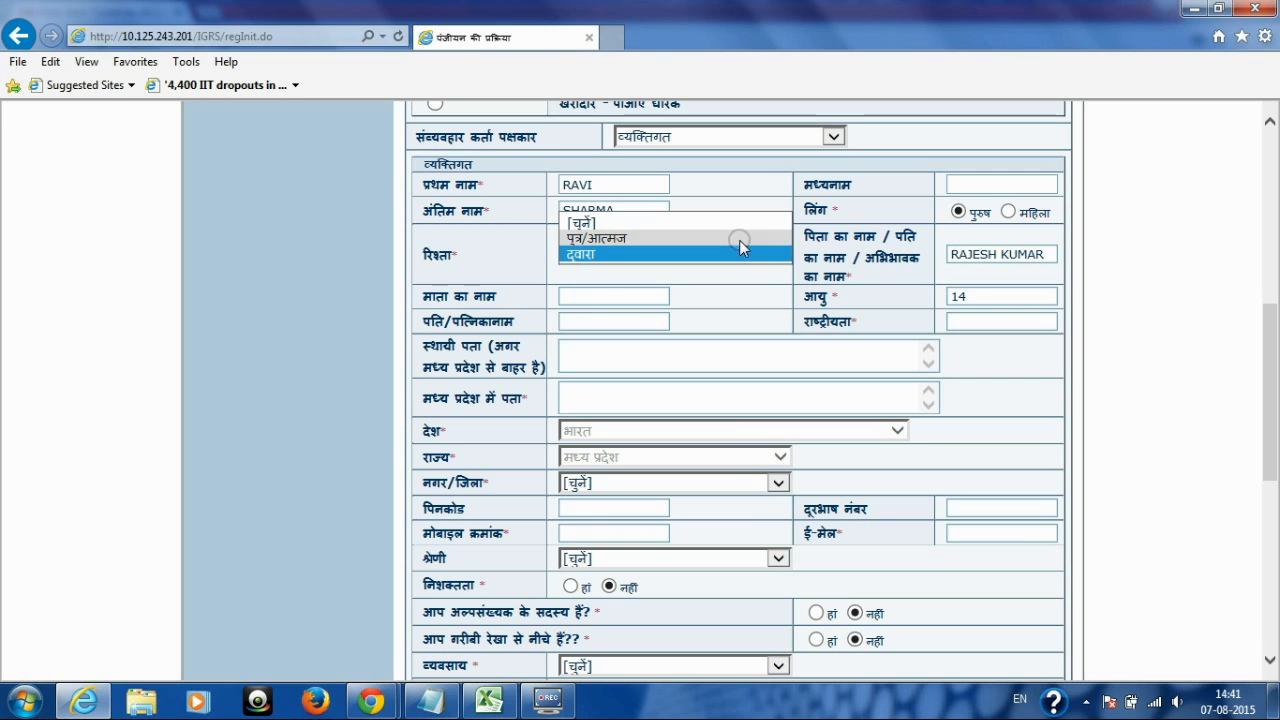
{"action": "left_click", "coordinate": [745, 240]}
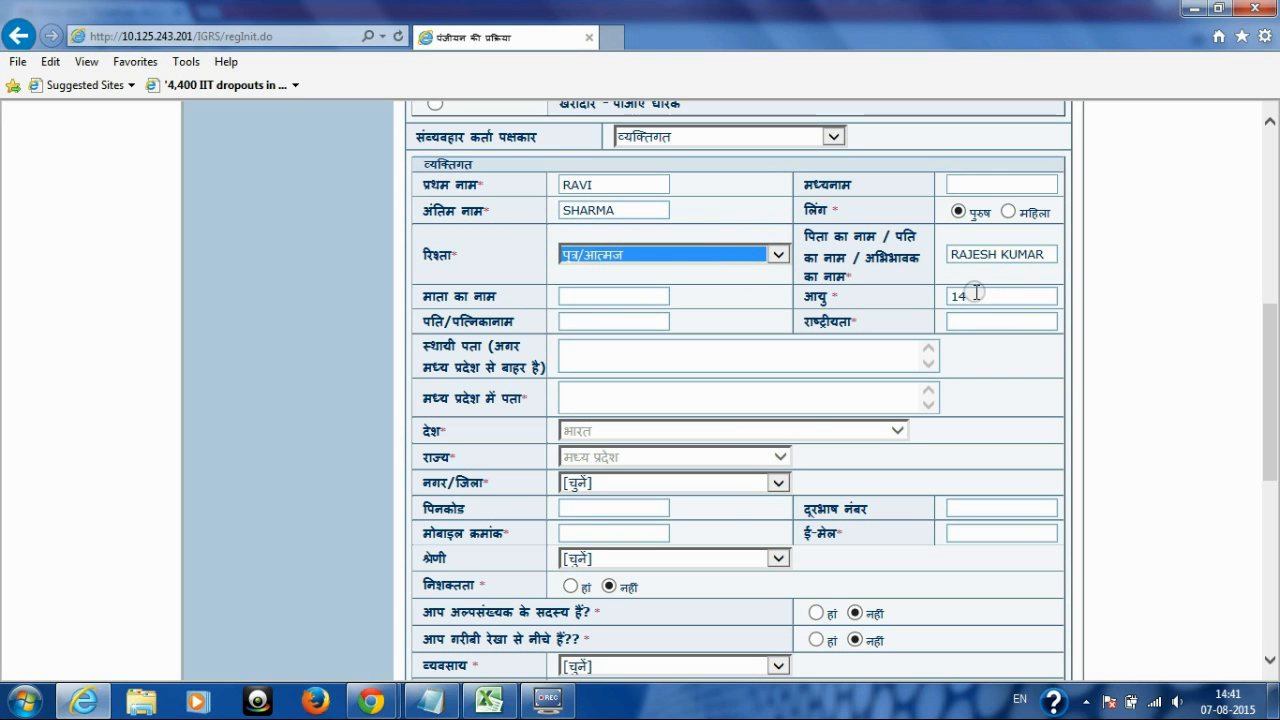
{"action": "left_click_drag", "start_coordinate": [969, 294], "coordinate": [925, 303]}
{"action": "type", "text": "1"}
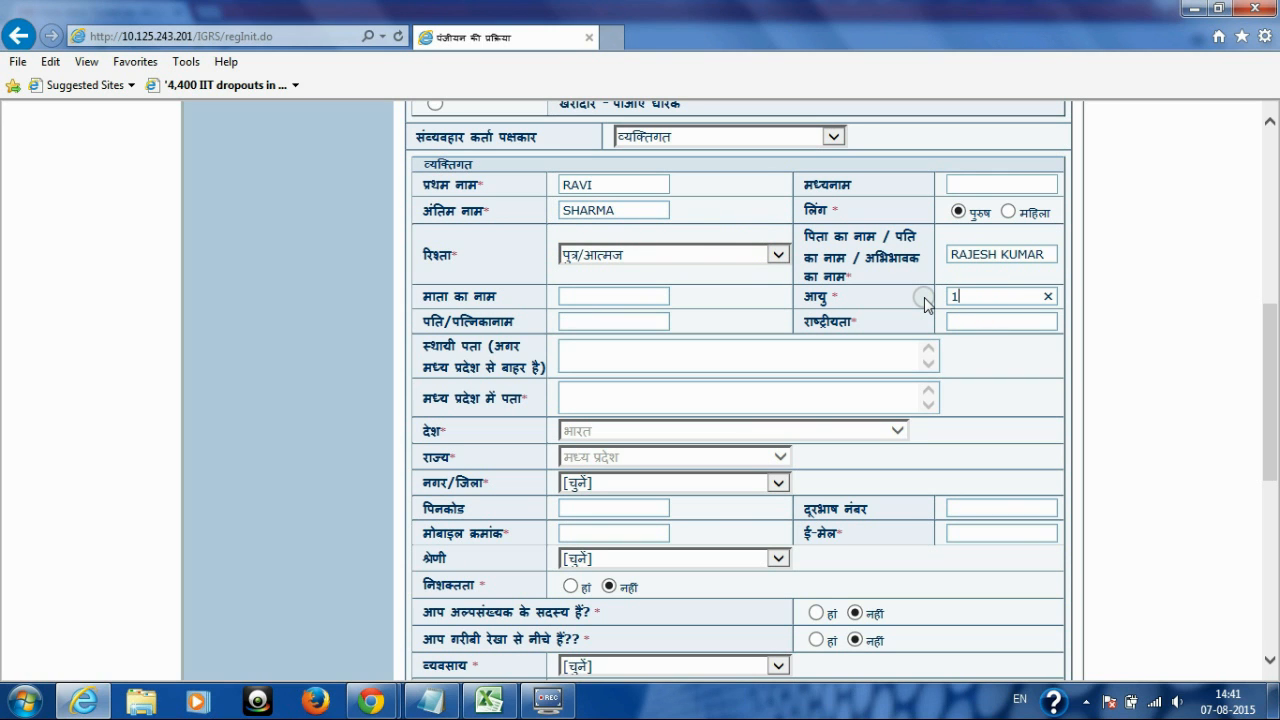
{"action": "type", "text": "9"}
{"action": "left_click", "coordinate": [976, 317]}
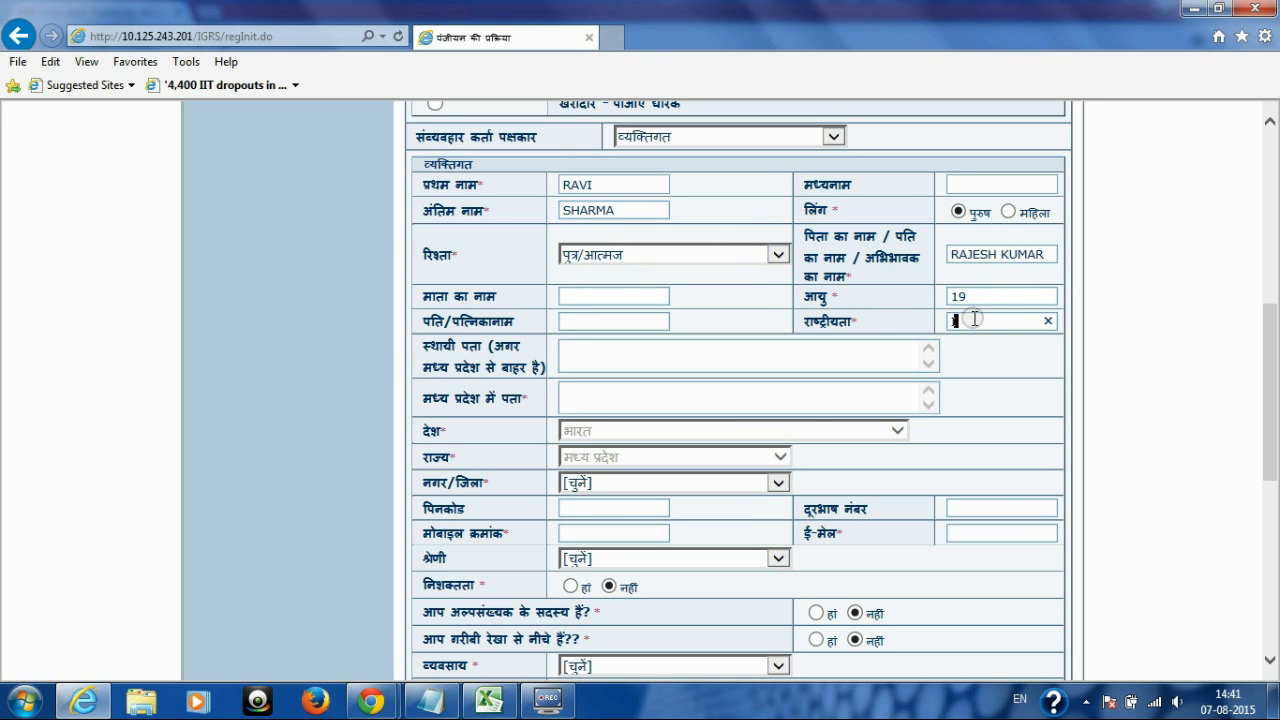
Step: Enter the party's Madhya Pradesh address and choose सीहोर as the district
{"action": "left_click", "coordinate": [704, 400]}
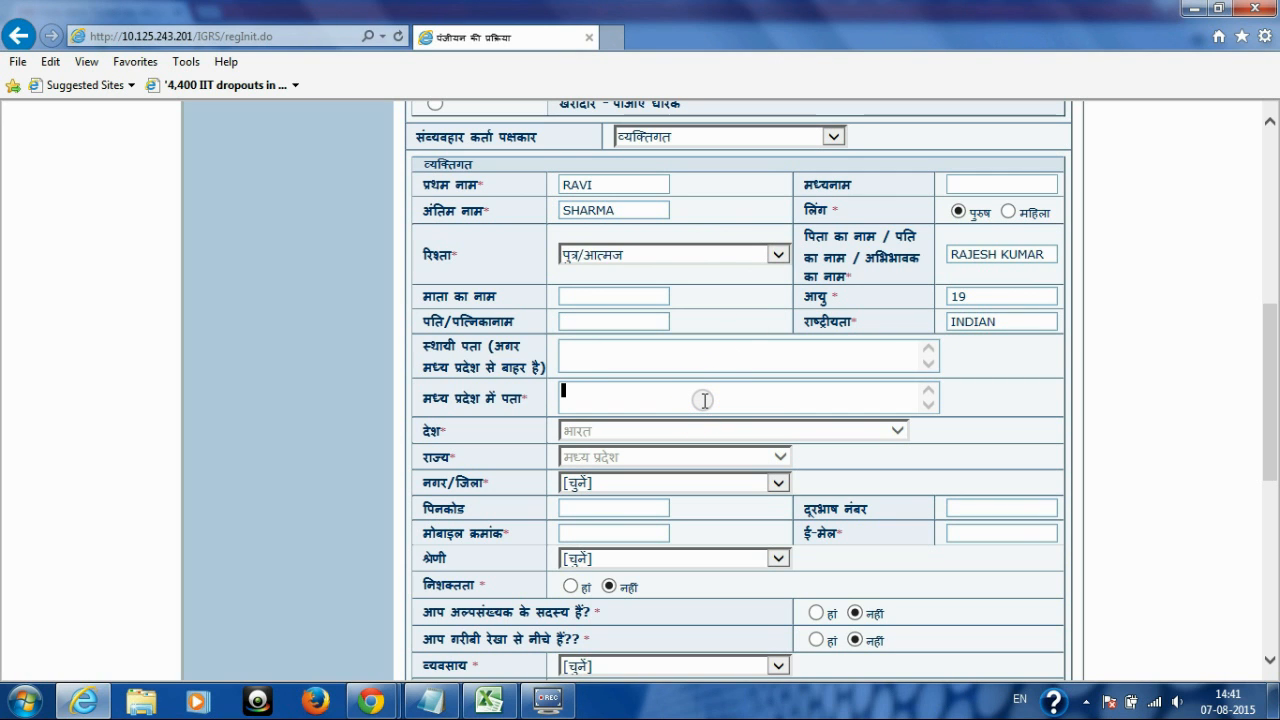
{"action": "type", "text": "SEHORE"}
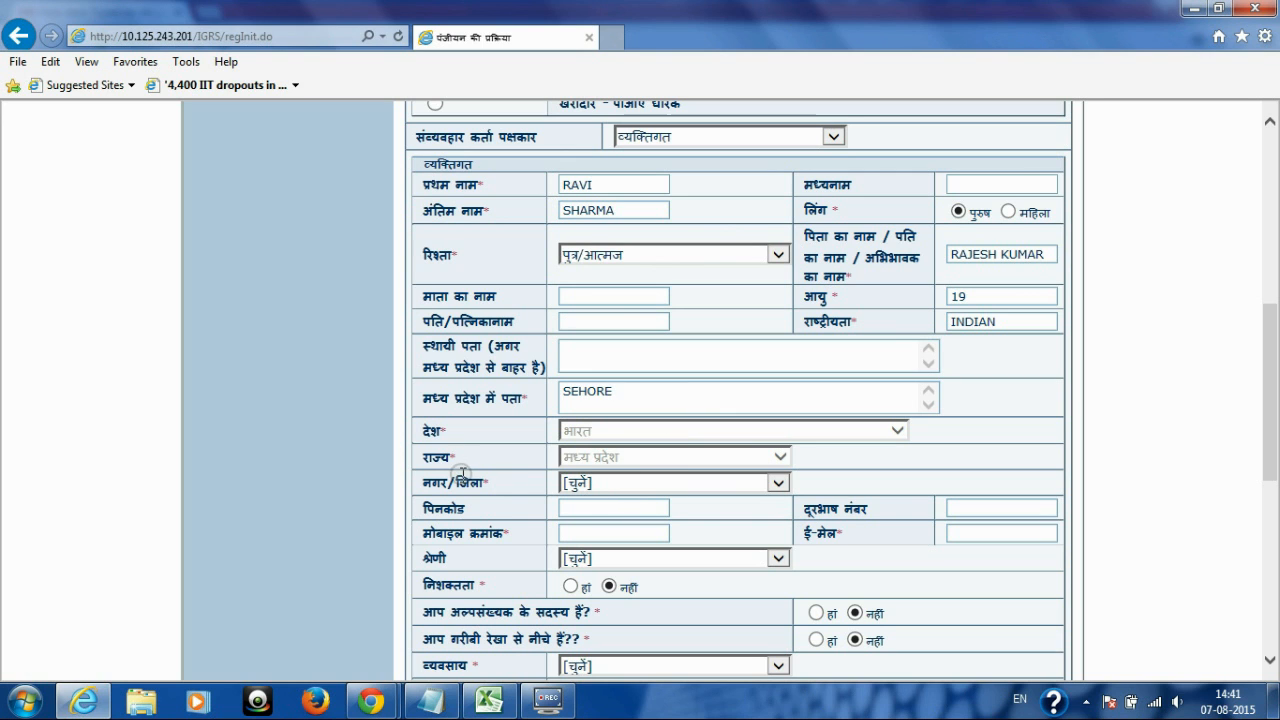
{"action": "left_click_drag", "start_coordinate": [420, 482], "coordinate": [510, 483]}
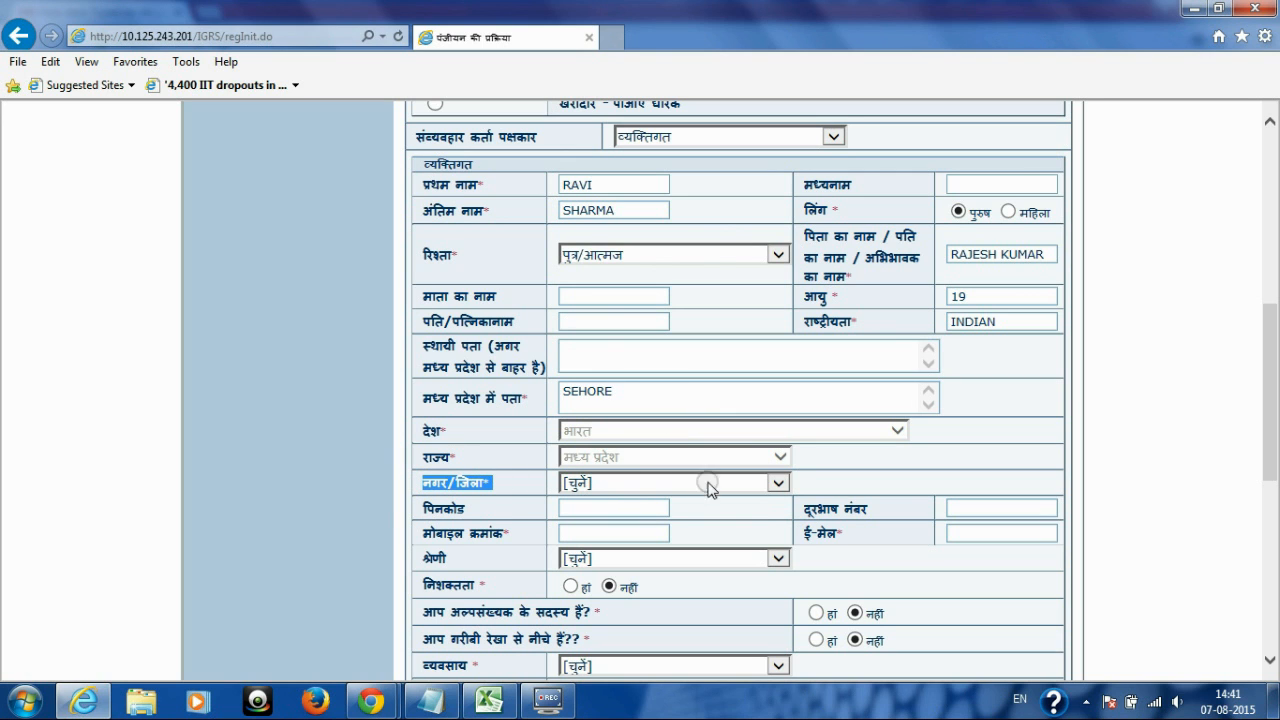
{"action": "left_click", "coordinate": [779, 483]}
{"action": "left_click_drag", "start_coordinate": [781, 425], "coordinate": [777, 600]}
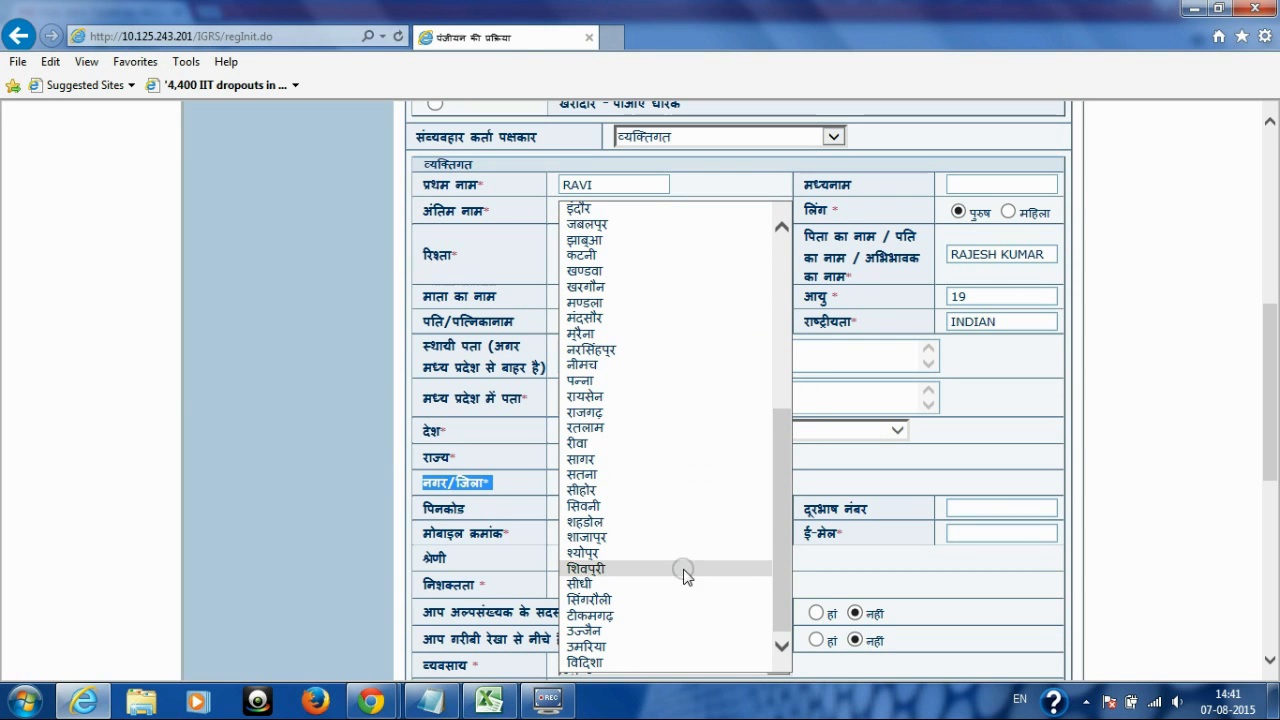
{"action": "left_click", "coordinate": [644, 490]}
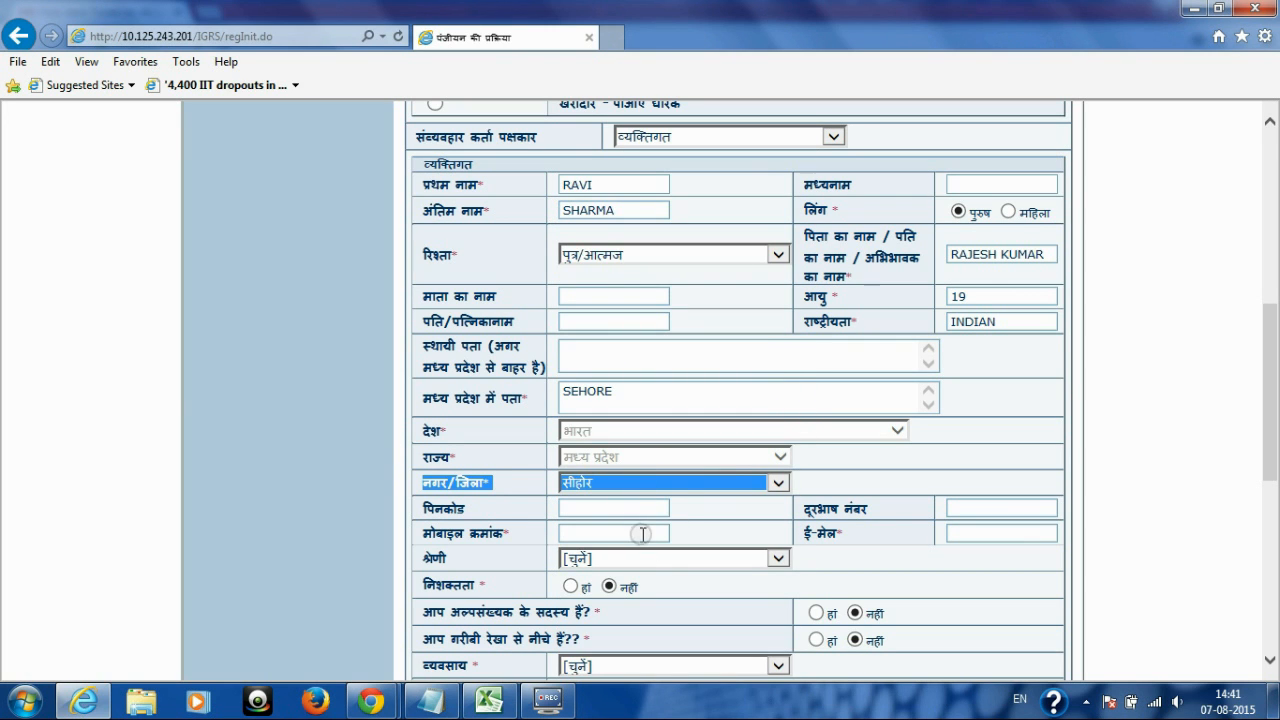
Step: Fill in the party's mobile number and e-mail address, and set the category to सामान्य
{"action": "left_click", "coordinate": [641, 531]}
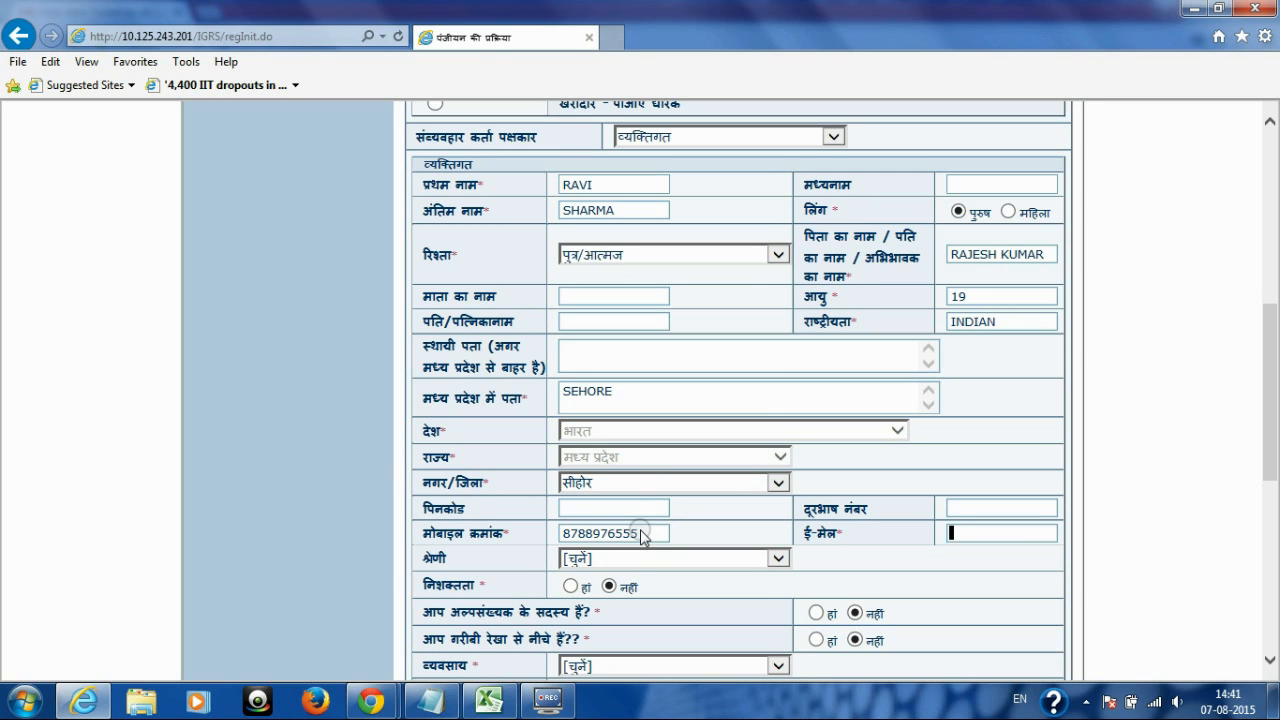
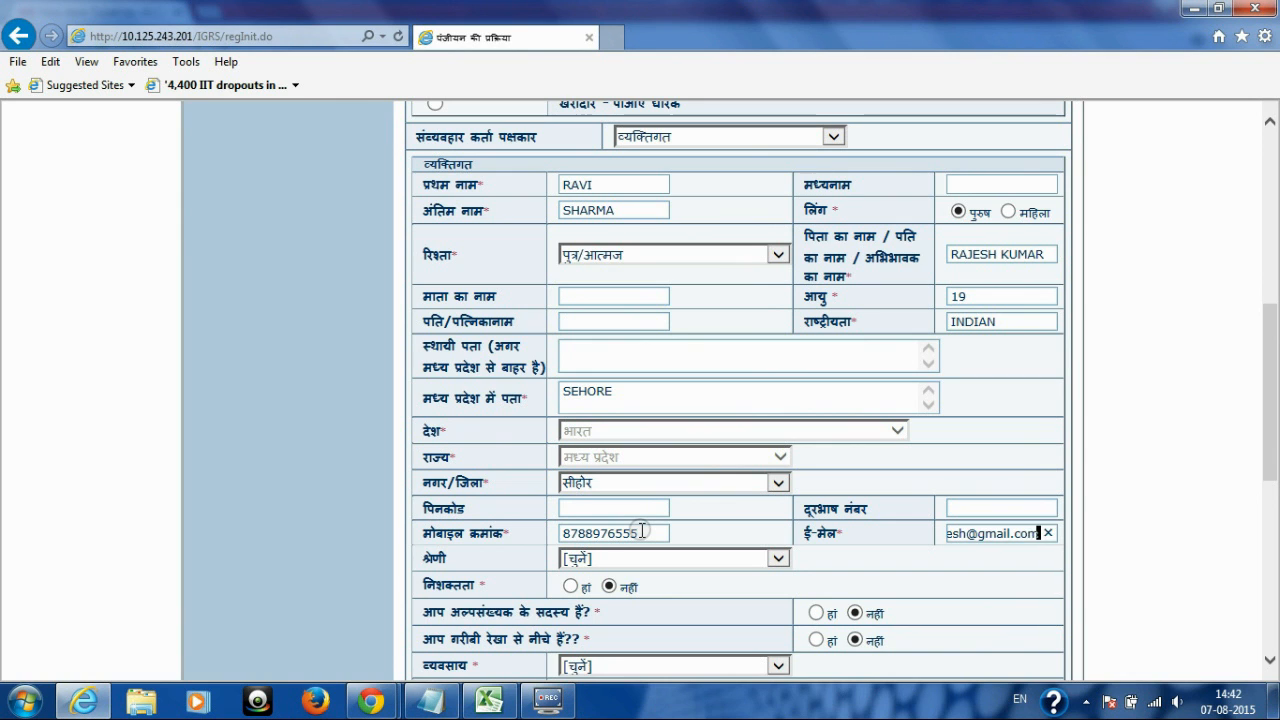
{"action": "left_click", "coordinate": [453, 563]}
{"action": "double_click", "coordinate": [453, 563]}
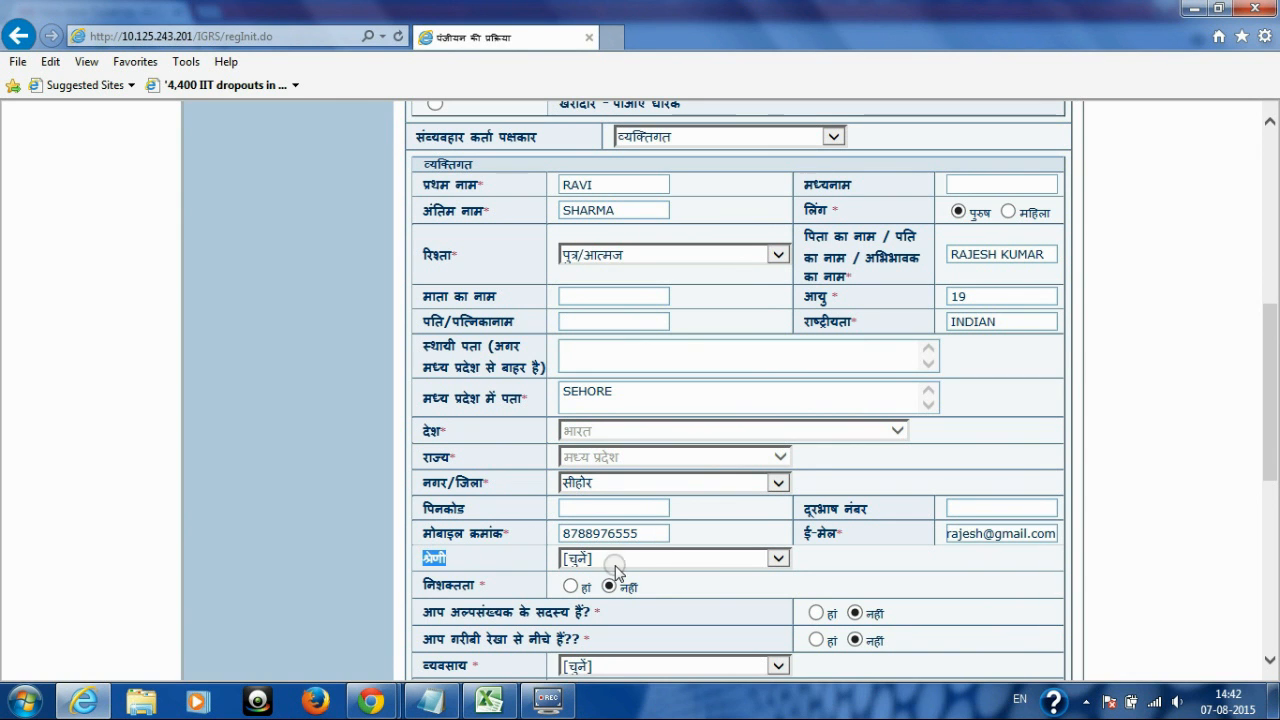
{"action": "left_click", "coordinate": [783, 562]}
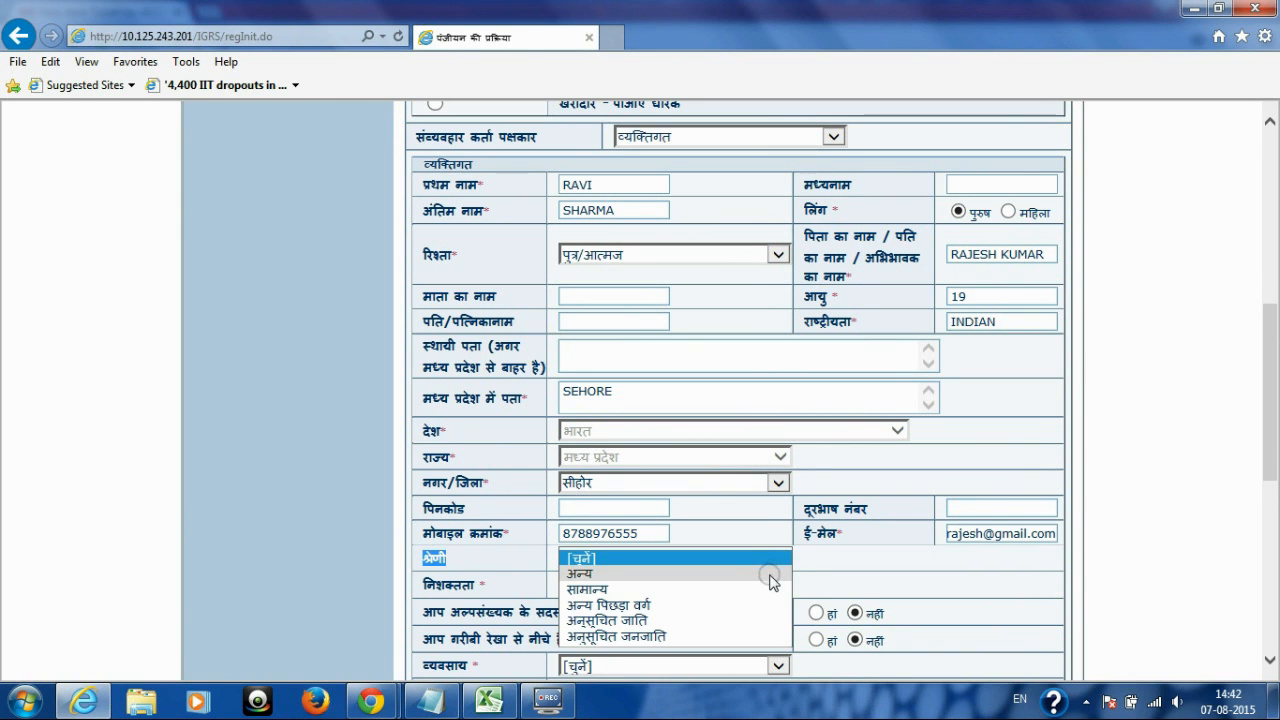
{"action": "left_click", "coordinate": [766, 594]}
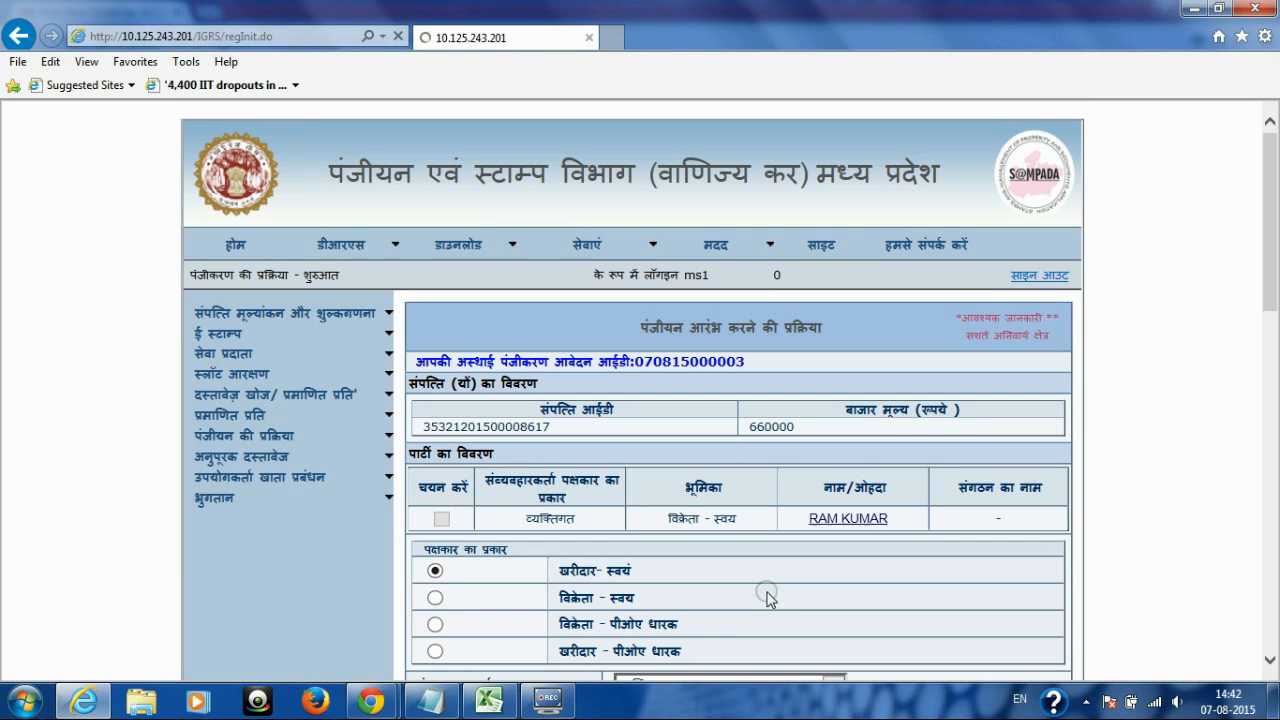
Step: Set the party's occupation (व्यवसाय) to बिजनेस
{"action": "left_click_drag", "start_coordinate": [1275, 155], "coordinate": [1271, 445]}
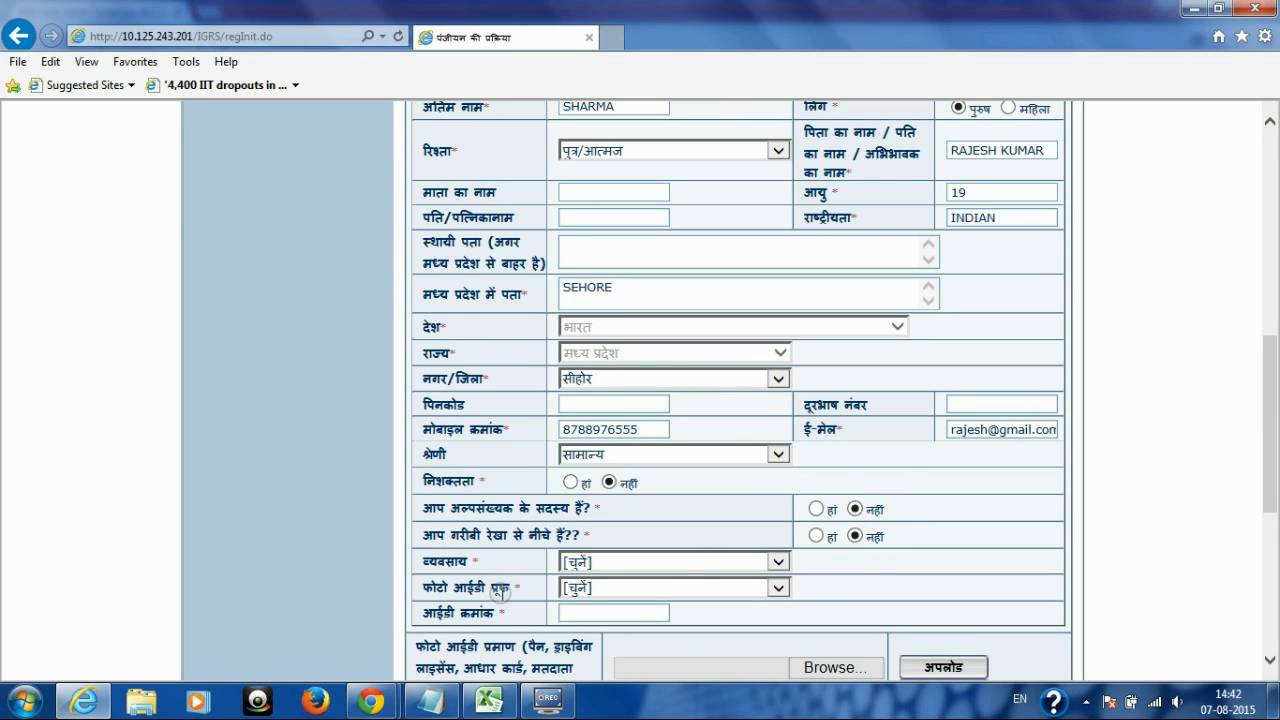
{"action": "double_click", "coordinate": [440, 561]}
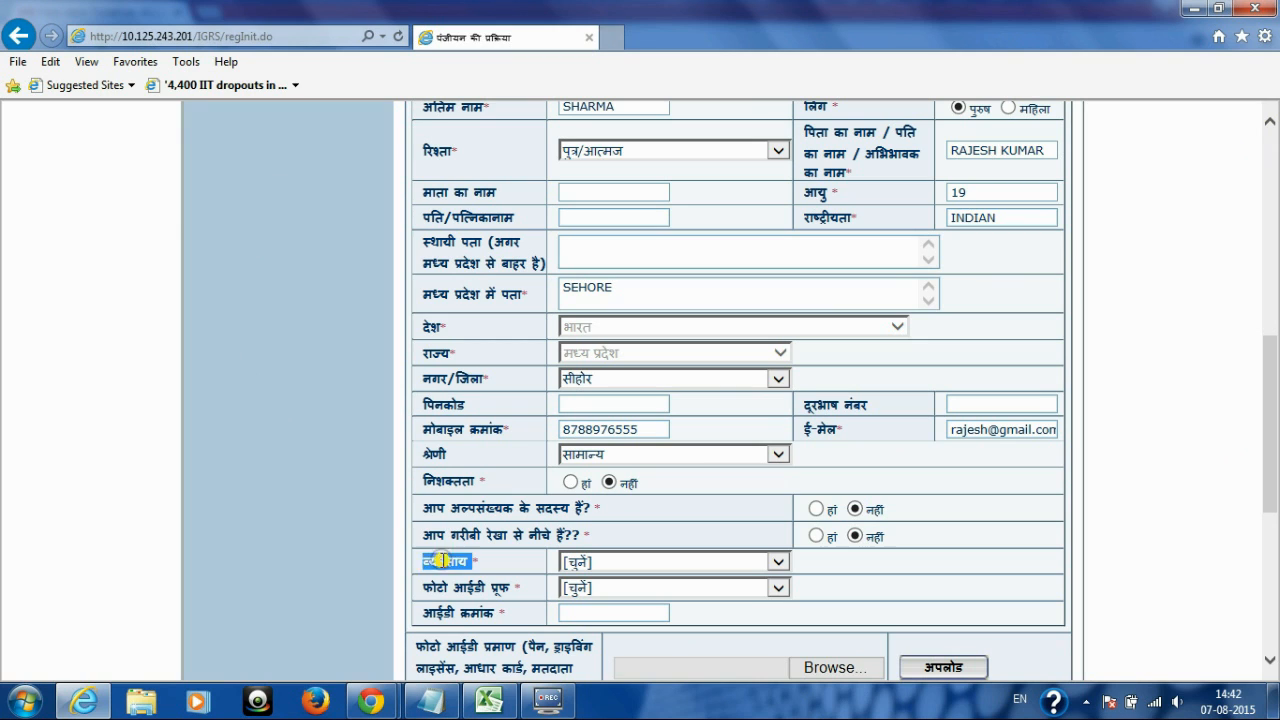
{"action": "left_click", "coordinate": [778, 562]}
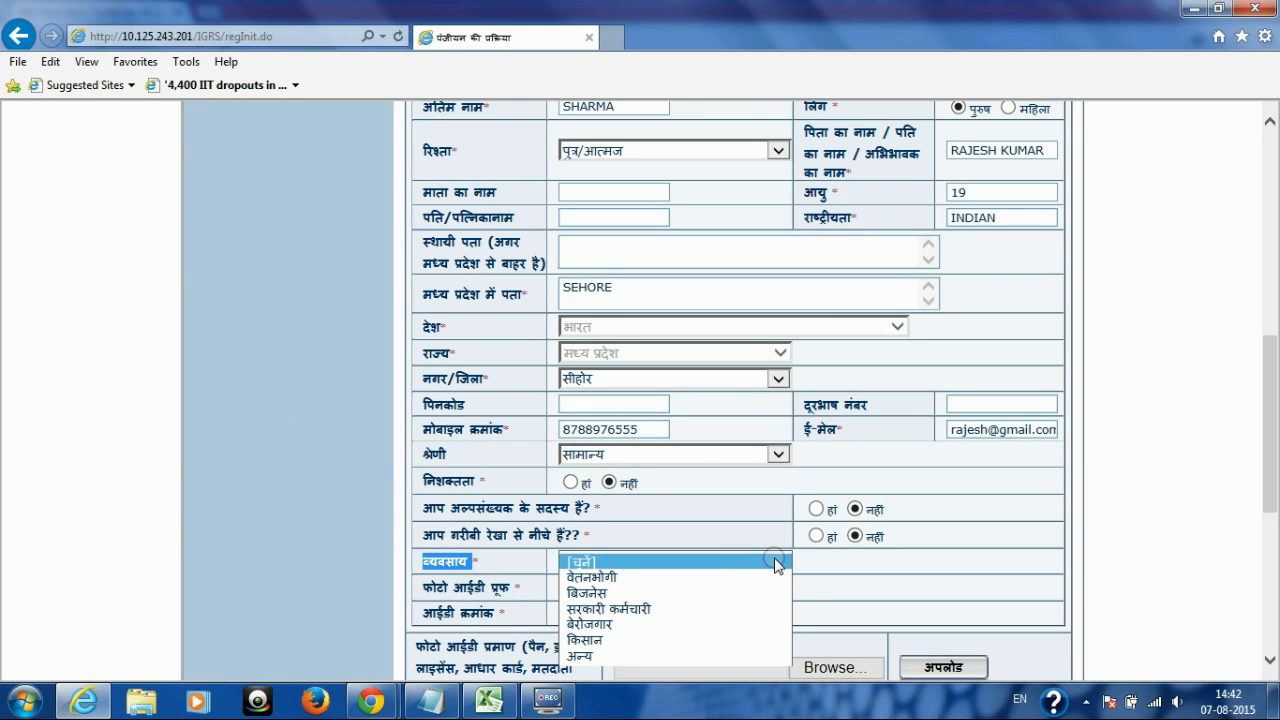
{"action": "key", "text": "Down"}
{"action": "key", "text": "Down"}
{"action": "key", "text": "Down"}
{"action": "key", "text": "Down"}
{"action": "key", "text": "Down"}
{"action": "key", "text": "Down"}
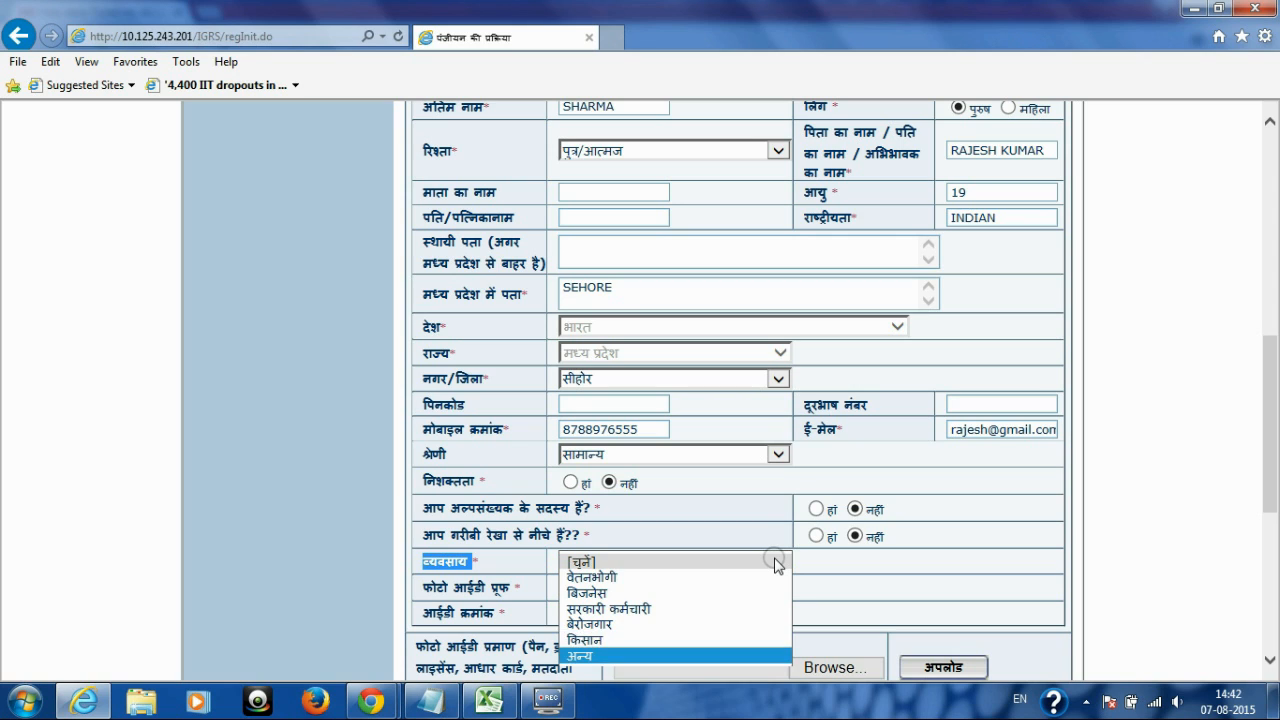
{"action": "key", "text": "Up"}
{"action": "key", "text": "Up"}
{"action": "key", "text": "Up"}
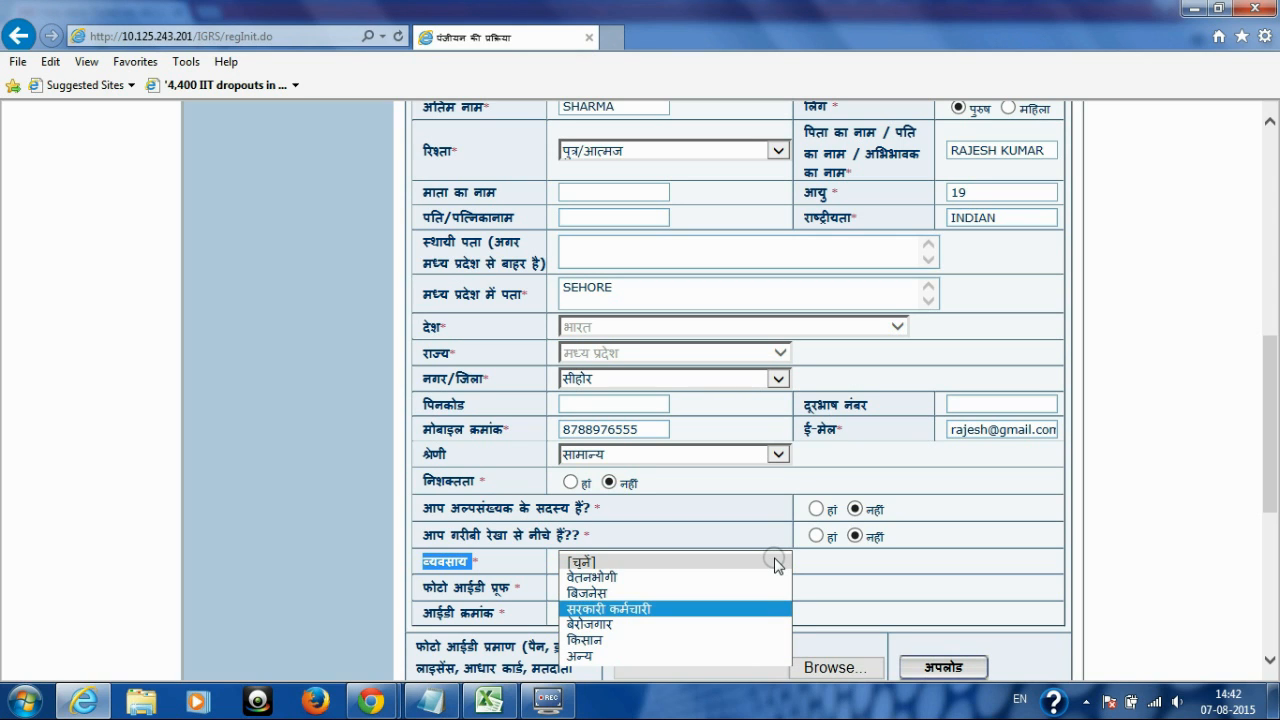
{"action": "key", "text": "Up"}
{"action": "key", "text": "Return"}
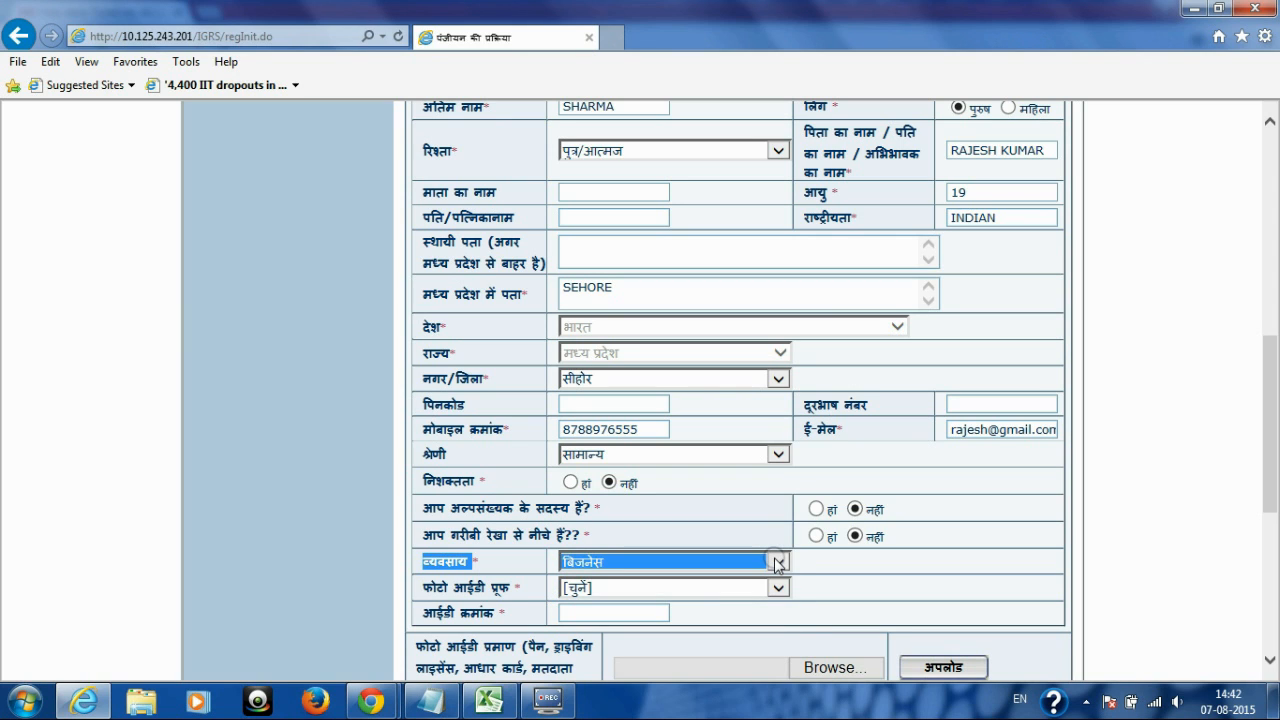
Step: Choose पैन कार्ड as the photo ID proof type
{"action": "left_click", "coordinate": [428, 583]}
{"action": "left_click_drag", "start_coordinate": [428, 583], "coordinate": [716, 600]}
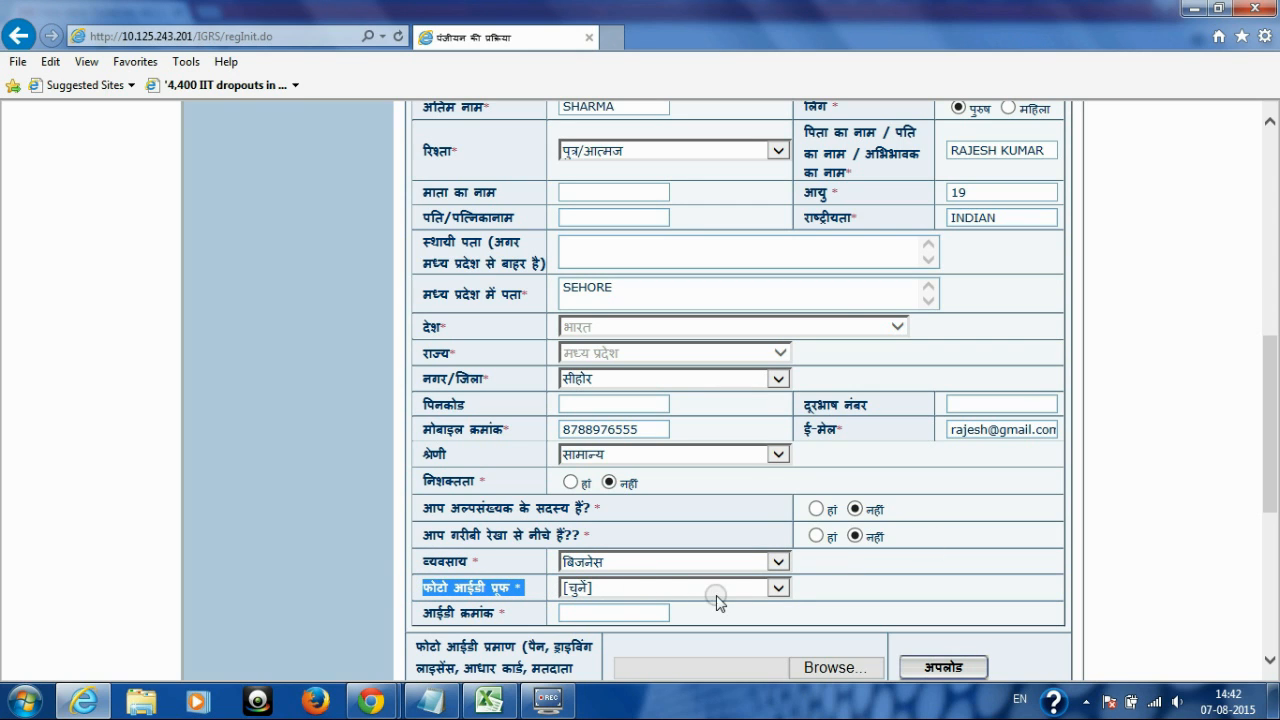
{"action": "left_click", "coordinate": [778, 589]}
{"action": "key", "text": "Down"}
{"action": "key", "text": "Down"}
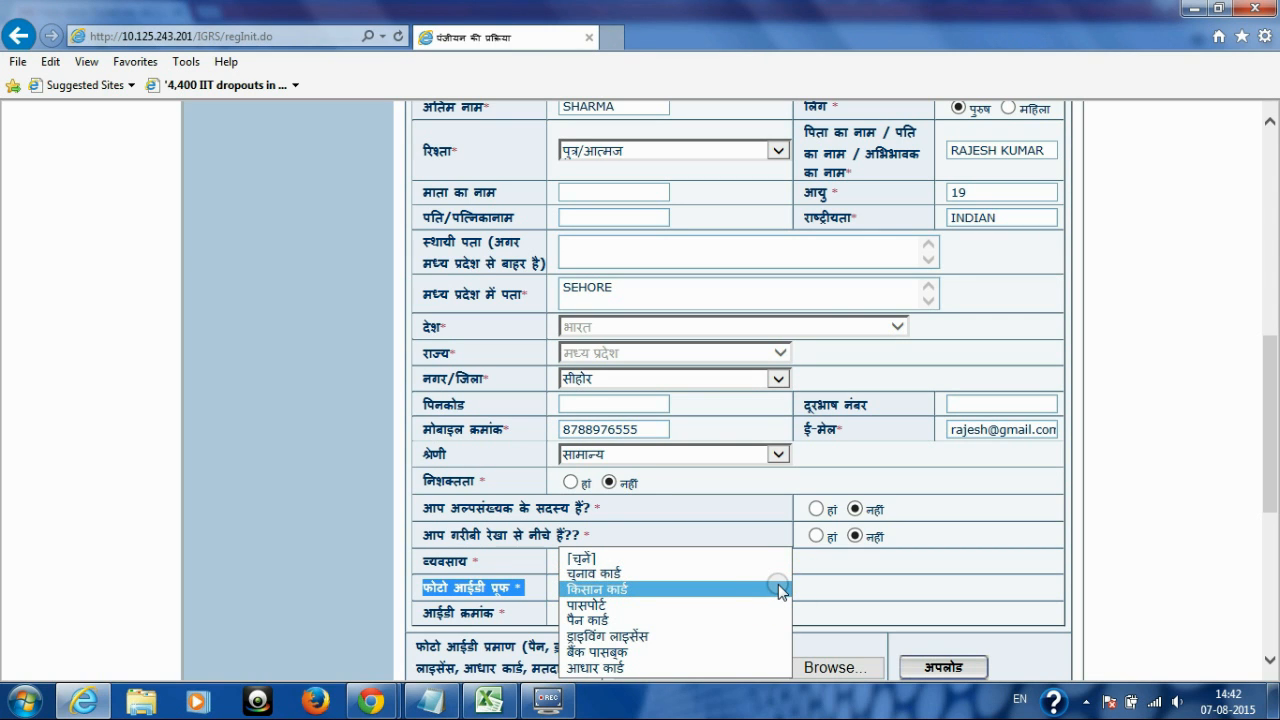
{"action": "key", "text": "Down"}
{"action": "key", "text": "Down"}
{"action": "key", "text": "Down"}
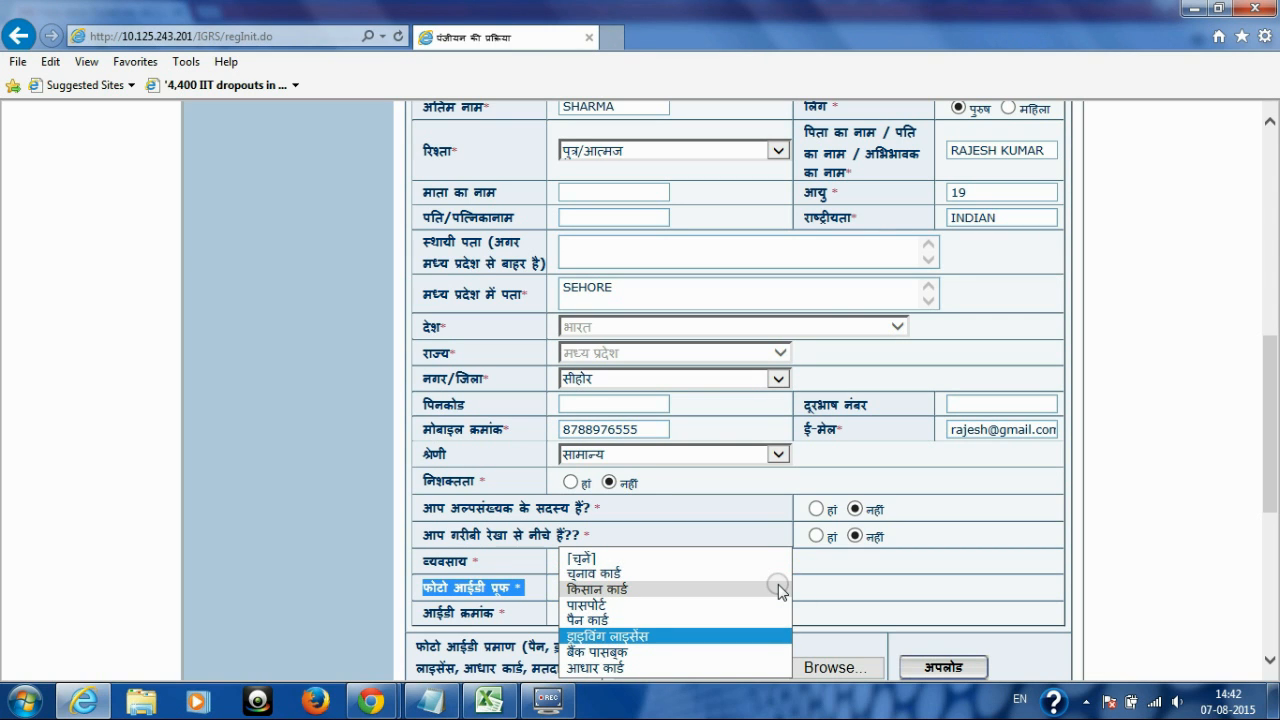
{"action": "key", "text": "Up"}
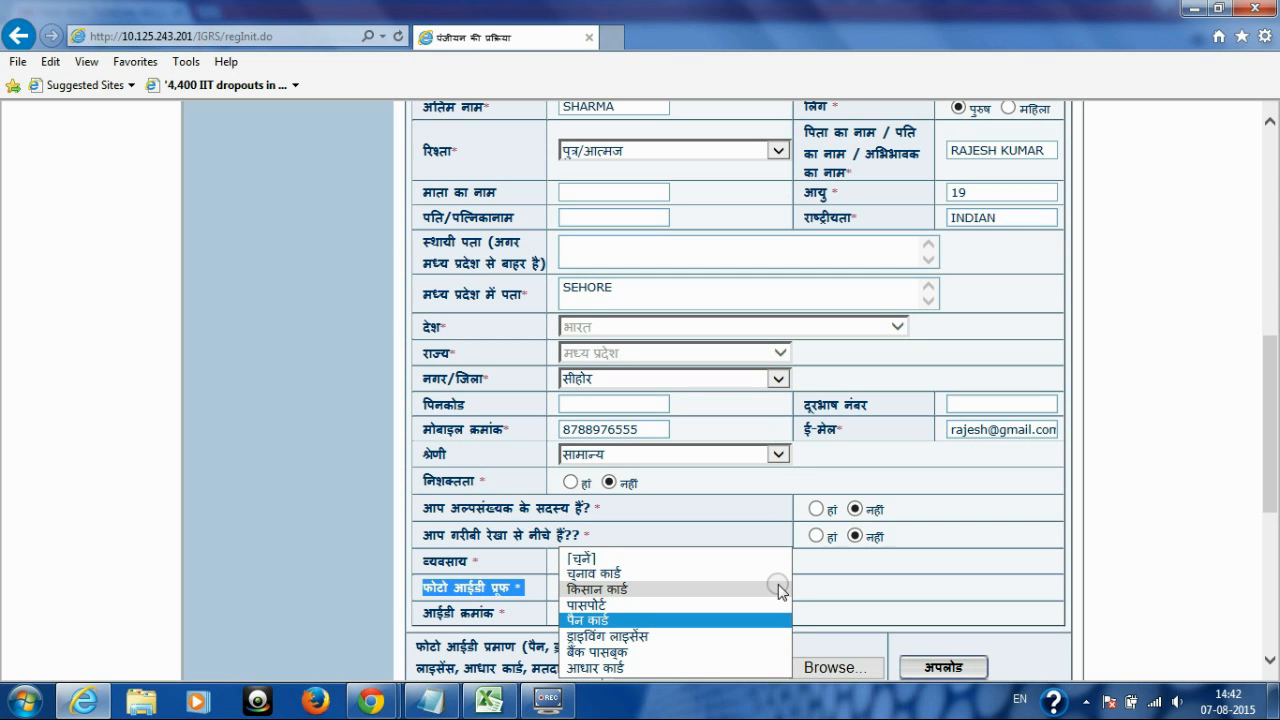
{"action": "key", "text": "Return"}
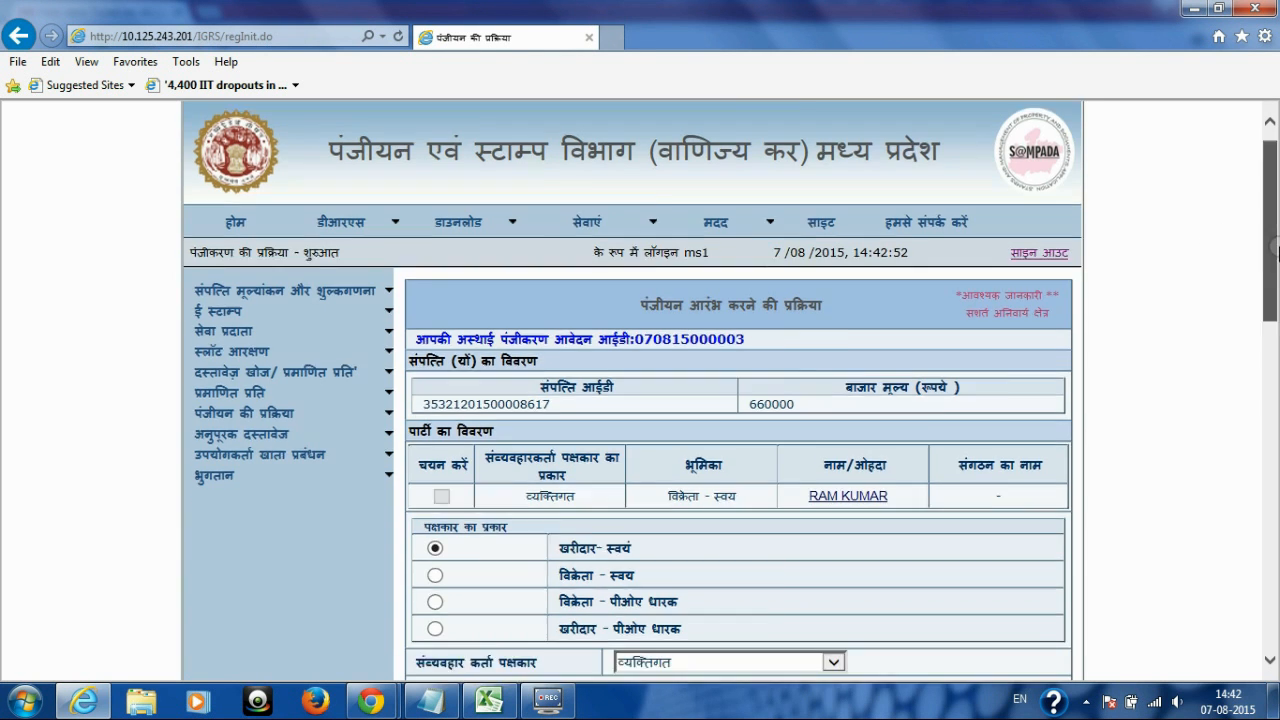
Step: Enter the party's PAN card number in the ID number field
{"action": "left_click_drag", "start_coordinate": [1277, 253], "coordinate": [1264, 489]}
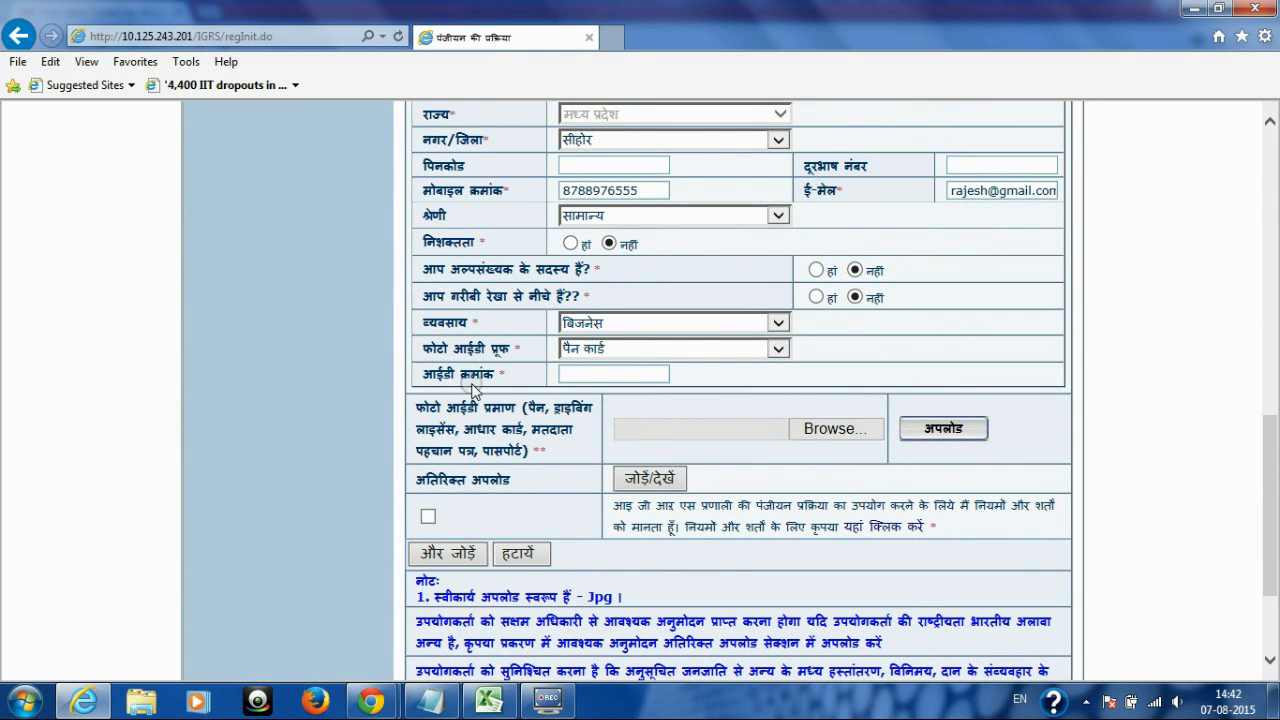
{"action": "left_click_drag", "start_coordinate": [420, 378], "coordinate": [557, 375]}
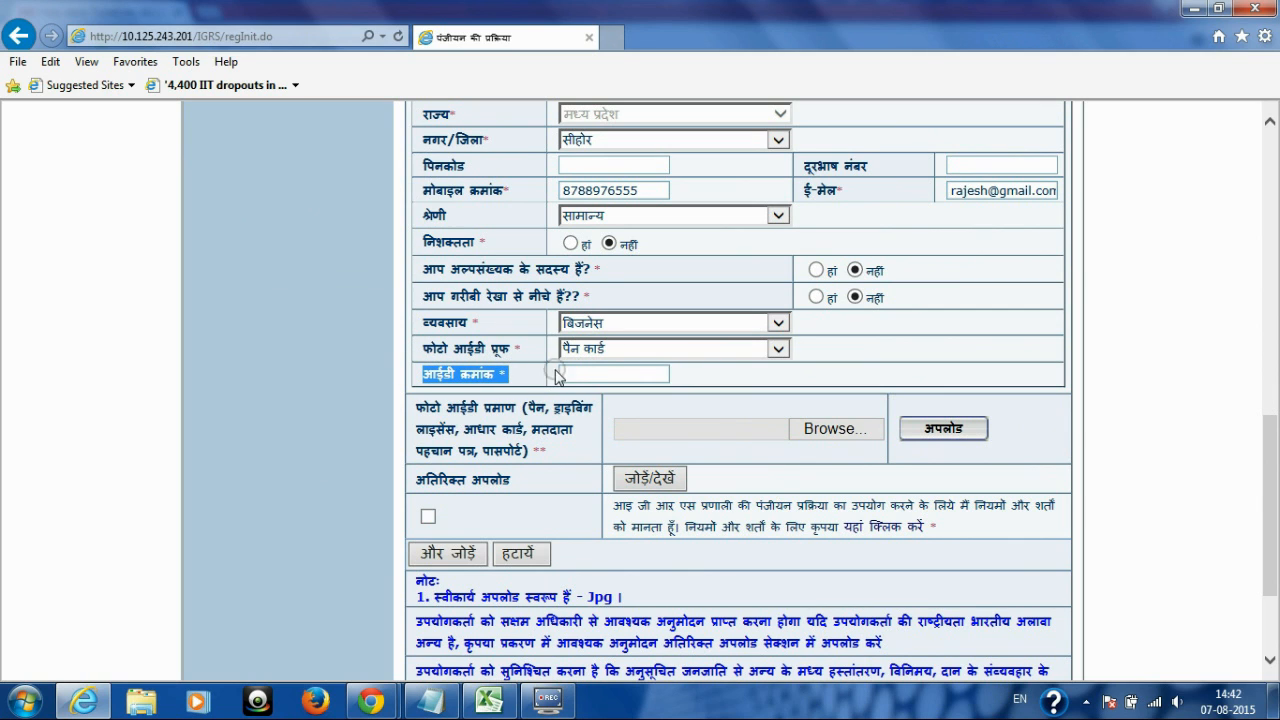
{"action": "left_click", "coordinate": [576, 370]}
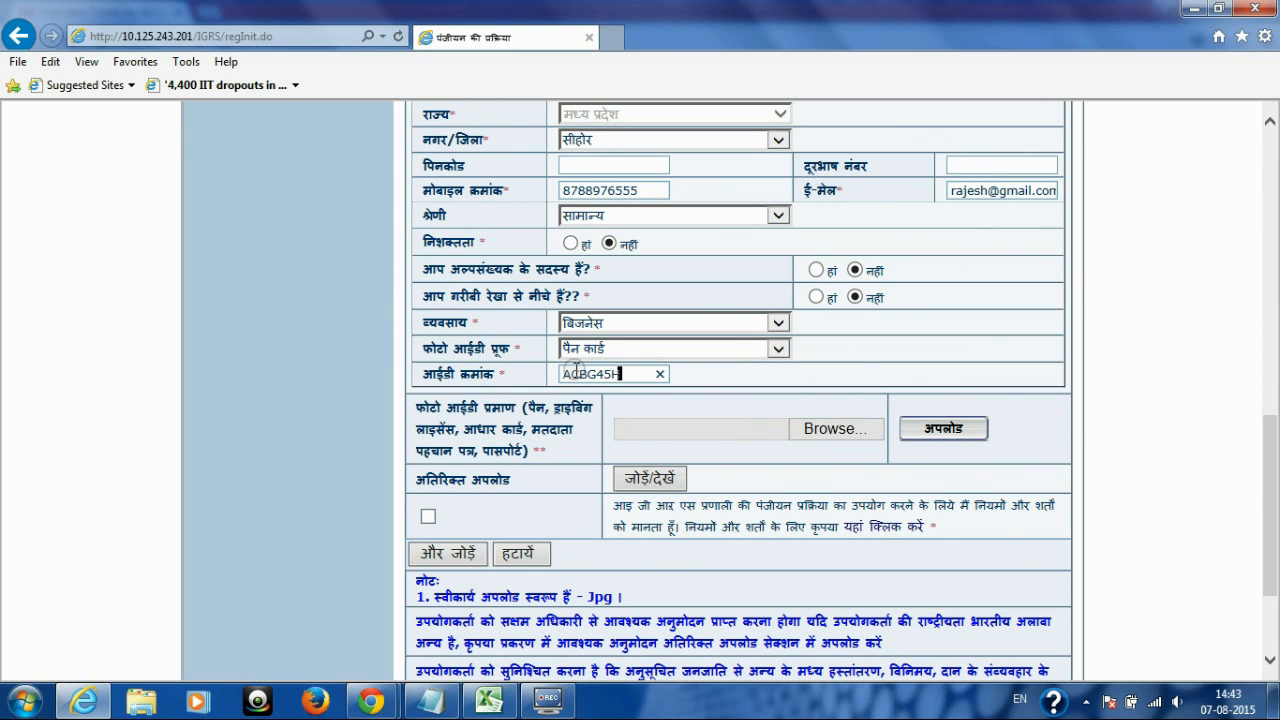
Step: Upload the PAN CARD image as the photo ID proof
{"action": "left_click_drag", "start_coordinate": [418, 405], "coordinate": [548, 446]}
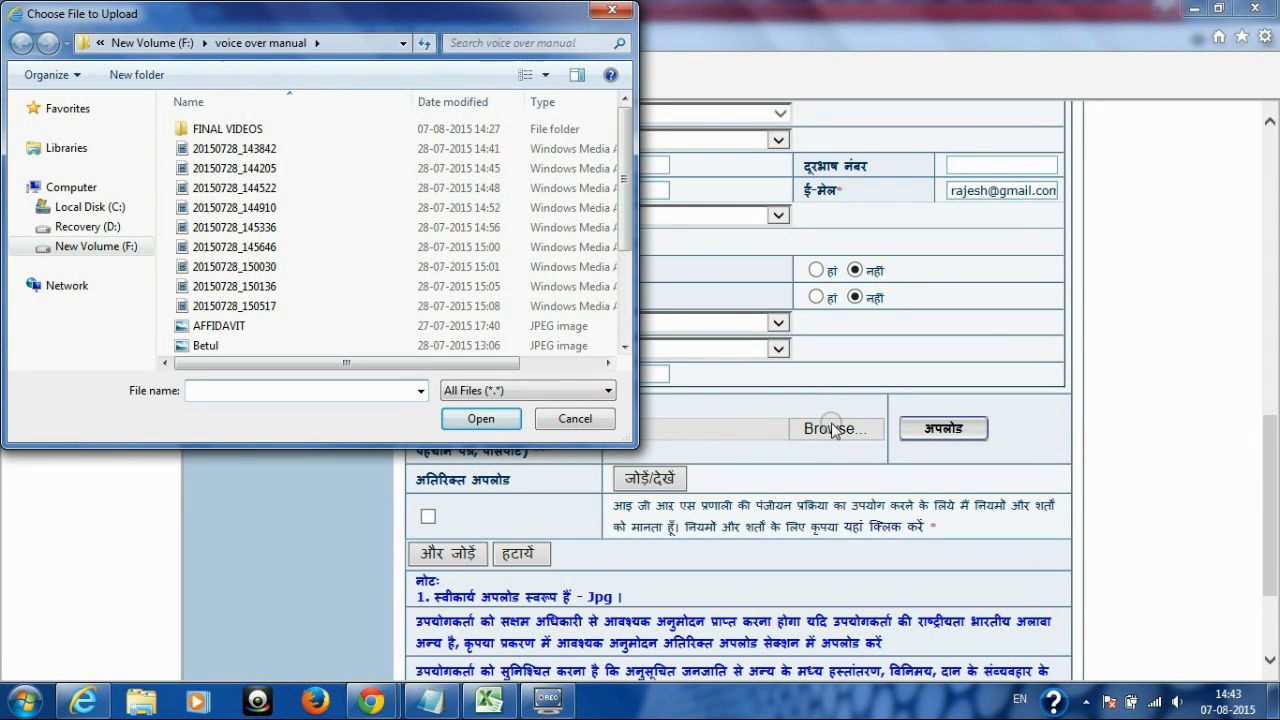
{"action": "left_click_drag", "start_coordinate": [624, 180], "coordinate": [624, 250]}
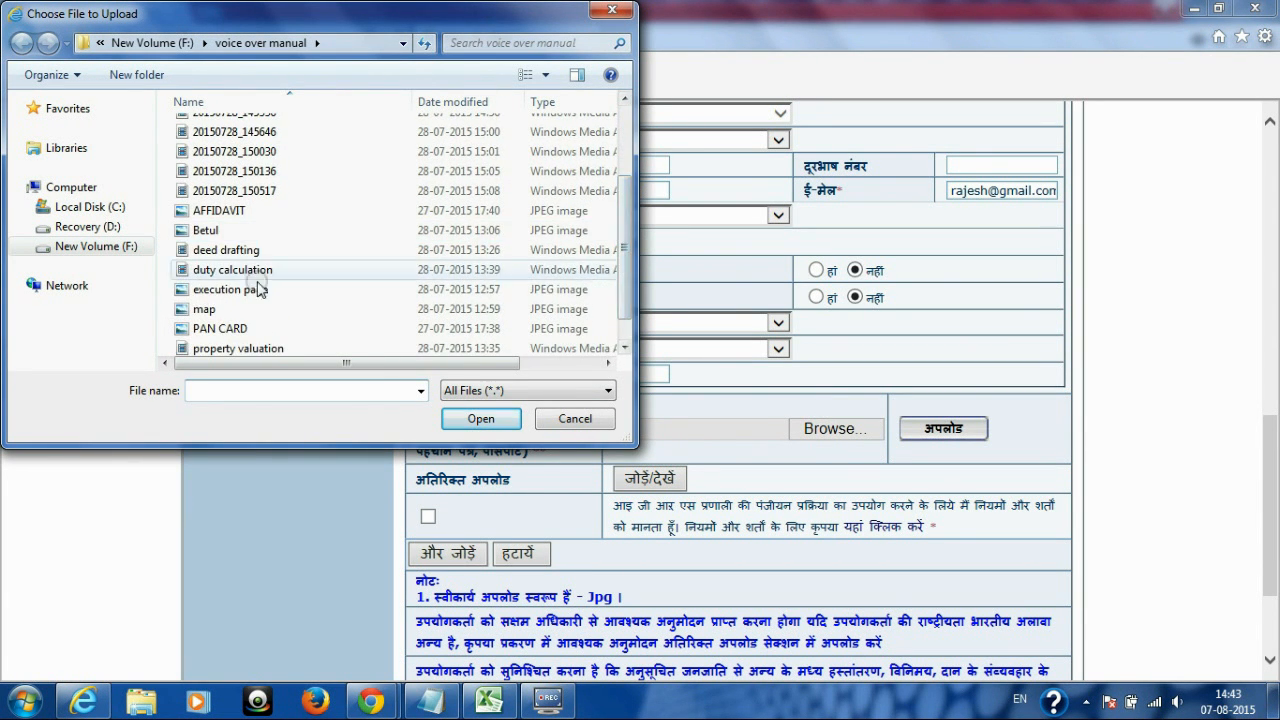
{"action": "left_click", "coordinate": [197, 330]}
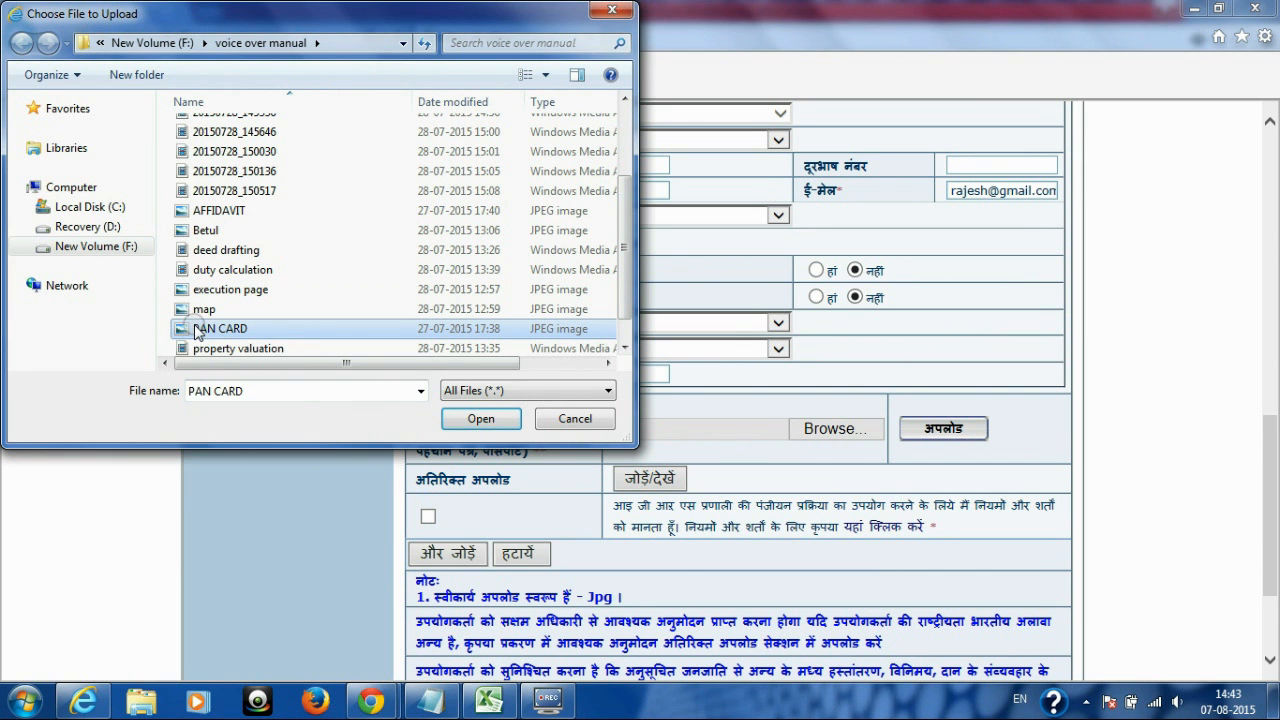
{"action": "left_click", "coordinate": [466, 422]}
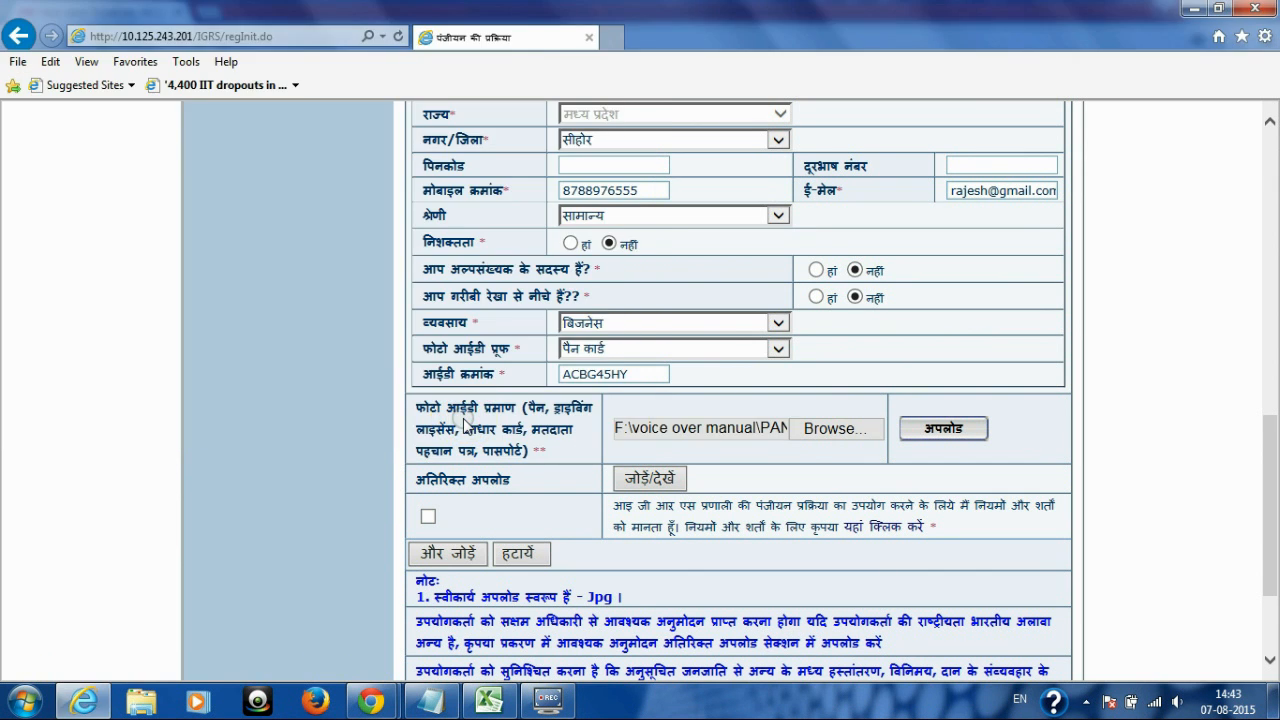
{"action": "left_click", "coordinate": [814, 427]}
{"action": "left_click", "coordinate": [589, 423]}
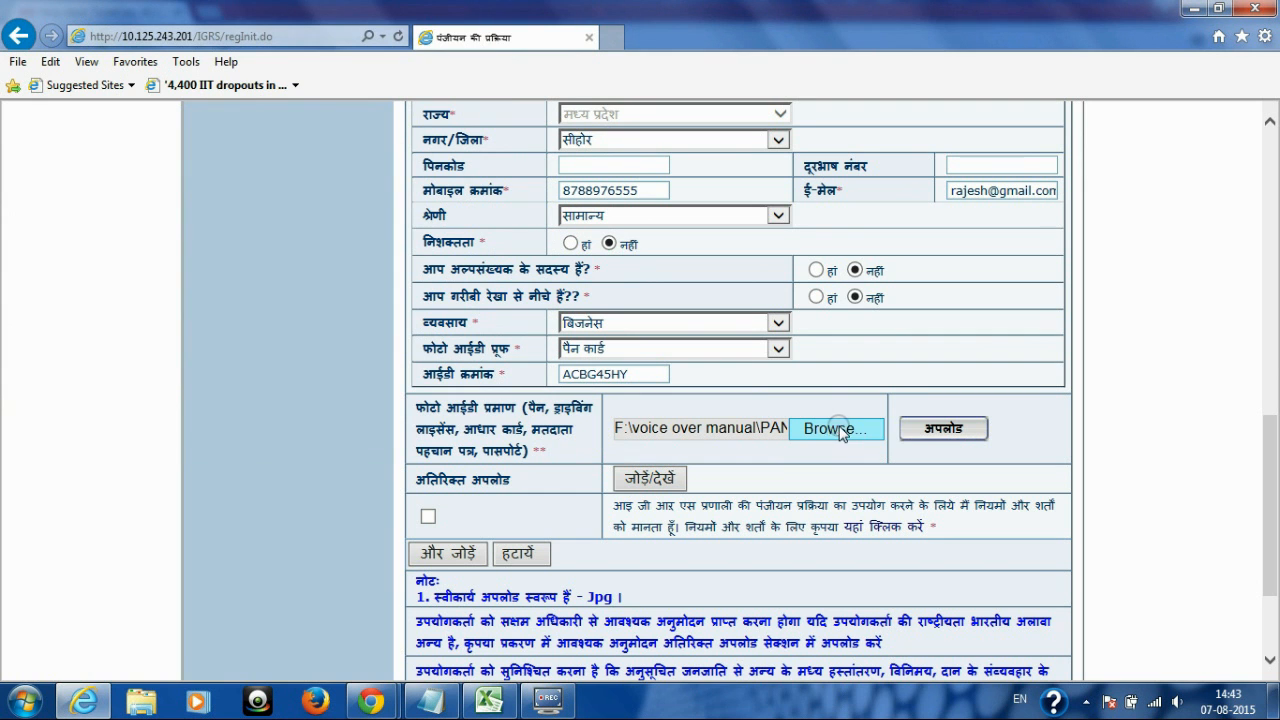
{"action": "left_click", "coordinate": [943, 428]}
Step: Accept the terms and conditions for the party details
{"action": "left_click_drag", "start_coordinate": [1271, 162], "coordinate": [1272, 530]}
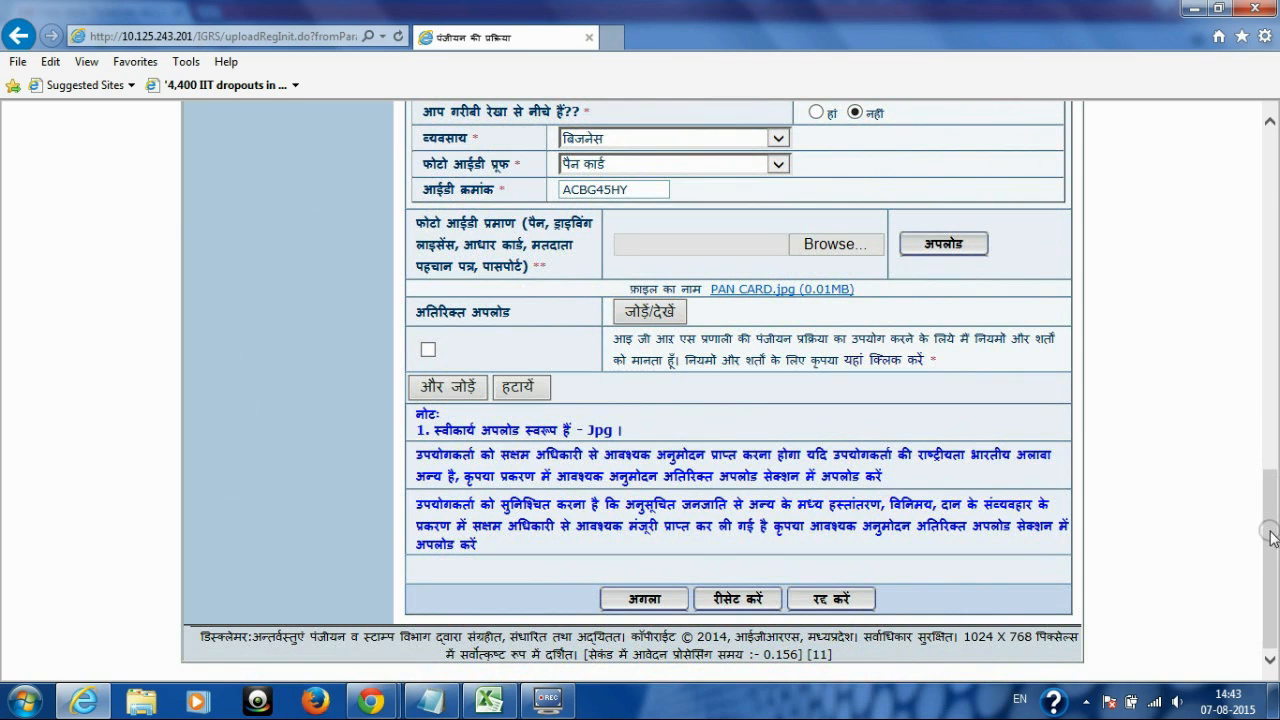
{"action": "left_click_drag", "start_coordinate": [615, 343], "coordinate": [938, 360]}
{"action": "left_click", "coordinate": [428, 349]}
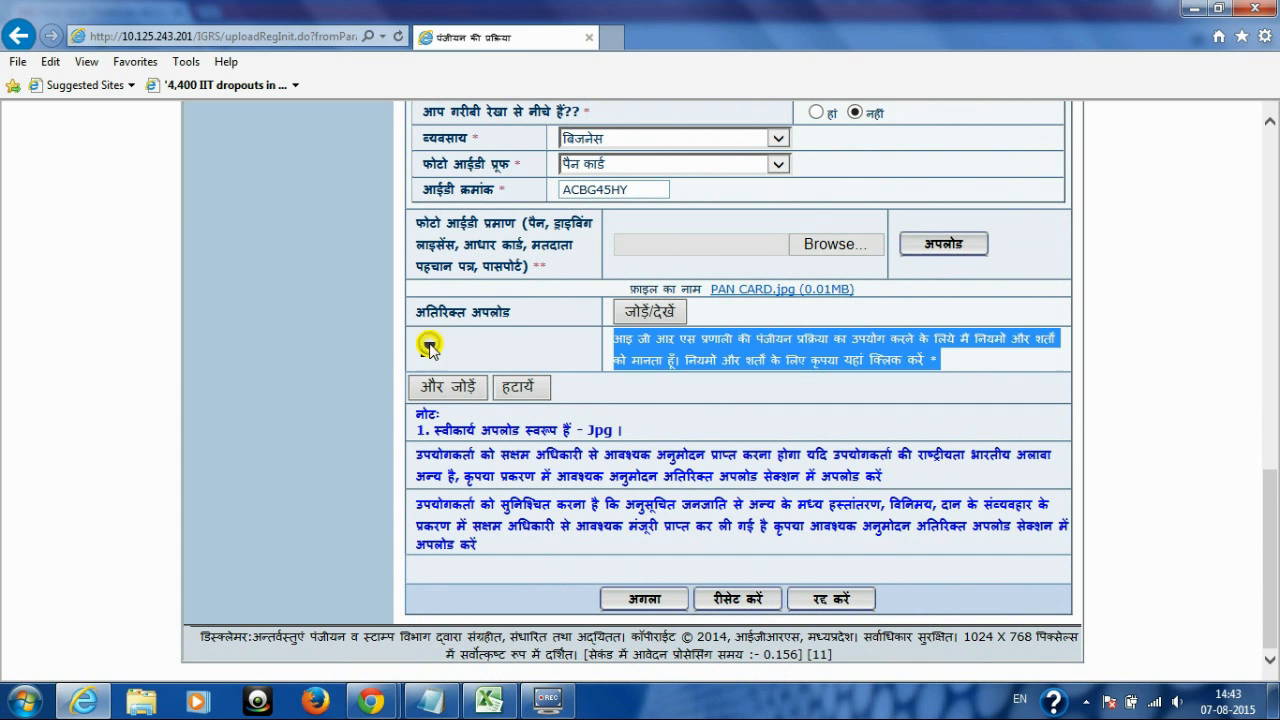
{"action": "left_click", "coordinate": [676, 402]}
{"action": "left_click_drag", "start_coordinate": [1249, 509], "coordinate": [1256, 540]}
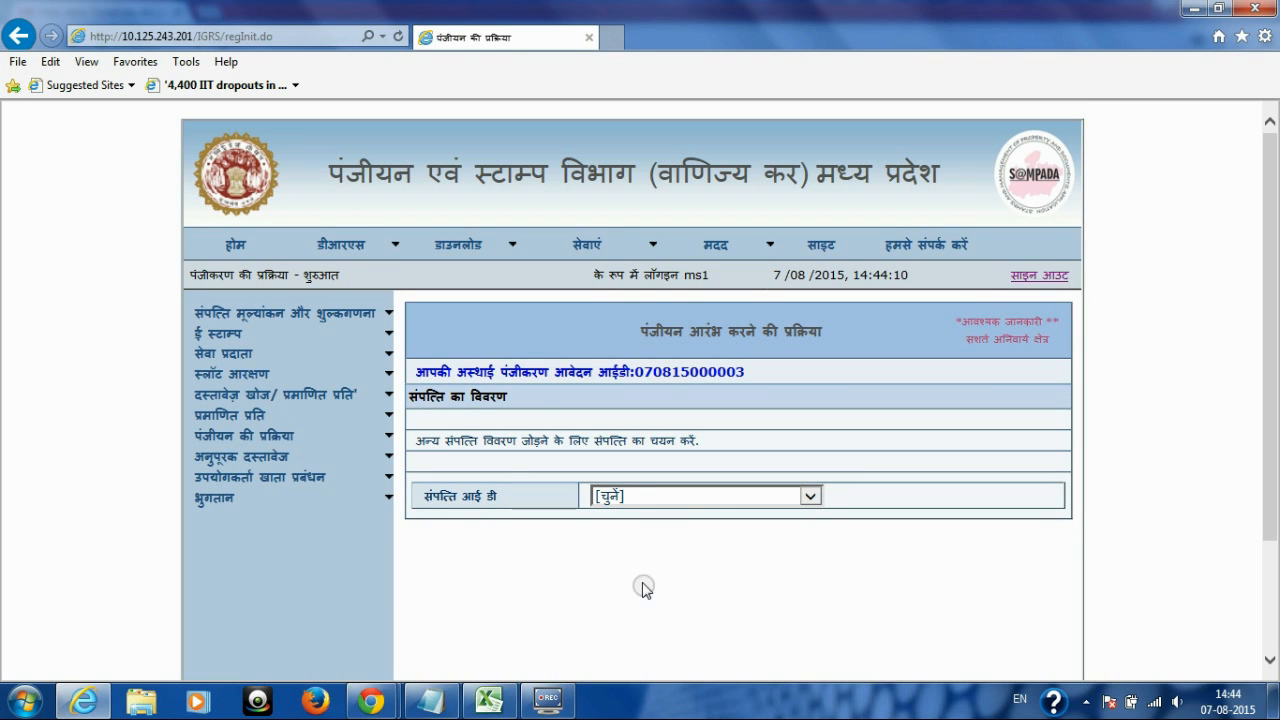
Step: Select the only listed property ID in संपत्ति आई डी to load its भूखंड details
{"action": "left_click_drag", "start_coordinate": [427, 494], "coordinate": [500, 496]}
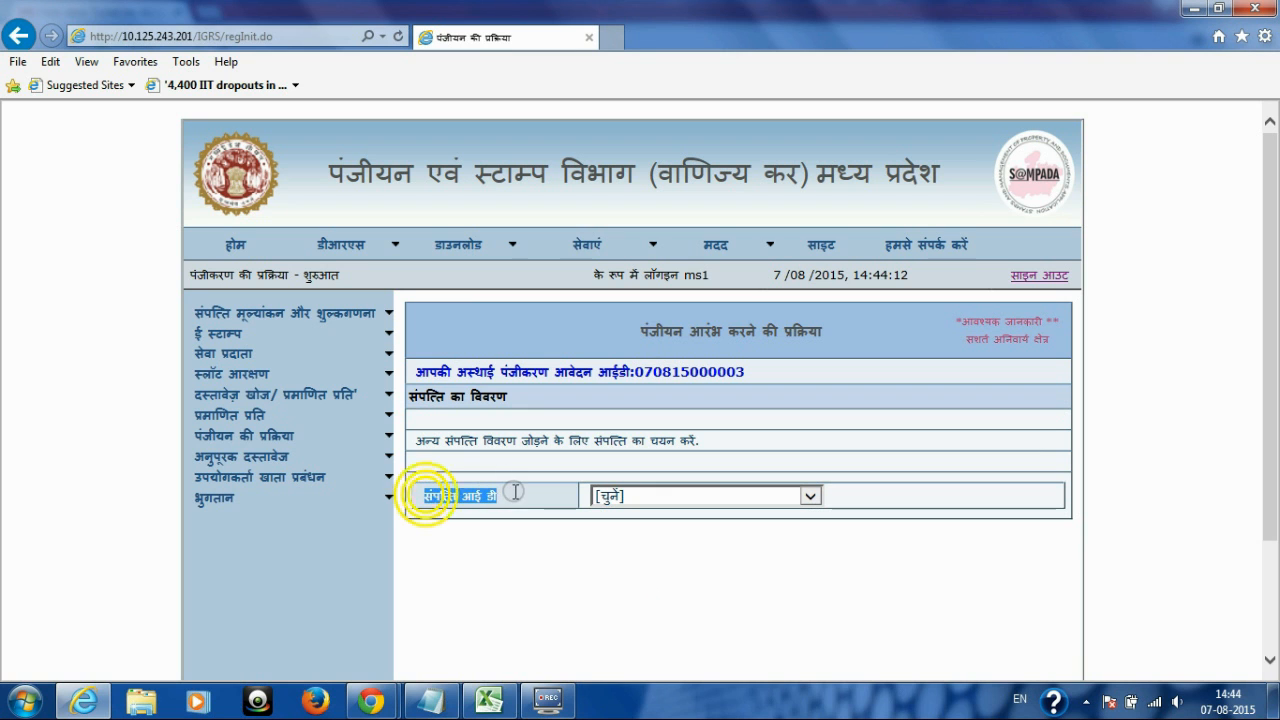
{"action": "left_click", "coordinate": [808, 495]}
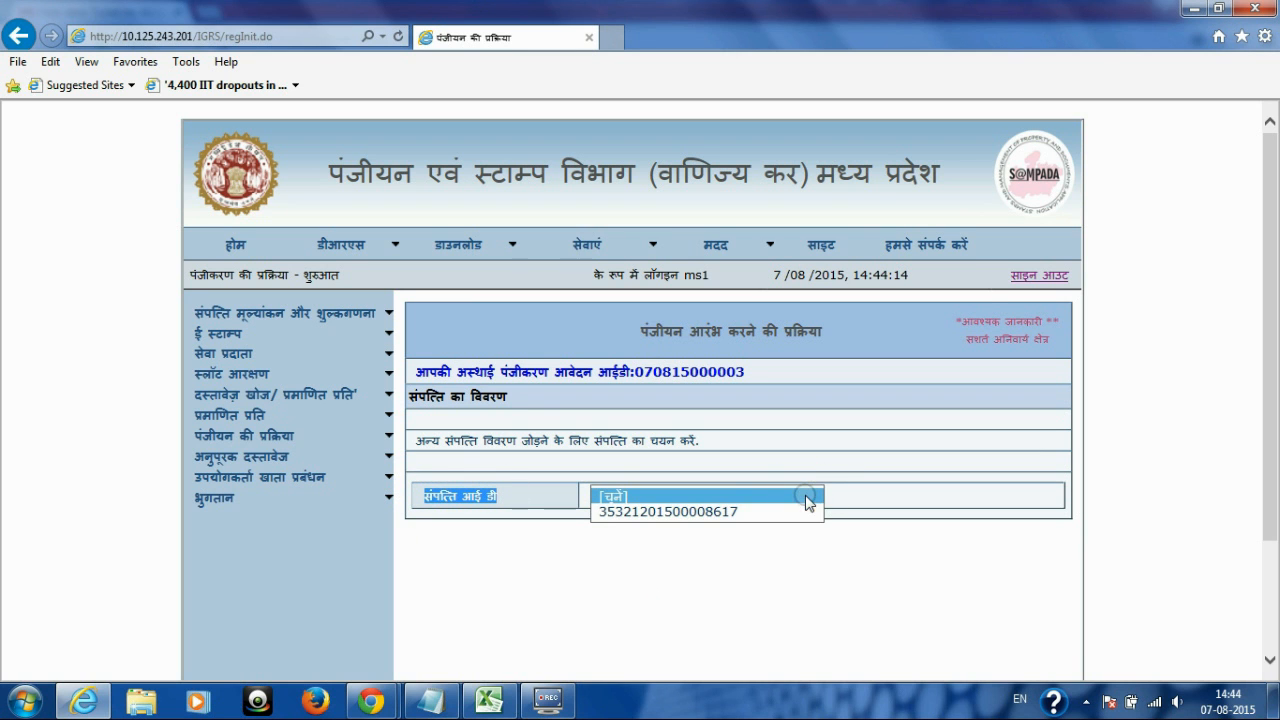
{"action": "left_click", "coordinate": [806, 513]}
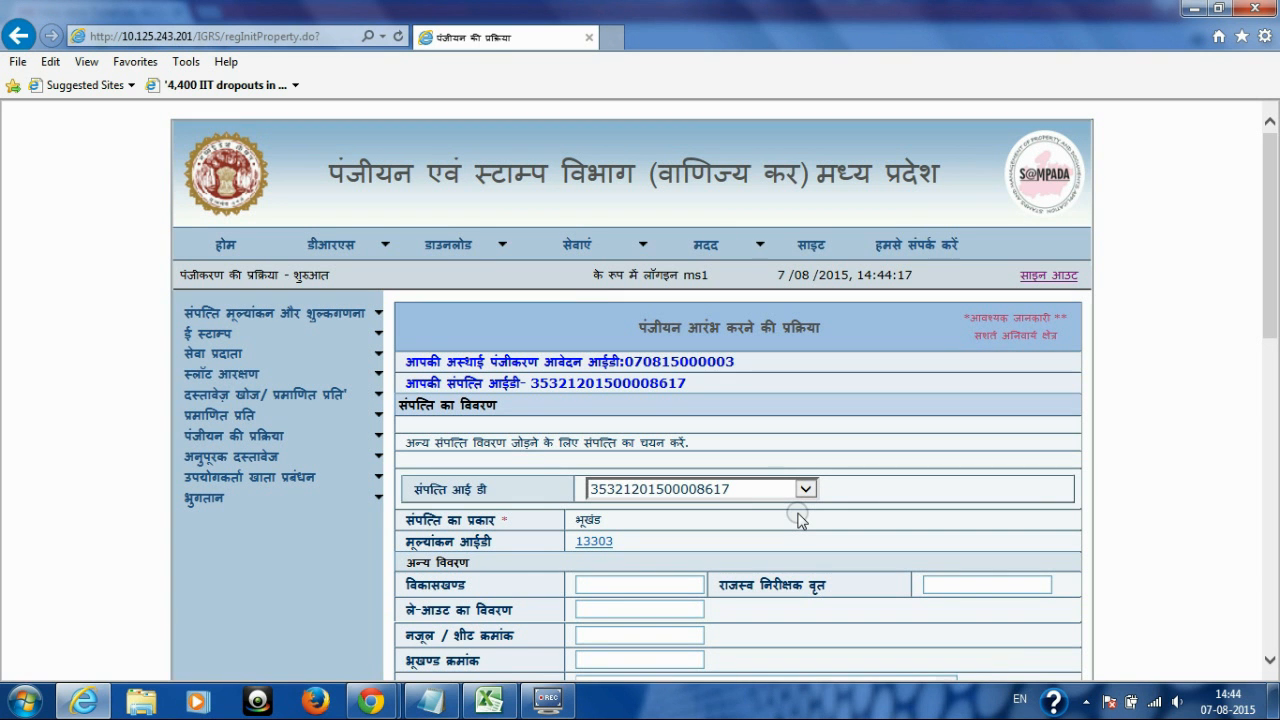
Step: Type the property's address into संपत्ति का पता, fixing typos, then bring khasra row 1 into view
{"action": "left_click_drag", "start_coordinate": [1266, 252], "coordinate": [1274, 355]}
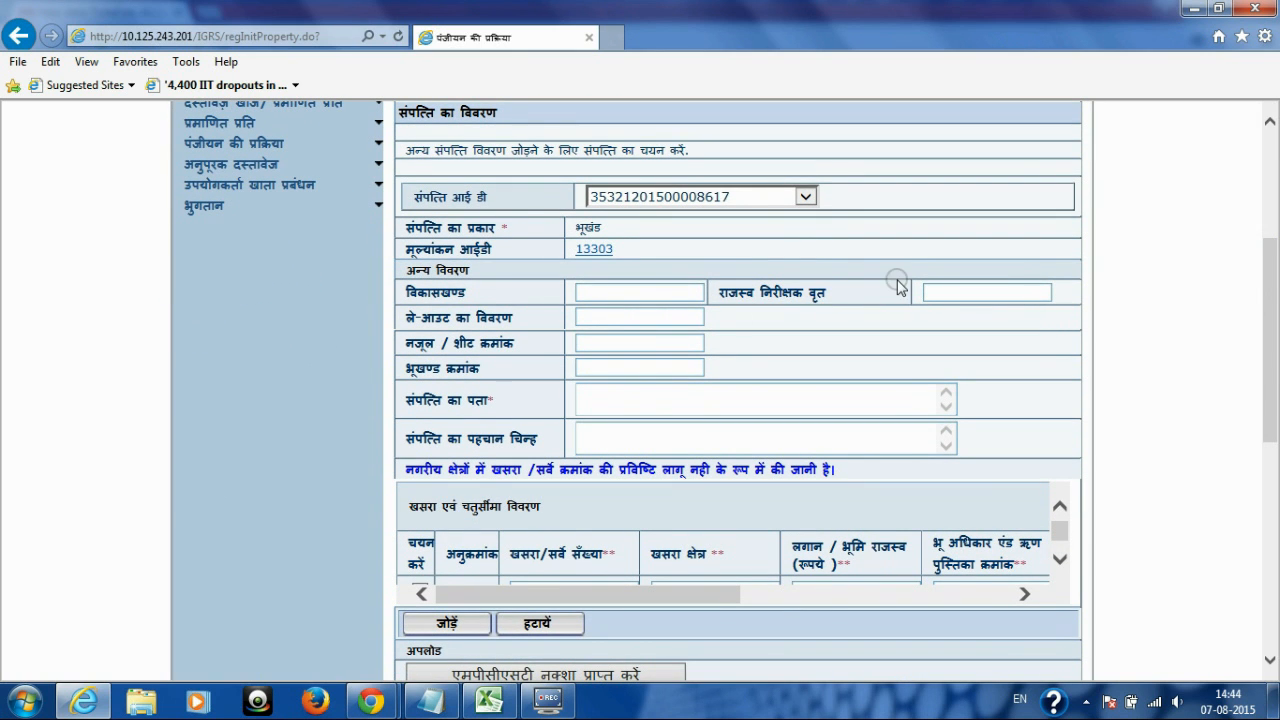
{"action": "left_click", "coordinate": [608, 391]}
{"action": "type", "text": "RU"}
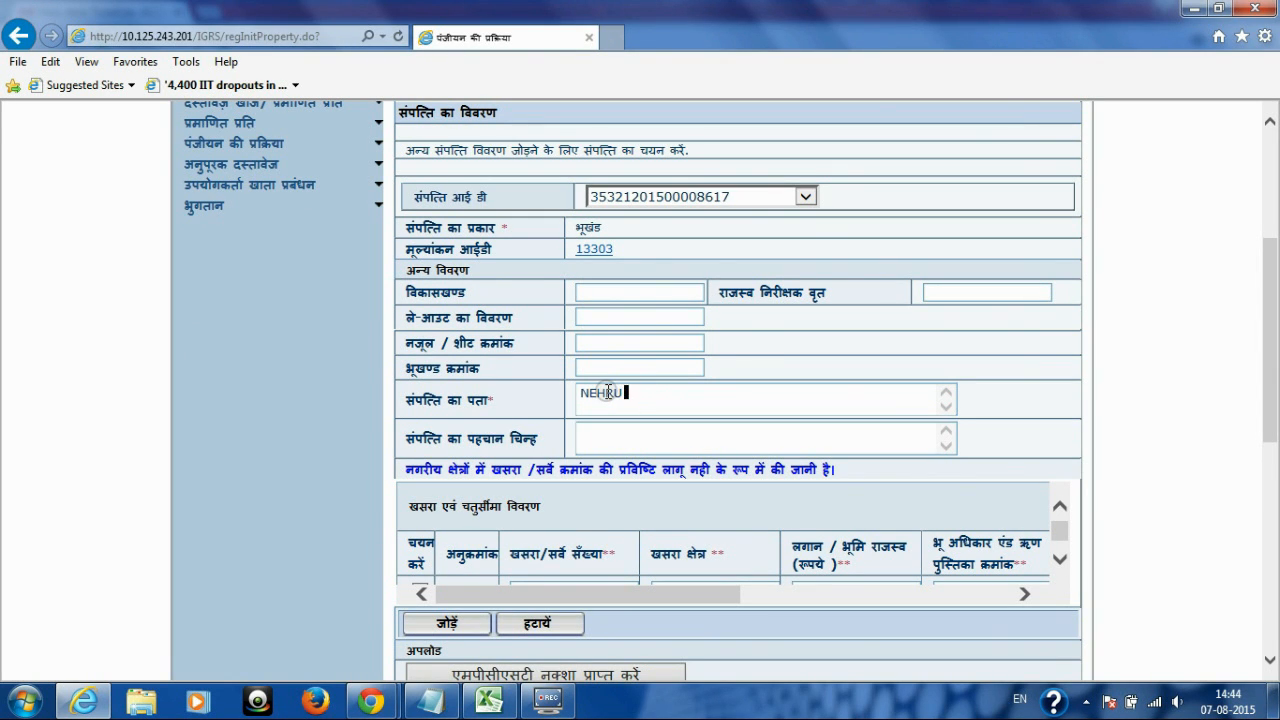
{"action": "type", "text": "EH"}
{"action": "left_click", "coordinate": [607, 392]}
{"action": "key", "text": "BackSpace"}
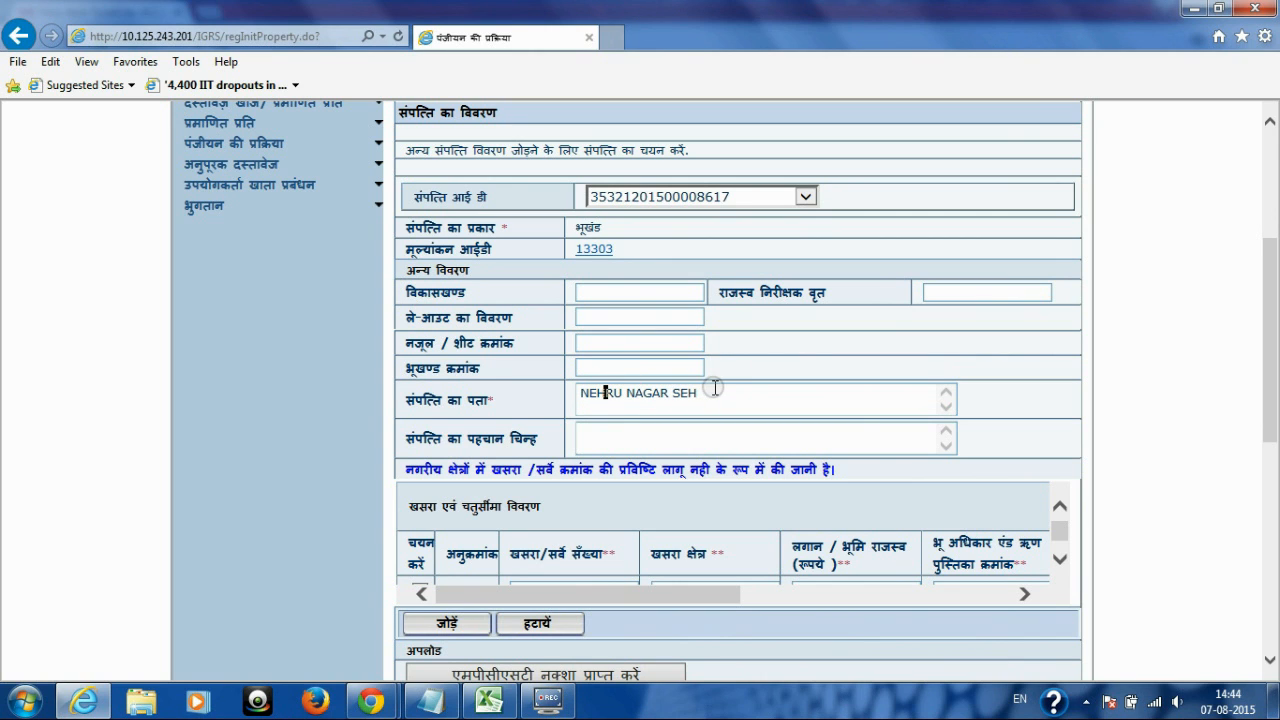
{"action": "double_click", "coordinate": [715, 390]}
{"action": "left_click", "coordinate": [715, 393]}
{"action": "type", "text": "ORE"}
{"action": "left_click_drag", "start_coordinate": [1271, 340], "coordinate": [1271, 436]}
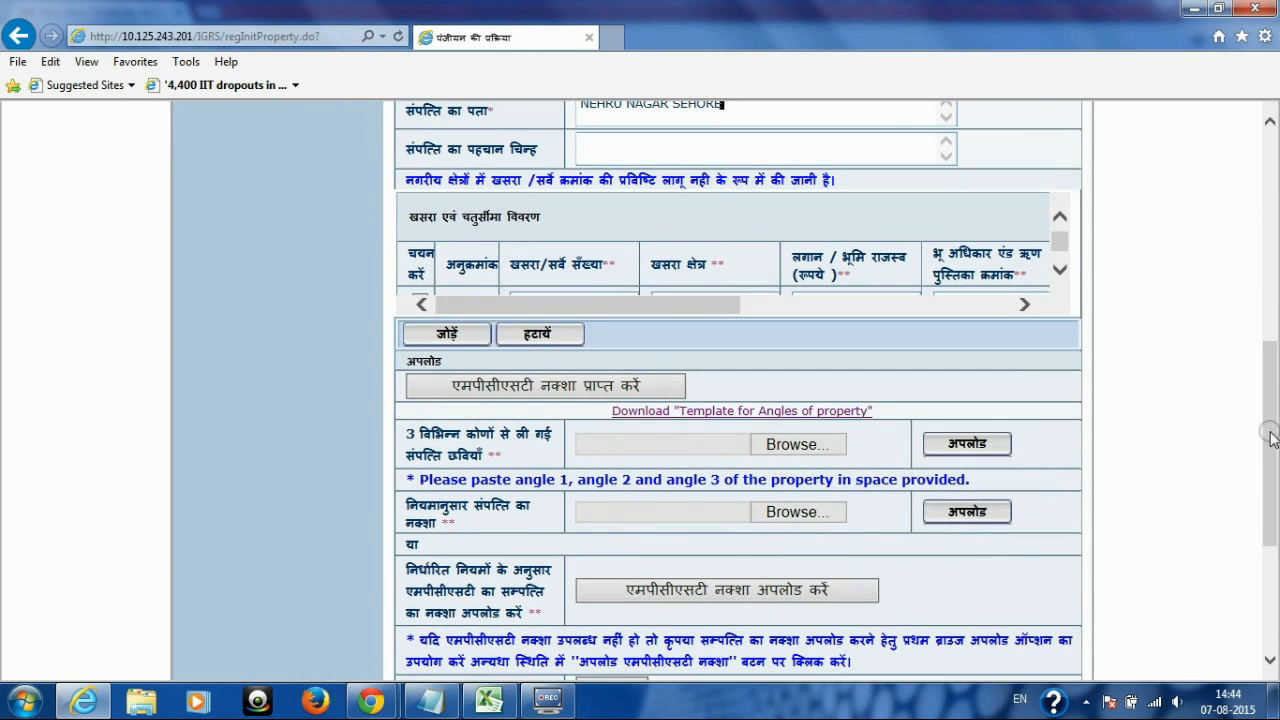
{"action": "left_click", "coordinate": [1062, 276]}
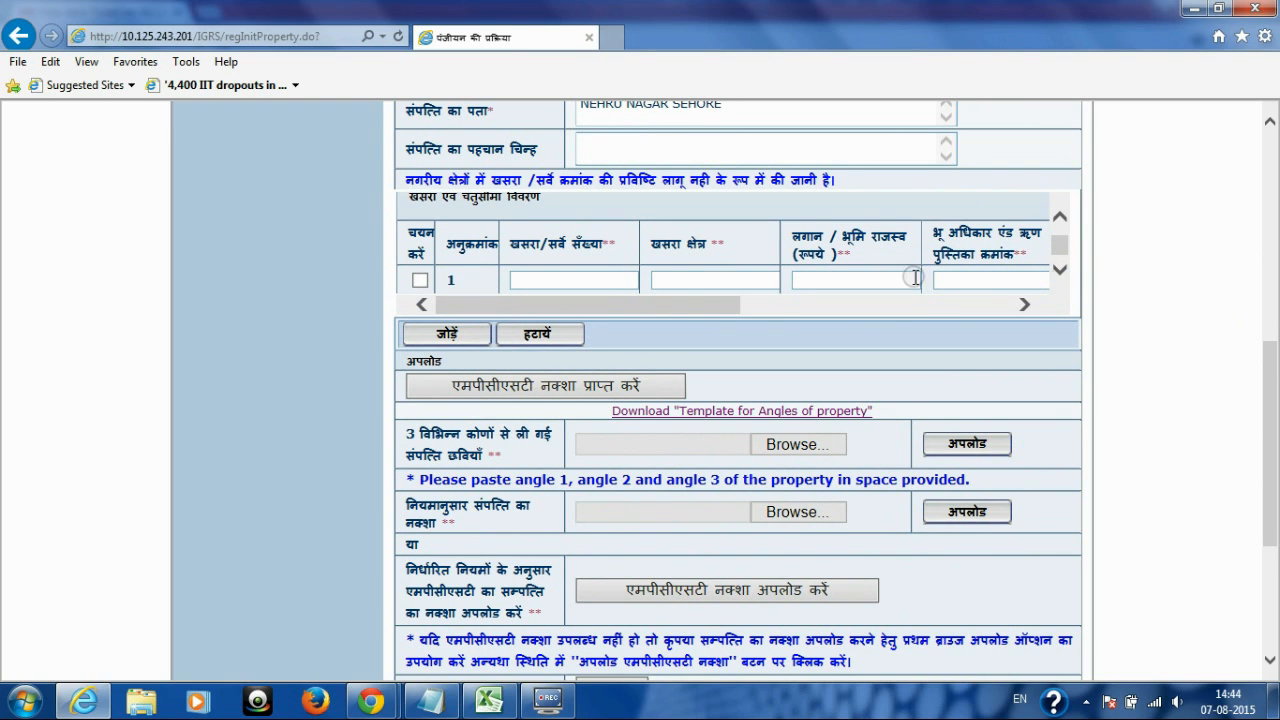
{"action": "left_click", "coordinate": [680, 304]}
{"action": "left_click_drag", "start_coordinate": [680, 304], "coordinate": [628, 308]}
Step: Upload 'three angle photos.jpg' (0.06MB) as the property's three-angle photographs
{"action": "left_click", "coordinate": [409, 433]}
{"action": "scroll", "coordinate": [409, 433], "scroll_direction": "down", "scroll_amount": 1}
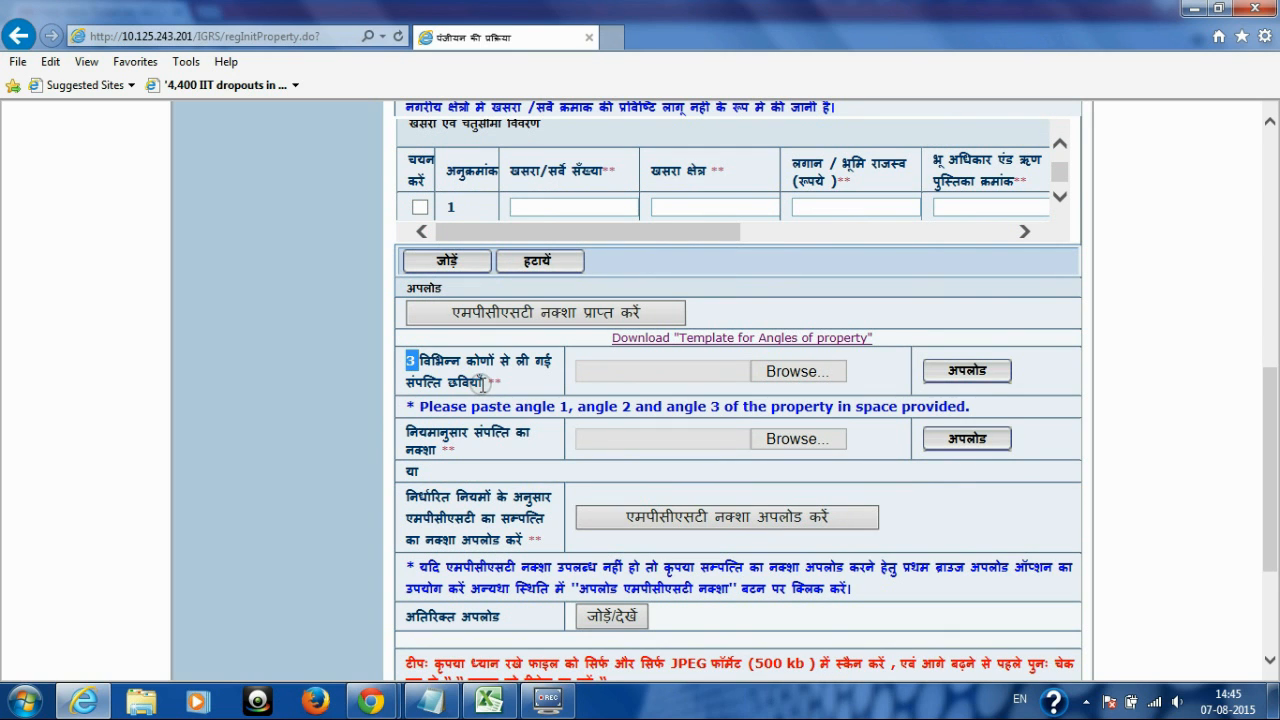
{"action": "left_click_drag", "start_coordinate": [484, 382], "coordinate": [402, 362]}
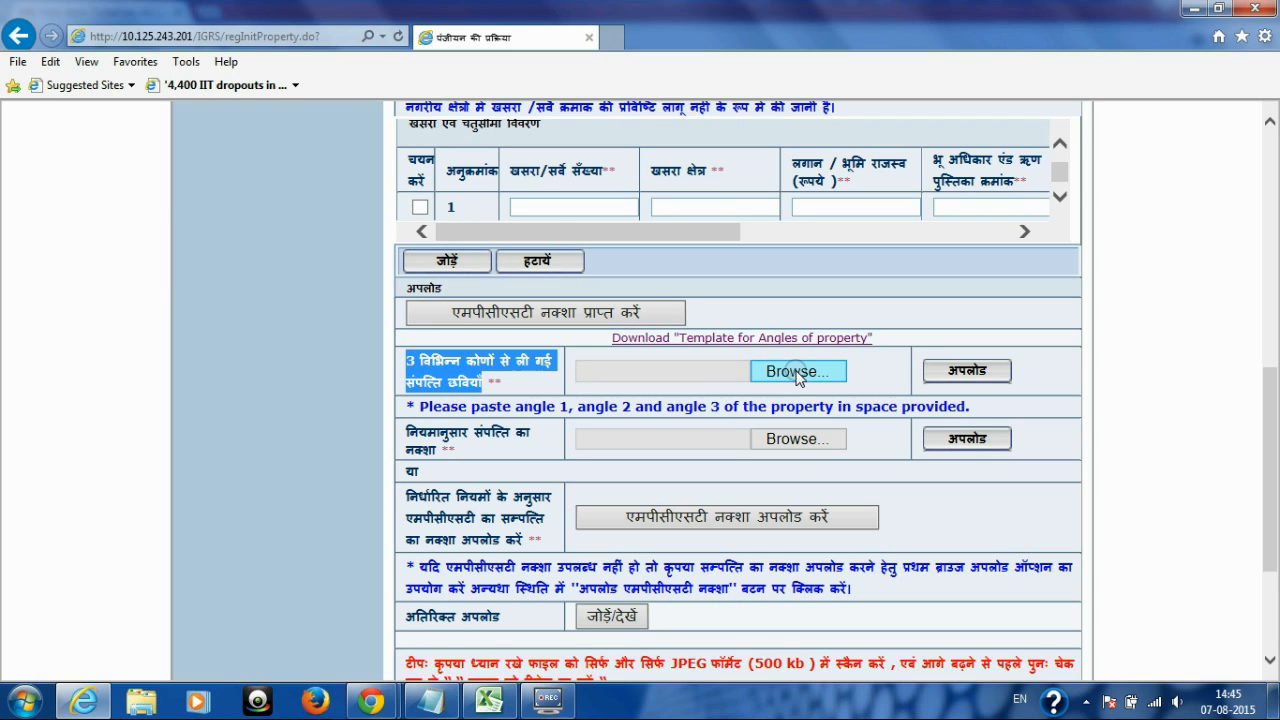
{"action": "left_click", "coordinate": [797, 373]}
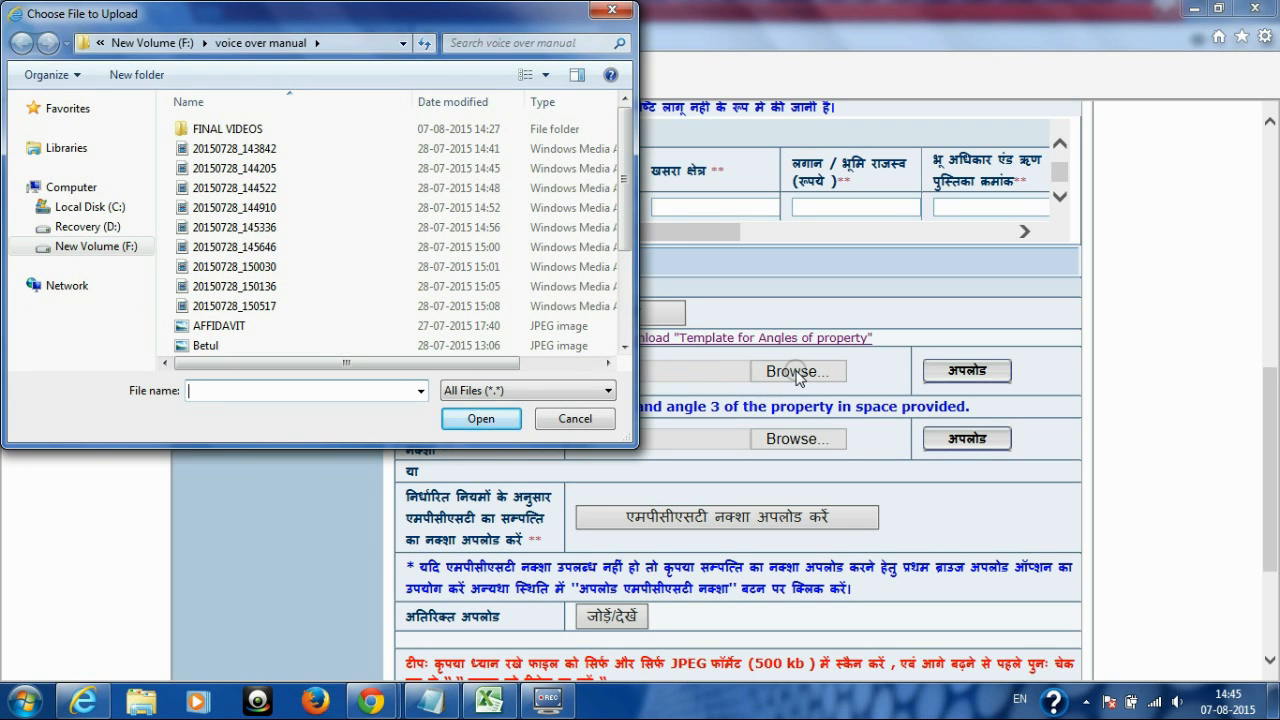
{"action": "left_click_drag", "start_coordinate": [622, 180], "coordinate": [622, 291]}
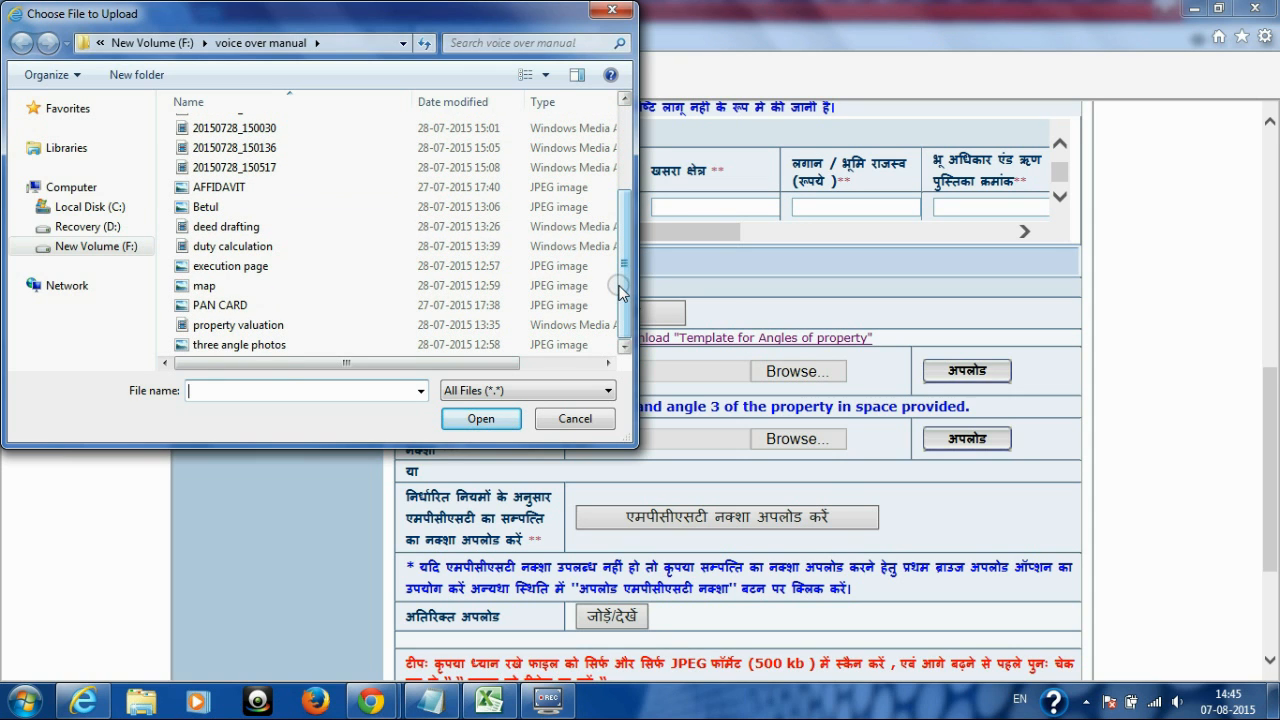
{"action": "left_click_drag", "start_coordinate": [429, 24], "coordinate": [621, 131]}
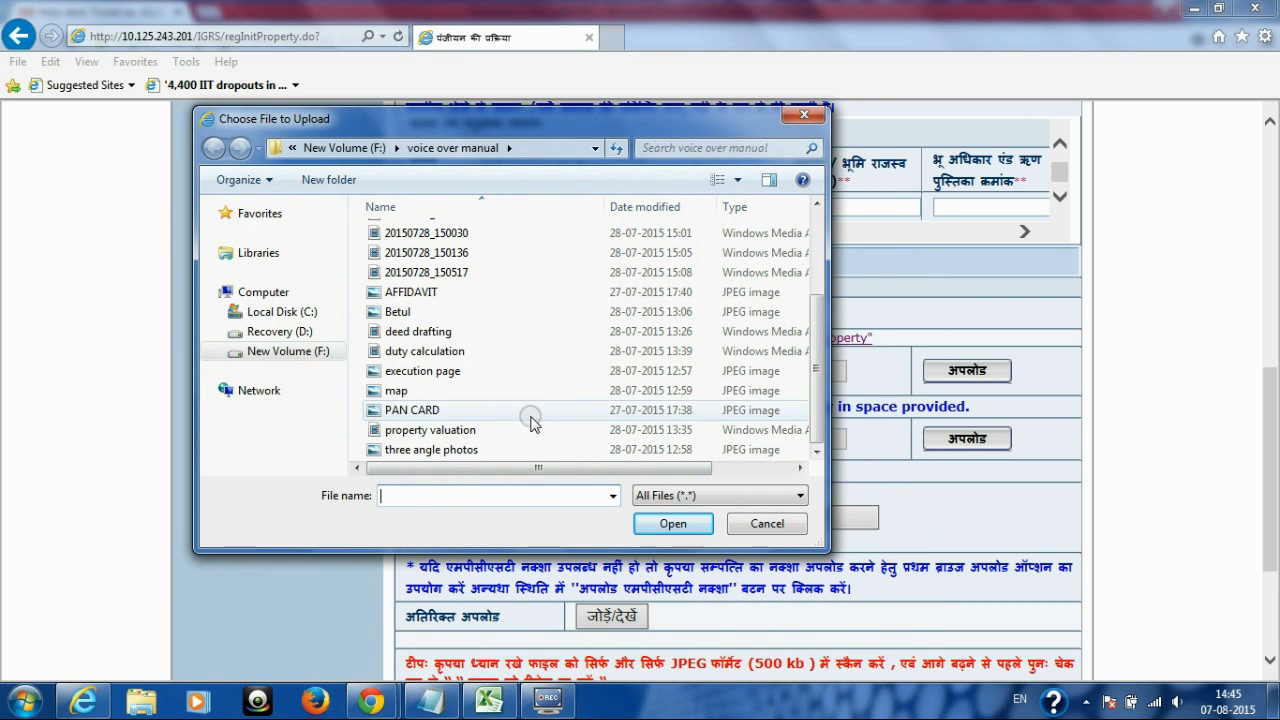
{"action": "left_click", "coordinate": [432, 449]}
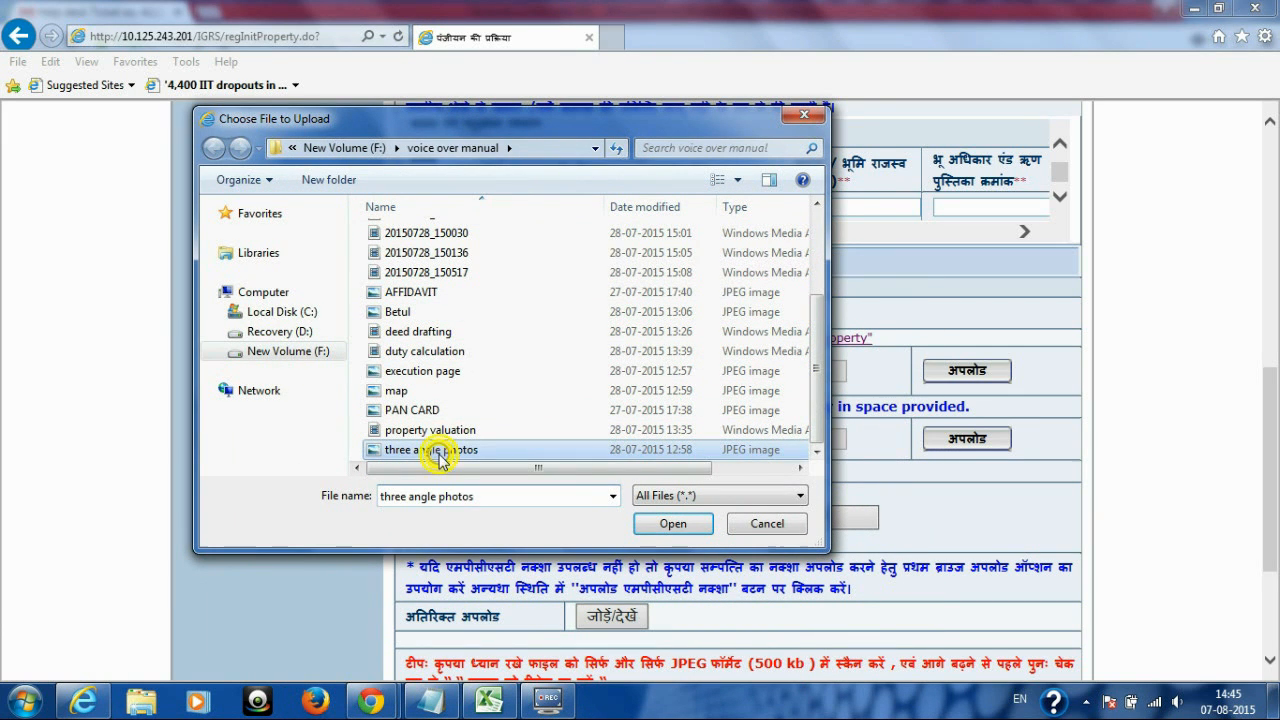
{"action": "left_click", "coordinate": [648, 521]}
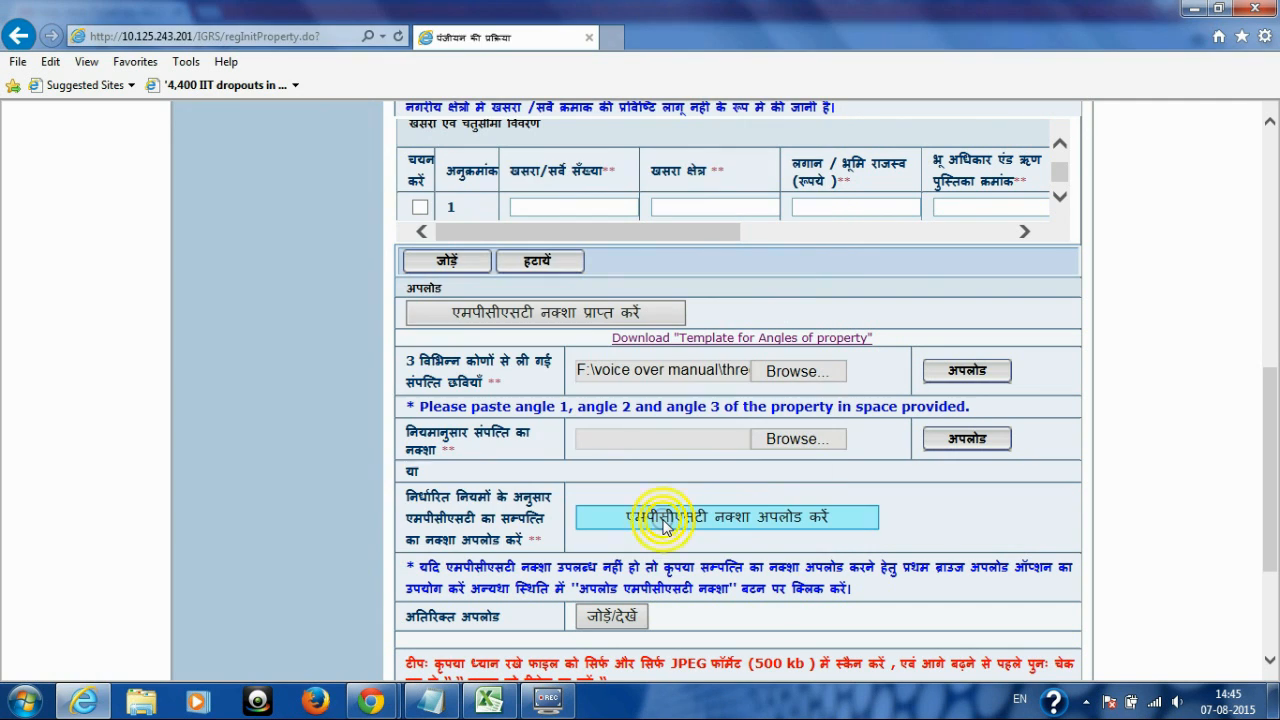
{"action": "left_click", "coordinate": [966, 371]}
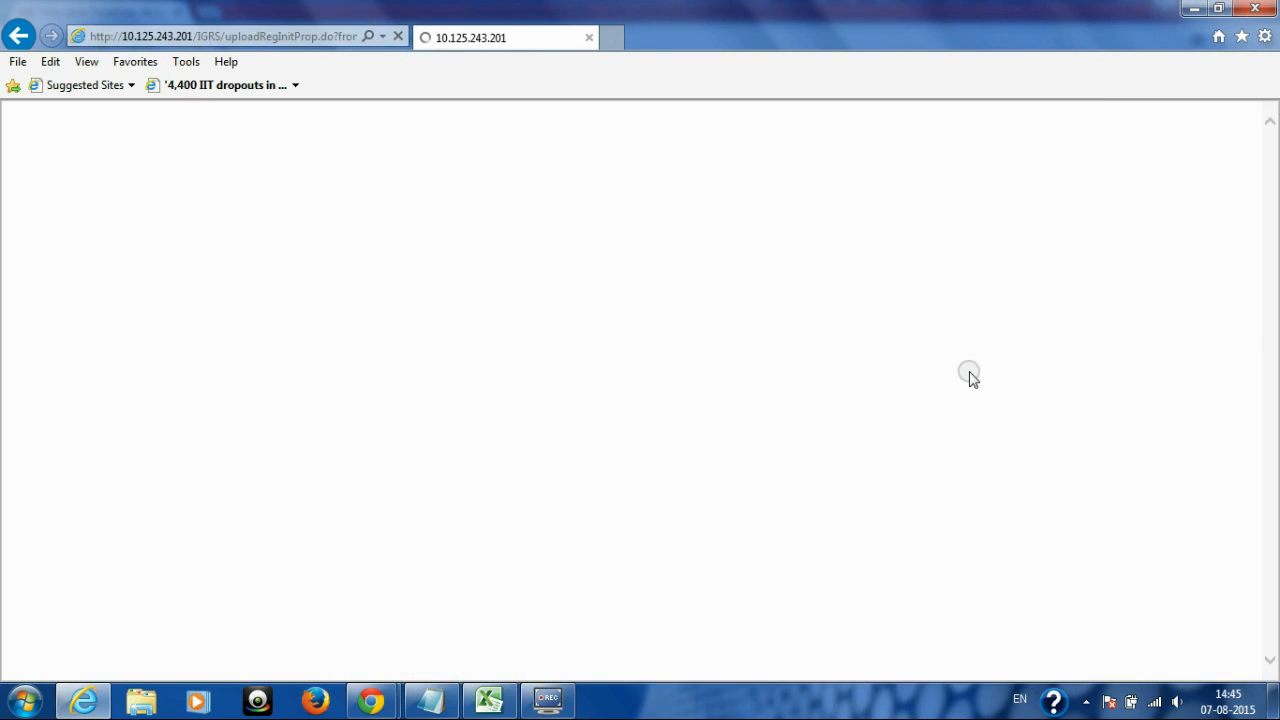
{"action": "left_click_drag", "start_coordinate": [1268, 170], "coordinate": [1275, 478]}
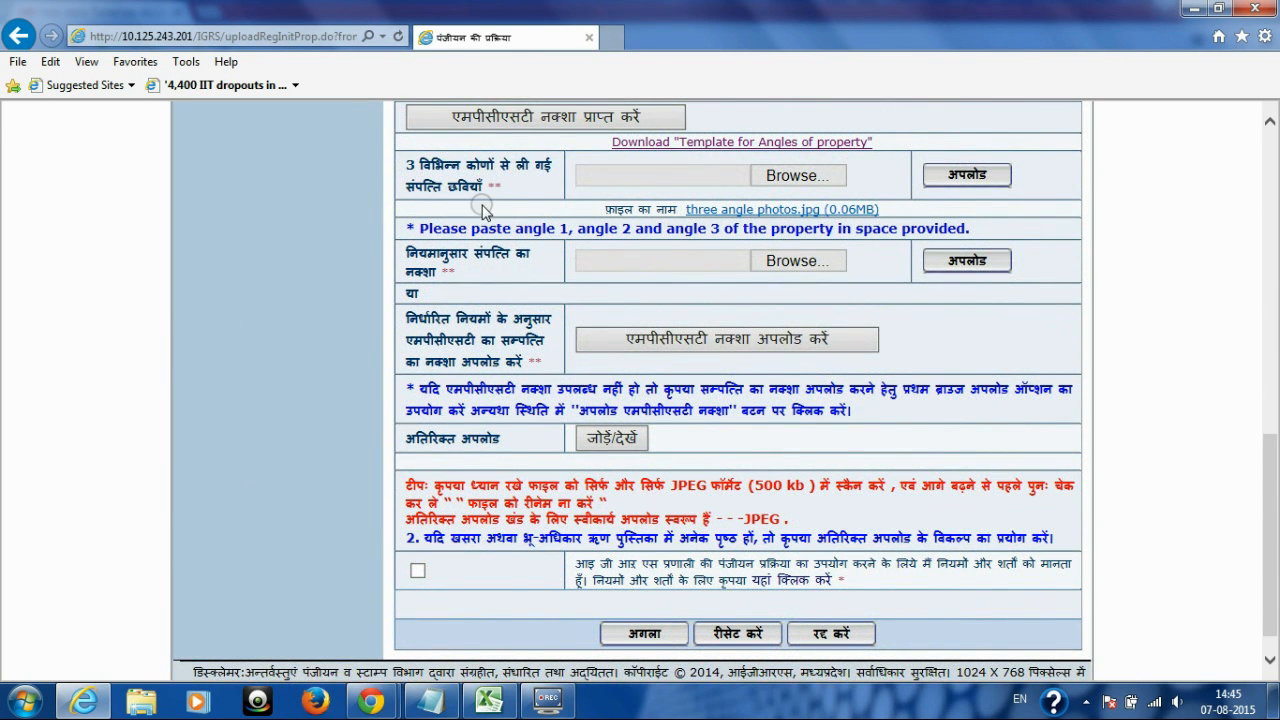
Step: Upload map.jpg as the property map
{"action": "left_click_drag", "start_coordinate": [408, 251], "coordinate": [518, 276]}
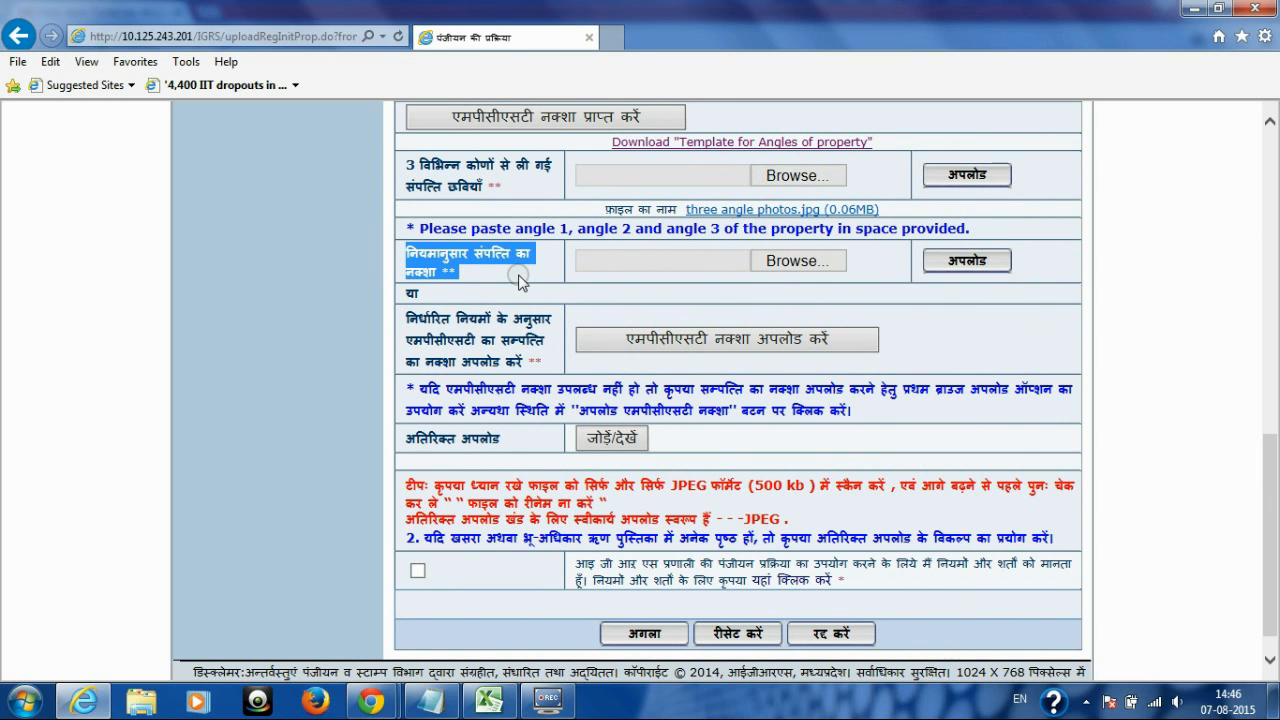
{"action": "left_click", "coordinate": [785, 262]}
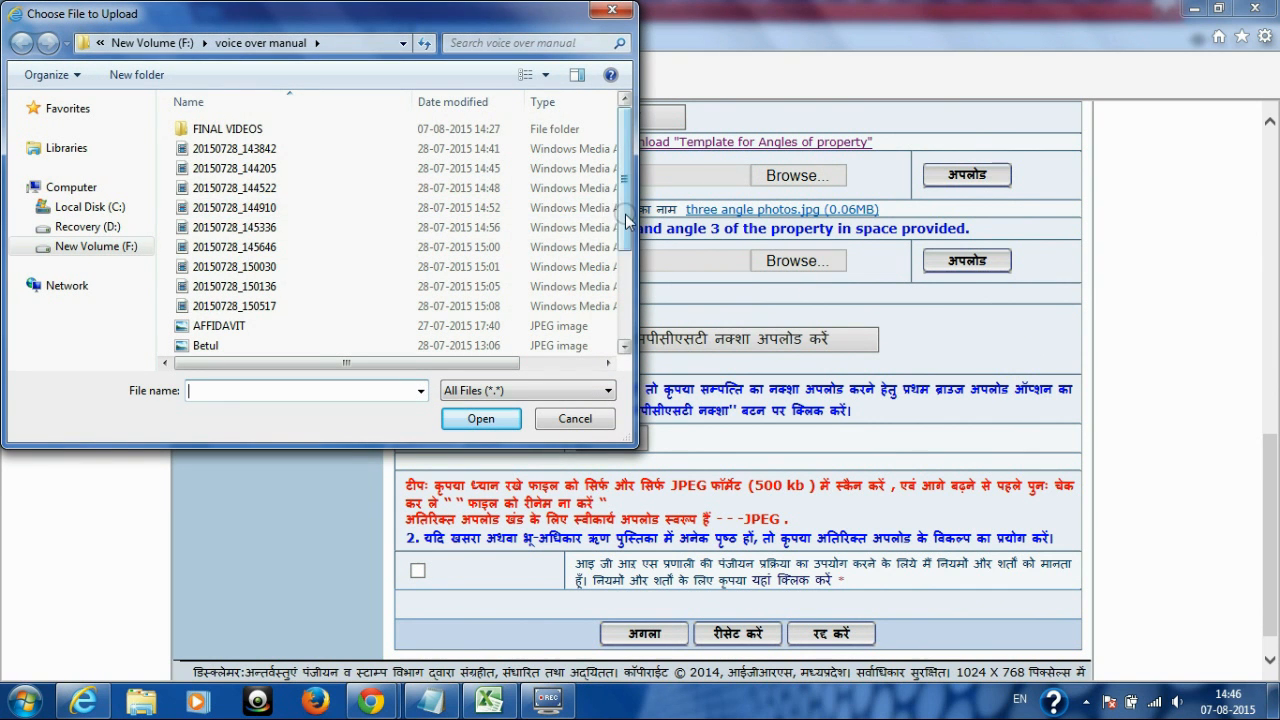
{"action": "scroll", "coordinate": [604, 224], "scroll_direction": "down", "scroll_amount": 3}
{"action": "left_click", "coordinate": [247, 287]}
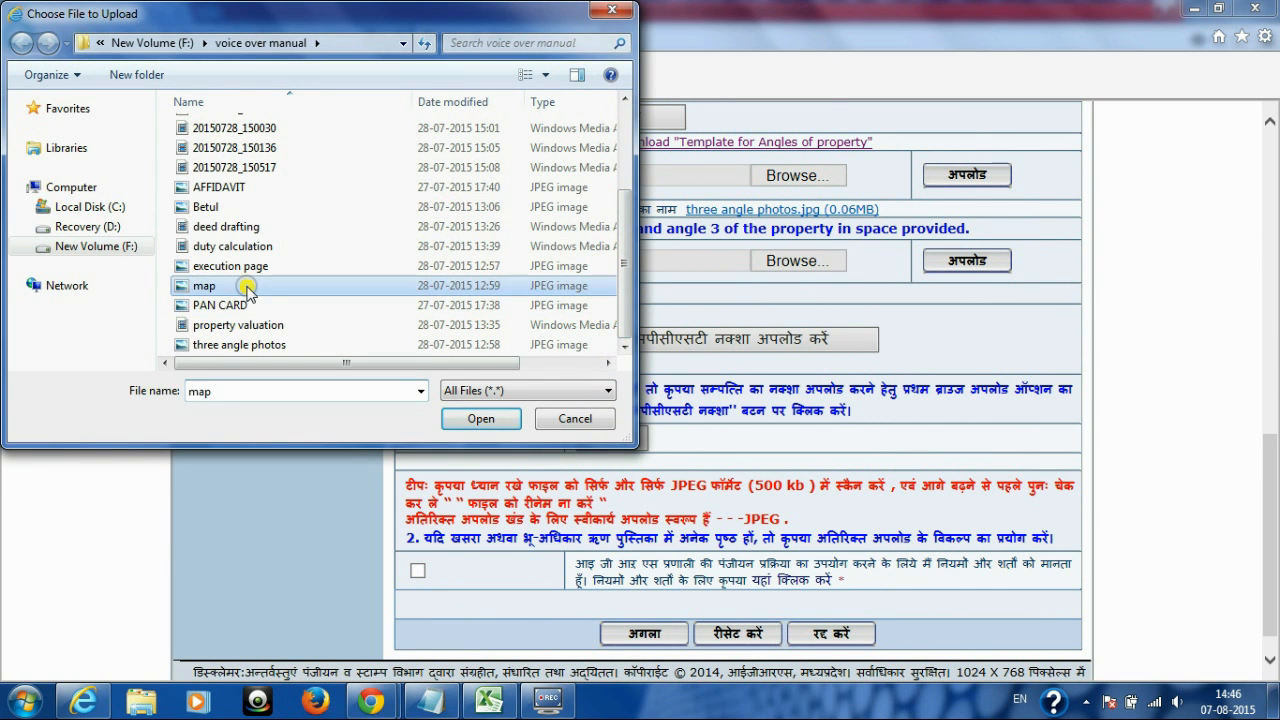
{"action": "left_click", "coordinate": [484, 419]}
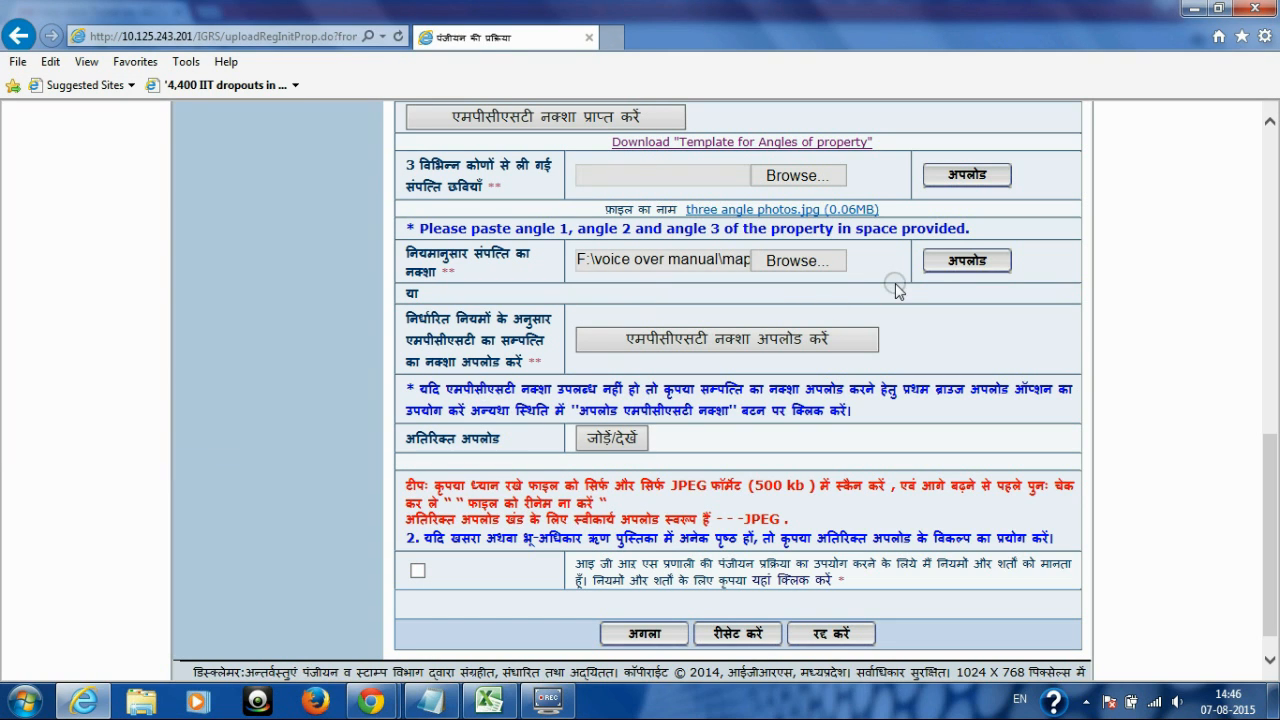
{"action": "left_click", "coordinate": [963, 261]}
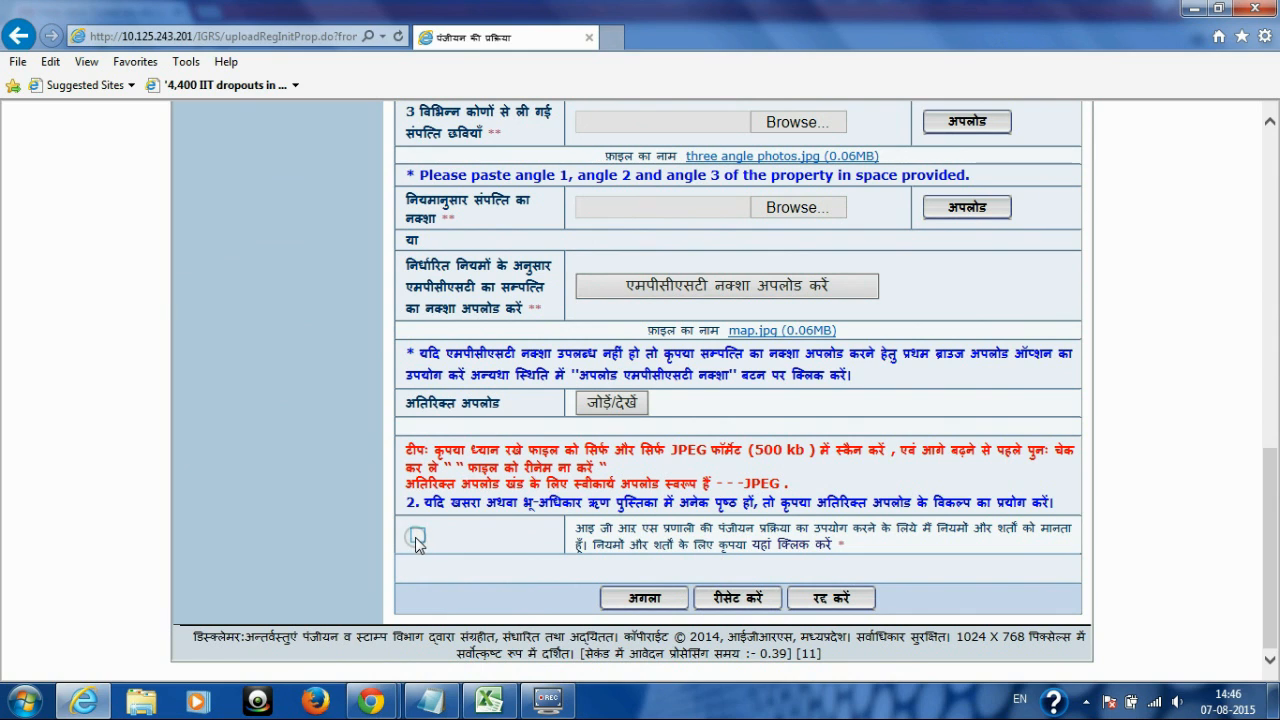
Step: Bring up the अतिरिक्त अपलोड form via जोड़ें/देखें
{"action": "left_click_drag", "start_coordinate": [406, 261], "coordinate": [536, 302]}
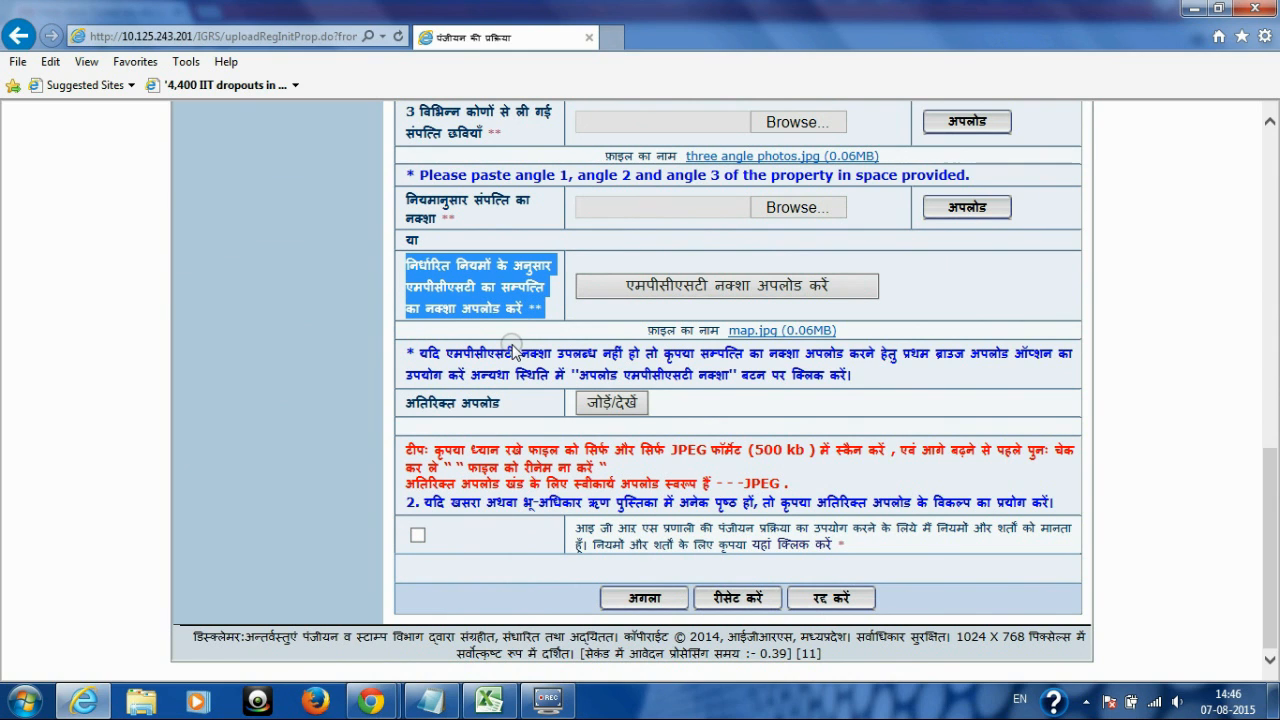
{"action": "left_click", "coordinate": [514, 343]}
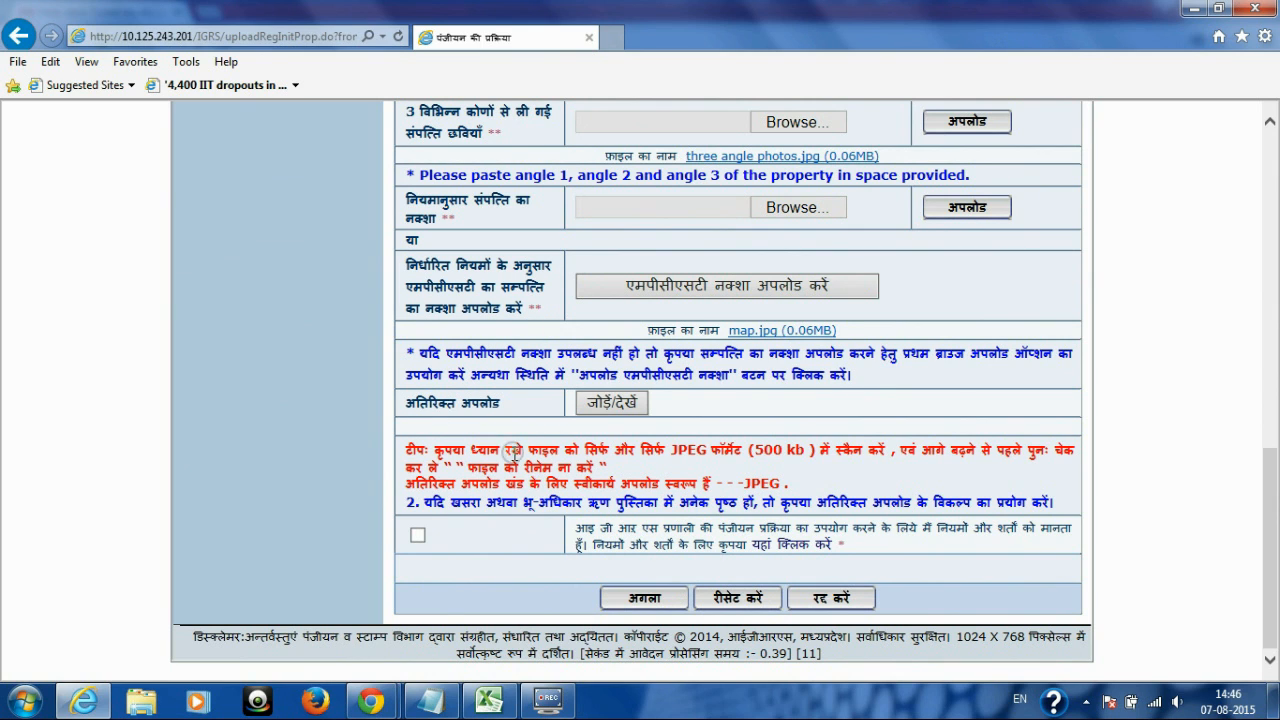
{"action": "left_click", "coordinate": [609, 408]}
{"action": "left_click_drag", "start_coordinate": [407, 400], "coordinate": [532, 406]}
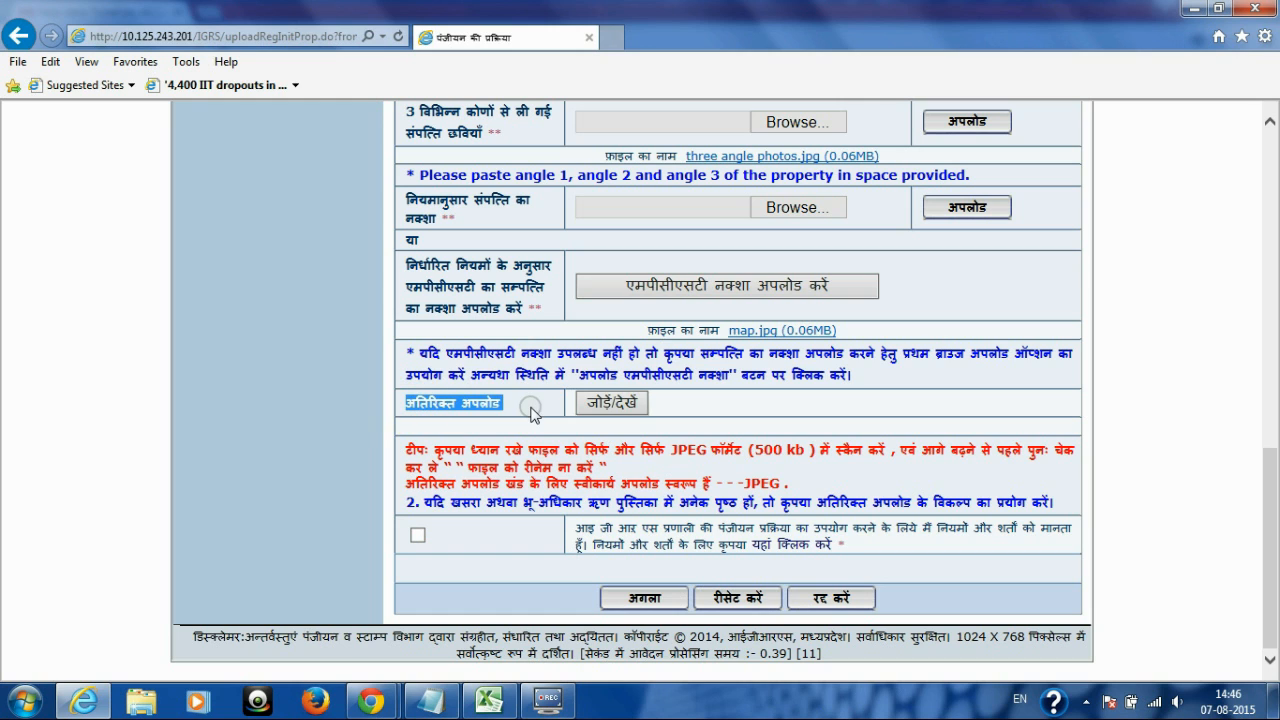
{"action": "left_click", "coordinate": [618, 404]}
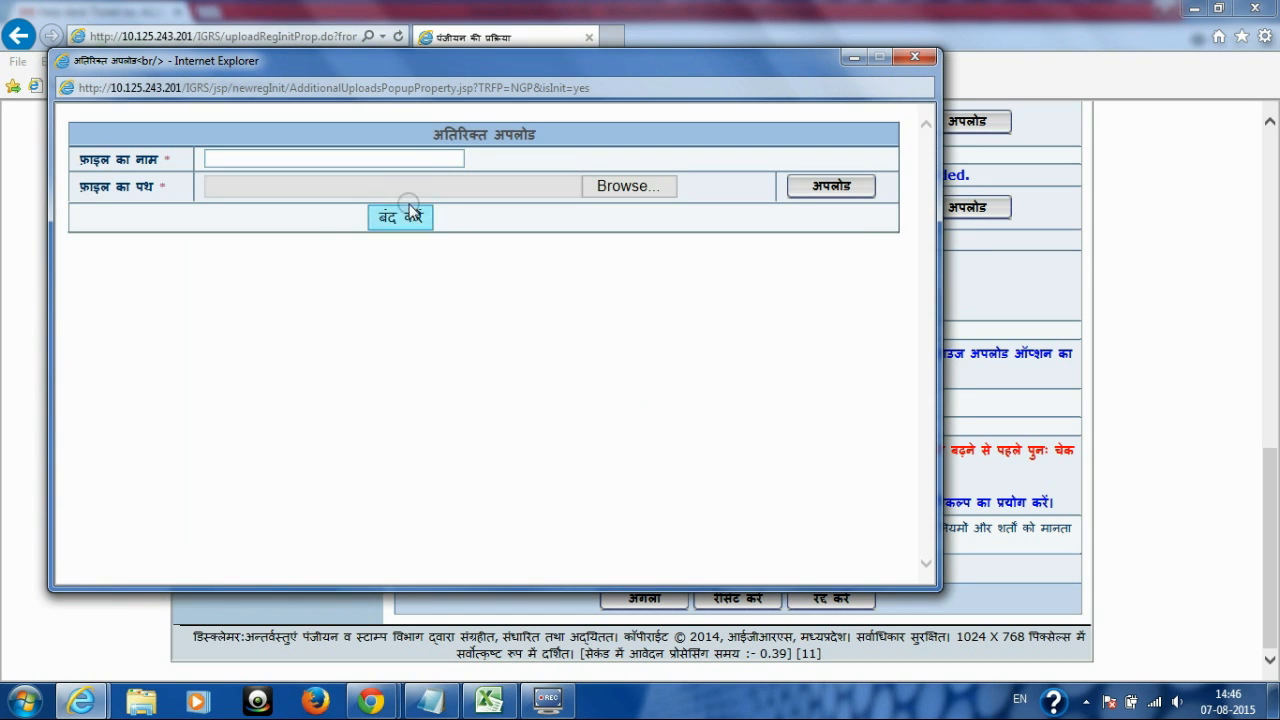
Step: Attach map.jpg as an additional document named OTHER_DOC, then close the popup with बंद करें
{"action": "left_click", "coordinate": [403, 155]}
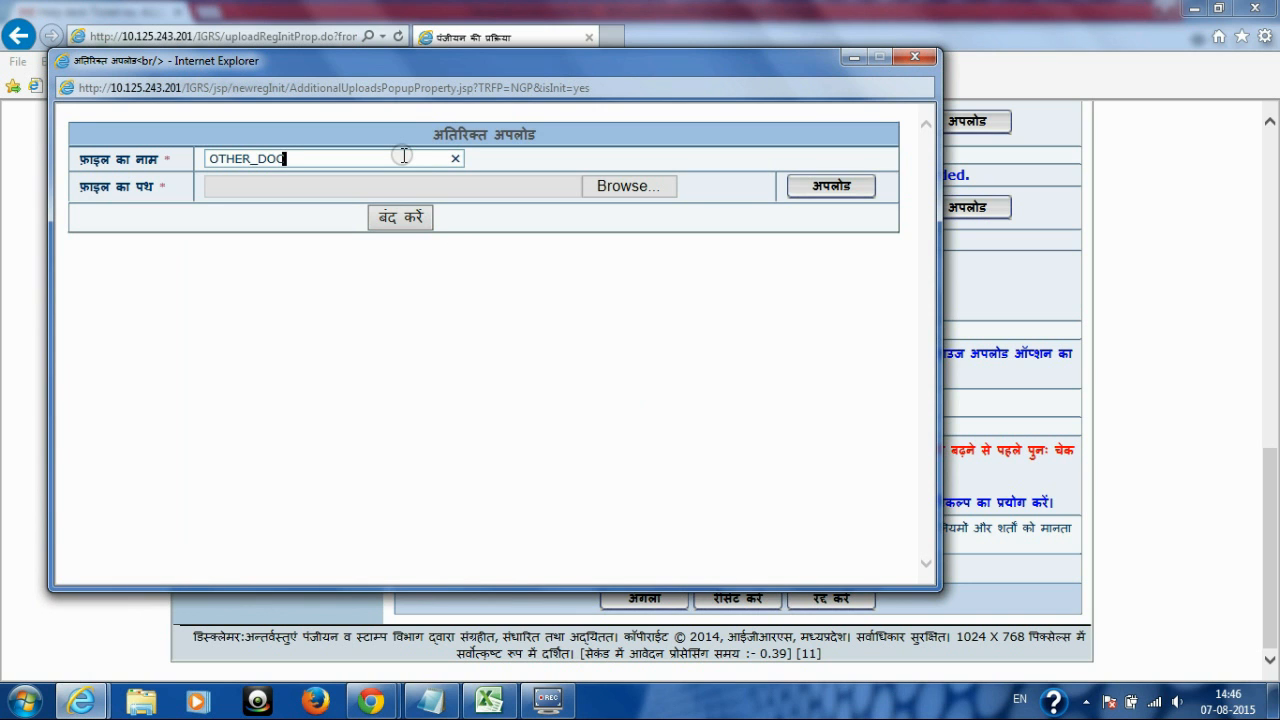
{"action": "left_click", "coordinate": [622, 186]}
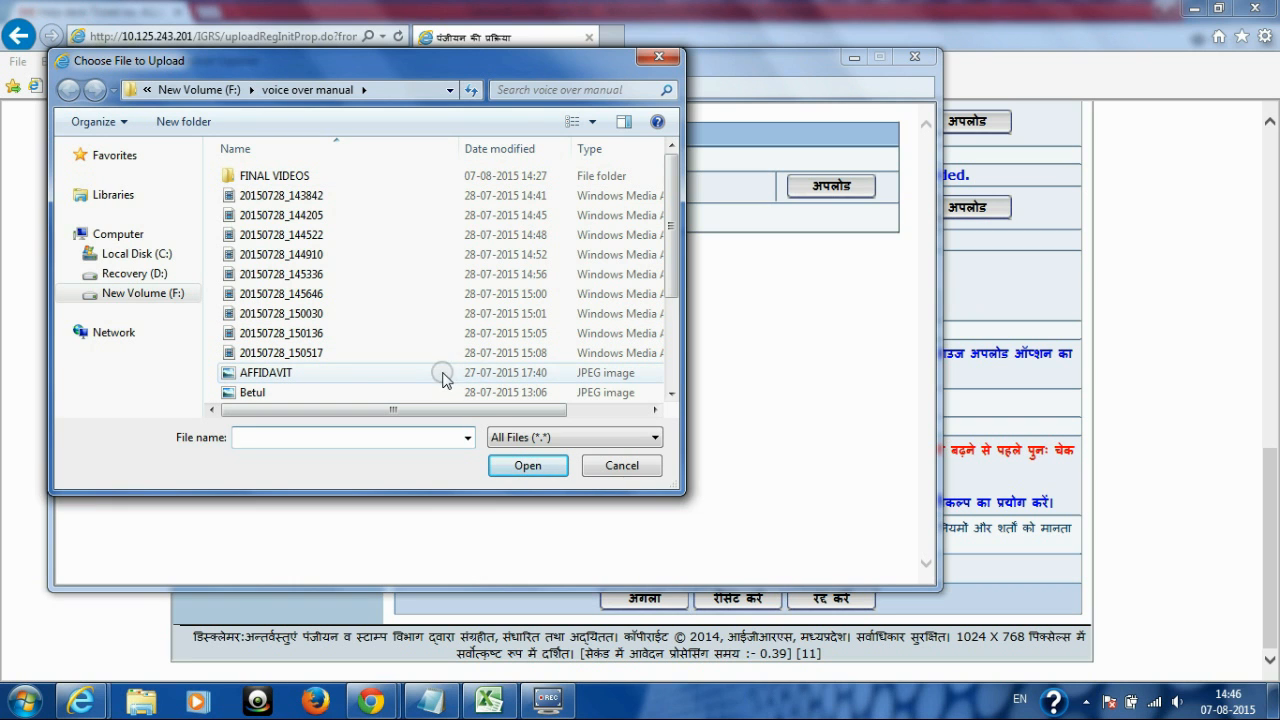
{"action": "left_click", "coordinate": [670, 394]}
{"action": "left_click", "coordinate": [670, 394]}
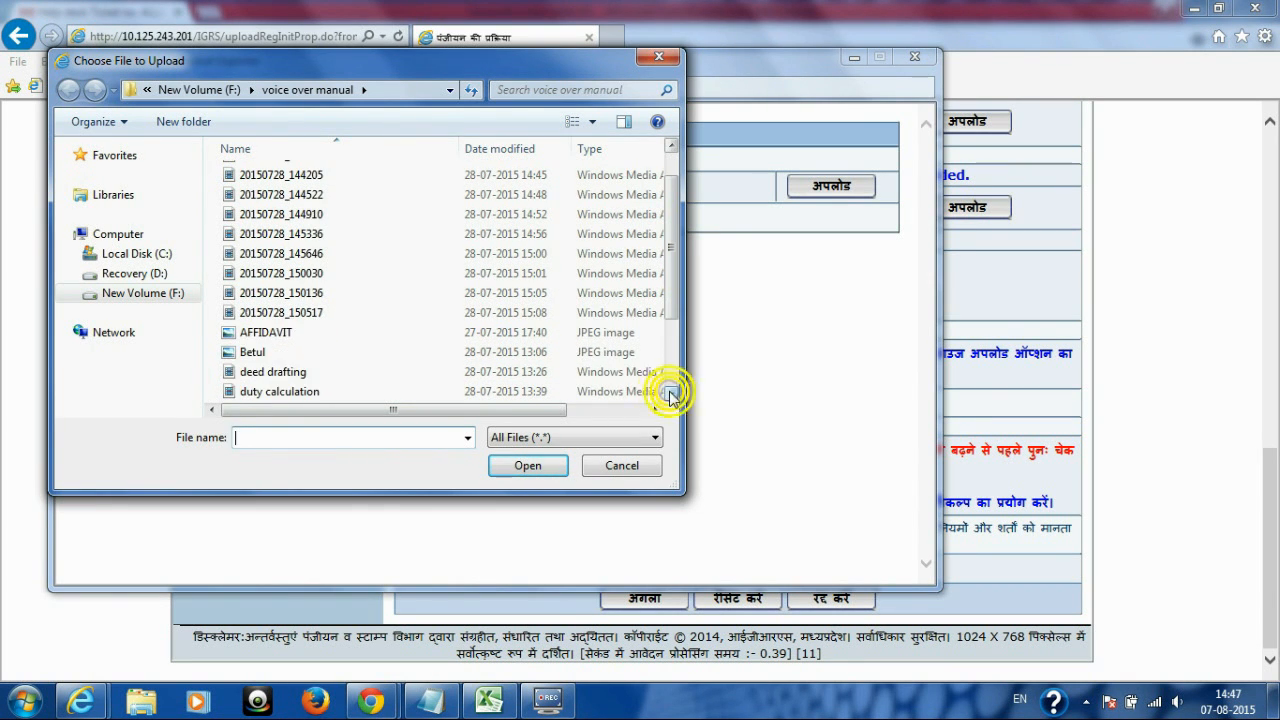
{"action": "left_click", "coordinate": [670, 394]}
{"action": "left_click", "coordinate": [670, 394]}
{"action": "double_click", "coordinate": [424, 392]}
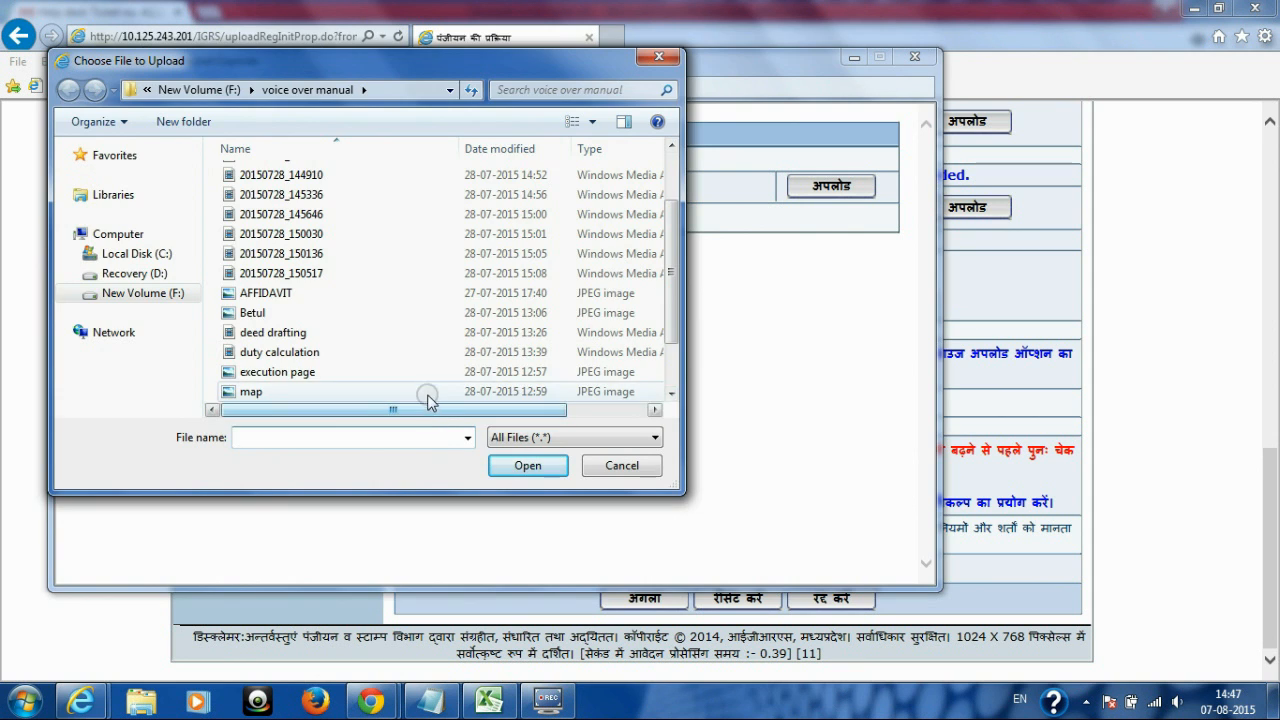
{"action": "left_click", "coordinate": [822, 186]}
{"action": "left_click", "coordinate": [397, 260]}
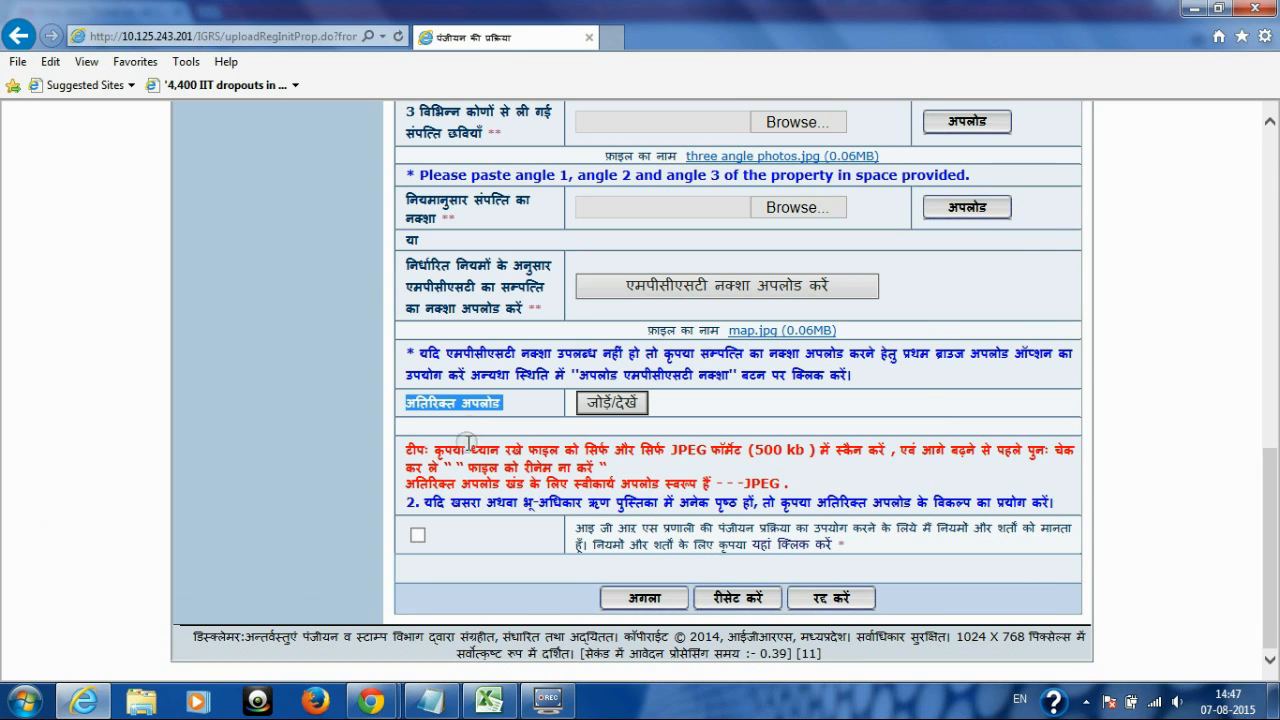
Step: Tick the registration terms and conditions checkbox, reviewing the JPEG and multi-page file tips
{"action": "left_click", "coordinate": [462, 452]}
{"action": "left_click", "coordinate": [420, 533]}
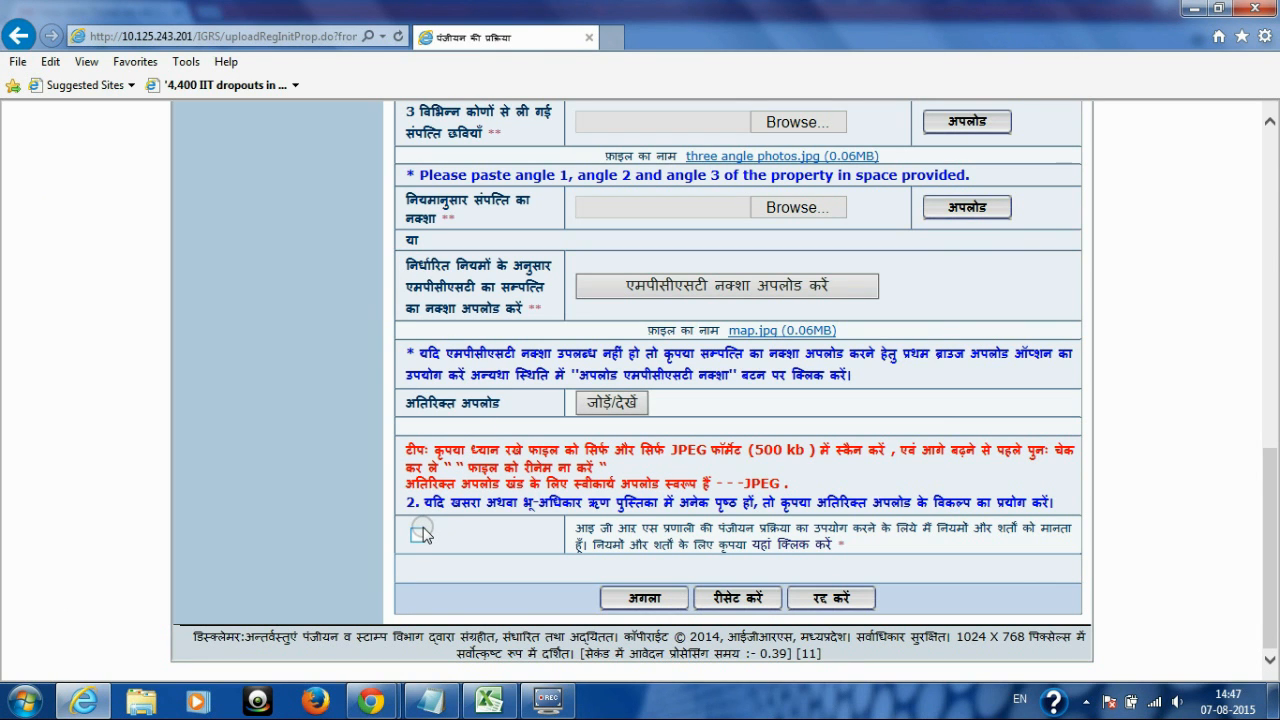
{"action": "left_click", "coordinate": [416, 538]}
{"action": "left_click", "coordinate": [417, 538]}
{"action": "left_click_drag", "start_coordinate": [428, 449], "coordinate": [800, 482]}
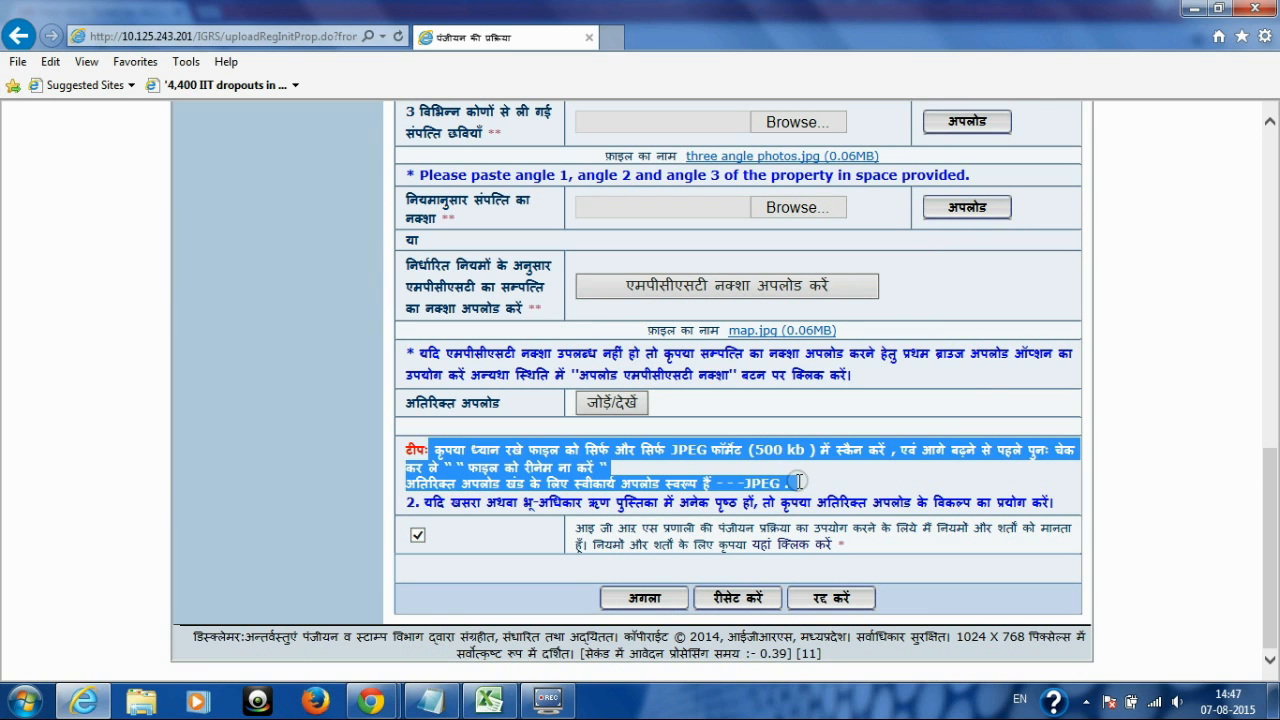
{"action": "left_click", "coordinate": [800, 484]}
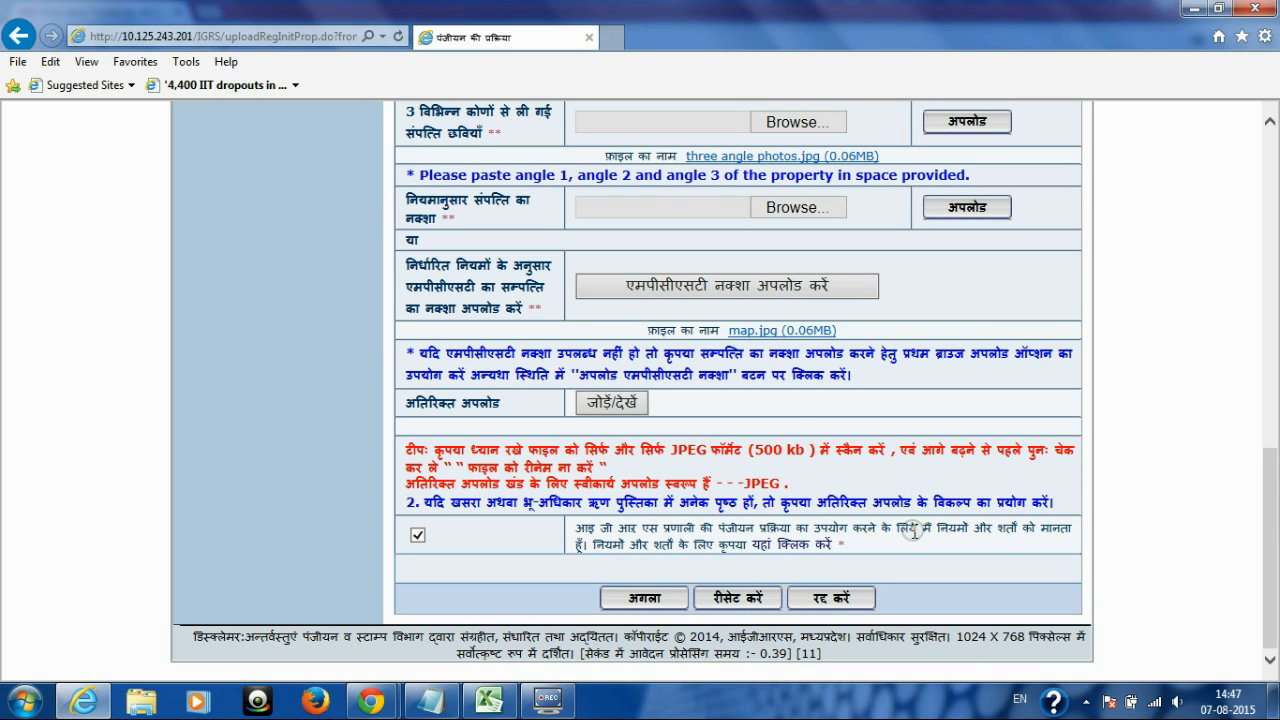
{"action": "left_click", "coordinate": [419, 535]}
{"action": "left_click_drag", "start_coordinate": [420, 502], "coordinate": [1060, 496]}
{"action": "left_click", "coordinate": [1060, 500]}
Step: Submit the uploads page with अगला, moving on to मैपिंग विवरण
{"action": "left_click_drag", "start_coordinate": [1250, 568], "coordinate": [1245, 300]}
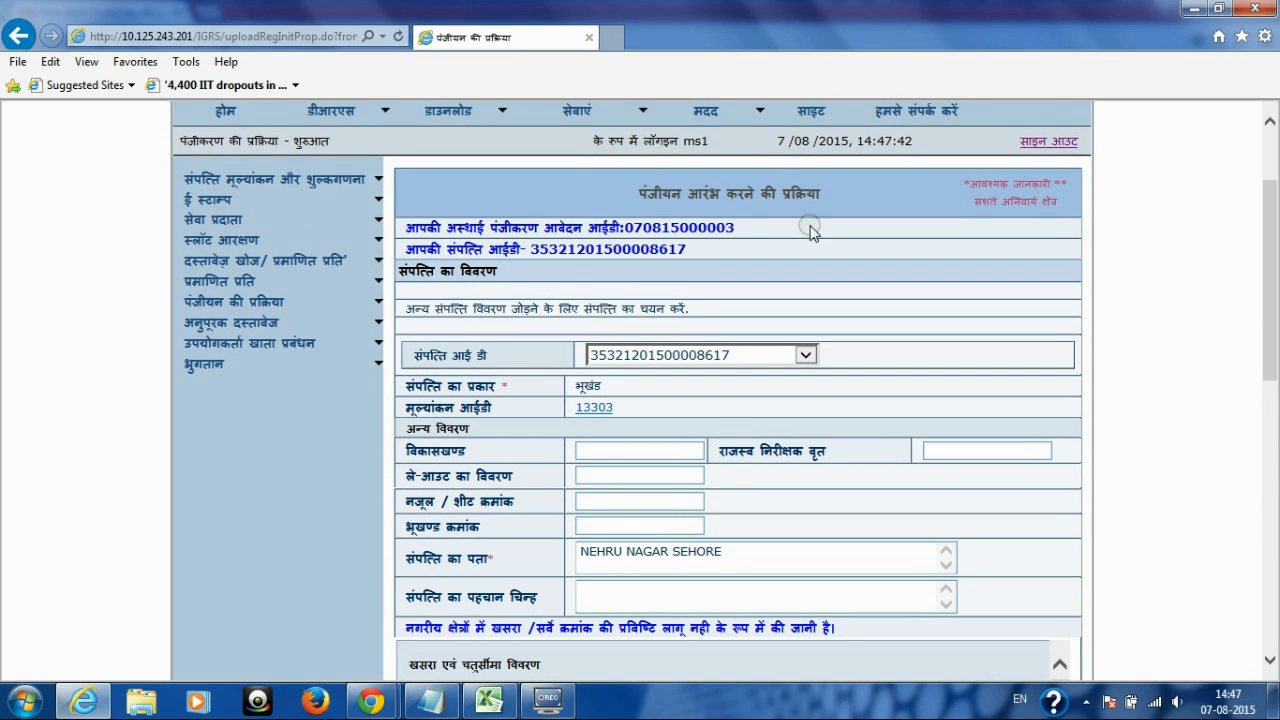
{"action": "double_click", "coordinate": [658, 224]}
{"action": "left_click_drag", "start_coordinate": [405, 222], "coordinate": [742, 226]}
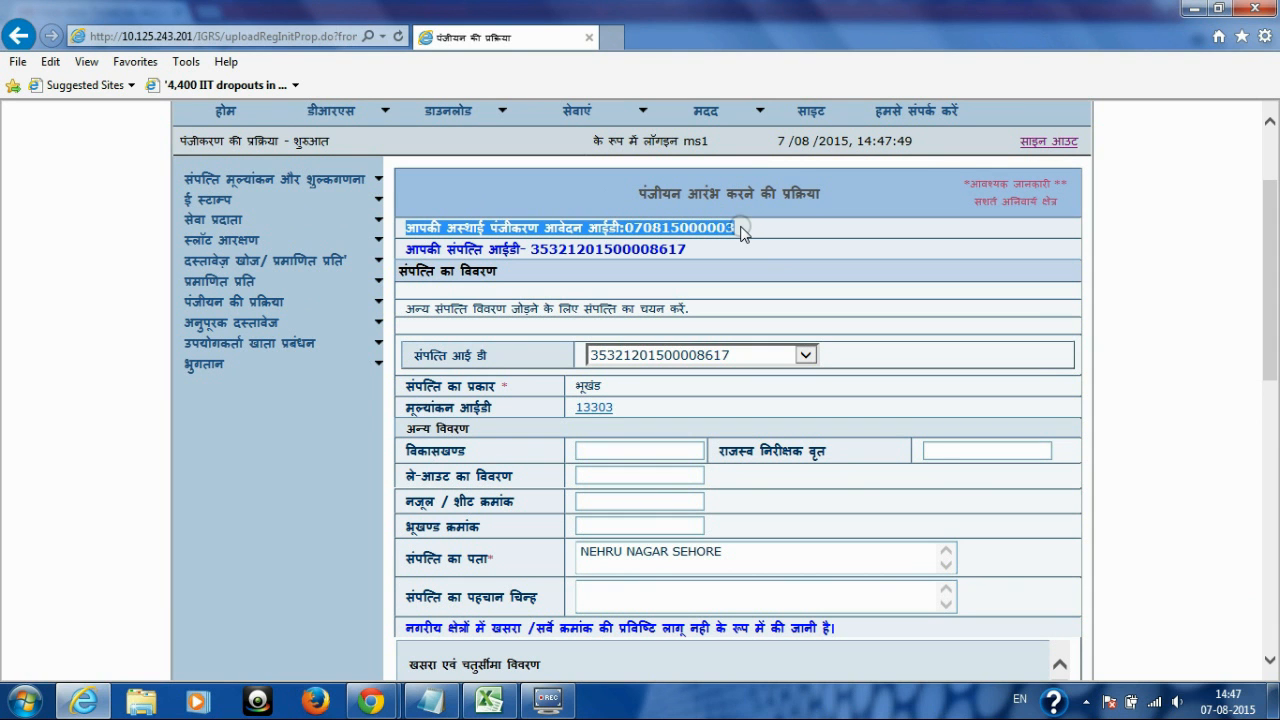
{"action": "scroll", "coordinate": [1275, 218], "scroll_direction": "down", "scroll_amount": 10}
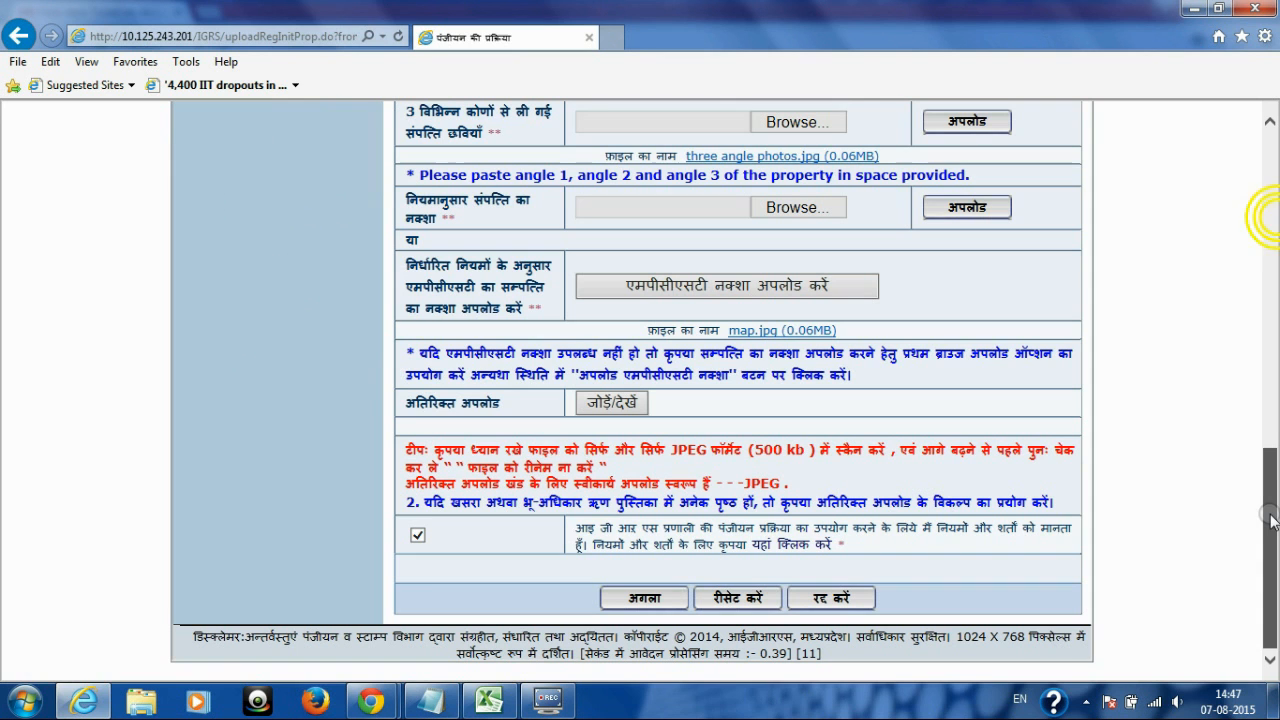
{"action": "left_click", "coordinate": [650, 603]}
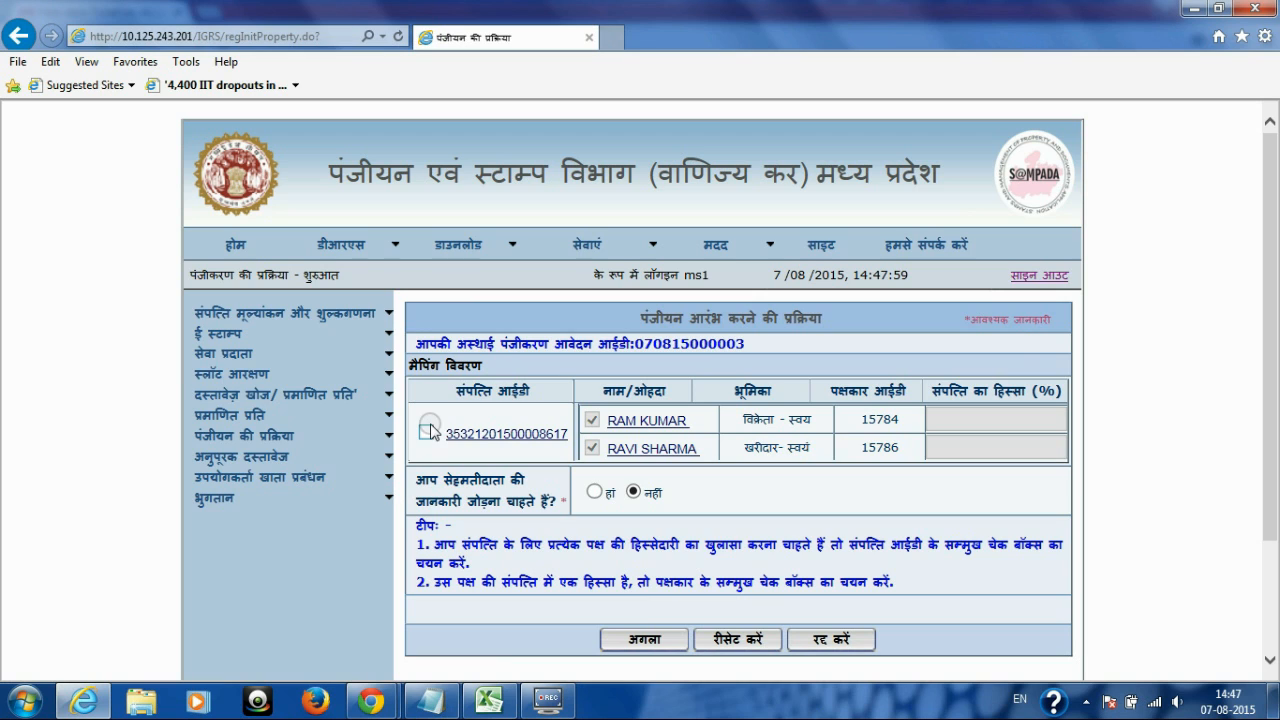
Step: Choose to add consenter details for the registration
{"action": "left_click_drag", "start_coordinate": [434, 480], "coordinate": [570, 500]}
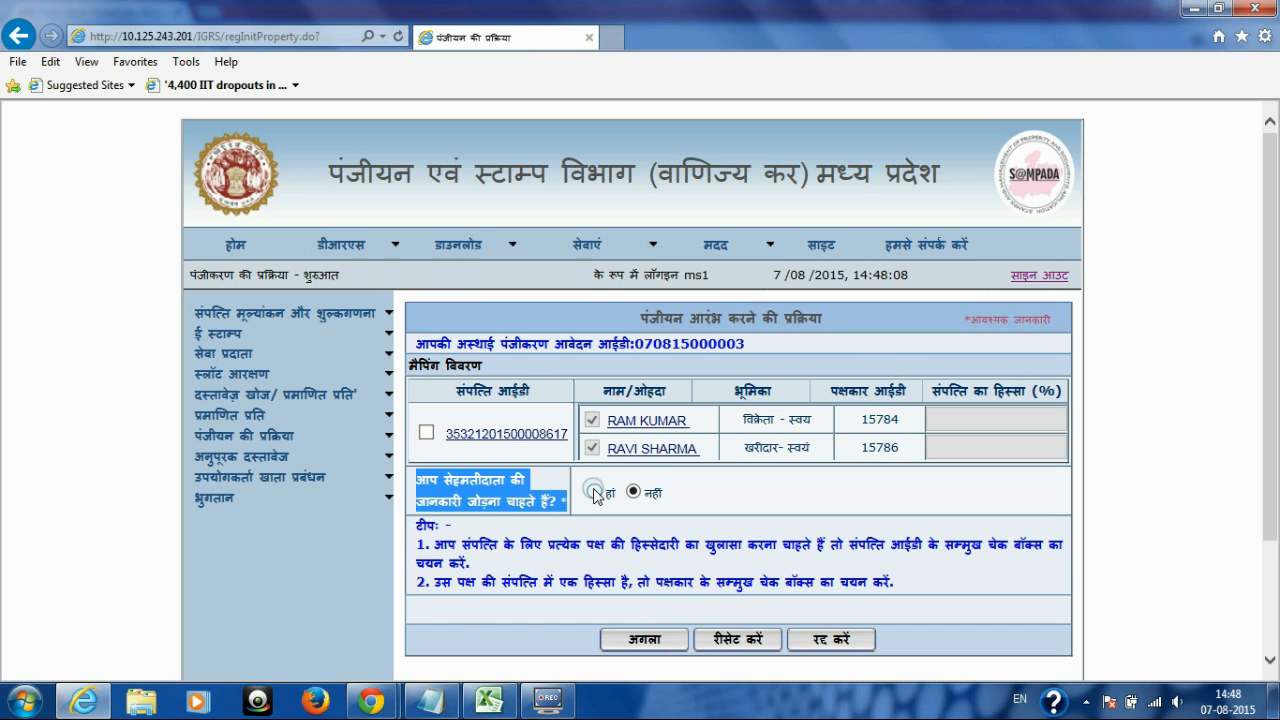
{"action": "left_click", "coordinate": [594, 492]}
{"action": "left_click_drag", "start_coordinate": [412, 524], "coordinate": [493, 546]}
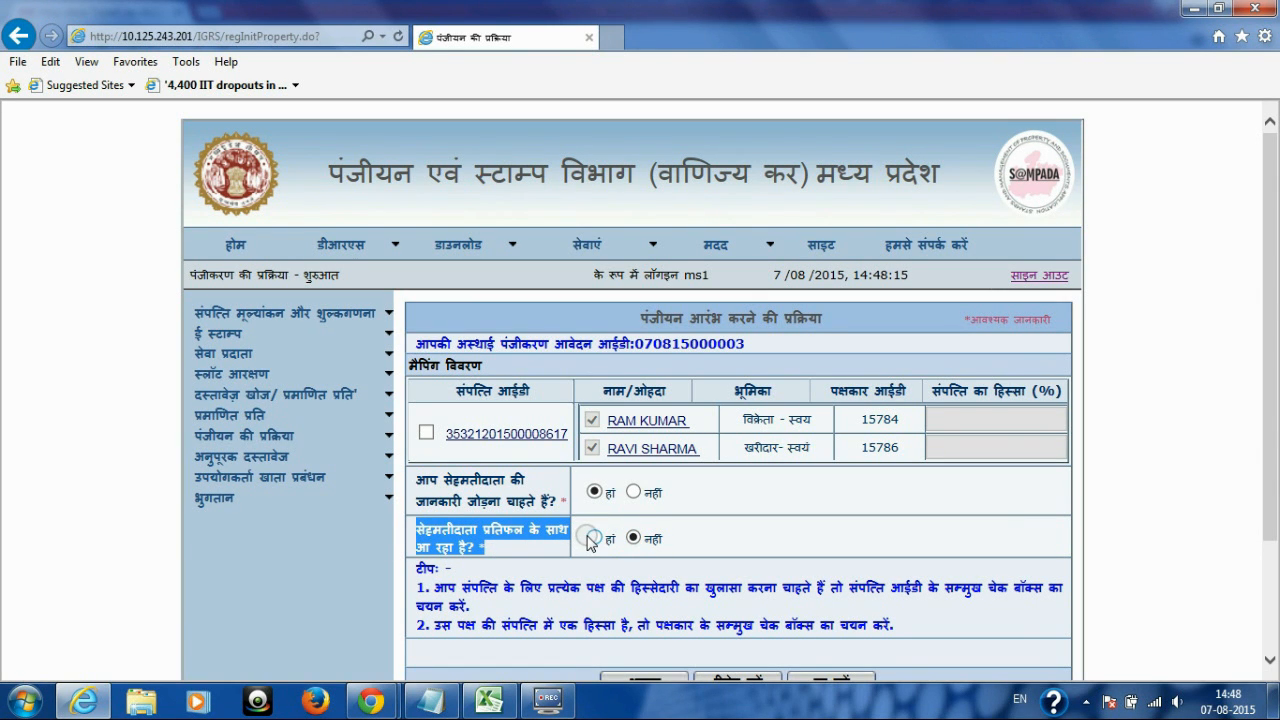
{"action": "left_click", "coordinate": [712, 536]}
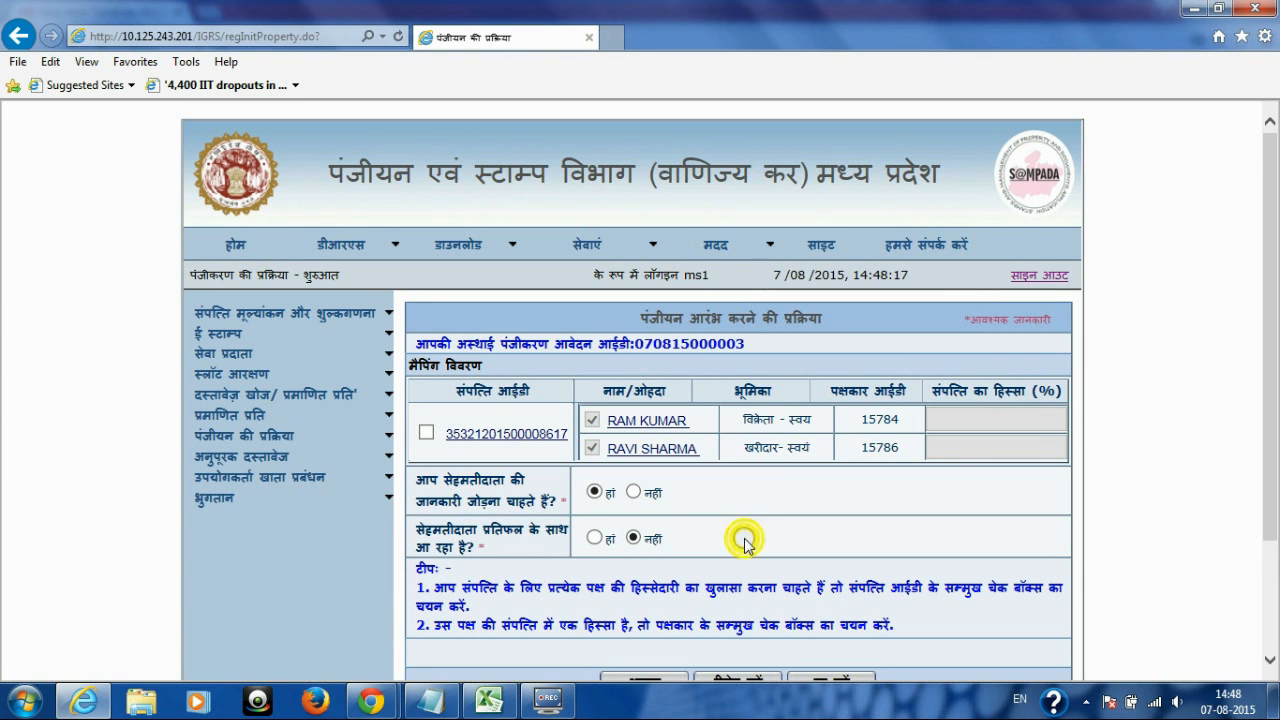
{"action": "scroll", "coordinate": [1277, 330], "scroll_direction": "down", "scroll_amount": 2}
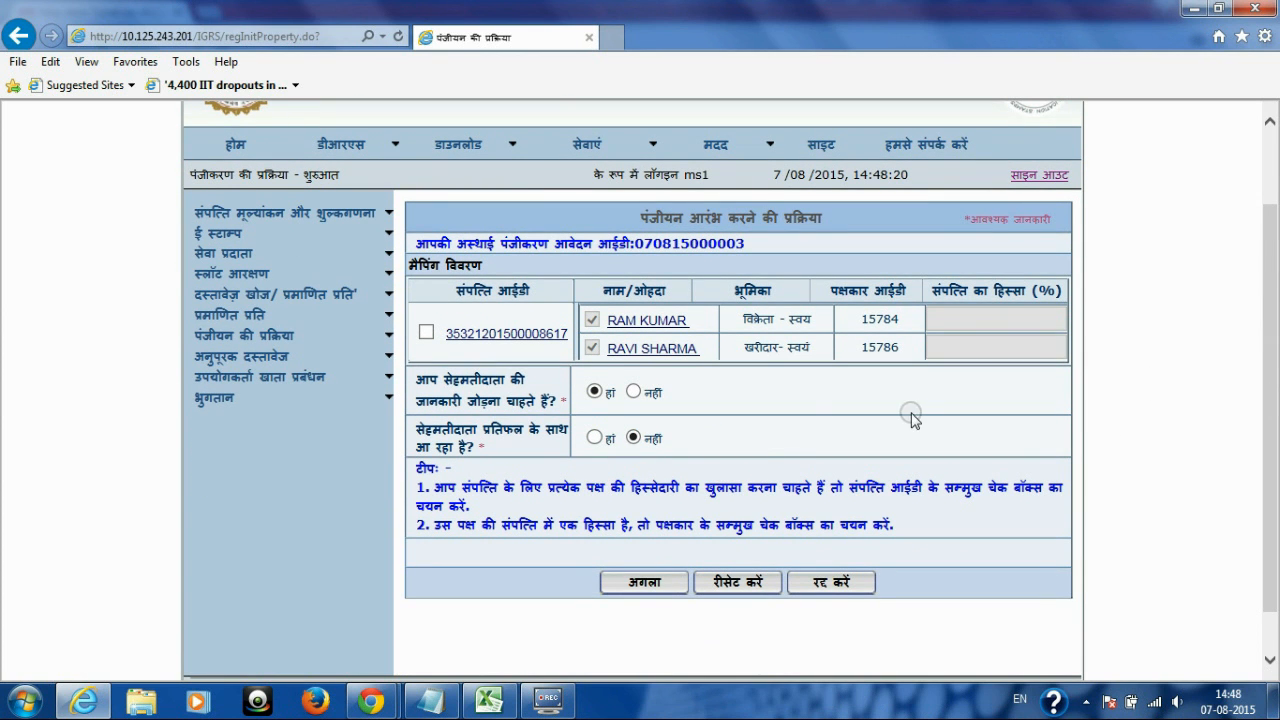
Step: Enter 100% seller and buyer shares, then untick the property ID to leave shares undisclosed
{"action": "left_click", "coordinate": [425, 331]}
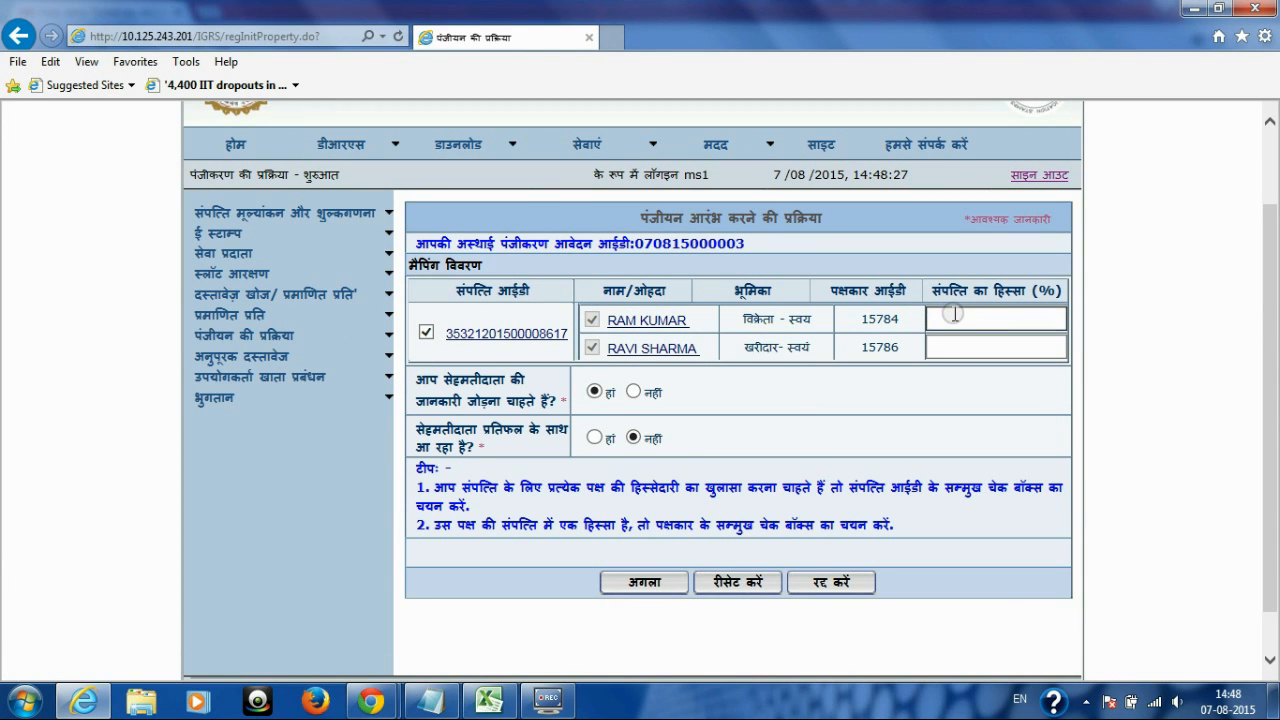
{"action": "type", "text": "100"}
{"action": "left_click", "coordinate": [954, 342]}
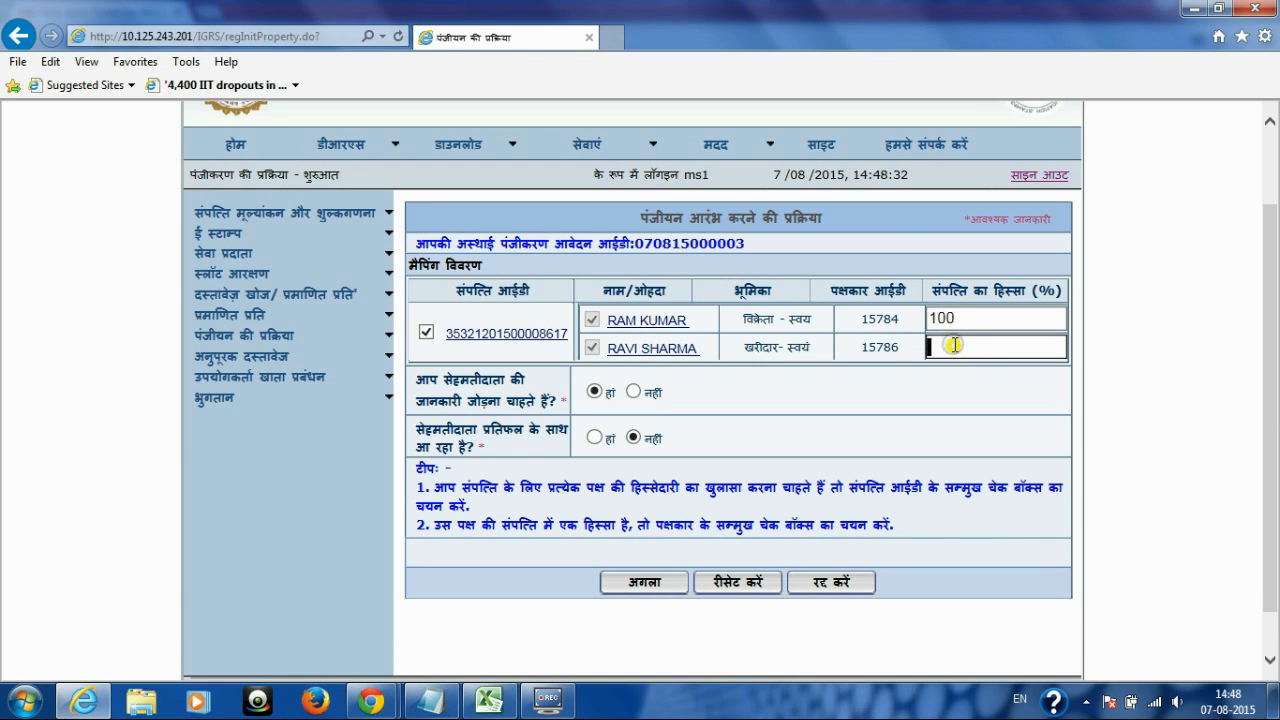
{"action": "type", "text": "10"}
{"action": "left_click", "coordinate": [949, 400]}
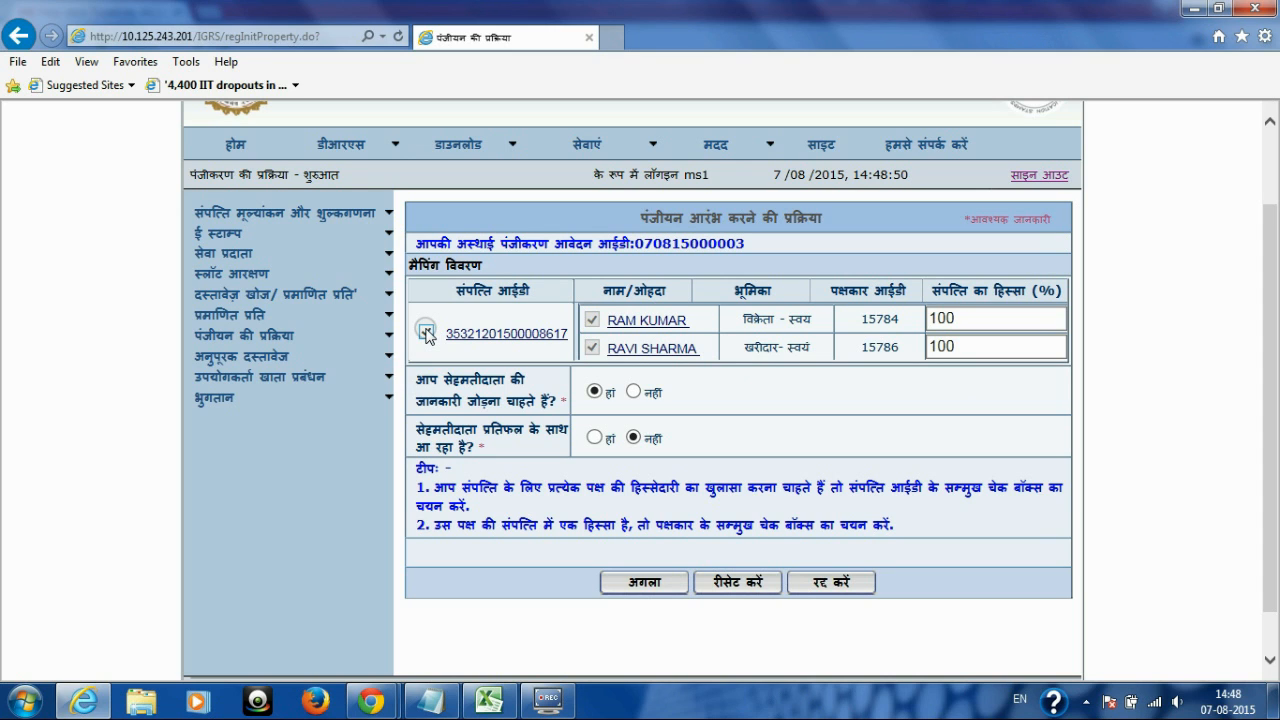
{"action": "left_click", "coordinate": [426, 331]}
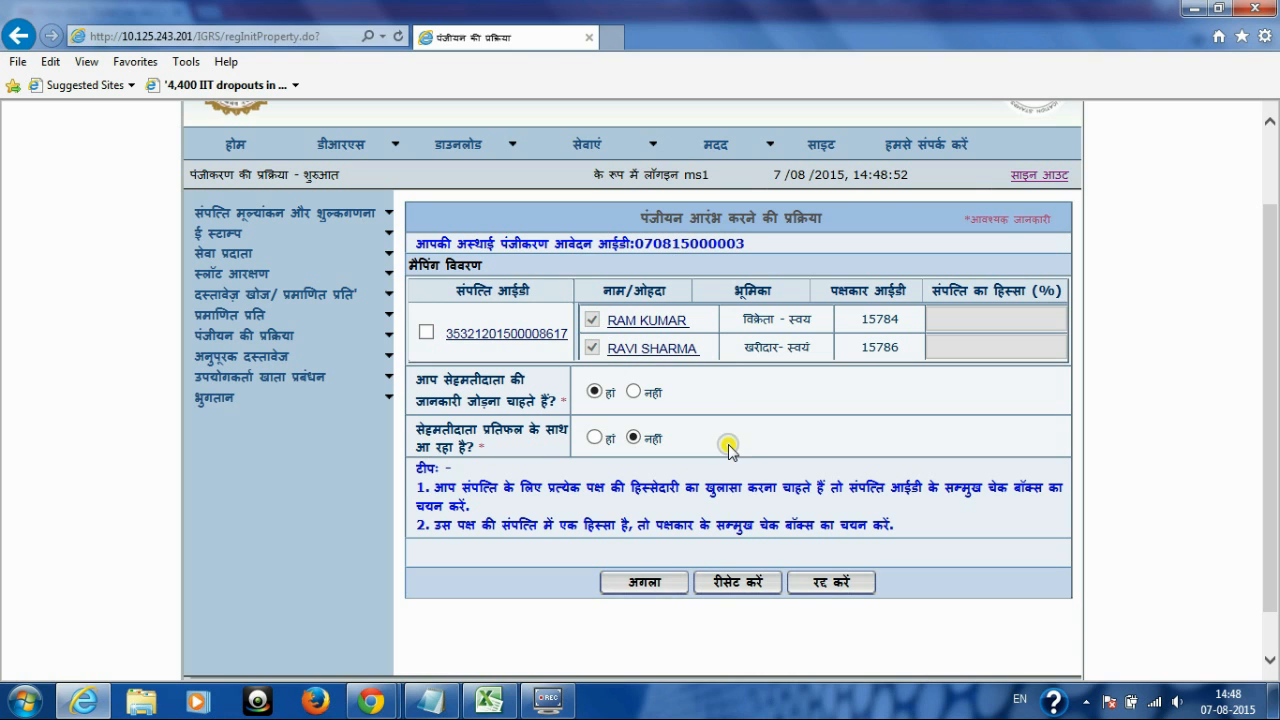
Step: Enter the consenter's name, age 67, relation पुत्र/आत्मज, father's name and address BHOPAL
{"action": "left_click", "coordinate": [655, 583]}
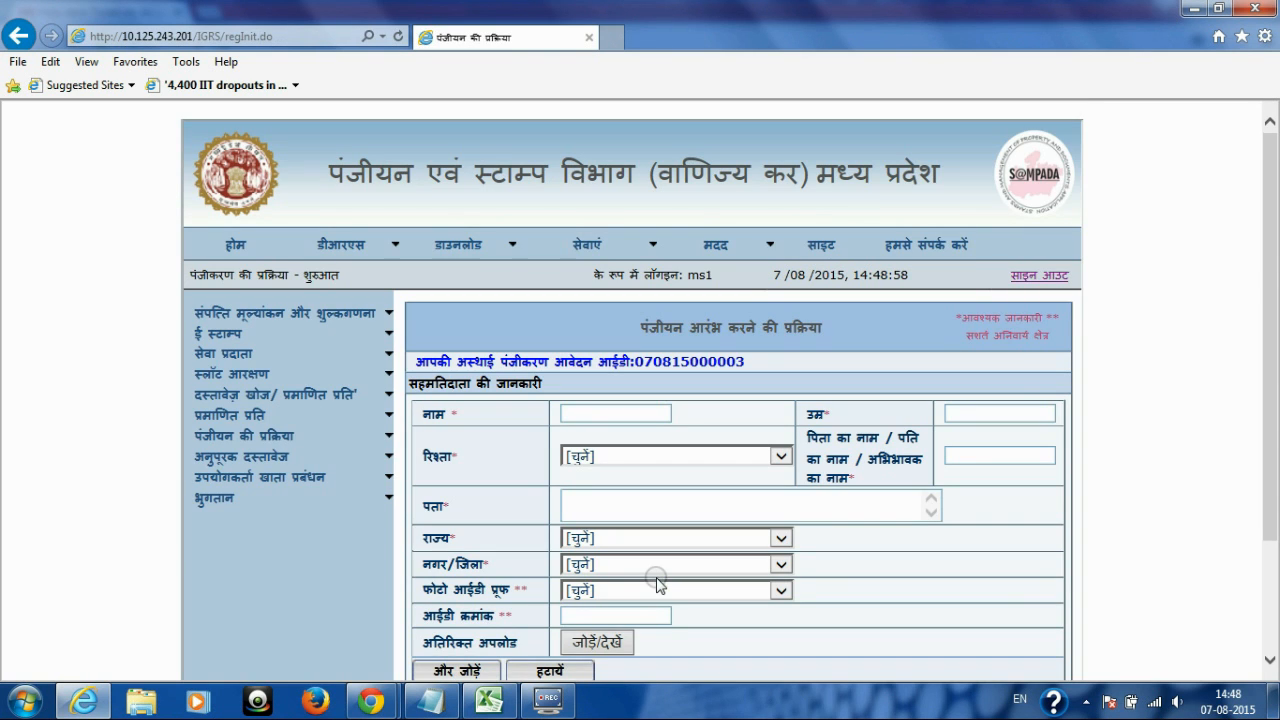
{"action": "left_click_drag", "start_coordinate": [1273, 263], "coordinate": [1273, 353]}
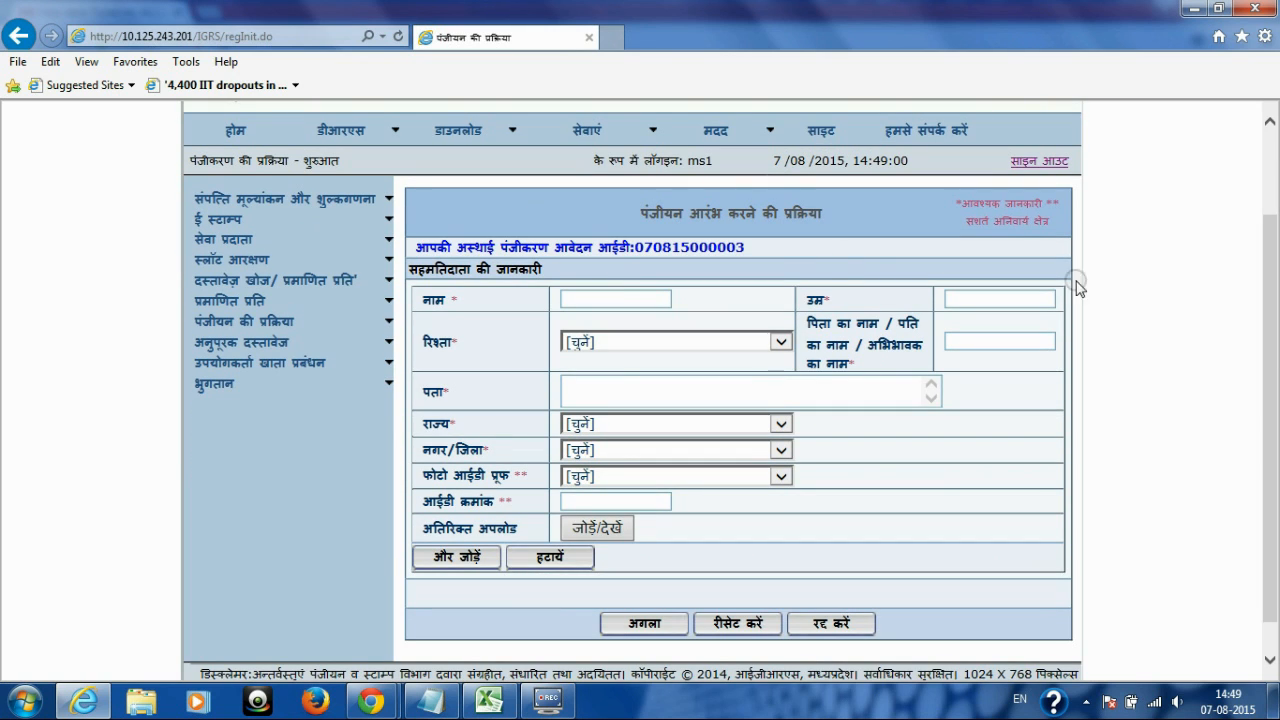
{"action": "left_click", "coordinate": [603, 298]}
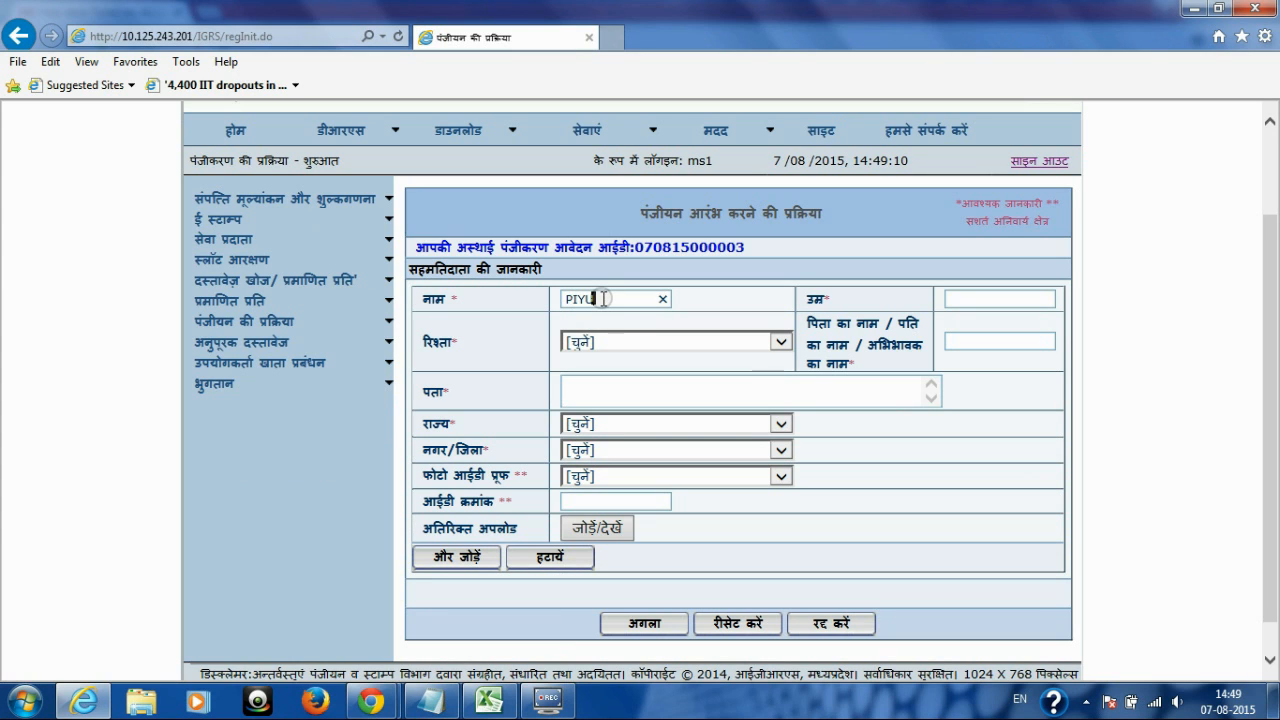
{"action": "key", "text": "Tab"}
{"action": "type", "text": "67"}
{"action": "key", "text": "Tab"}
{"action": "key", "text": "Down"}
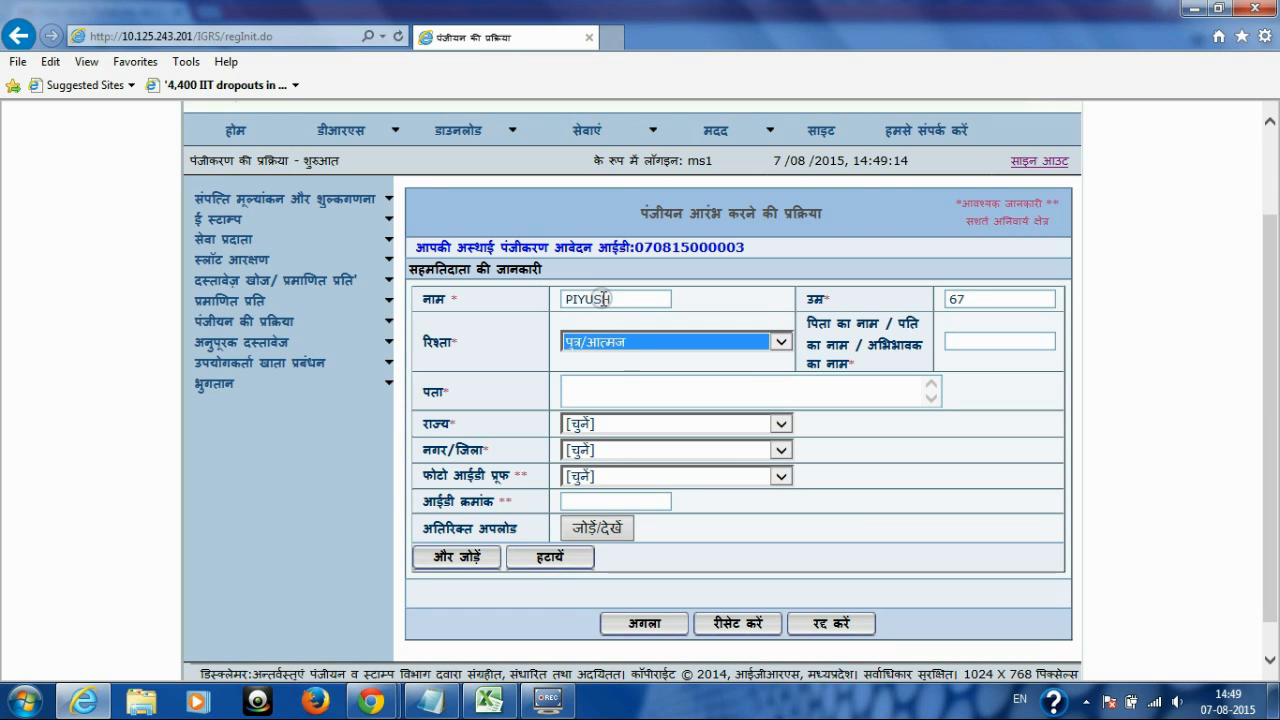
{"action": "key", "text": "Tab"}
{"action": "type", "text": "PA"}
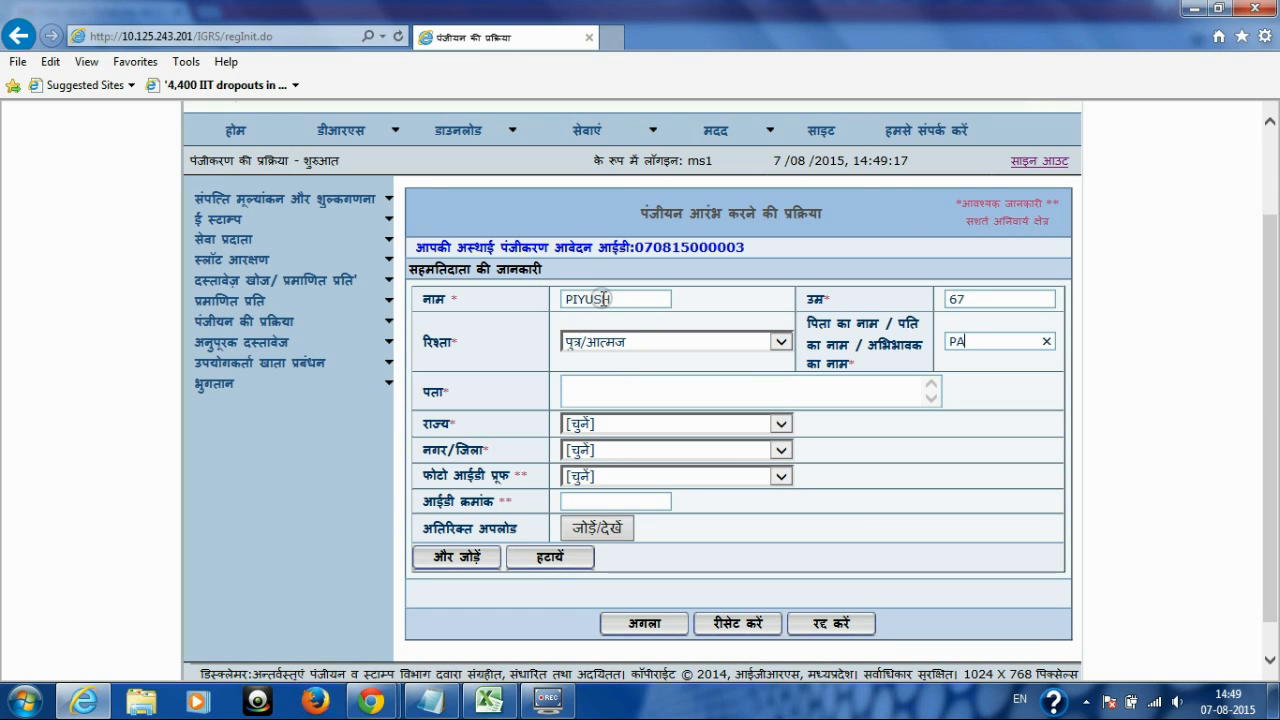
{"action": "key", "text": "Tab"}
{"action": "type", "text": "BHOPAL"}
Step: Set the consenter's state to मध्य प्रदेश and district to भोपाल
{"action": "key", "text": "Tab"}
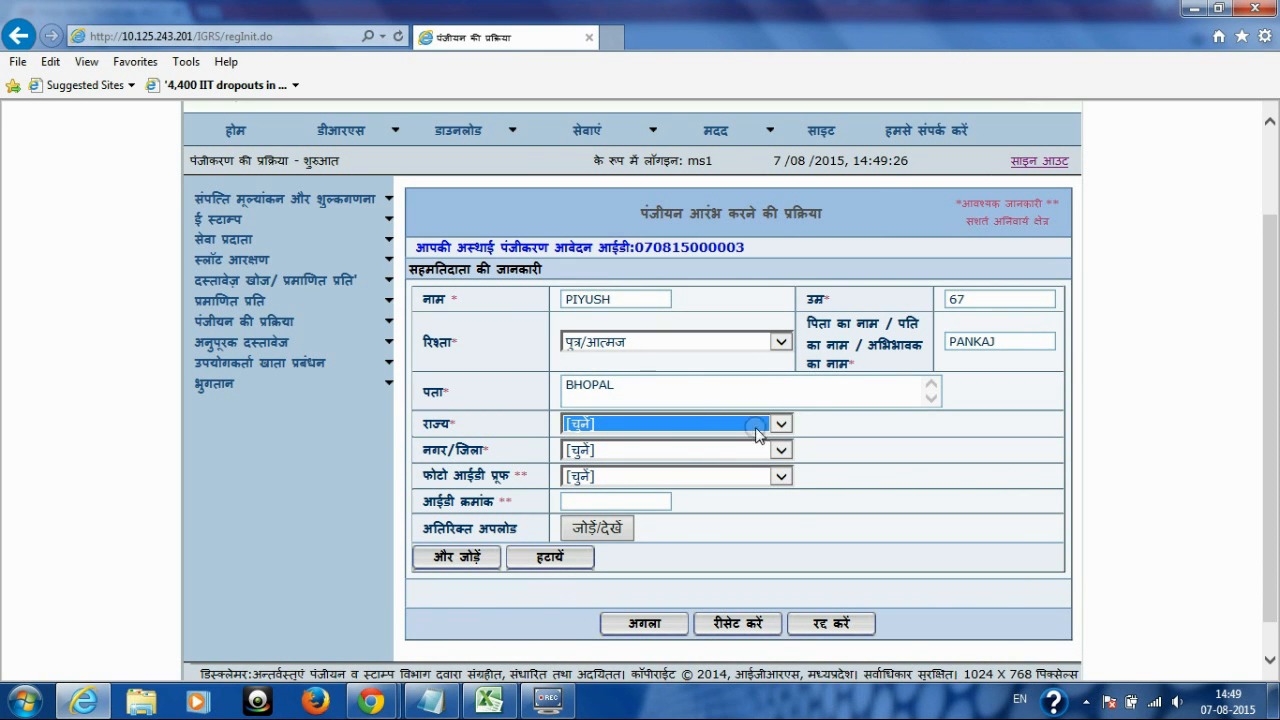
{"action": "left_click", "coordinate": [780, 424]}
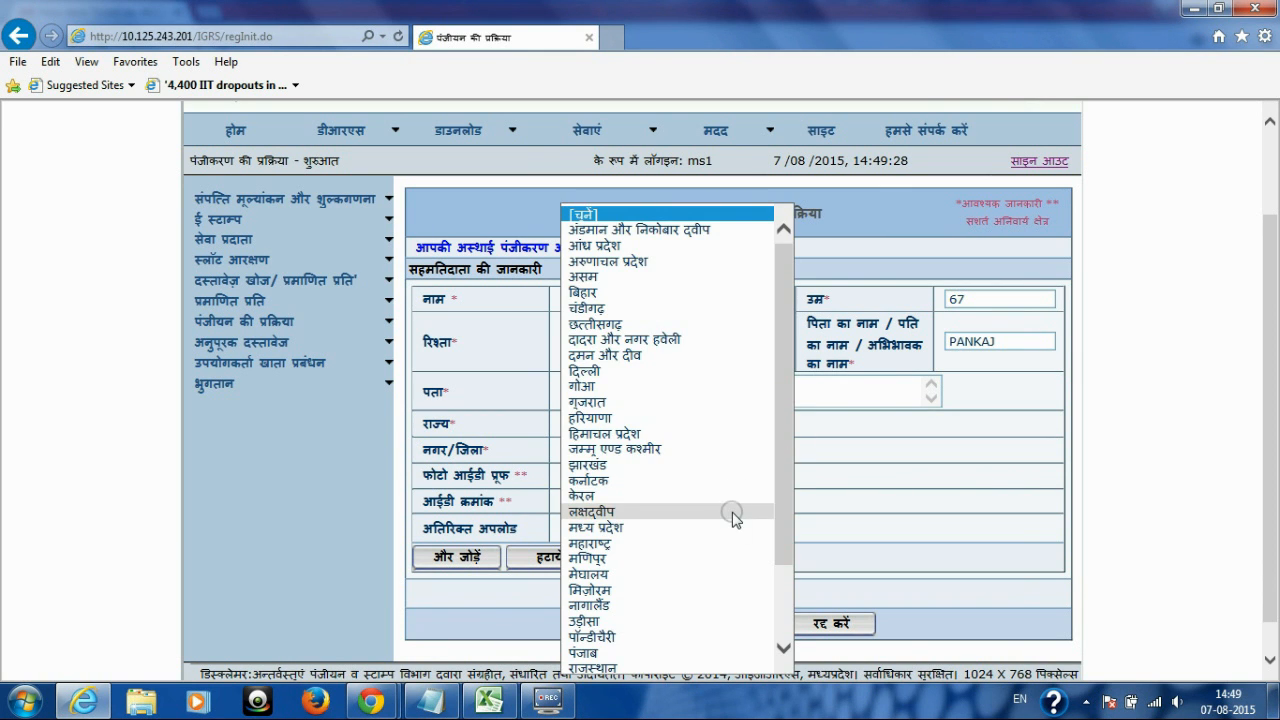
{"action": "left_click", "coordinate": [696, 534]}
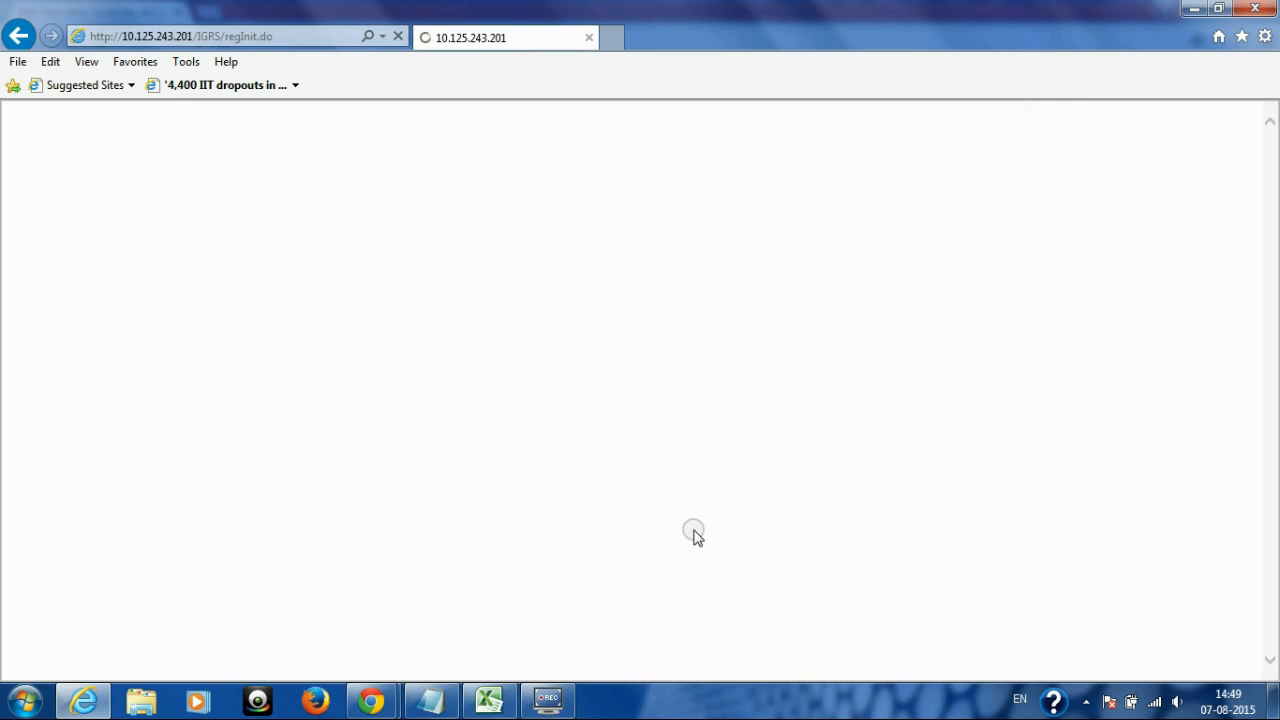
{"action": "scroll", "coordinate": [1272, 380], "scroll_direction": "down", "scroll_amount": 3}
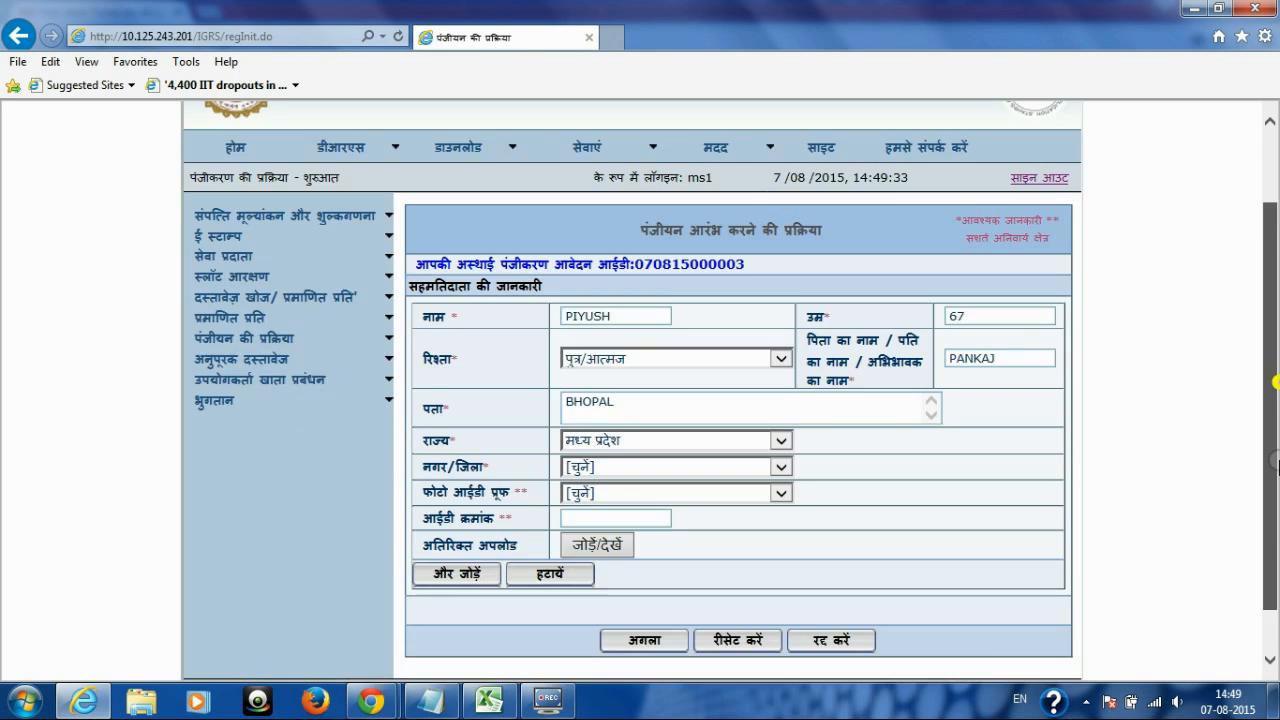
{"action": "left_click_drag", "start_coordinate": [422, 412], "coordinate": [498, 414]}
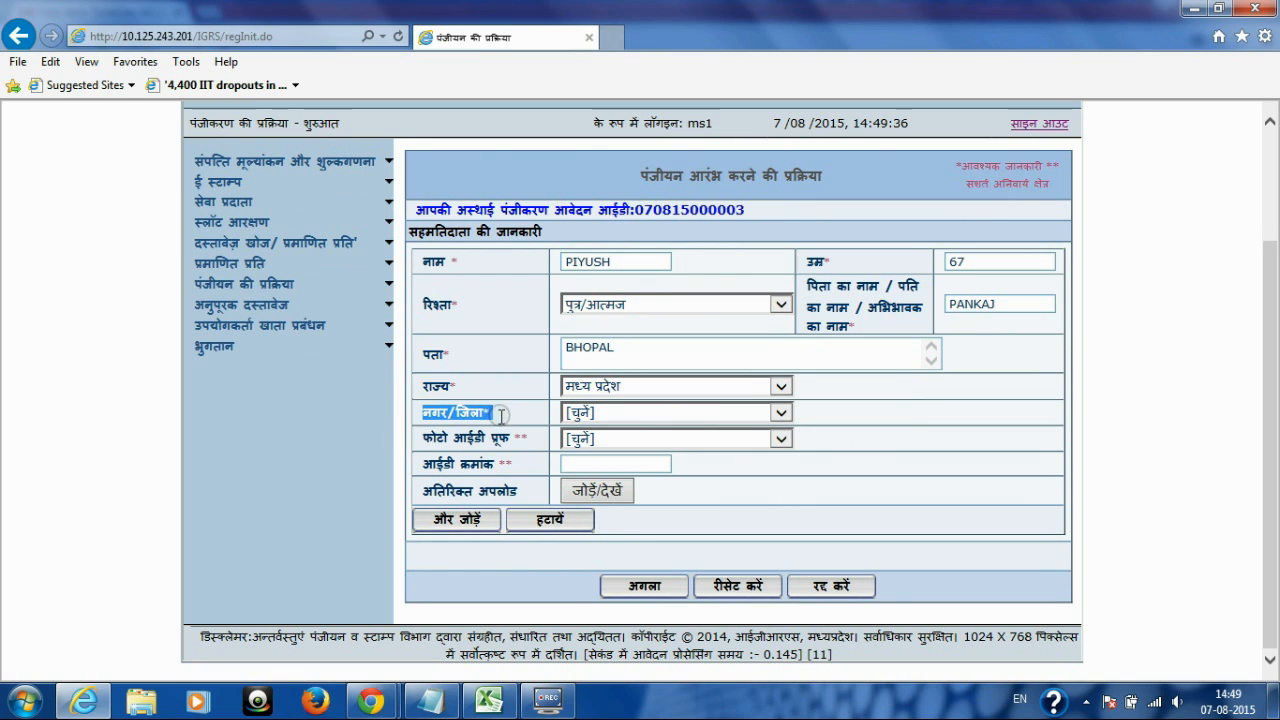
{"action": "left_click", "coordinate": [779, 414]}
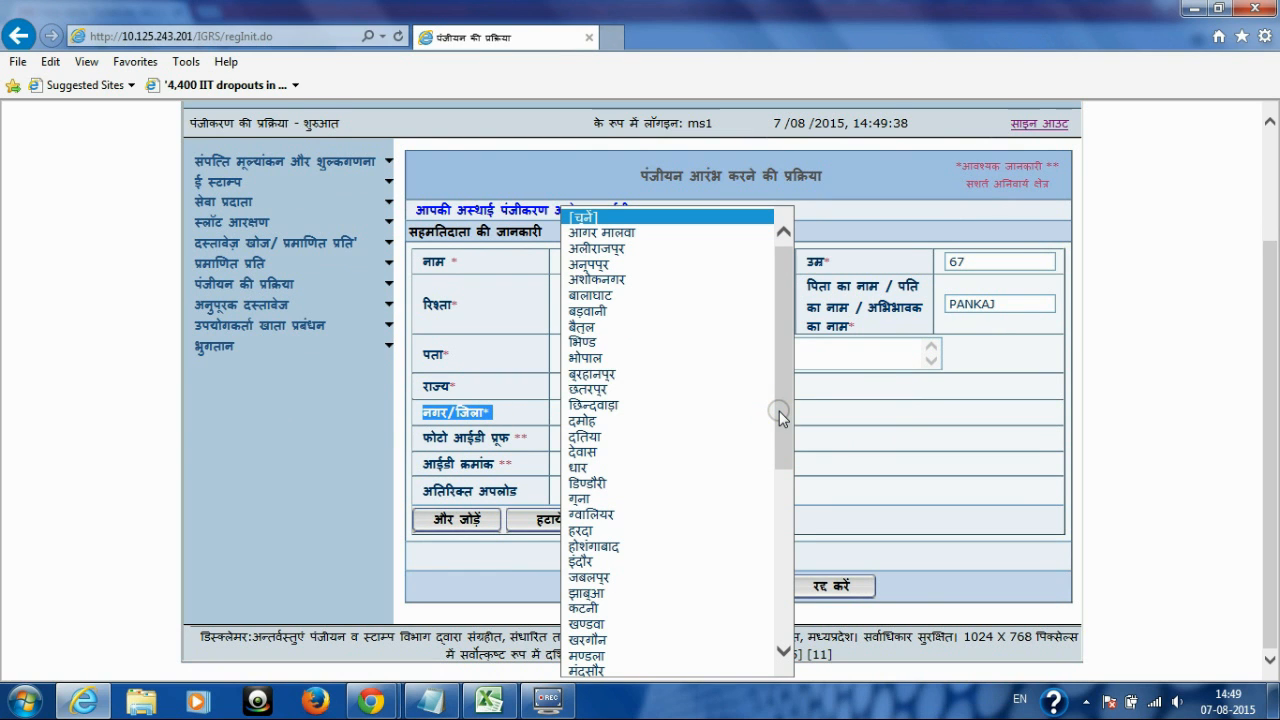
{"action": "left_click", "coordinate": [686, 360]}
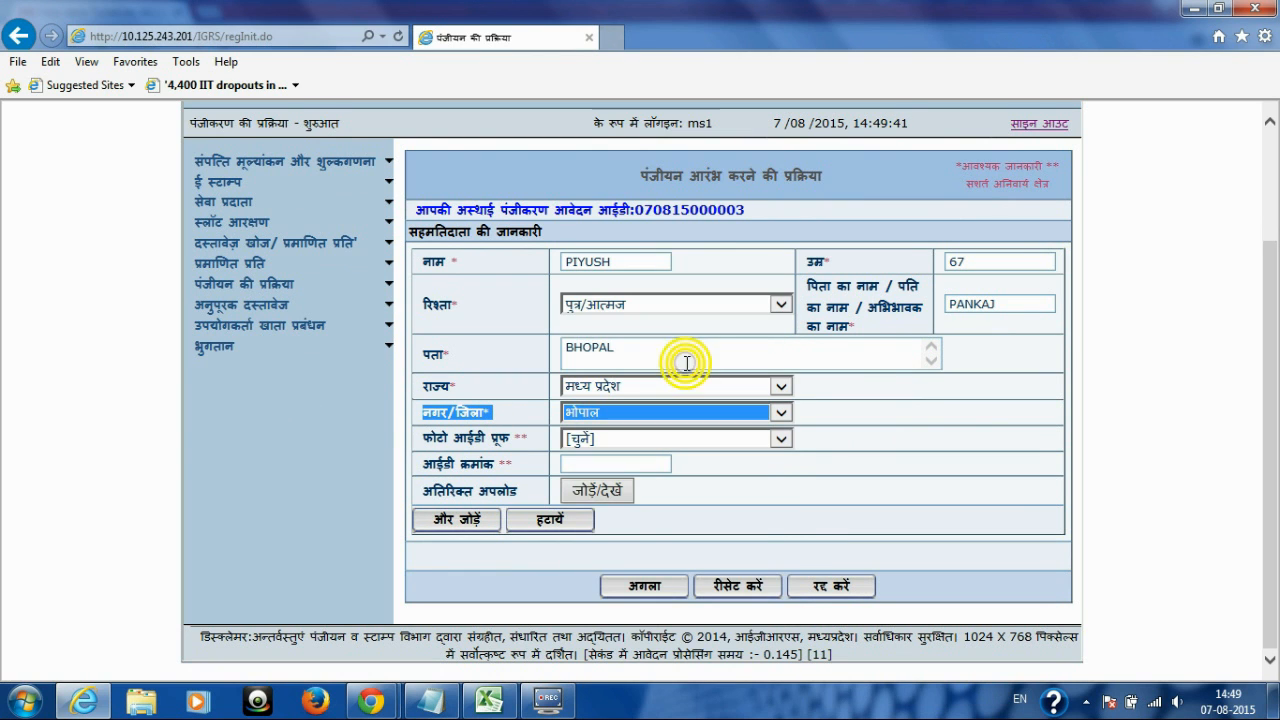
Step: Choose चुनाव कार्ड as the photo ID type and enter the ID number
{"action": "left_click_drag", "start_coordinate": [422, 438], "coordinate": [530, 445]}
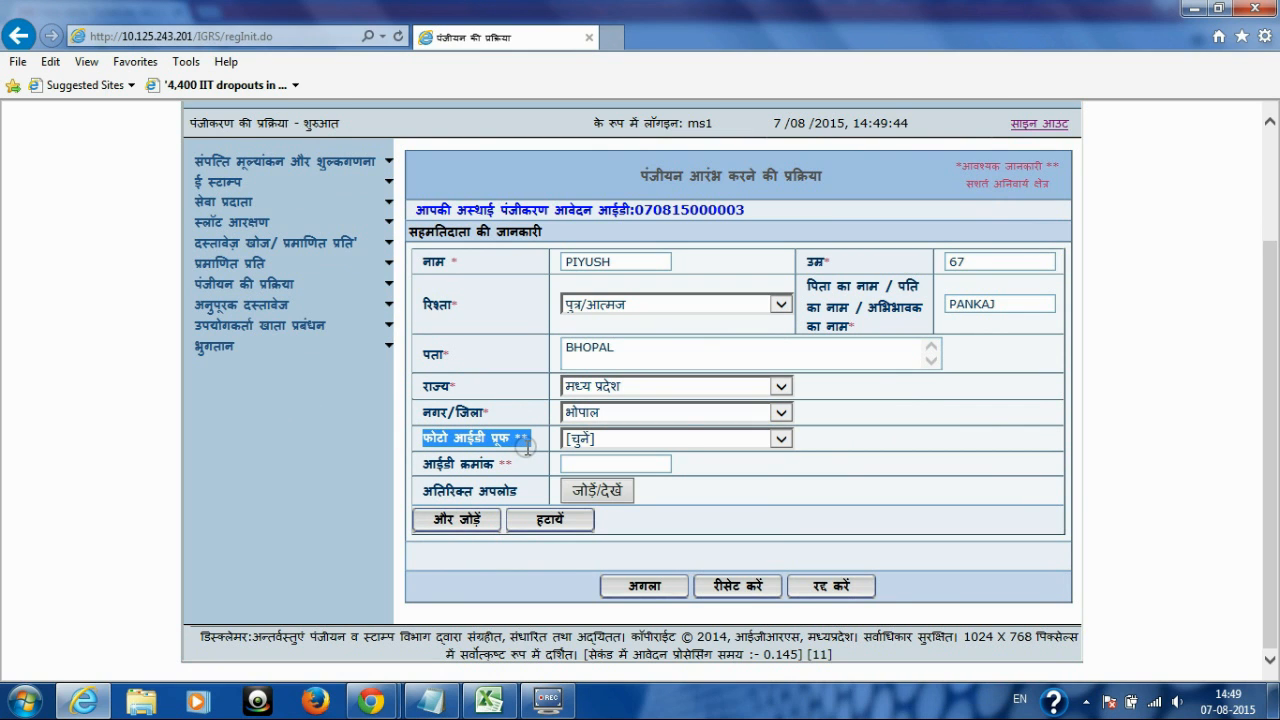
{"action": "left_click", "coordinate": [782, 440]}
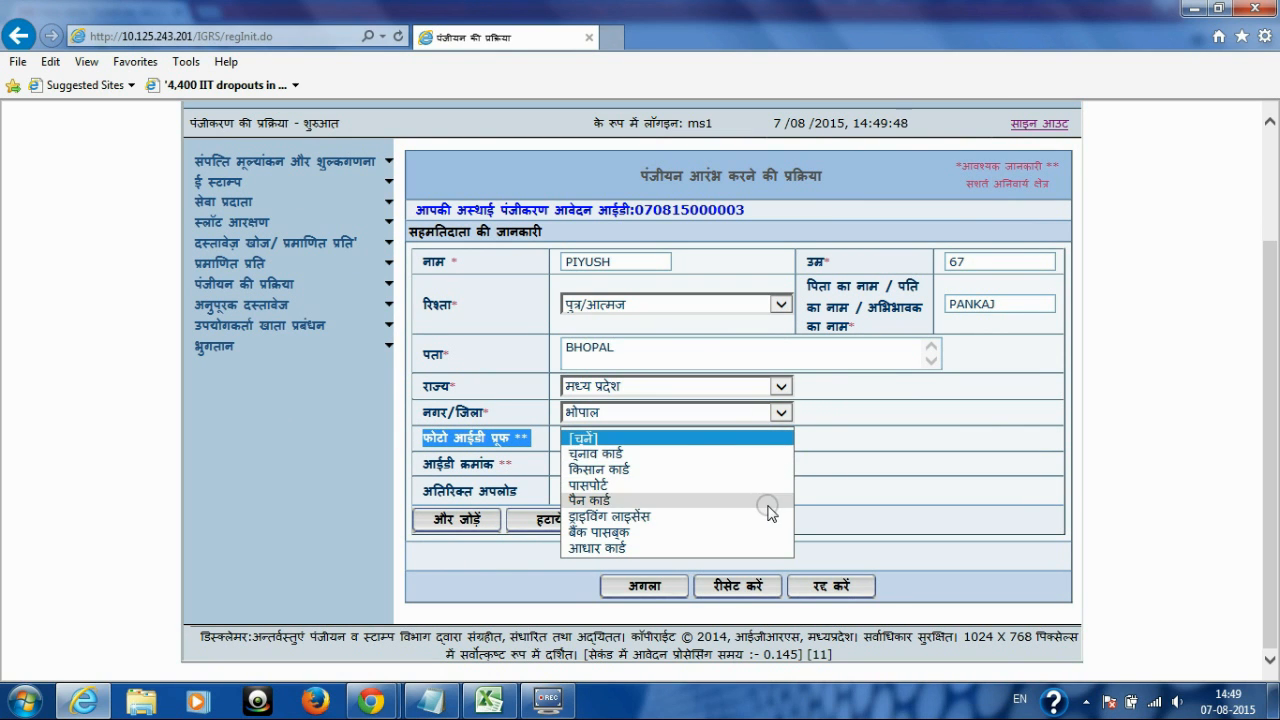
{"action": "left_click", "coordinate": [722, 455]}
{"action": "left_click", "coordinate": [648, 460]}
{"action": "type", "text": "67"}
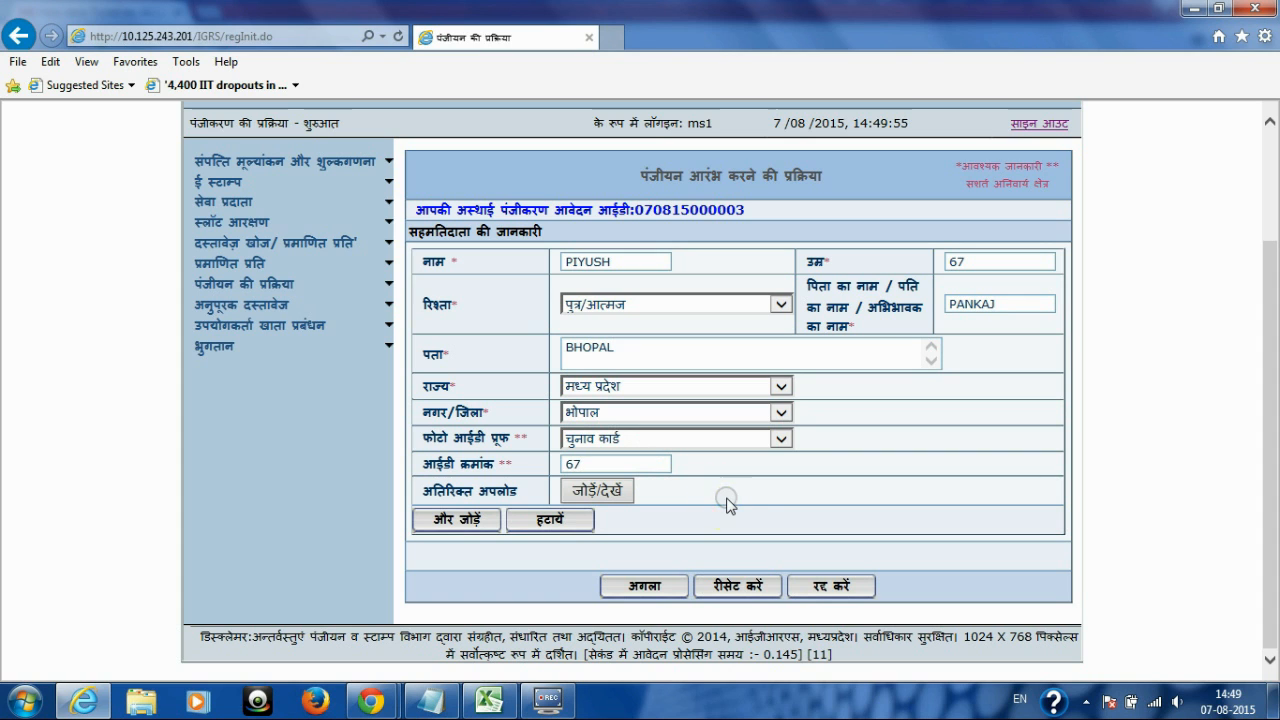
Step: Save the consenter and review the summary: stamp duty 34000, total 48025, registration fee 5780
{"action": "left_click", "coordinate": [645, 587]}
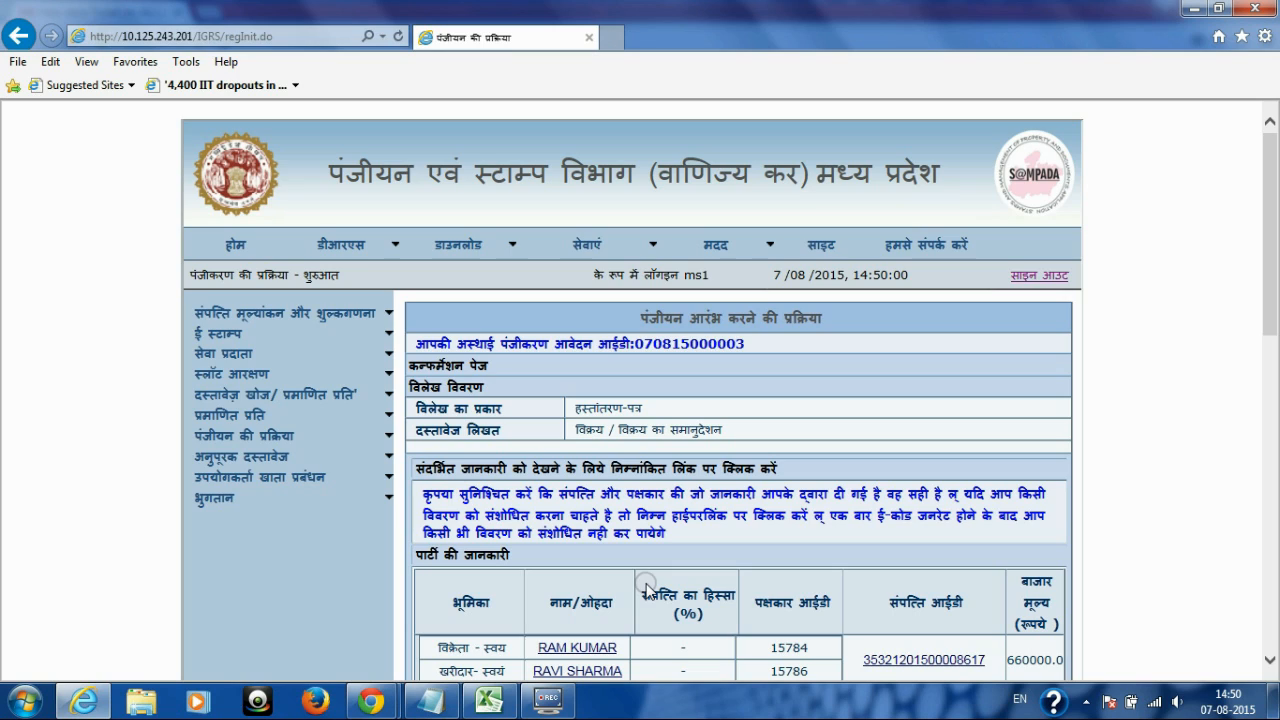
{"action": "left_click_drag", "start_coordinate": [1268, 212], "coordinate": [1246, 433]}
{"action": "left_click_drag", "start_coordinate": [414, 360], "coordinate": [519, 364]}
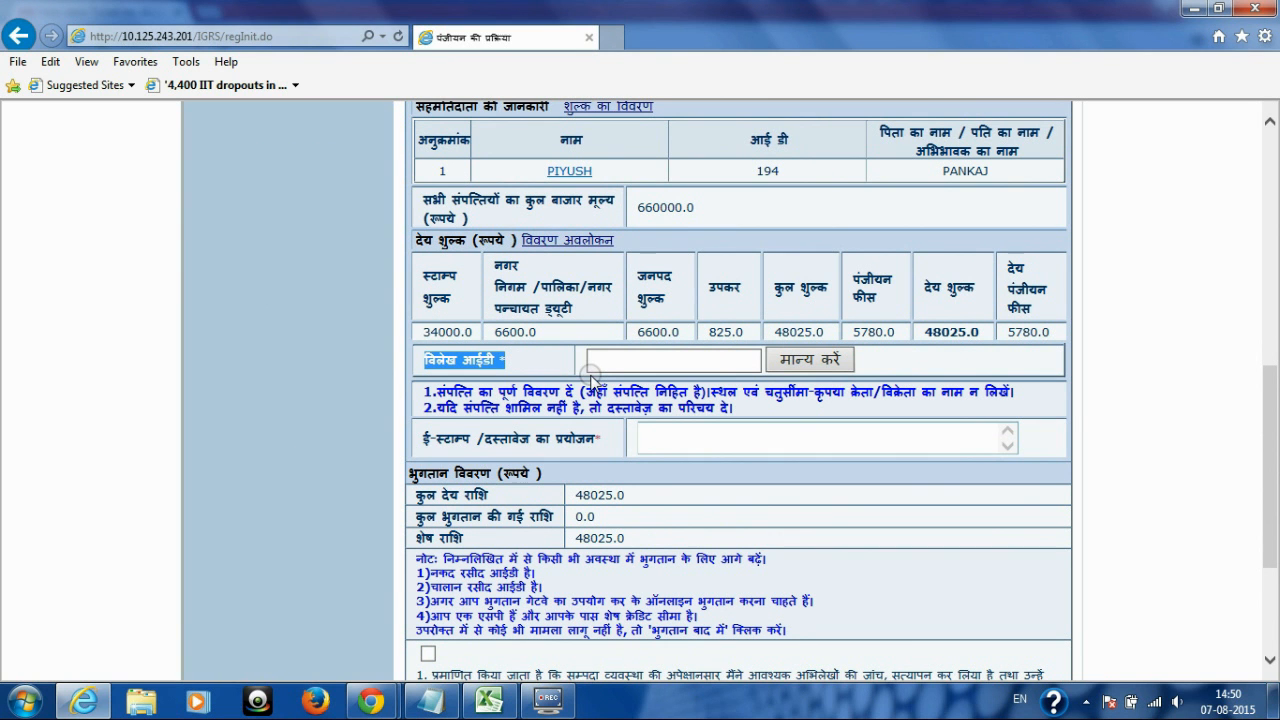
{"action": "left_click_drag", "start_coordinate": [1263, 456], "coordinate": [1246, 395]}
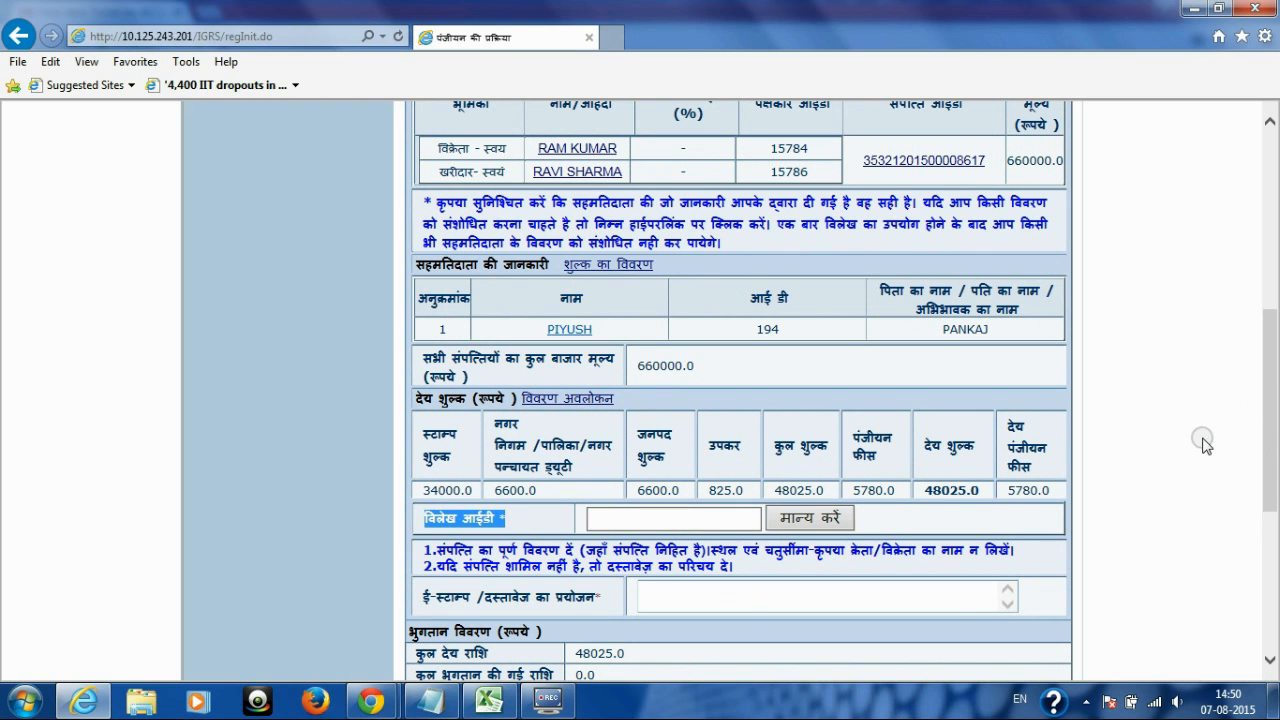
{"action": "left_click_drag", "start_coordinate": [1270, 392], "coordinate": [1275, 395]}
{"action": "scroll", "coordinate": [1275, 380], "scroll_direction": "down", "scroll_amount": 1}
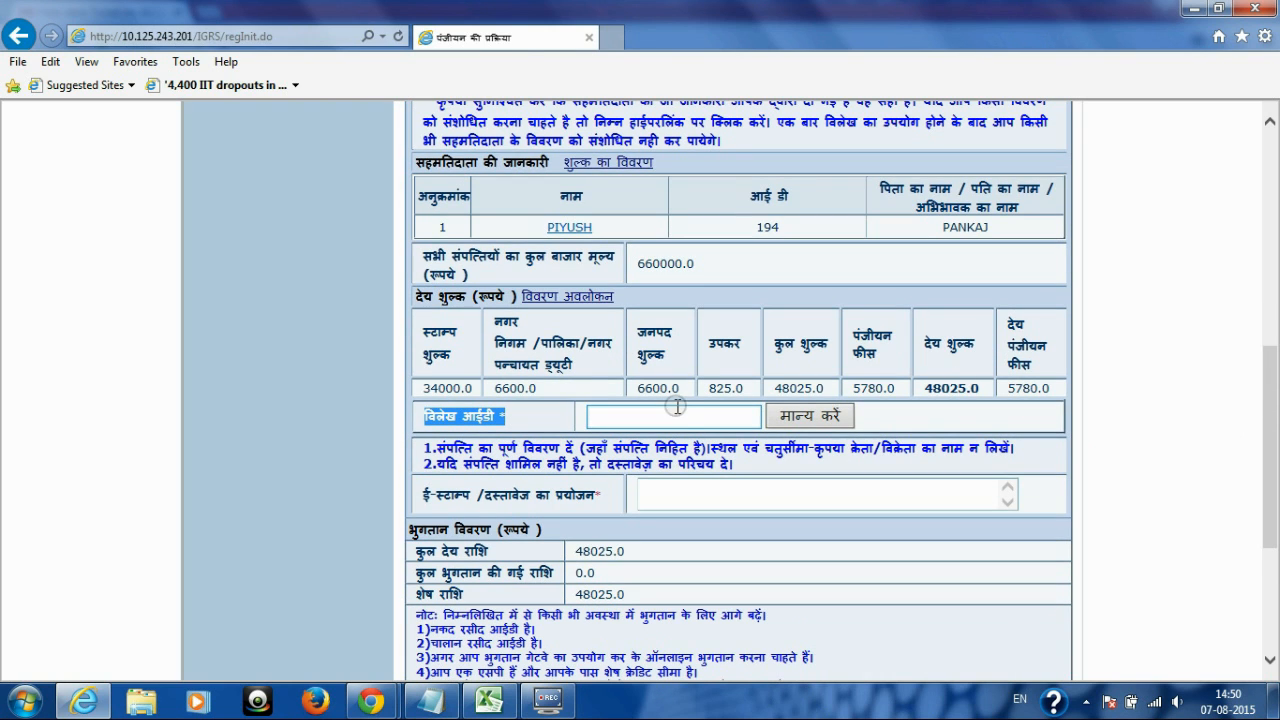
{"action": "left_click", "coordinate": [666, 416]}
{"action": "left_click_drag", "start_coordinate": [1272, 412], "coordinate": [1235, 312]}
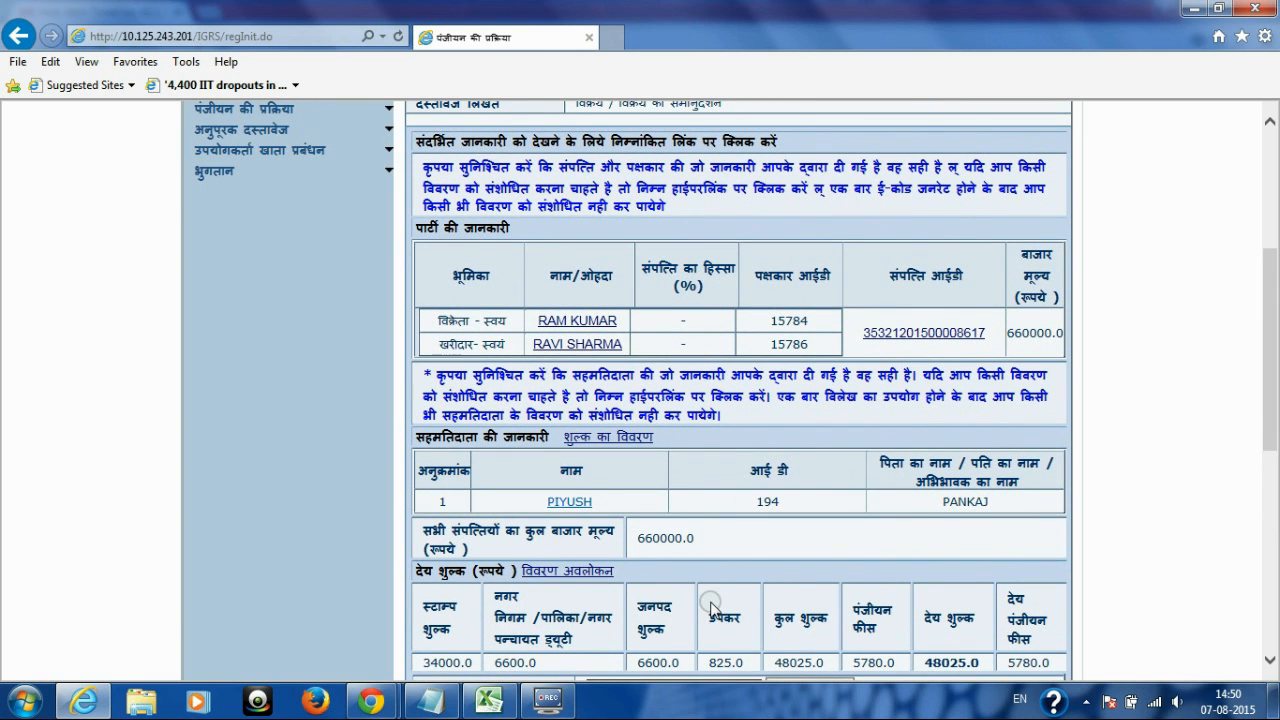